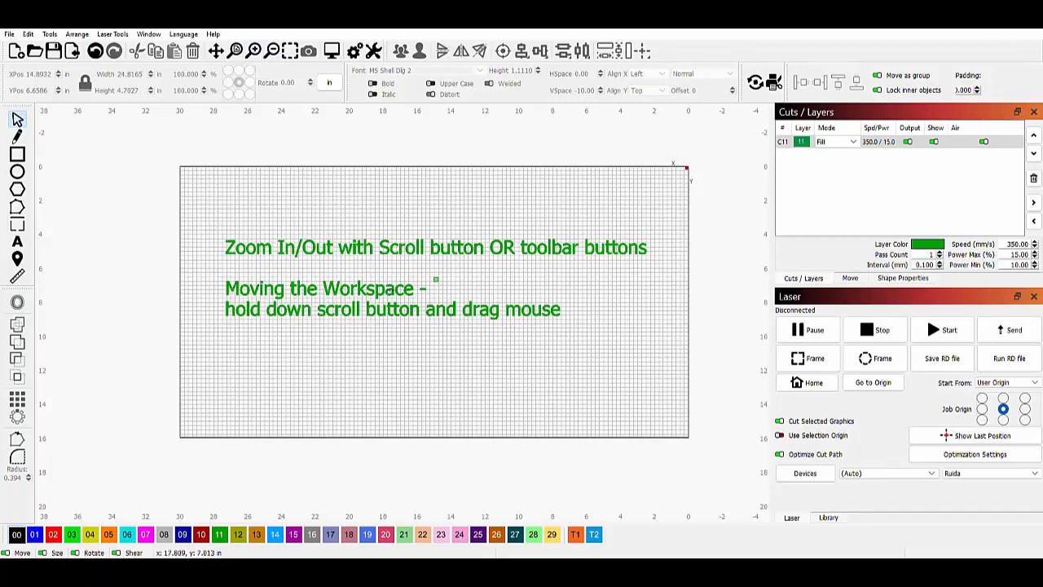
Examine the navigation instructions up close, from "Scroll" back to the word "Zoom", and return to an overview of the workspace.
scroll(389, 289, "up", 2)
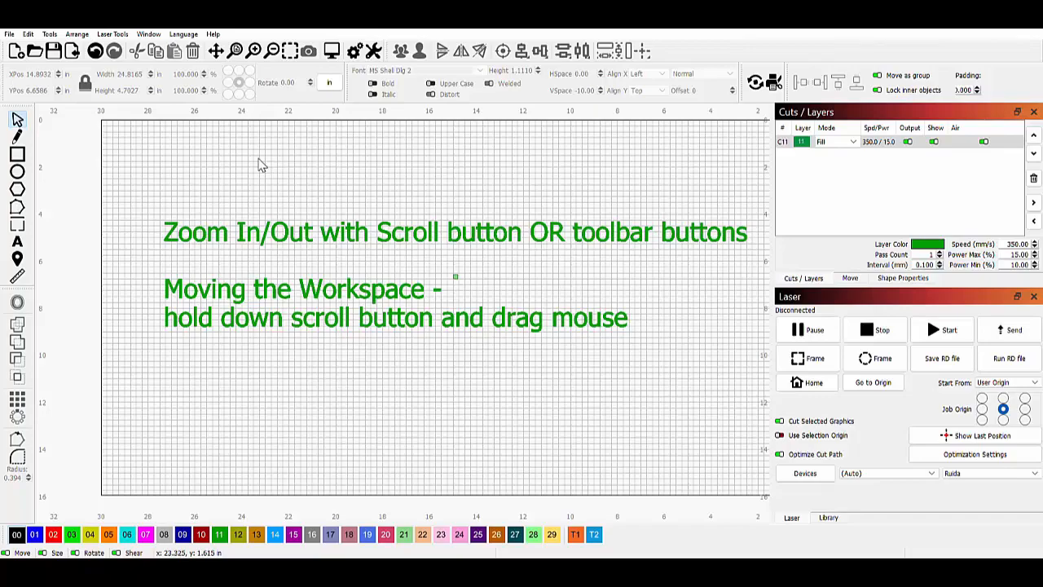
left_click_drag(259, 165, 261, 205)
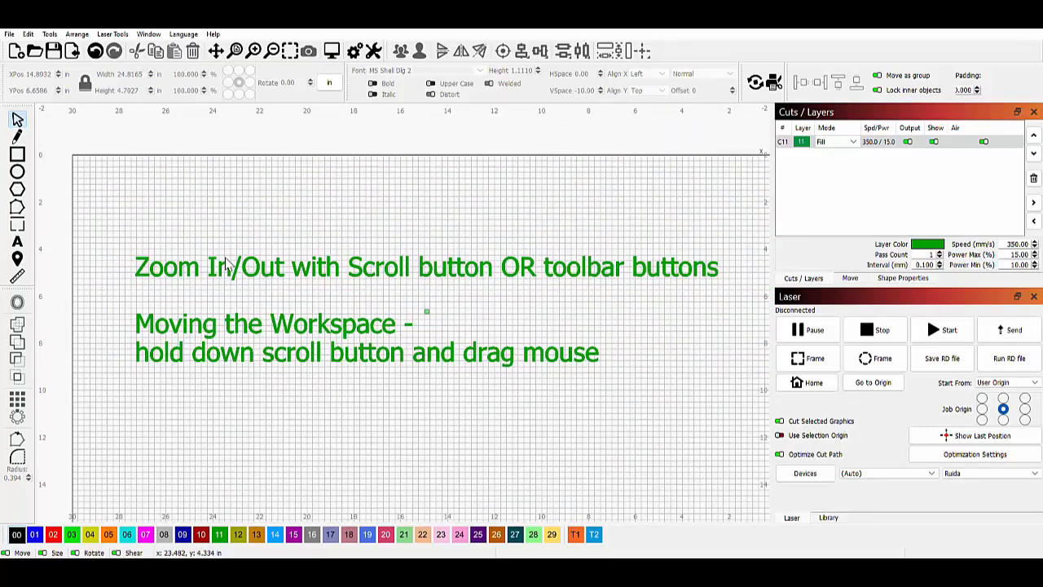
scroll(337, 273, "up", 1)
scroll(337, 272, "up", 6)
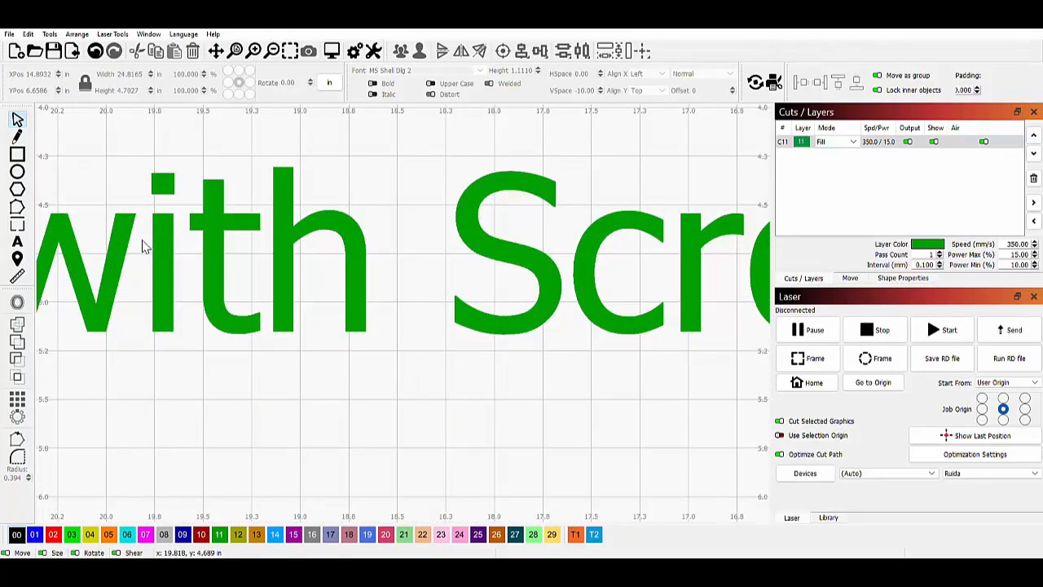
left_click_drag(143, 246, 701, 241)
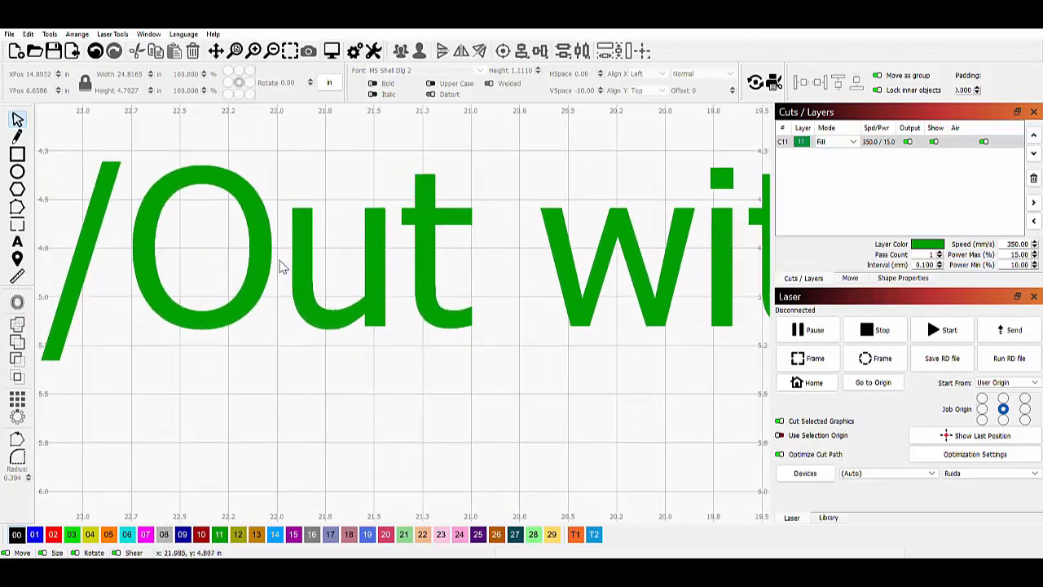
left_click_drag(128, 251, 736, 245)
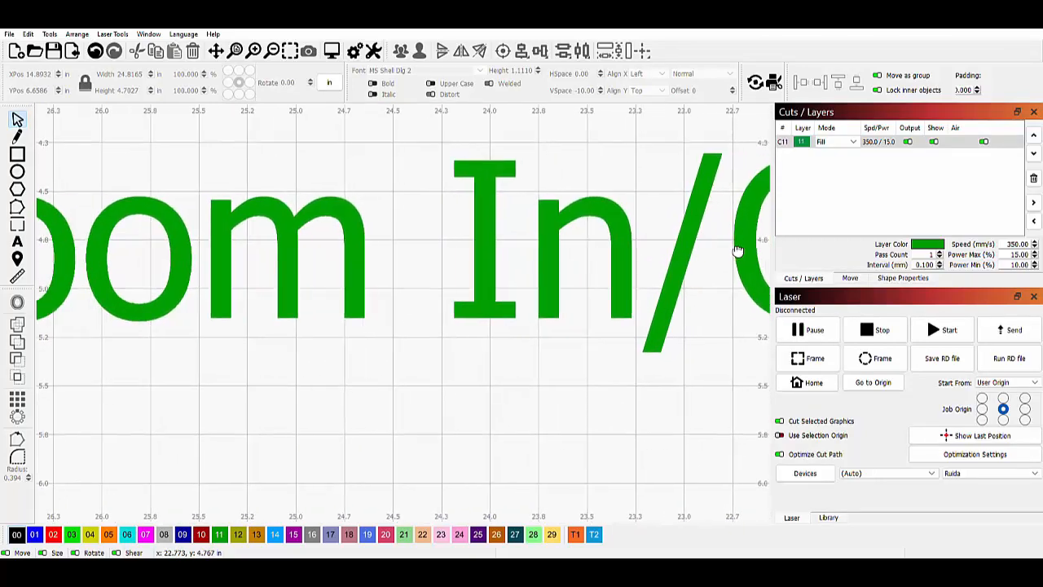
left_click_drag(72, 248, 378, 269)
scroll(377, 269, "up", 4)
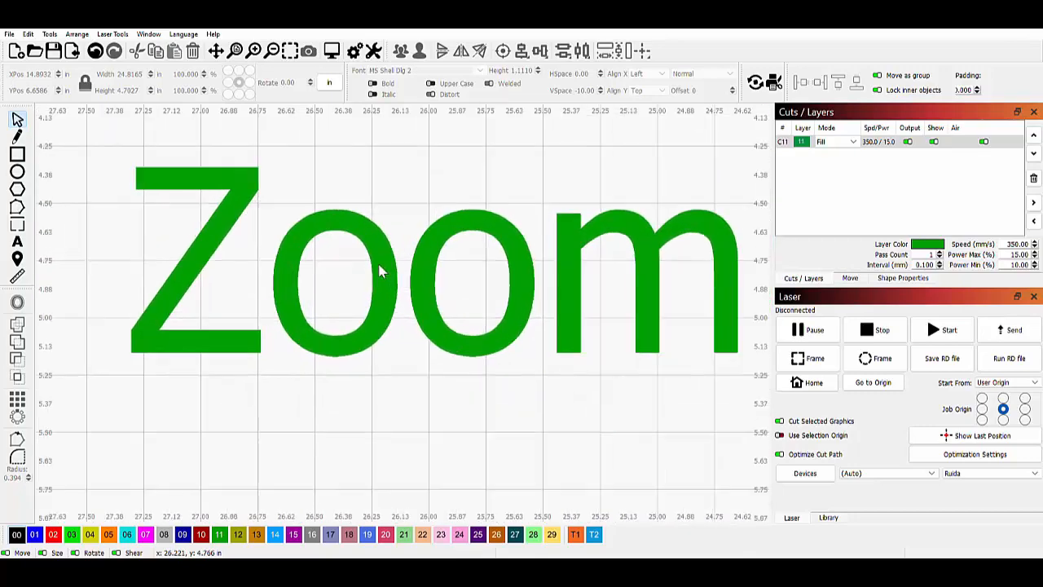
scroll(379, 271, "down", 5)
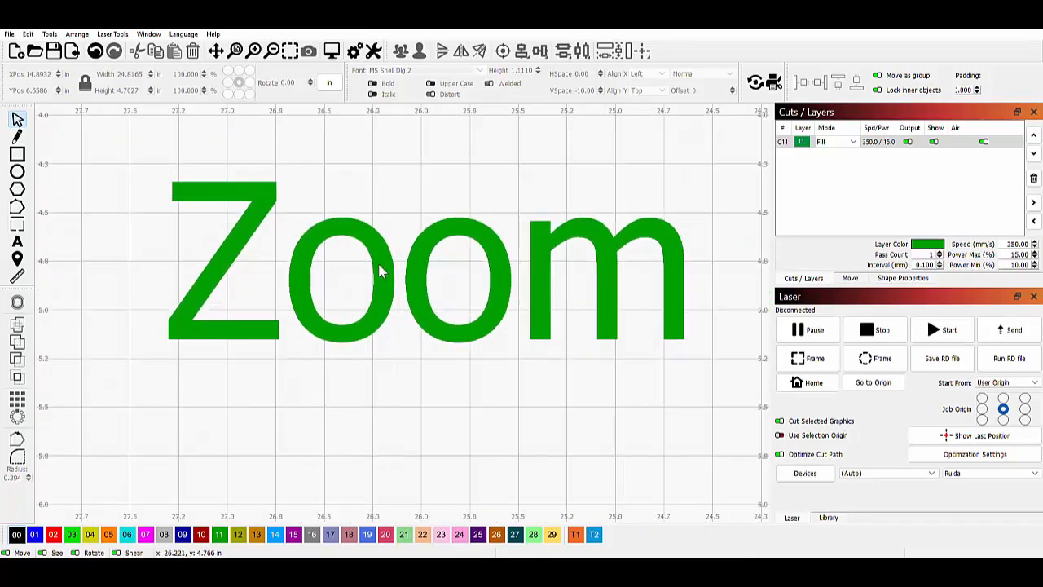
scroll(379, 272, "down", 4)
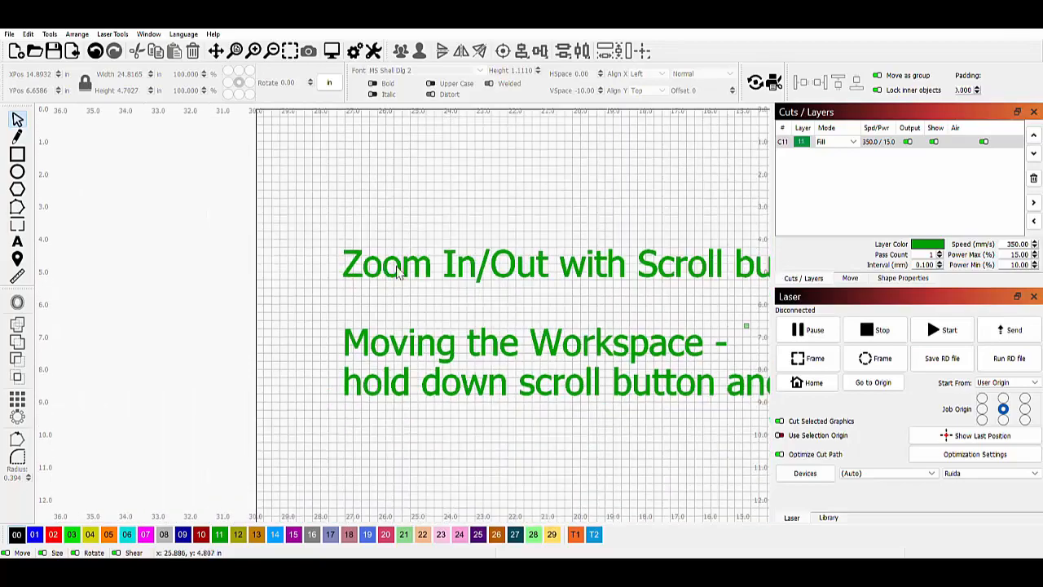
left_click_drag(466, 282, 269, 253)
scroll(184, 246, "down", 3)
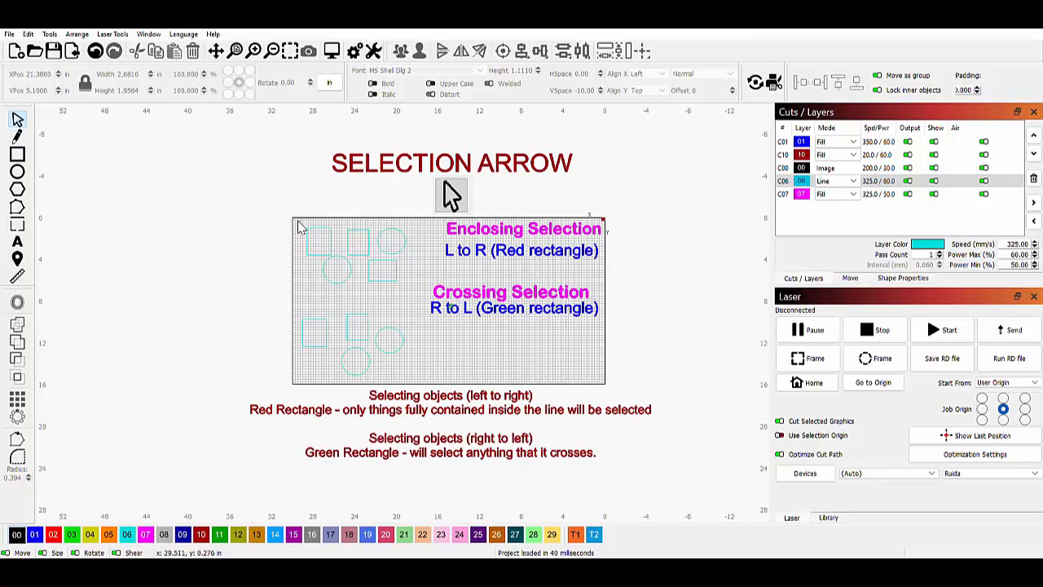
Make an enclosing selection of all five upper shapes, clear it, and enclose only the lower circle and rectangle of that group.
left_click_drag(299, 226, 427, 300)
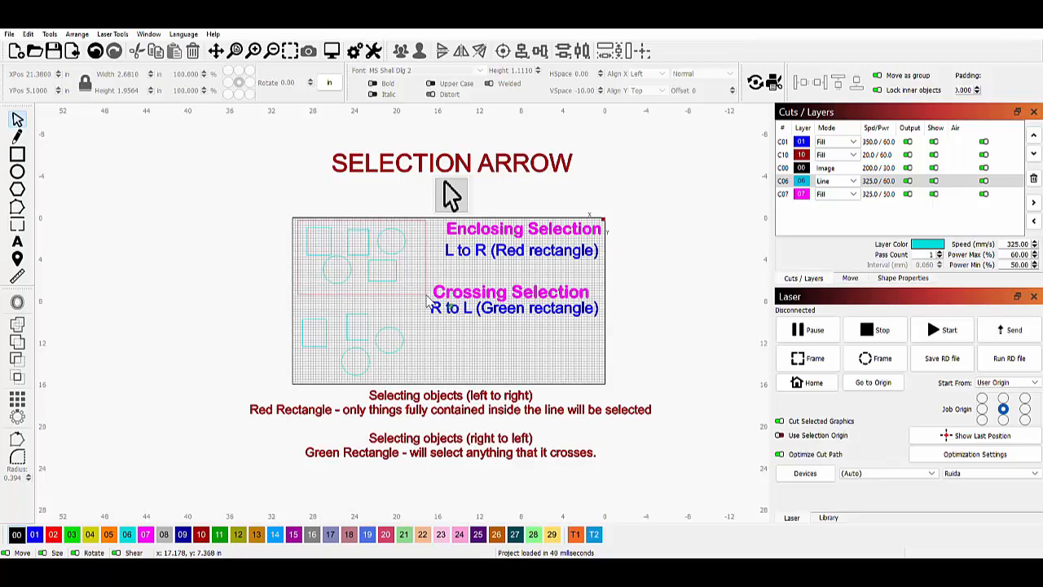
left_click_drag(426, 300, 426, 300)
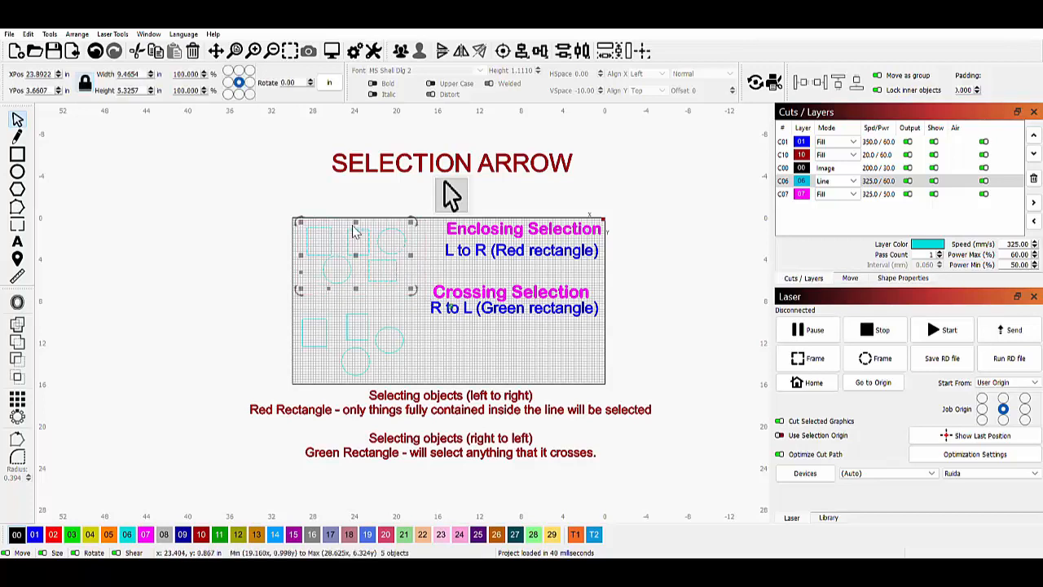
left_click(233, 245)
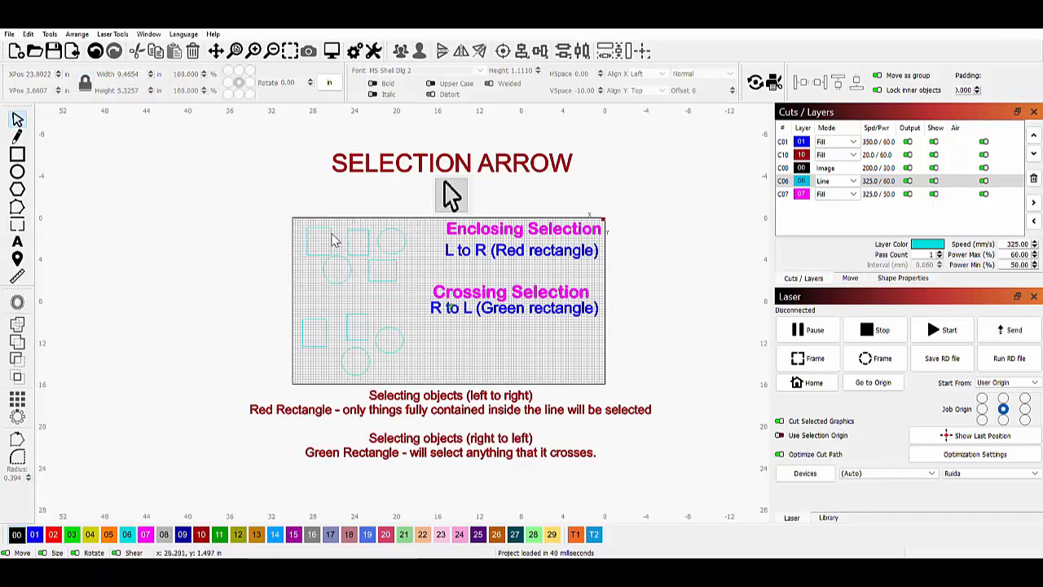
left_click_drag(318, 238, 413, 300)
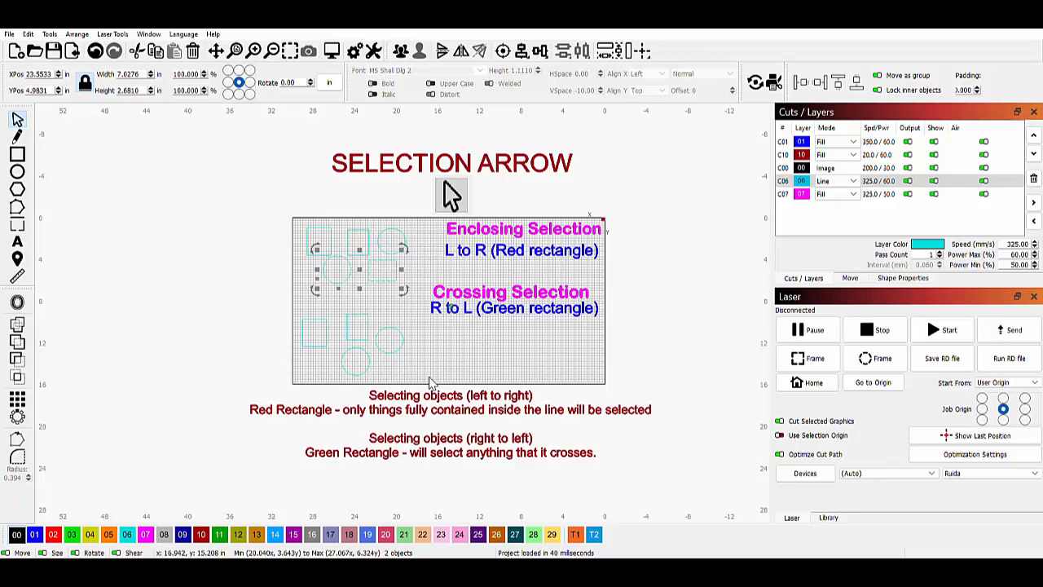
Select the four lower shapes with a crossing selection, clear it, and make the crossing selection over them again.
left_click_drag(422, 372, 317, 339)
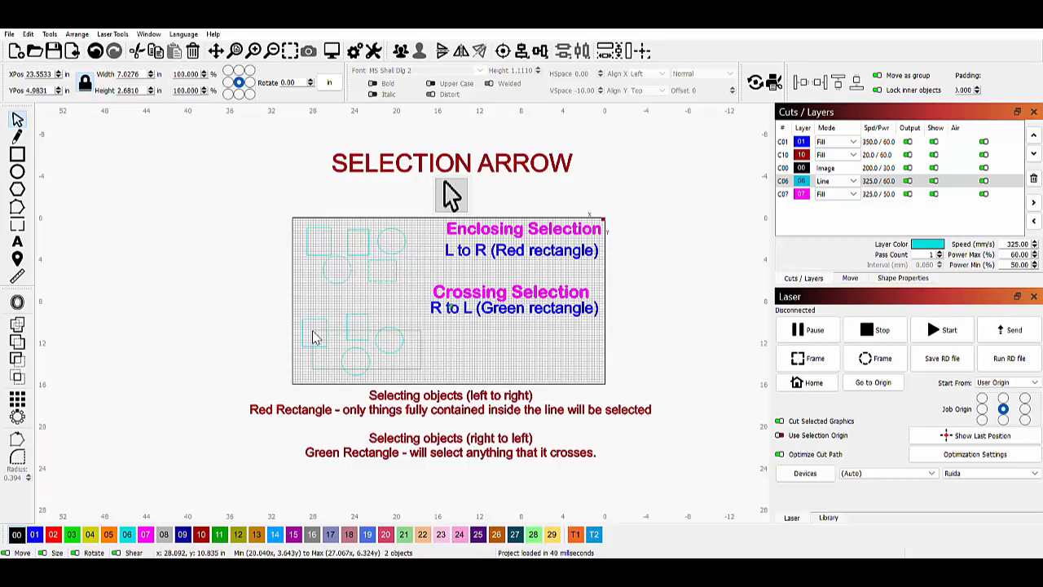
left_click_drag(316, 338, 316, 338)
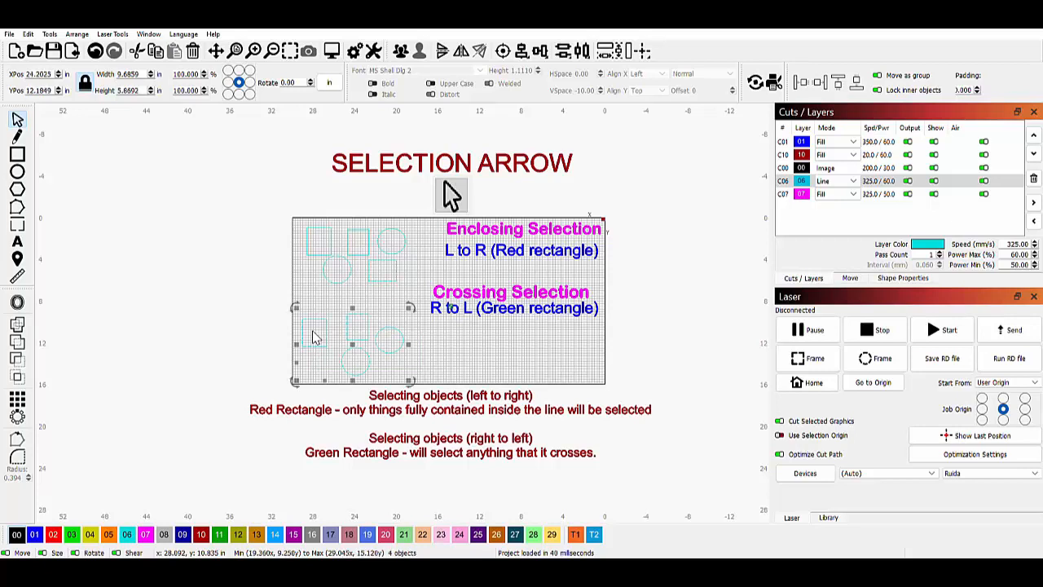
left_click(454, 357)
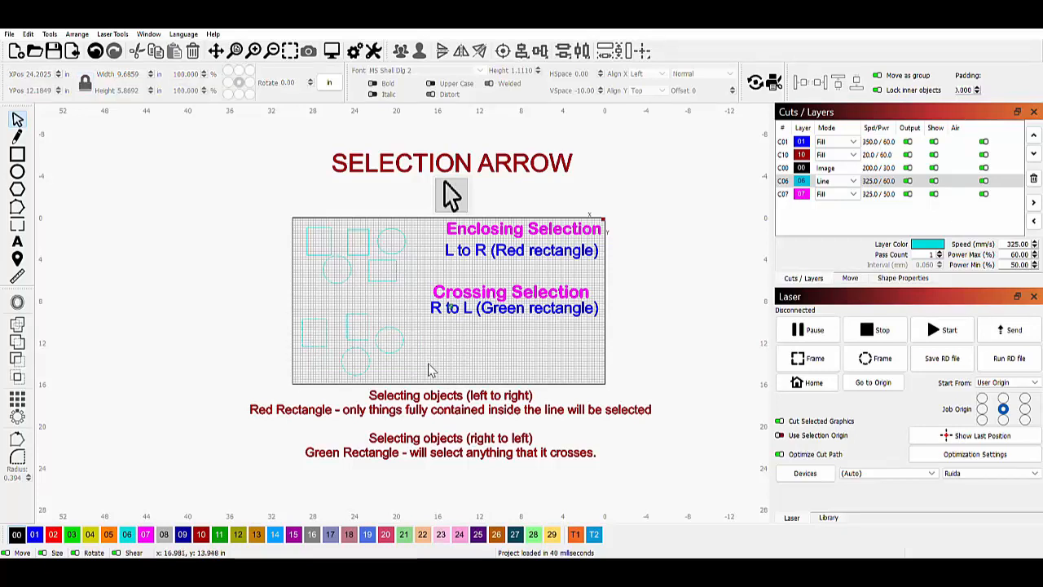
left_click_drag(407, 372, 310, 335)
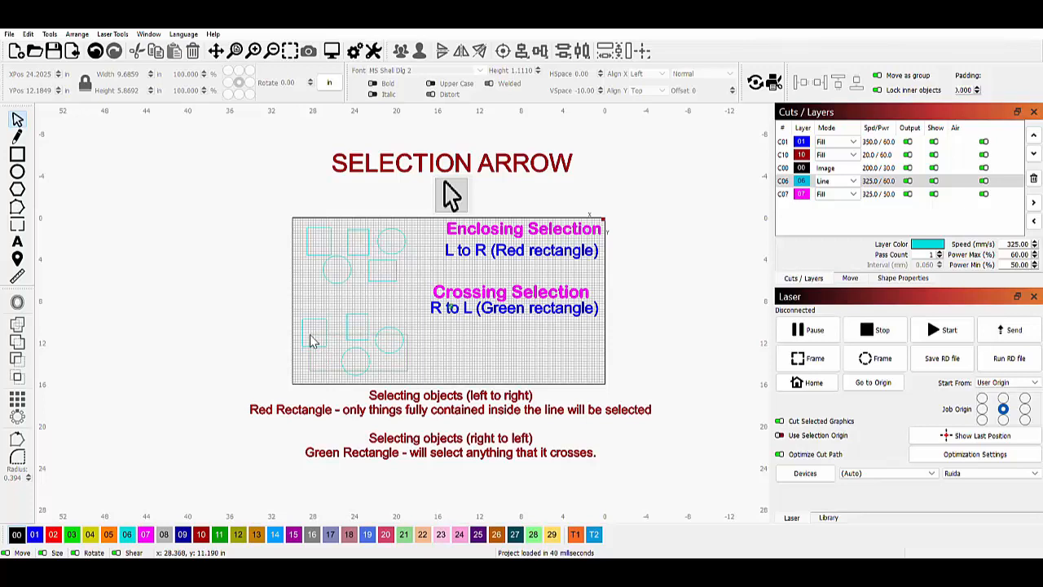
left_click_drag(310, 341, 309, 341)
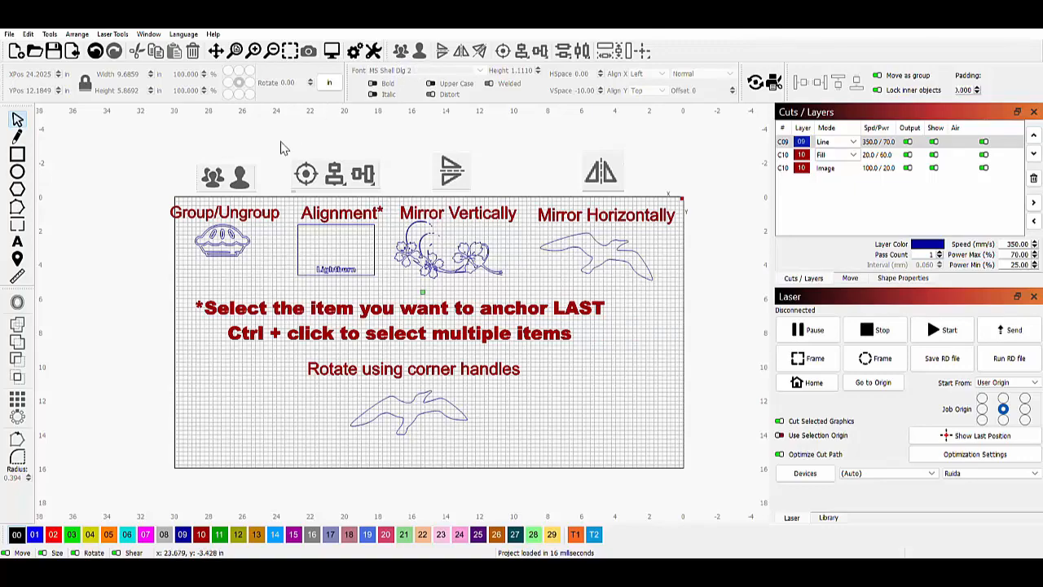
Ungroup the pie drawing under the Group/Ungroup heading and clear the selection.
scroll(244, 261, "up", 1)
scroll(205, 228, "up", 2)
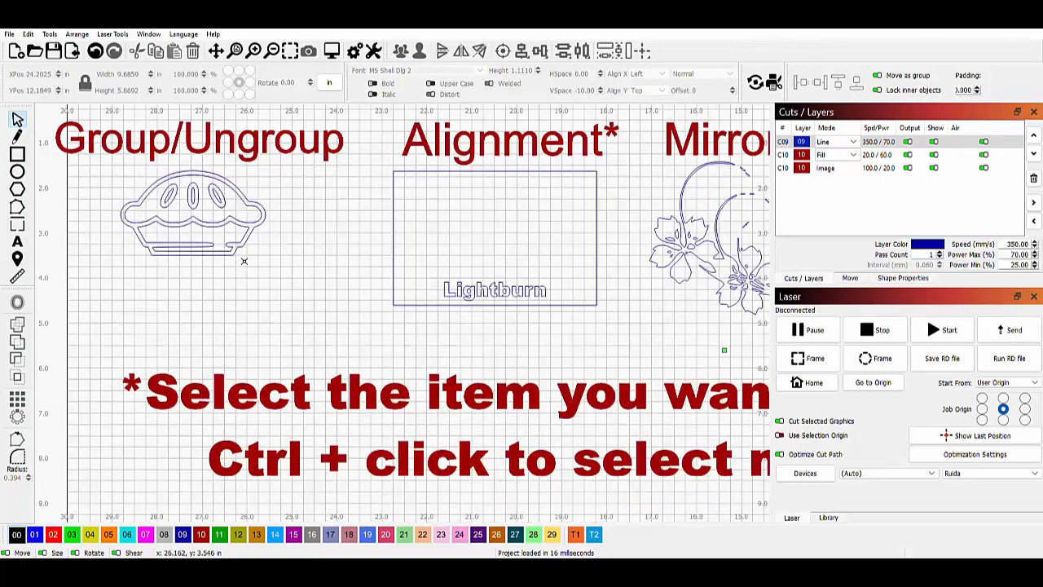
left_click_drag(205, 229, 358, 307)
scroll(346, 281, "up", 3)
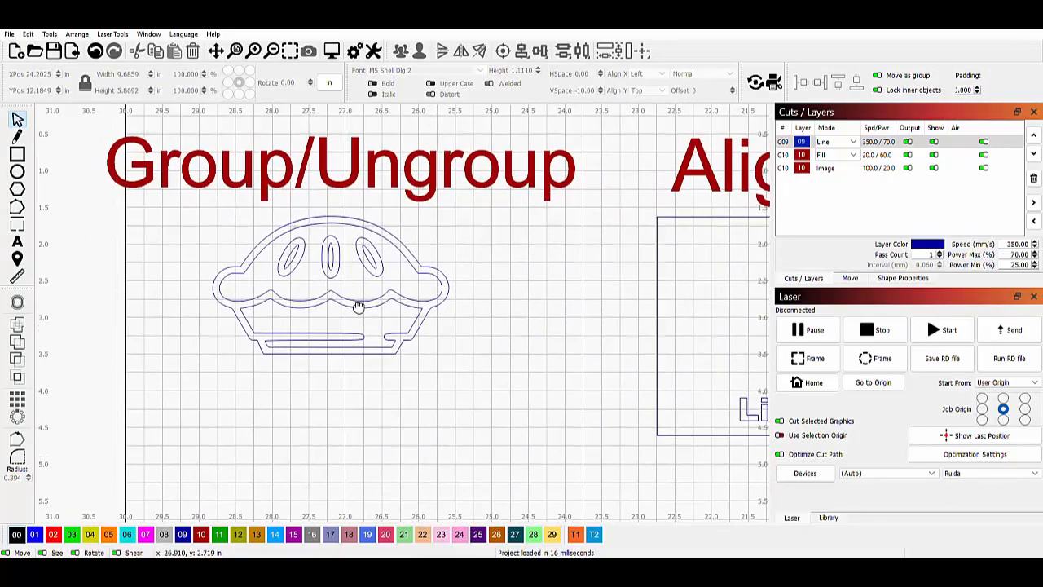
left_click(18, 120)
left_click(258, 254)
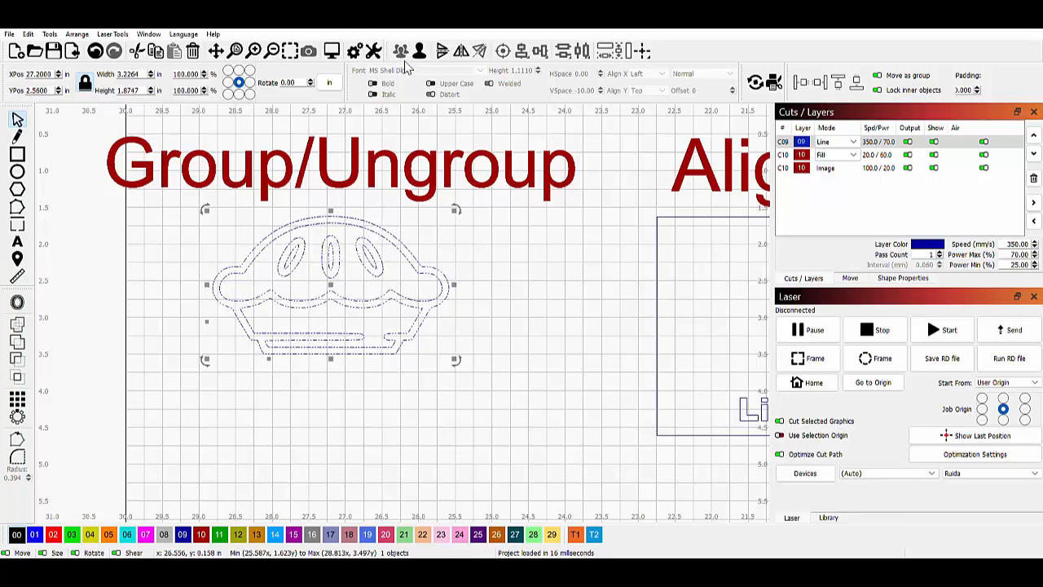
left_click(420, 51)
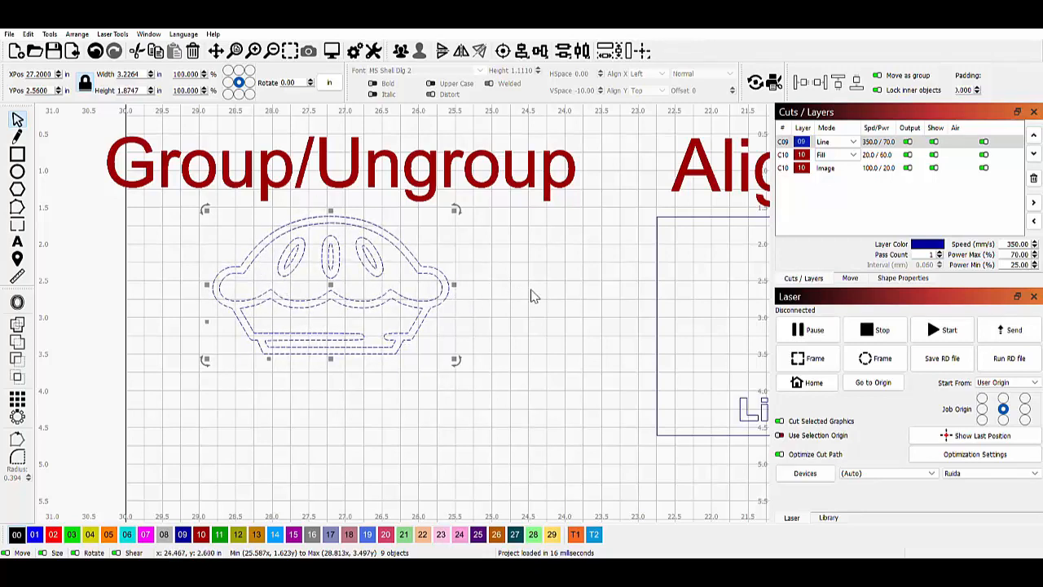
left_click(503, 320)
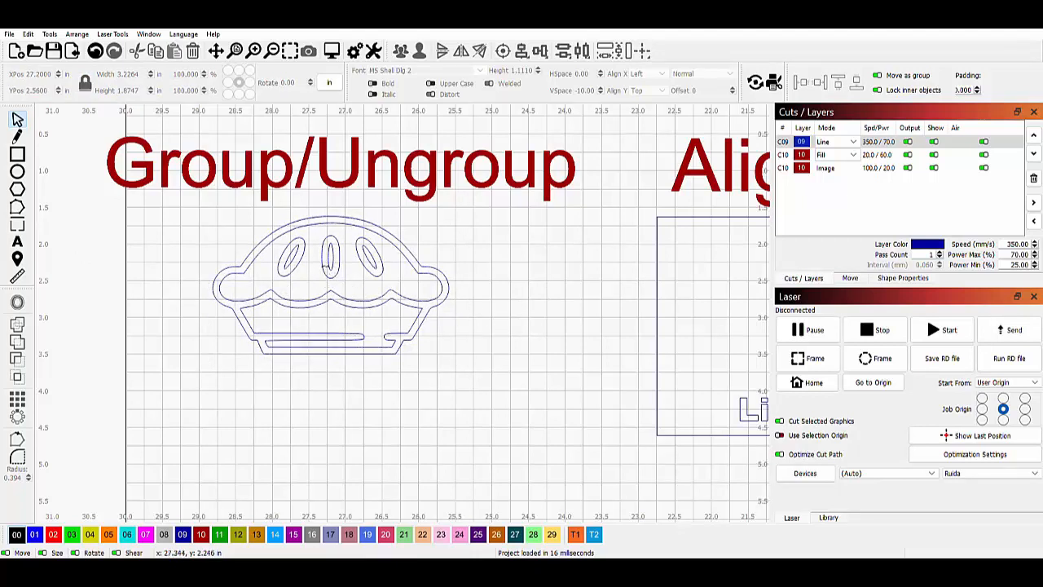
Check the pie's separate parts by selecting the middle slit, the right-hand slit and the inner crust outline individually, ending with nothing selected.
left_click(329, 260)
left_click(370, 269)
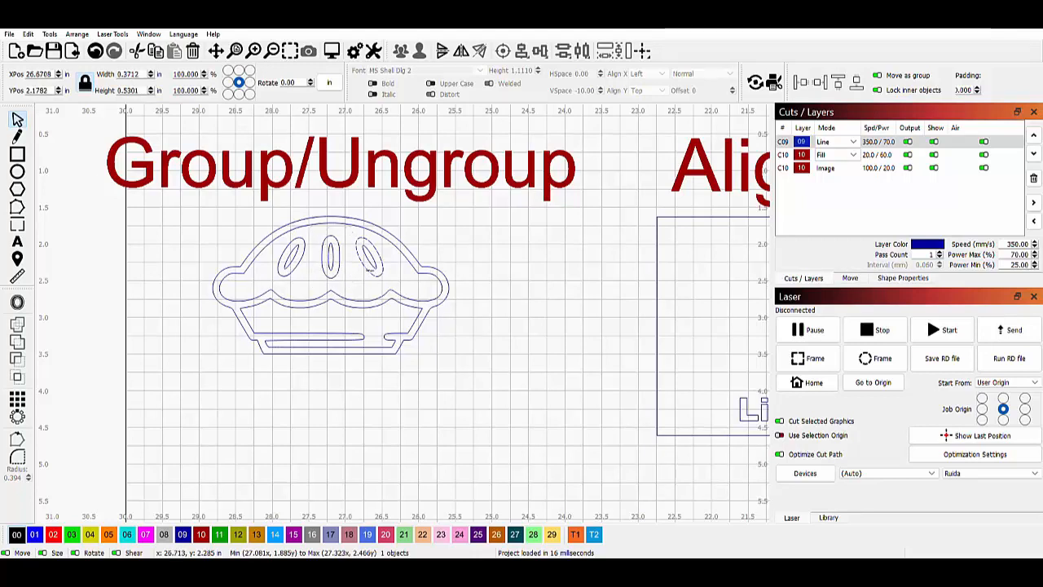
left_click(401, 255)
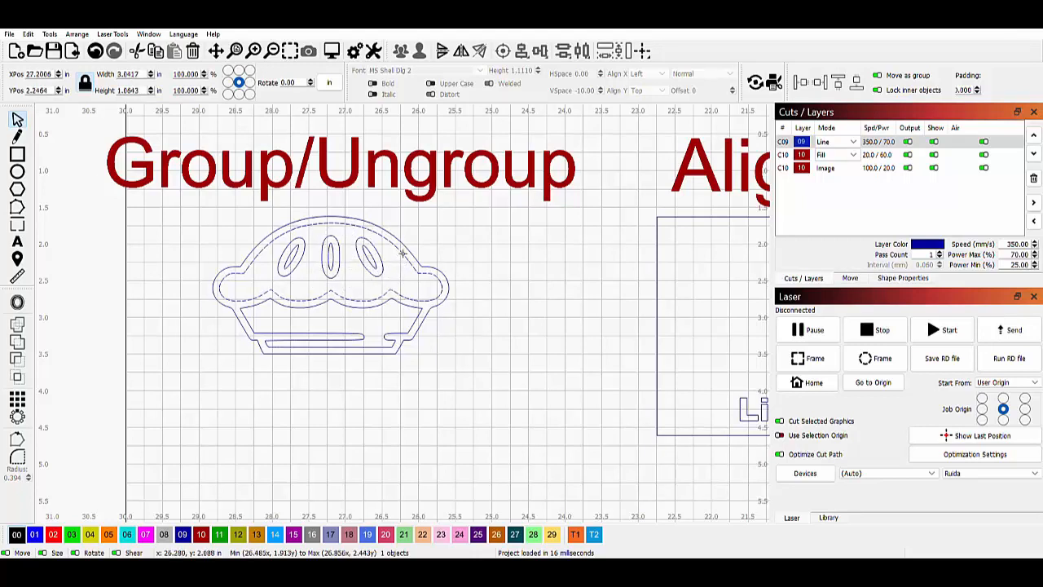
left_click(349, 282)
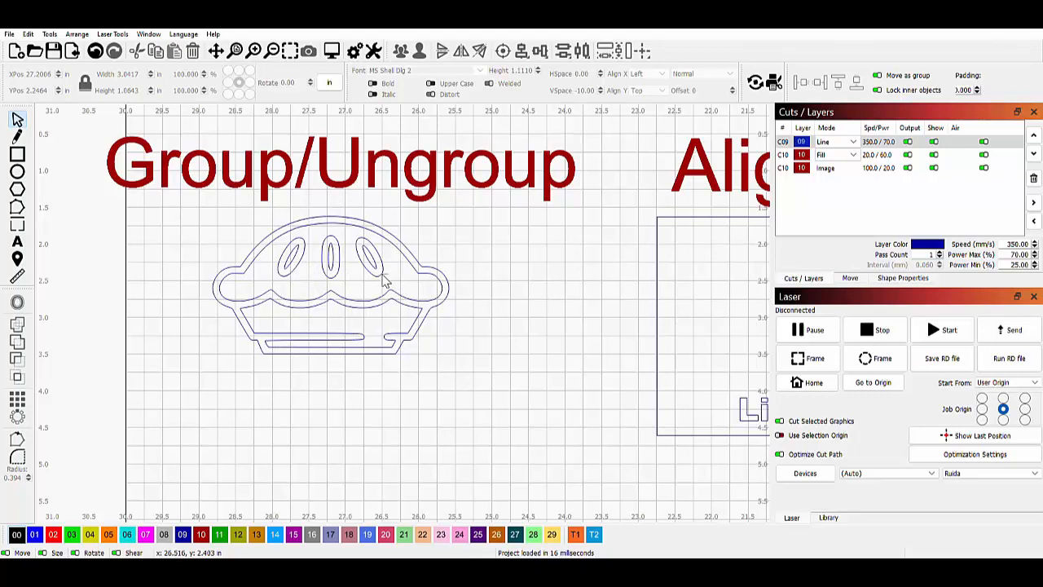
Delete the three double-outlined slits from the pie's crust using a crossing selection.
left_click_drag(383, 274, 280, 264)
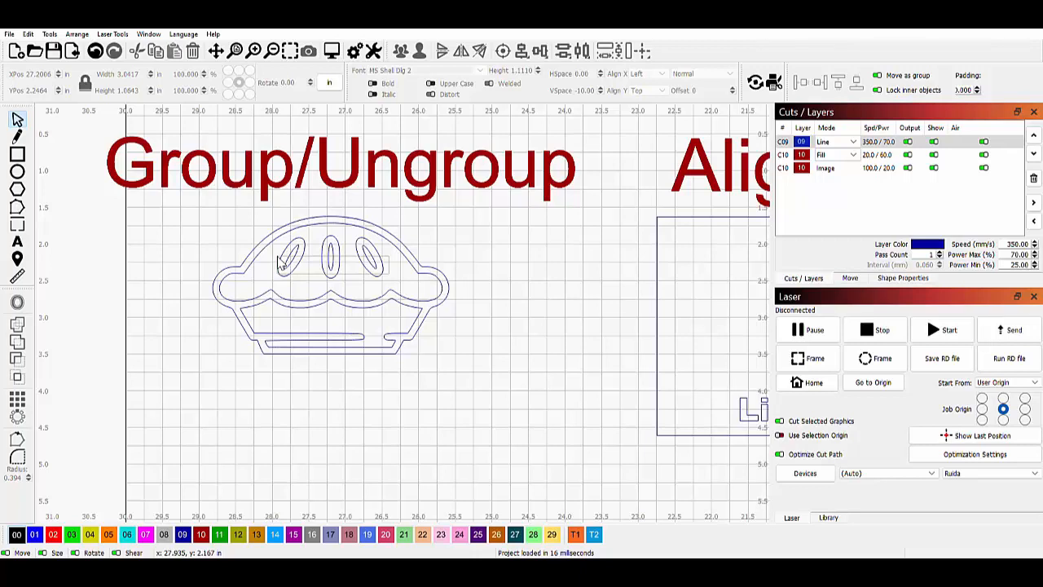
left_click_drag(279, 264, 279, 263)
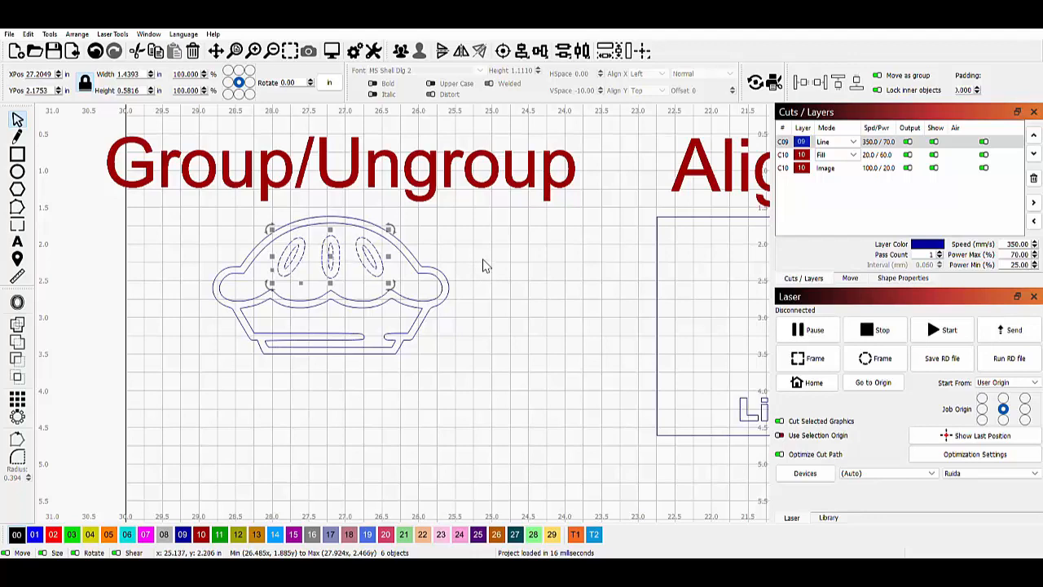
key("Delete")
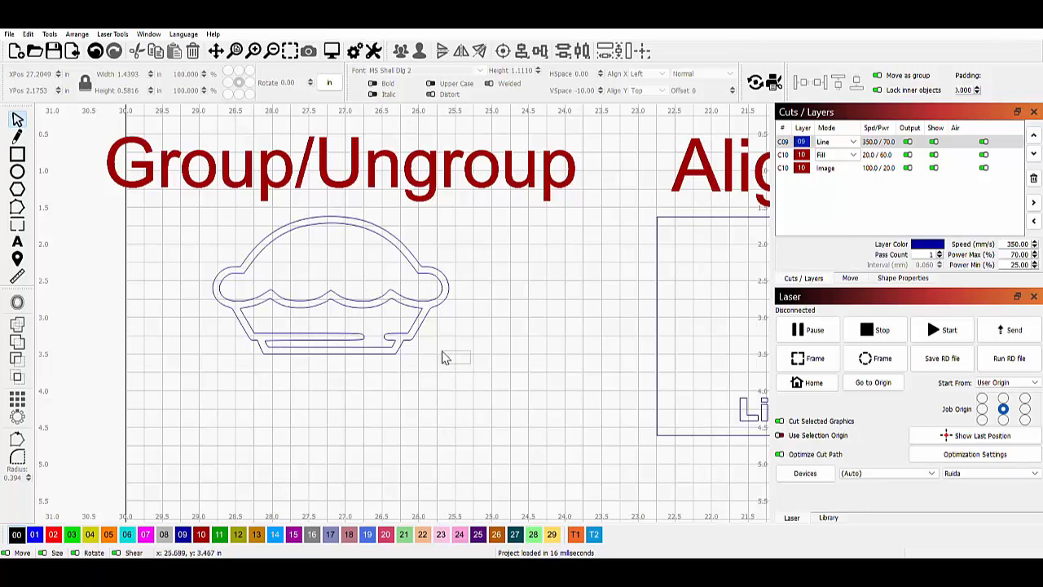
Group all the remaining pie outlines into one object and clear the selection.
mouse_move(444, 353)
left_mouse_down()
mouse_move(244, 318)
mouse_move(206, 286)
mouse_move(194, 246)
left_mouse_up()
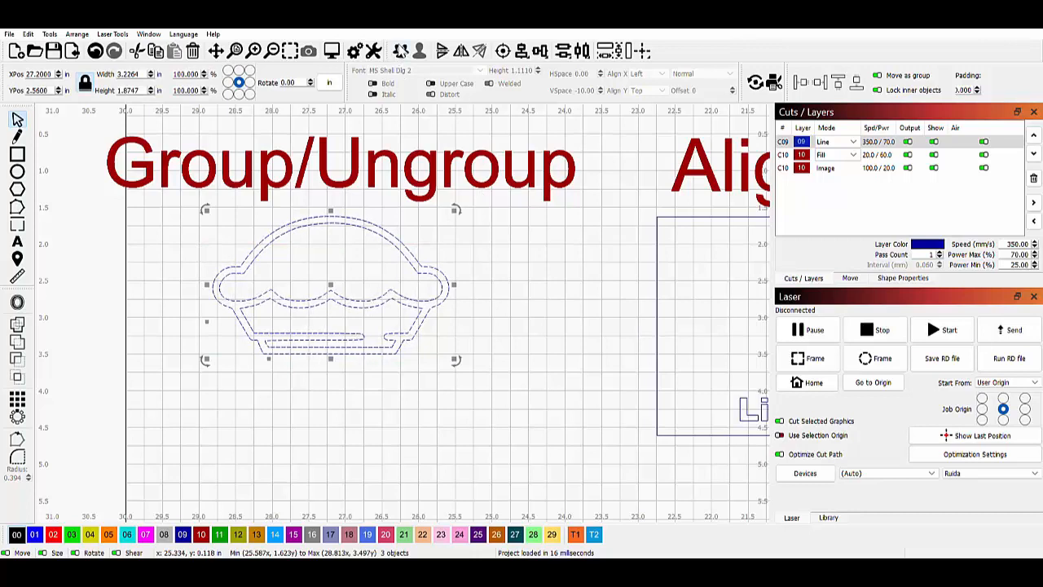
left_click(400, 51)
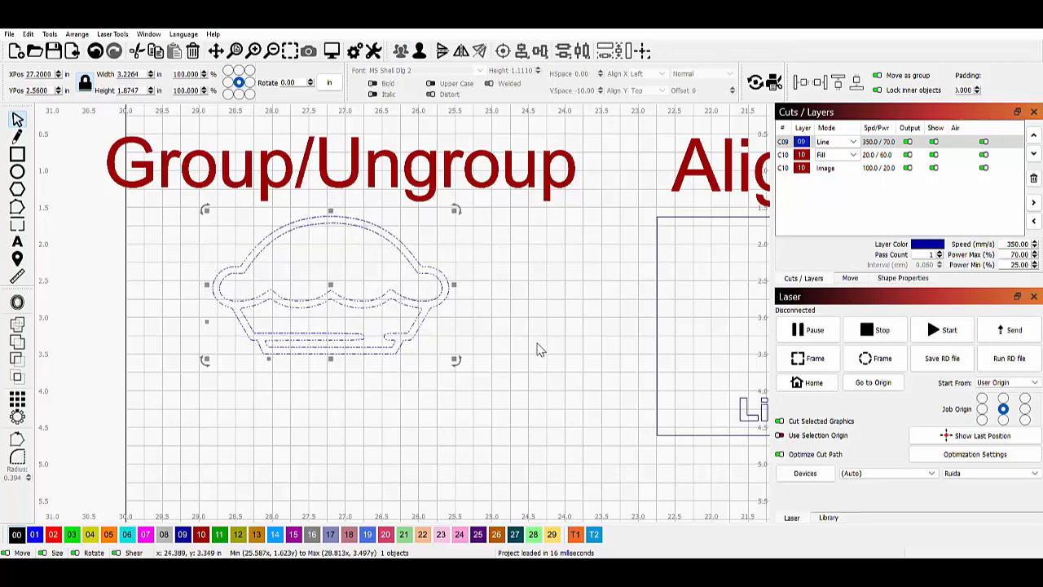
scroll(538, 349, "down", 2)
scroll(539, 349, "down", 3)
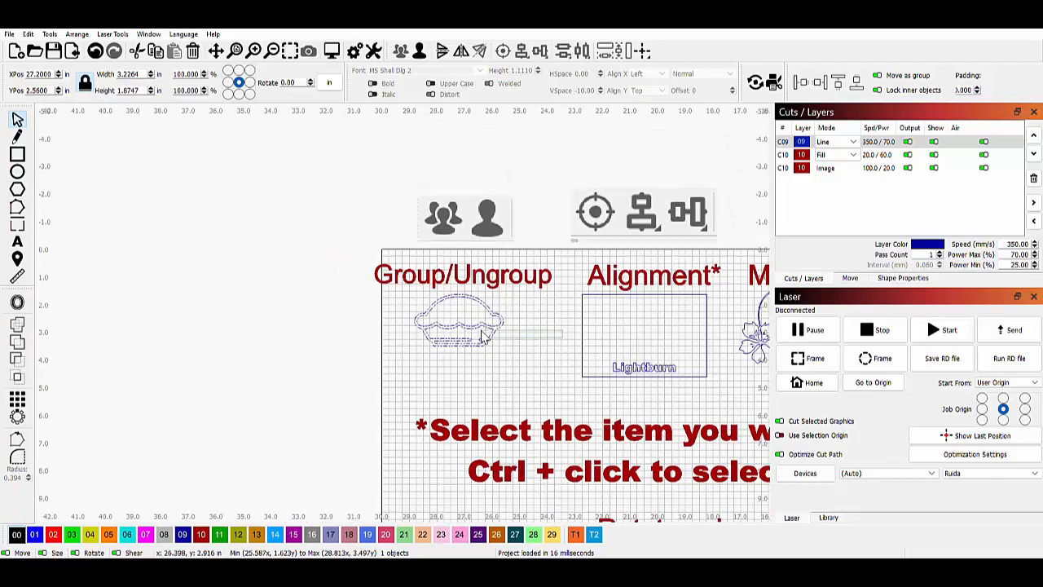
left_click(623, 352)
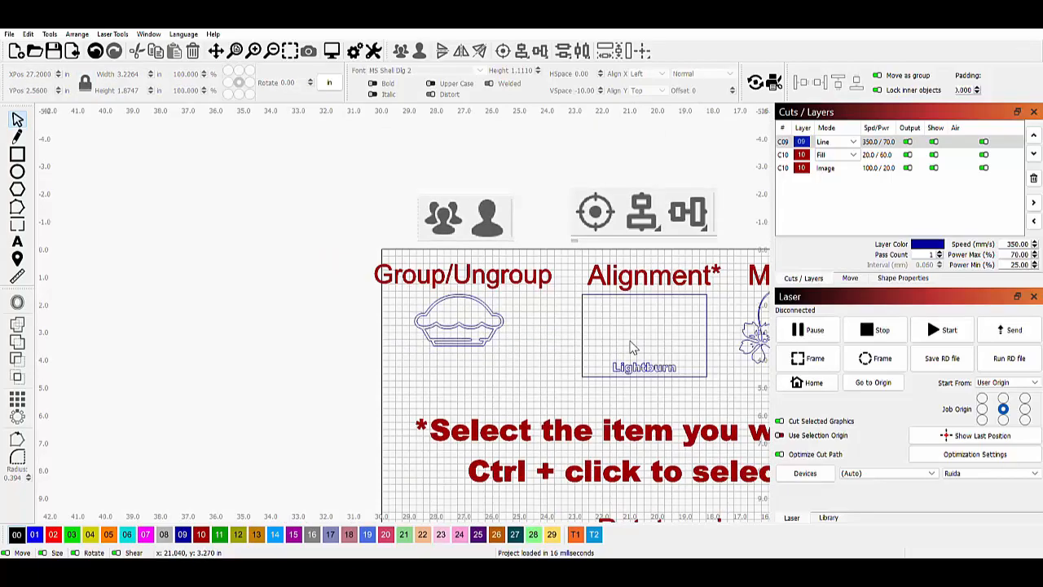
Centre the Lightburn text inside the rectangle under the Alignment heading, selecting the rectangle last as the anchor.
left_click_drag(632, 351, 370, 283)
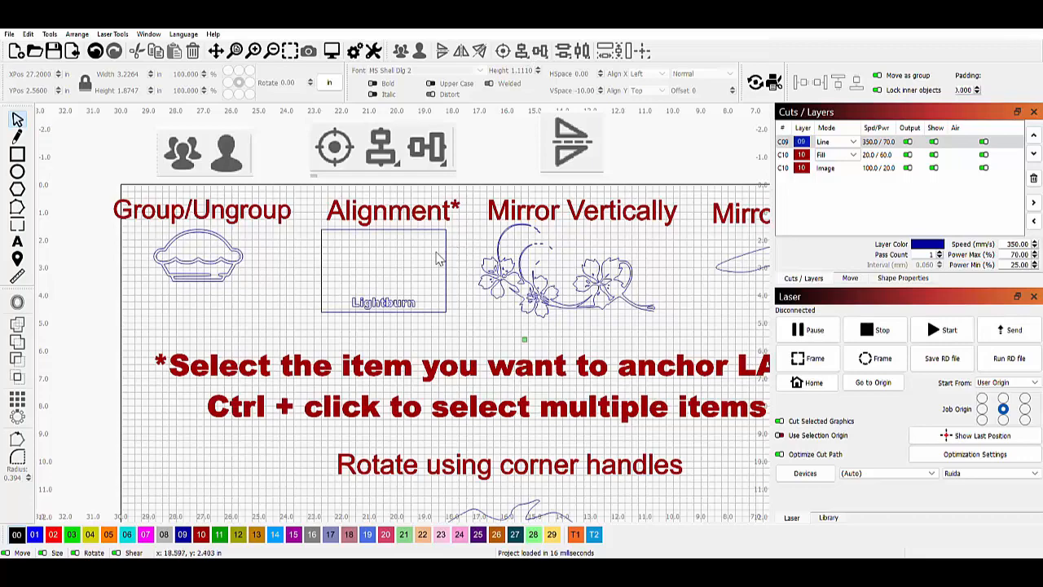
scroll(378, 281, "up", 4)
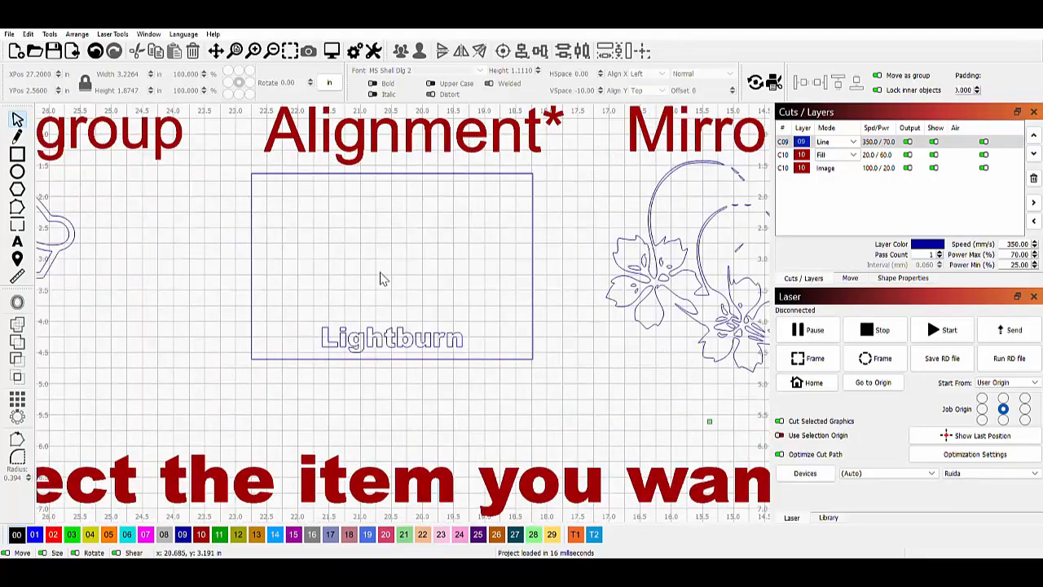
scroll(385, 275, "up", 1)
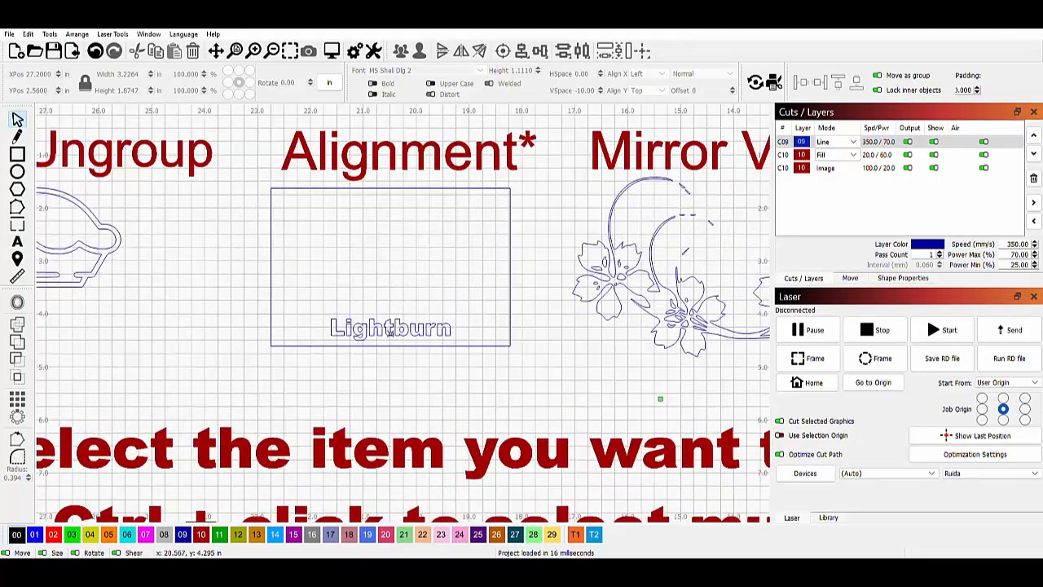
left_click(390, 328)
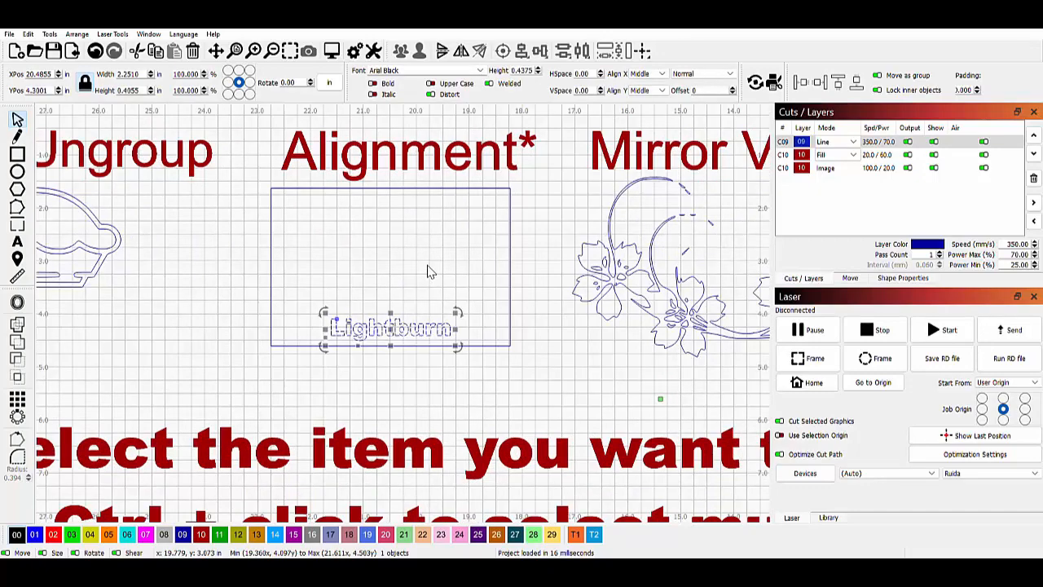
scroll(427, 271, "down", 5)
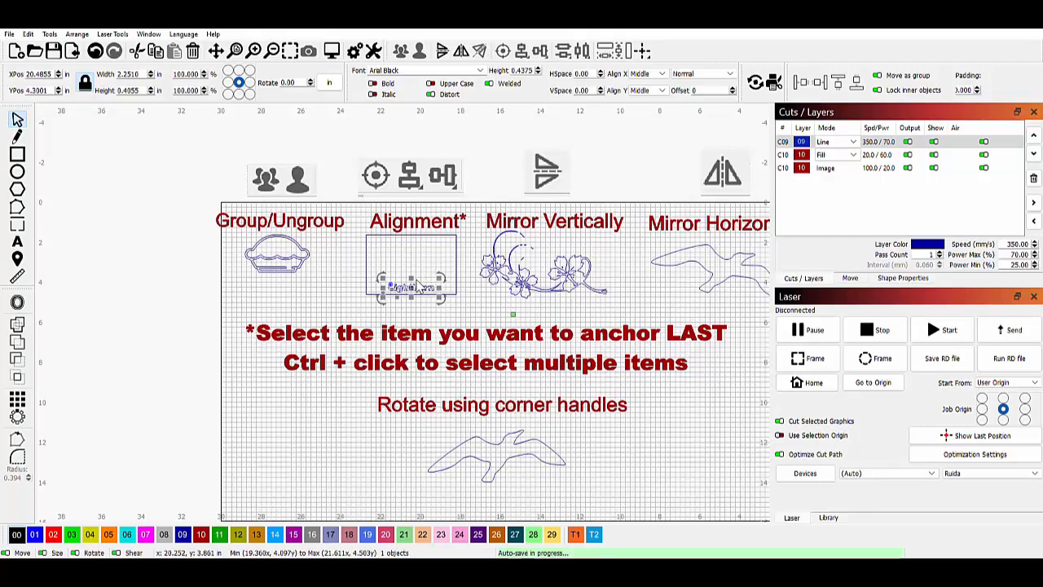
scroll(421, 285, "up", 4)
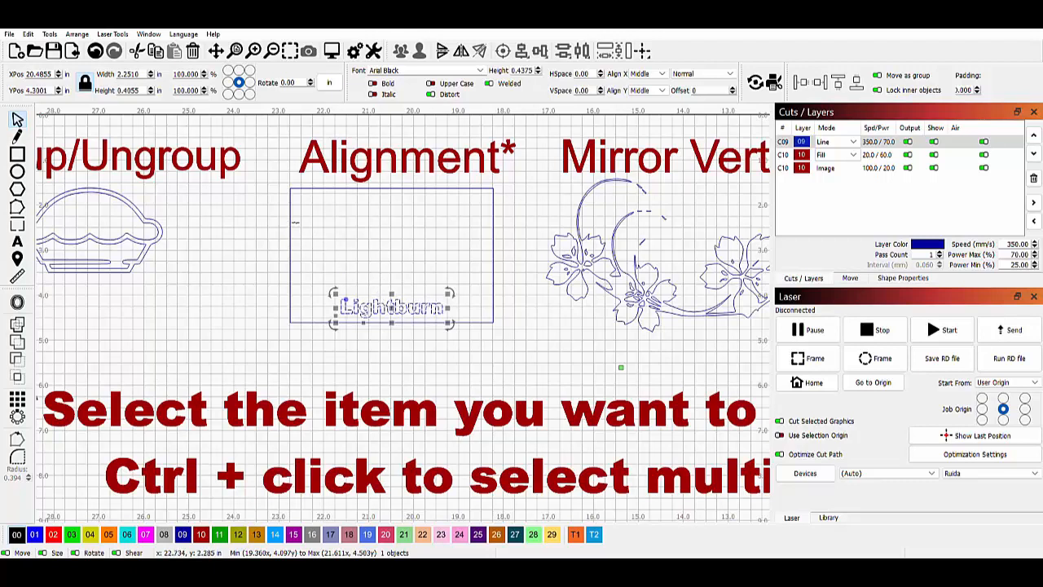
left_click(295, 221, "ctrl")
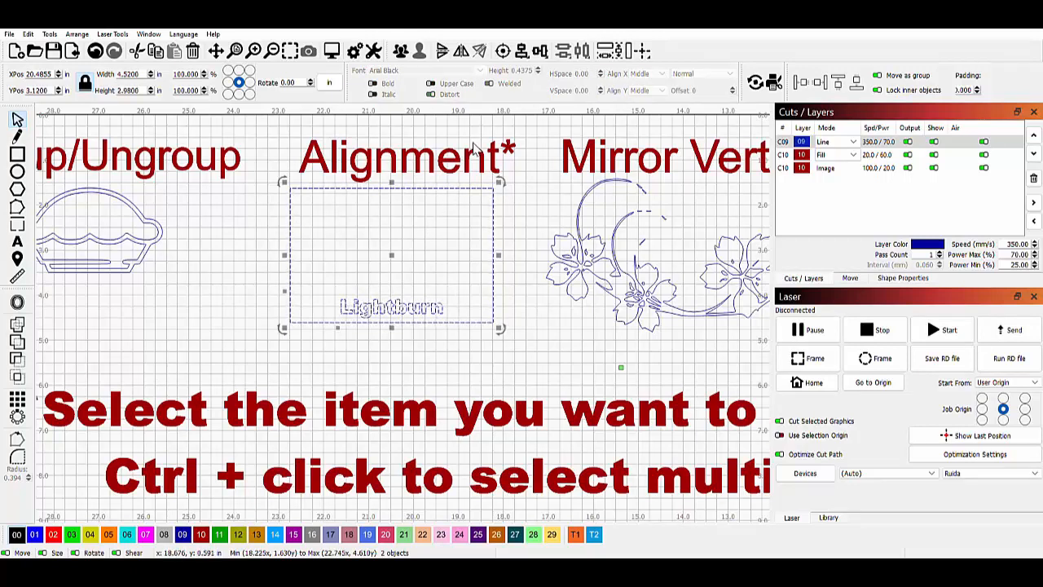
left_click(503, 51)
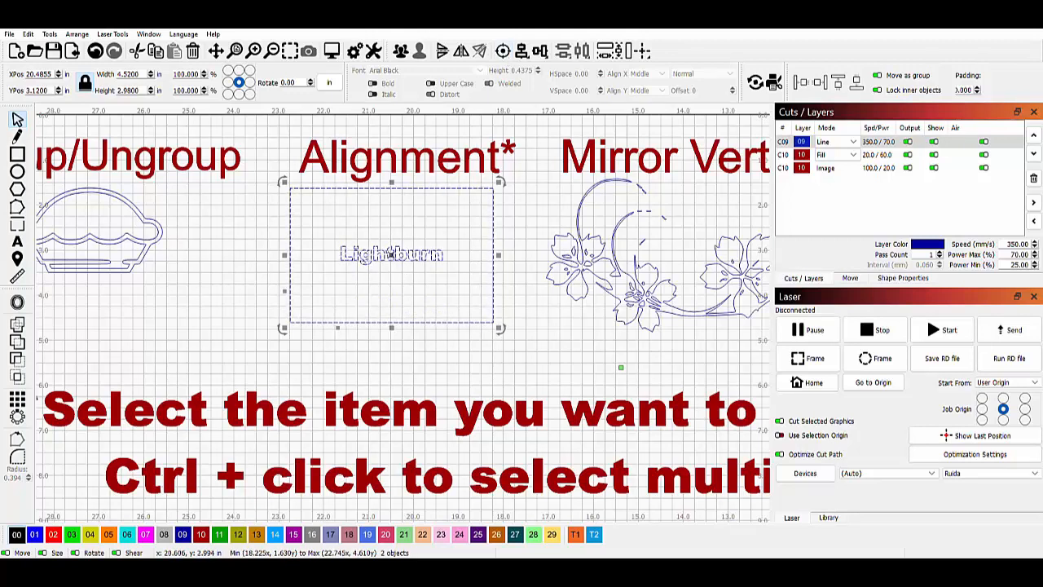
Align the Lightburn text to the rectangle's left, right, top and bottom edges in turn, finishing in the rectangle's lower-right corner.
left_click(440, 246)
left_click(411, 259)
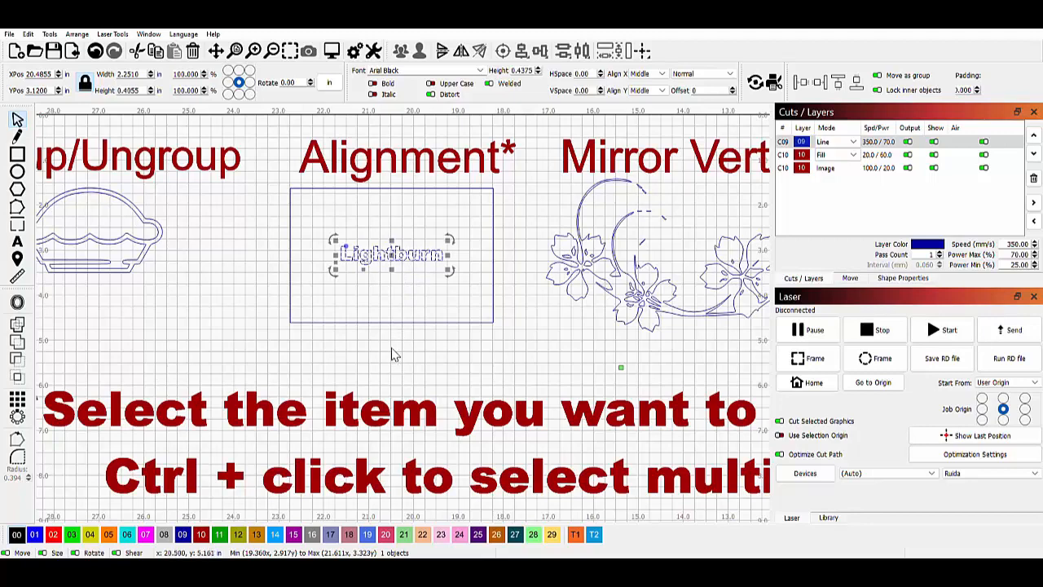
left_click(396, 327, "ctrl")
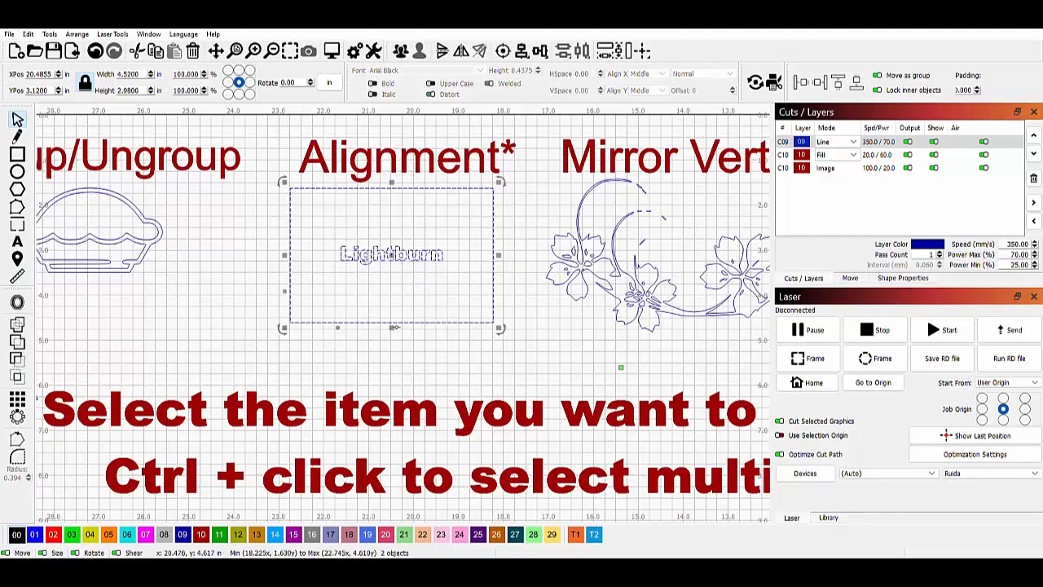
left_click(523, 52)
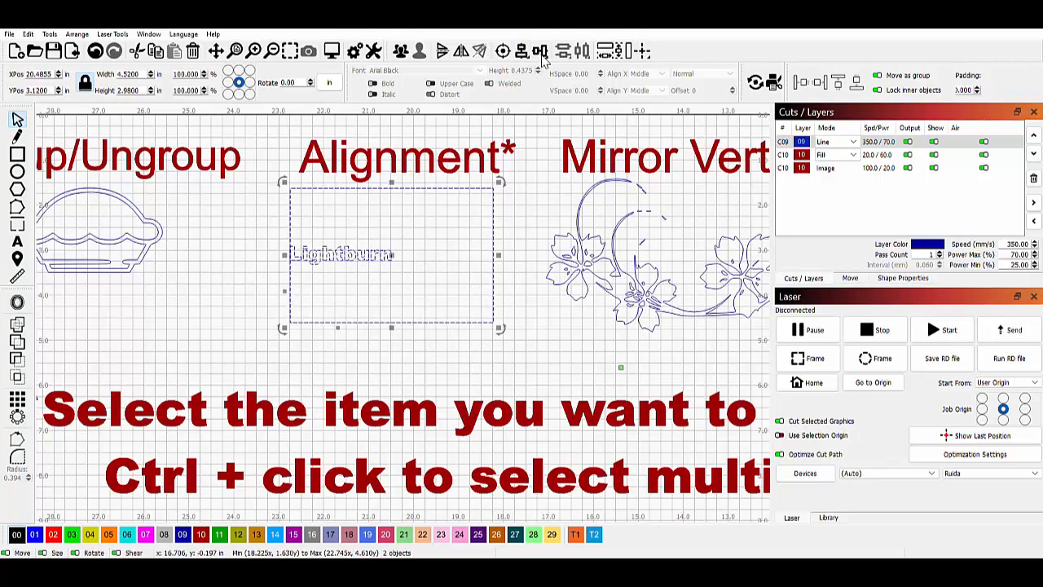
left_click(534, 54)
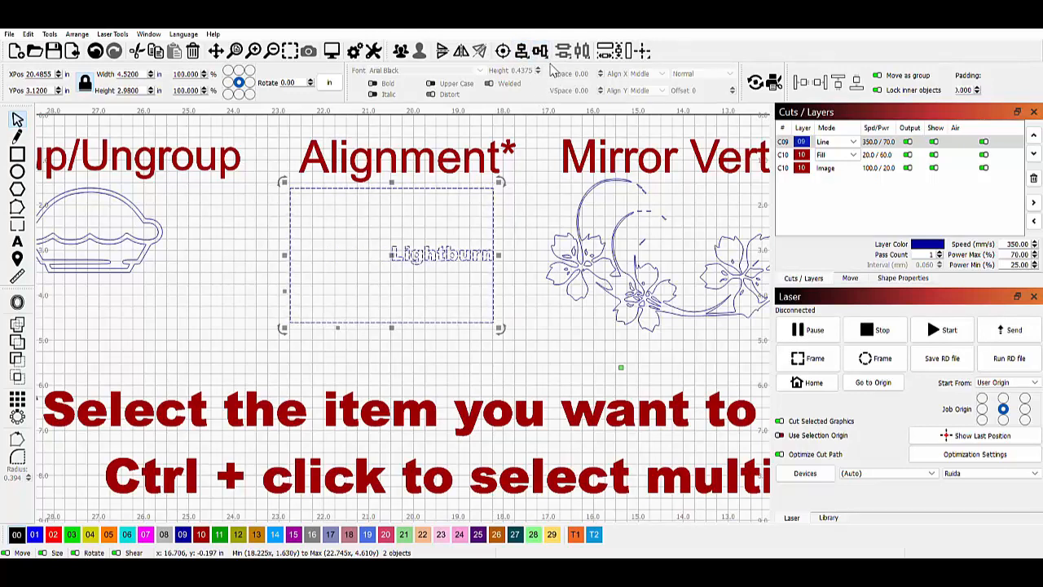
left_click(540, 54)
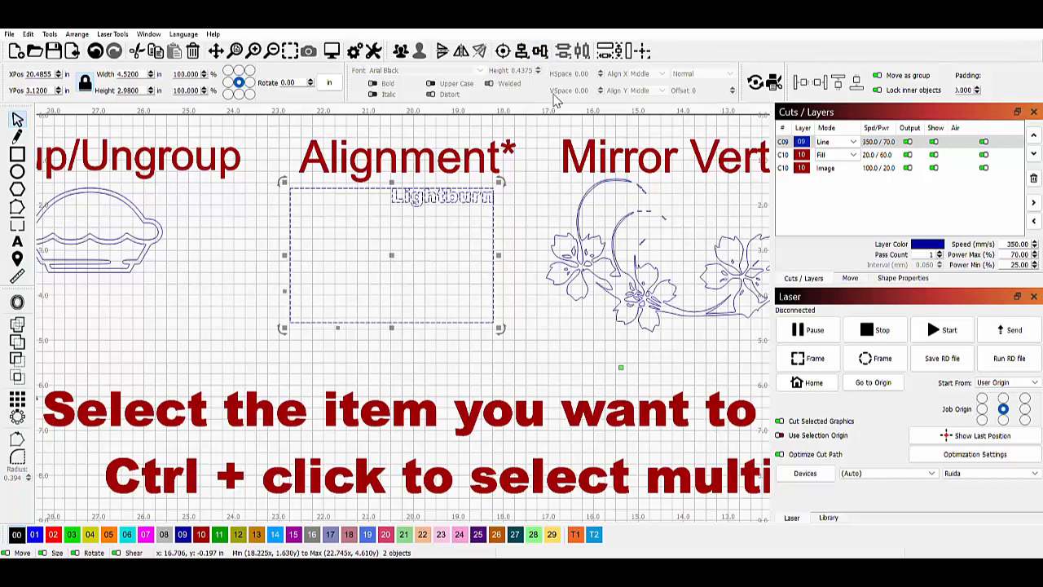
key("ctrl+shift+Down")
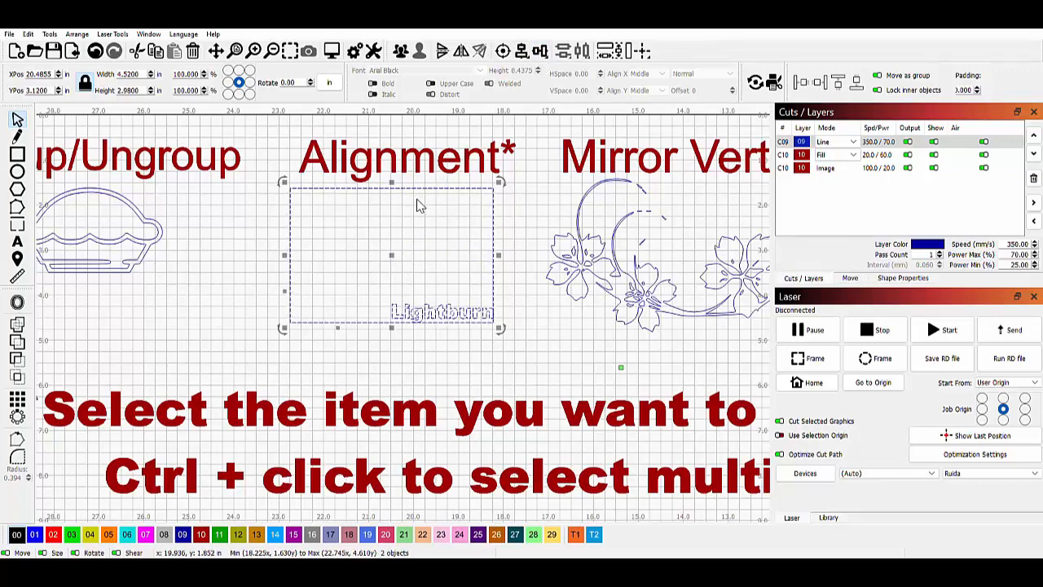
Flip the cherry blossom drawing vertically and back, and do the same with a horizontal flip.
scroll(477, 224, "down", 2)
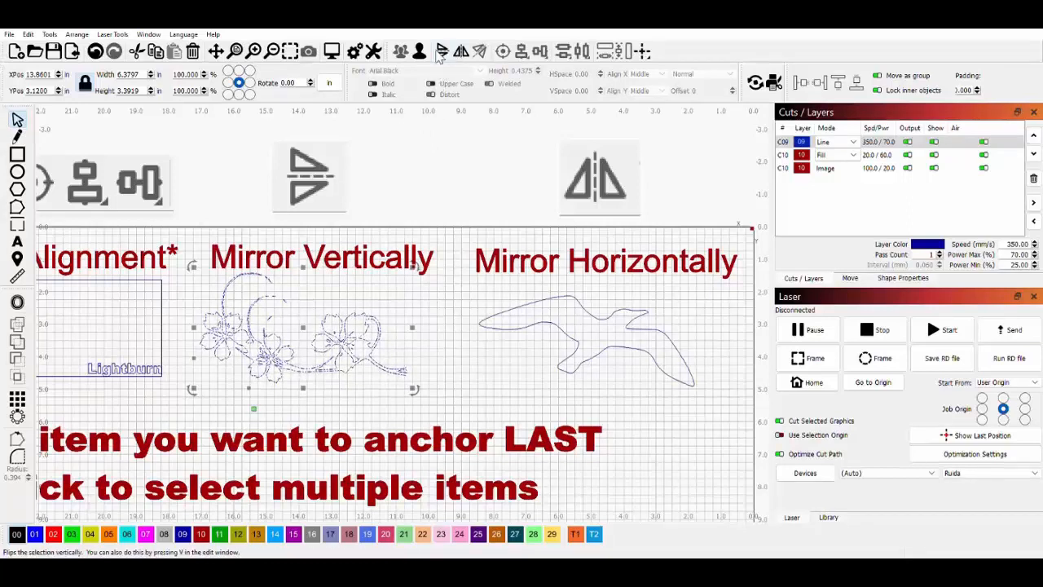
left_click(441, 52)
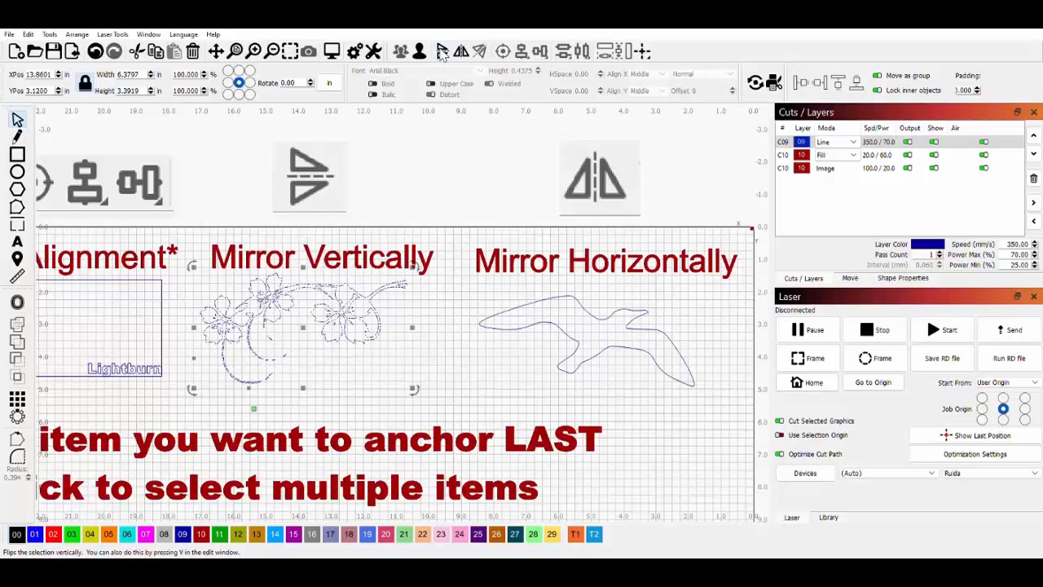
left_click(441, 52)
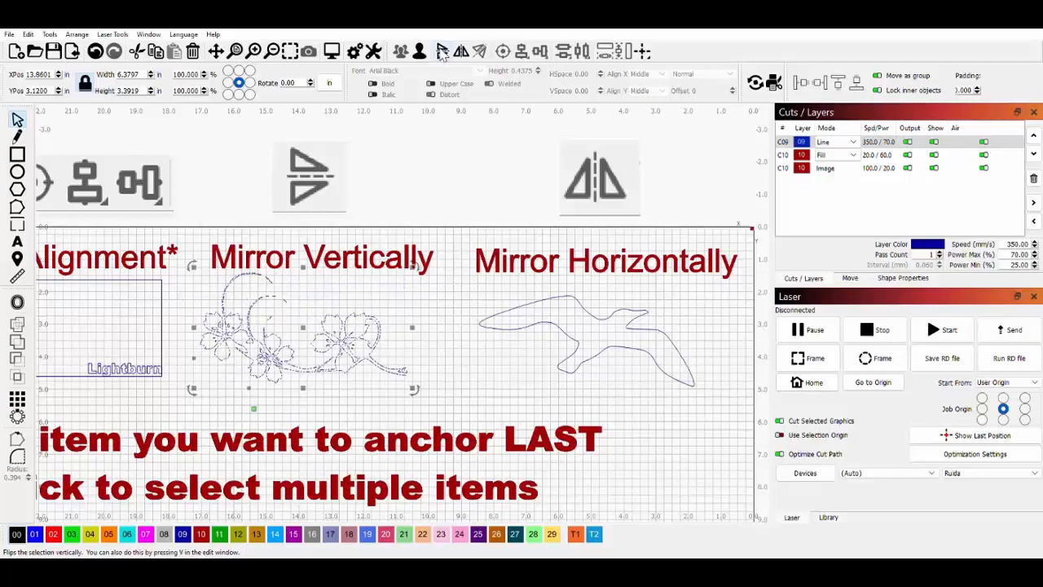
left_click(461, 52)
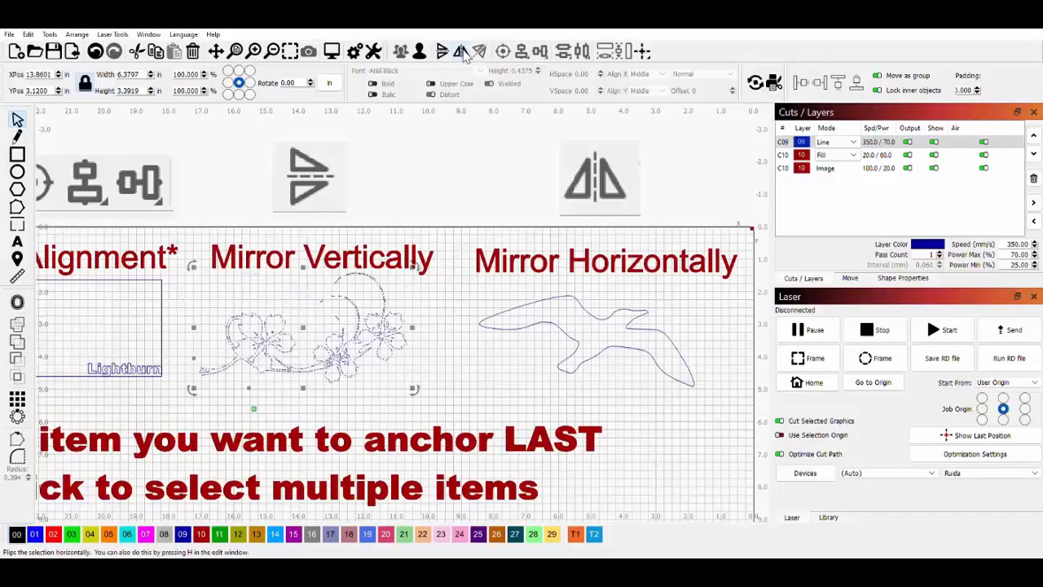
left_click(461, 51)
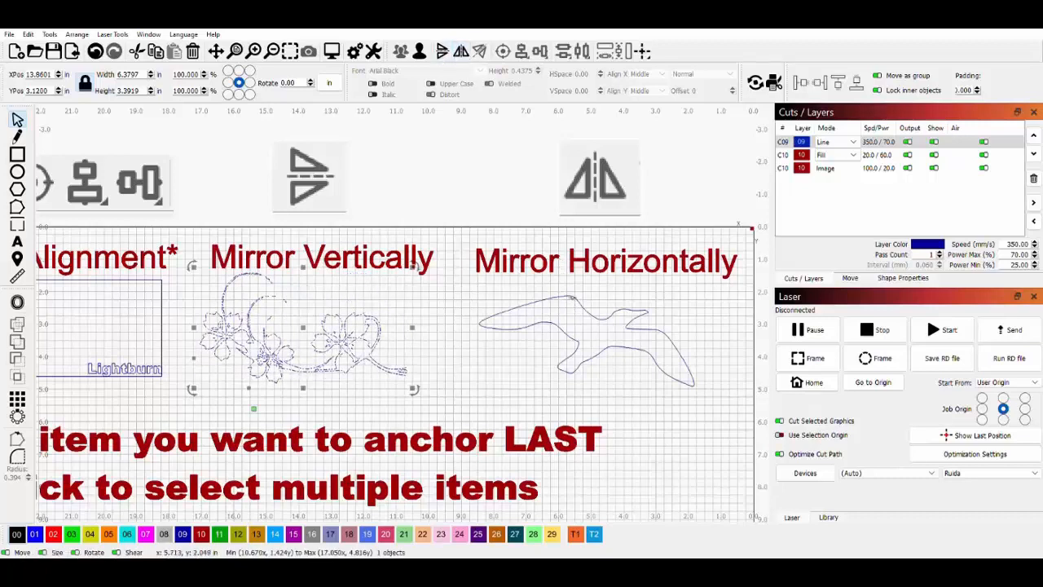
Mirror the bird under the Mirror Horizontally heading horizontally and flip it back to its original direction.
left_click(573, 299)
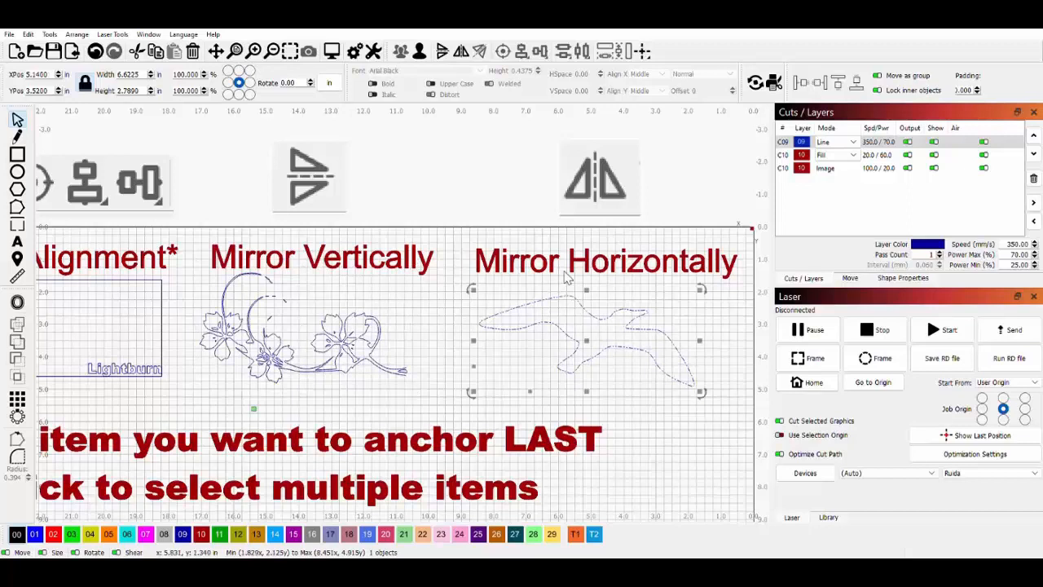
left_click(461, 53)
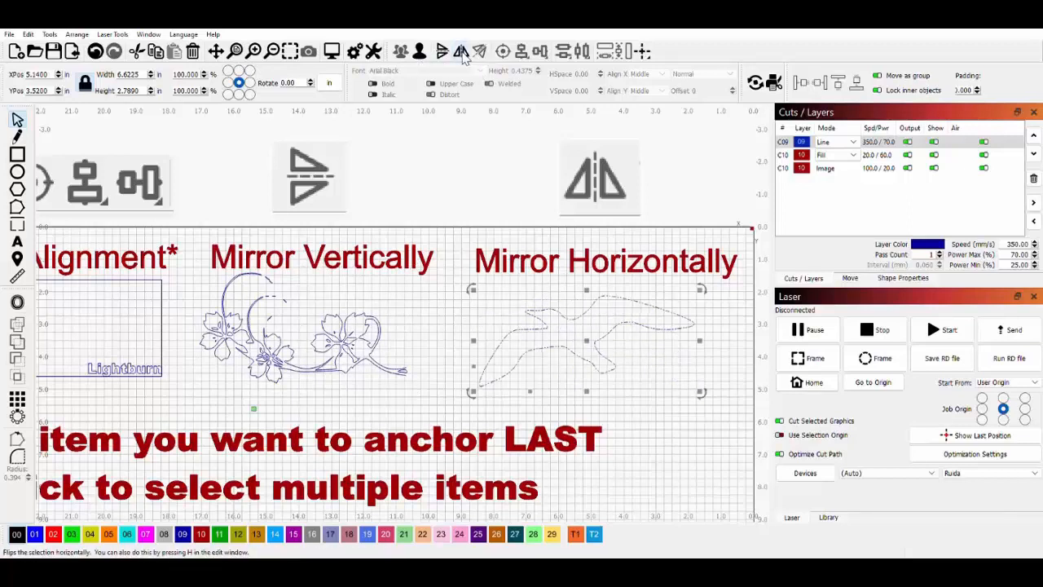
left_click(462, 52)
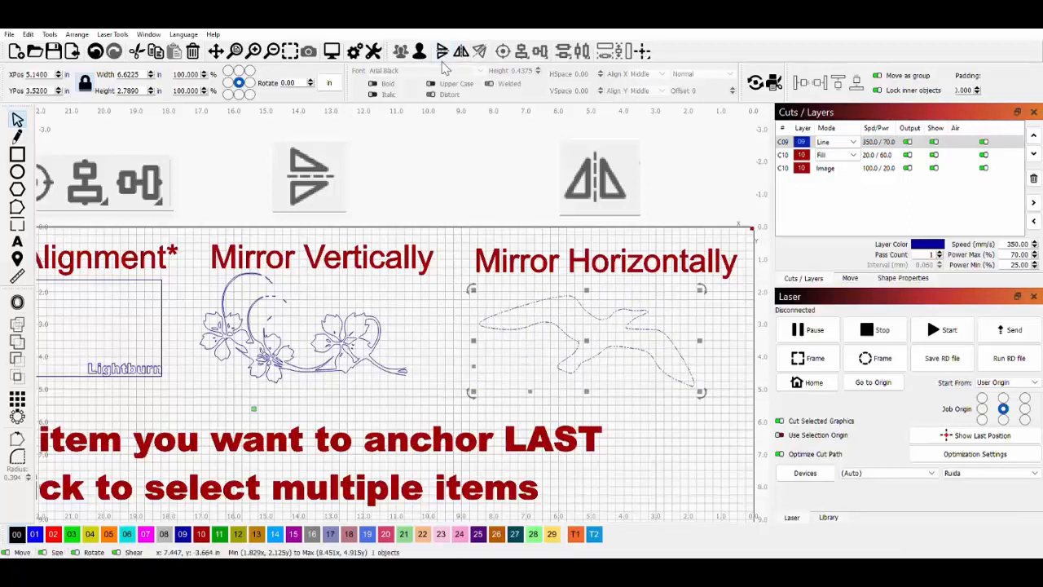
Rotate the bird under the Rotate using corner handles heading counterclockwise in two stages with its rotation handle.
scroll(446, 258, "down", 5)
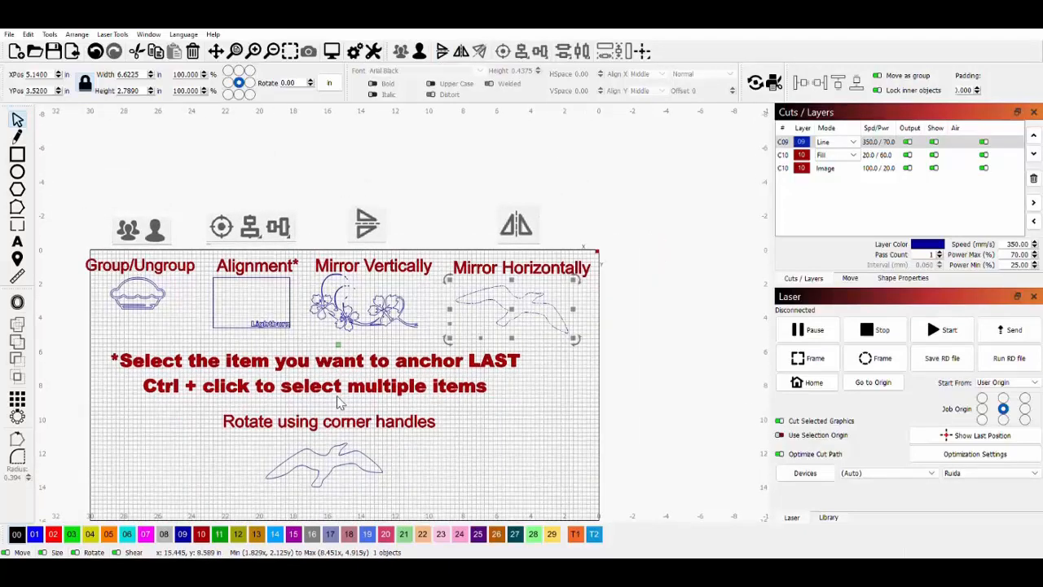
left_click_drag(322, 432, 427, 353)
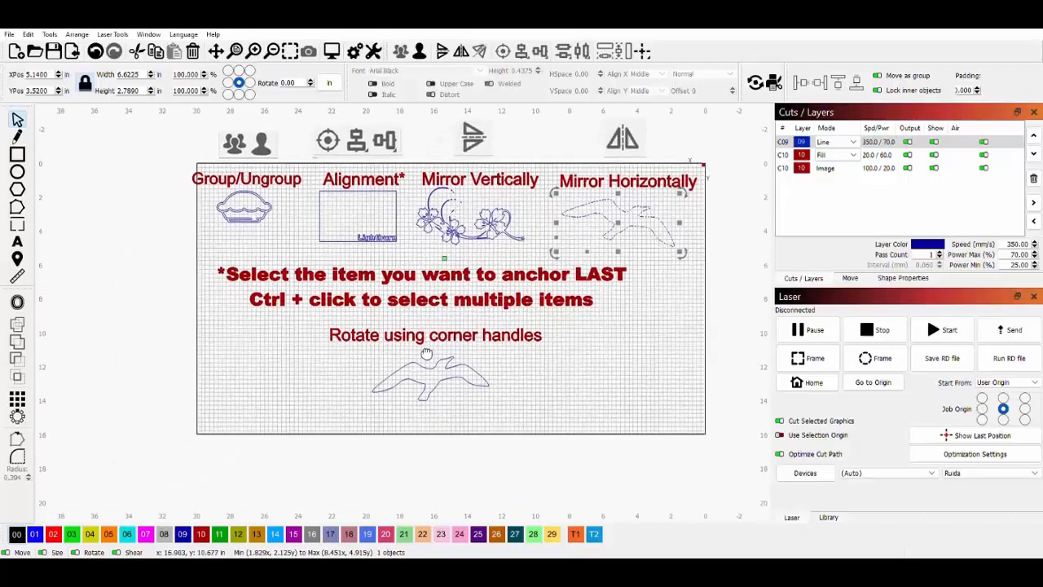
scroll(427, 352, "up", 5)
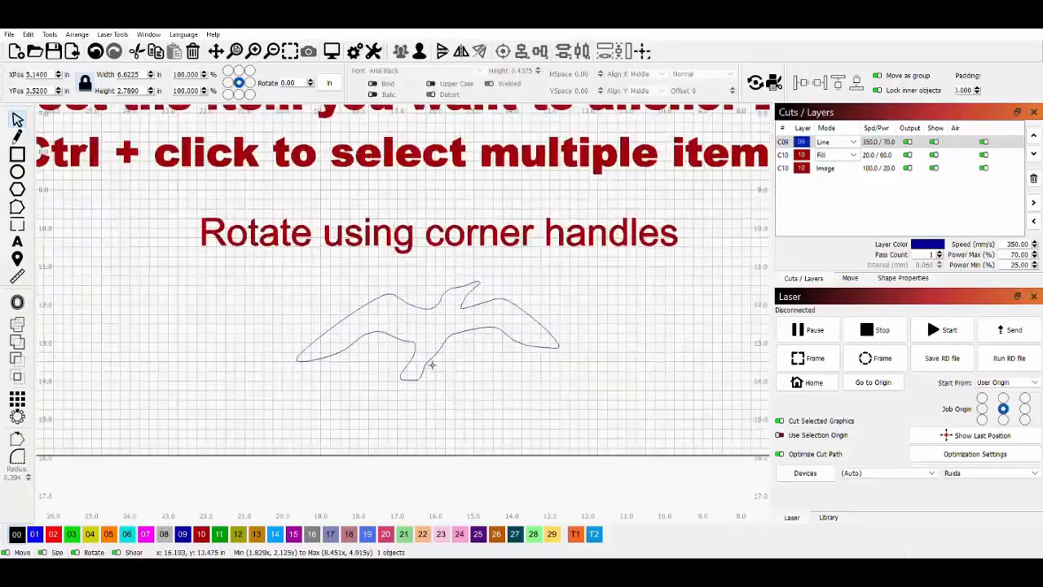
scroll(432, 365, "up", 1)
left_click_drag(505, 367, 484, 414)
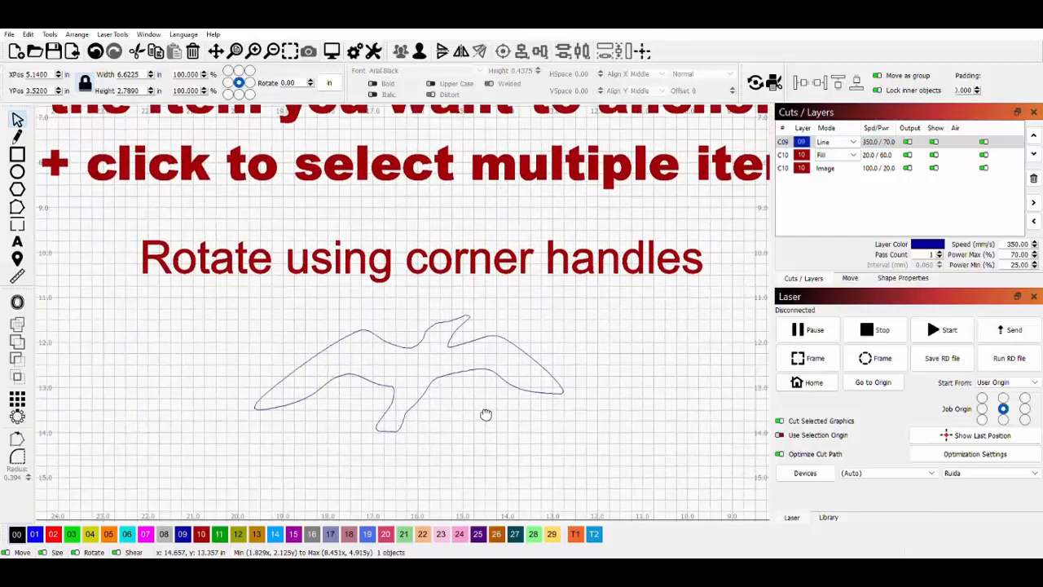
scroll(481, 413, "up", 1)
left_click(437, 360)
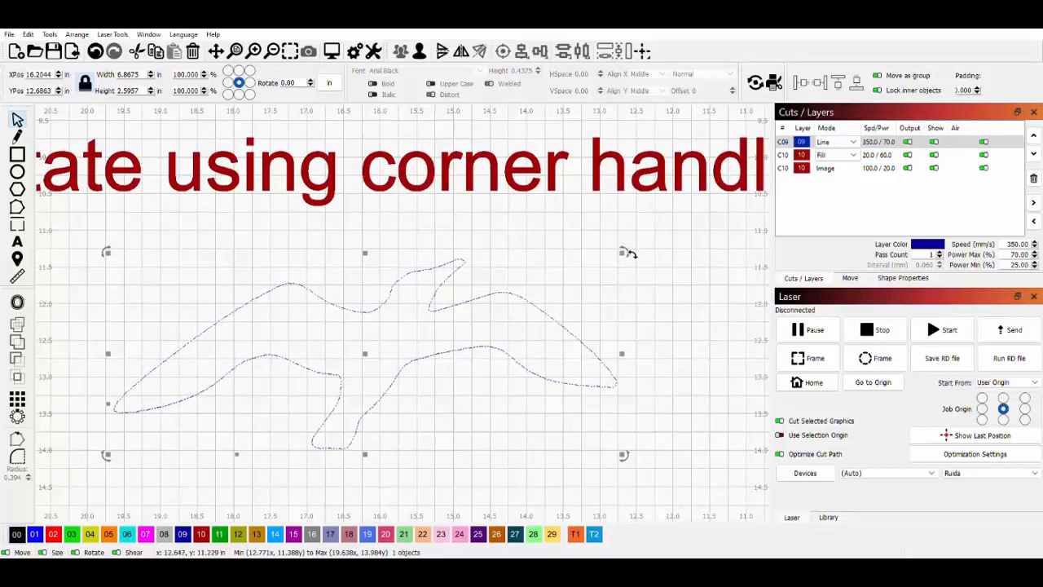
left_click_drag(628, 253, 554, 233)
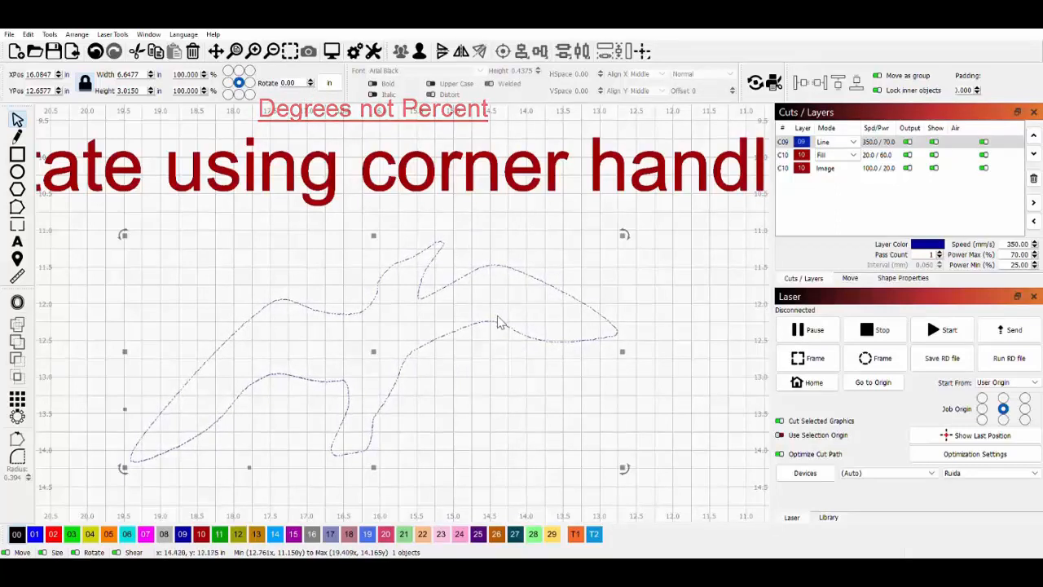
left_click_drag(628, 236, 601, 199)
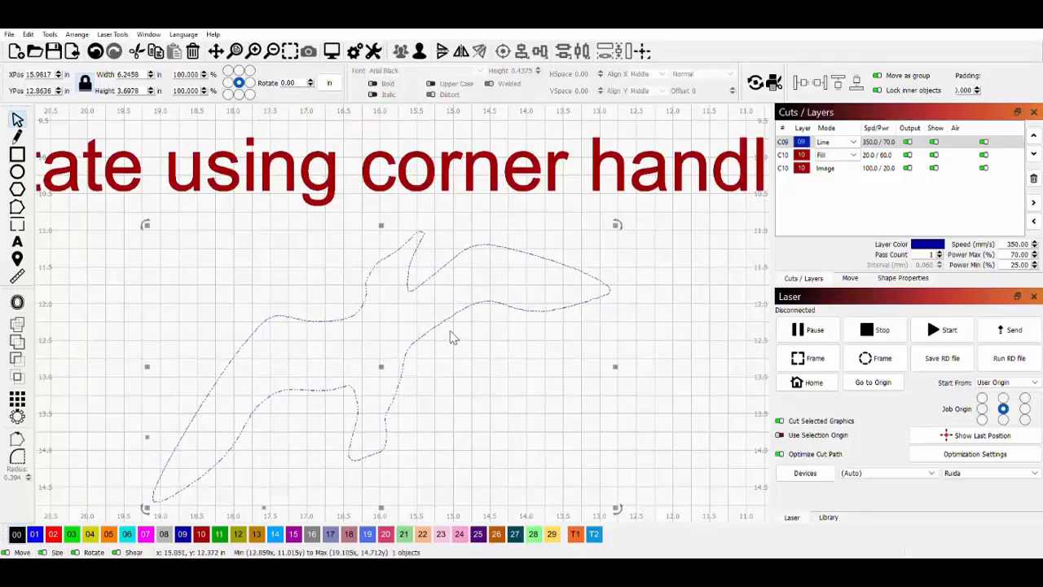
Copy the rotated bird and paste a duplicate just to the right of the original.
scroll(454, 338, "down", 2)
left_click_drag(497, 394, 467, 364)
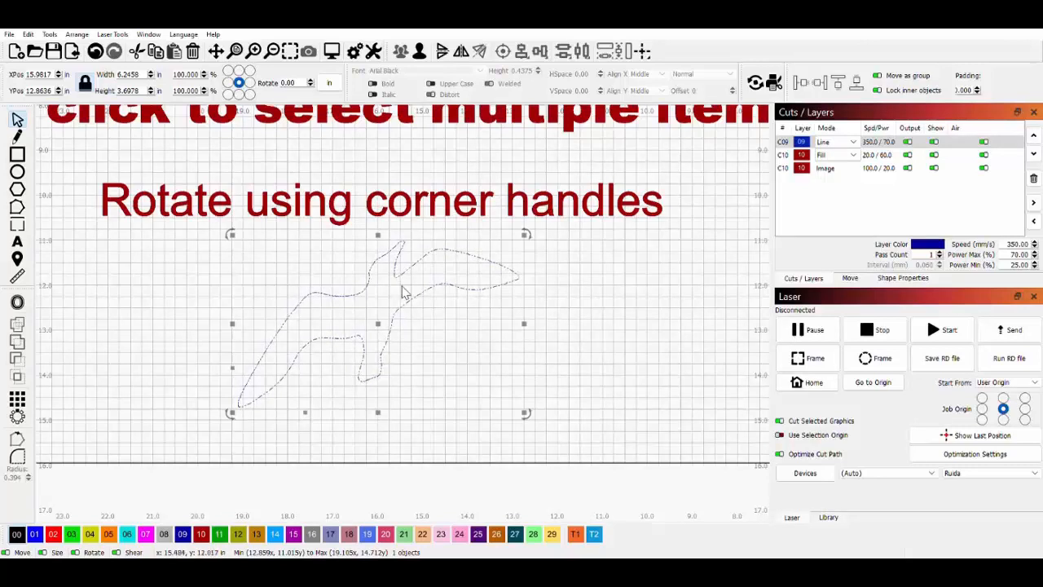
left_click(564, 333)
key("ctrl+v")
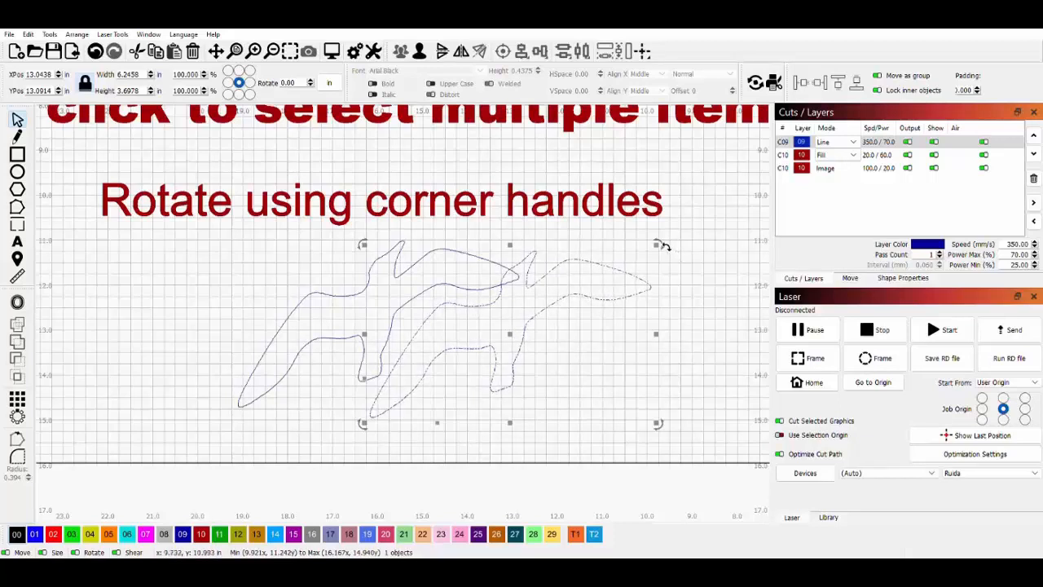
Turn the duplicate bird roughly upside down and nest it closely below the original with small rotation and position adjustments.
left_click_drag(661, 245, 410, 369)
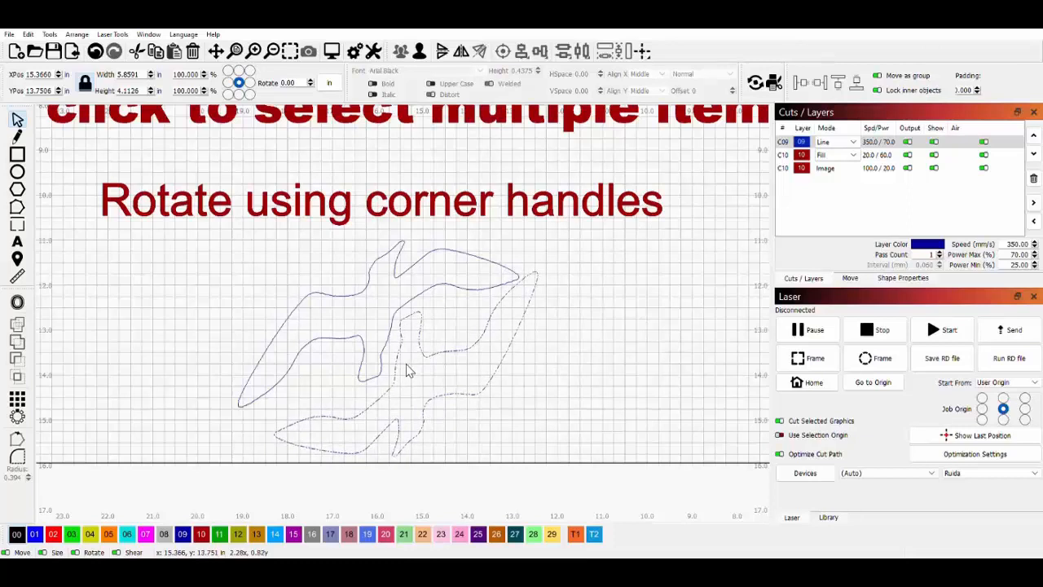
left_click_drag(409, 371, 409, 371)
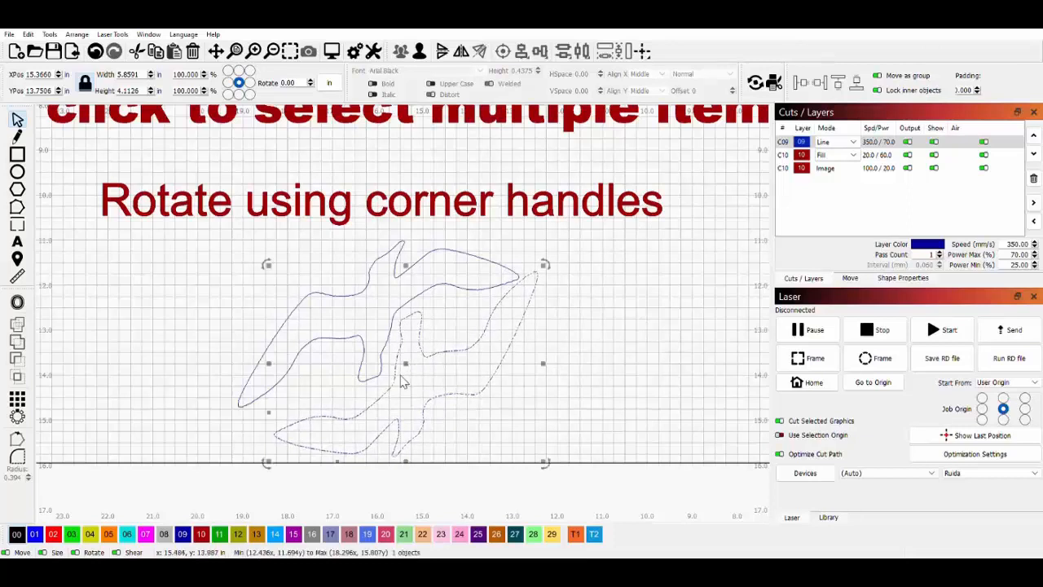
left_click_drag(267, 264, 268, 259)
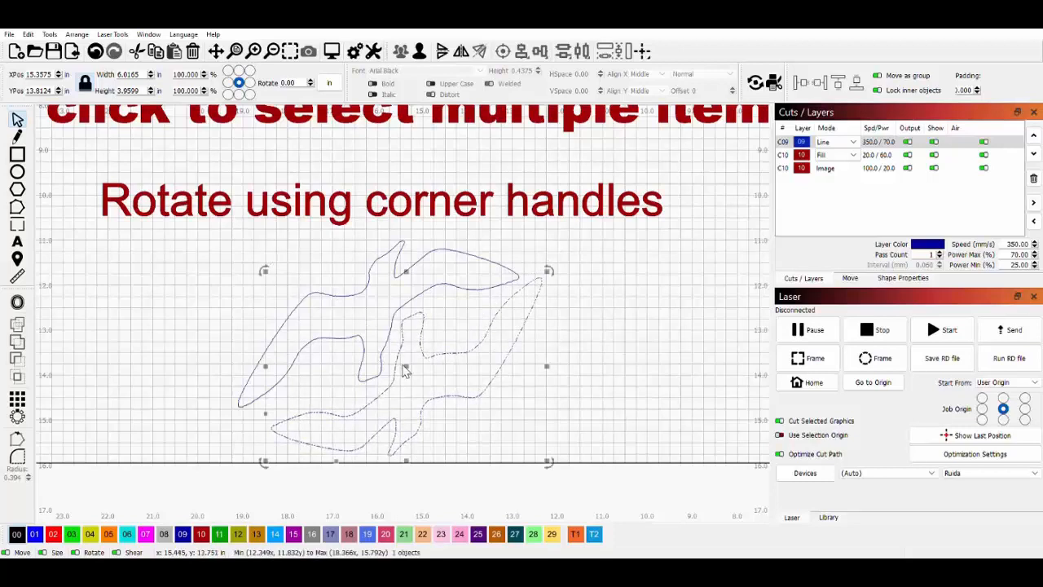
left_click_drag(413, 375, 409, 365)
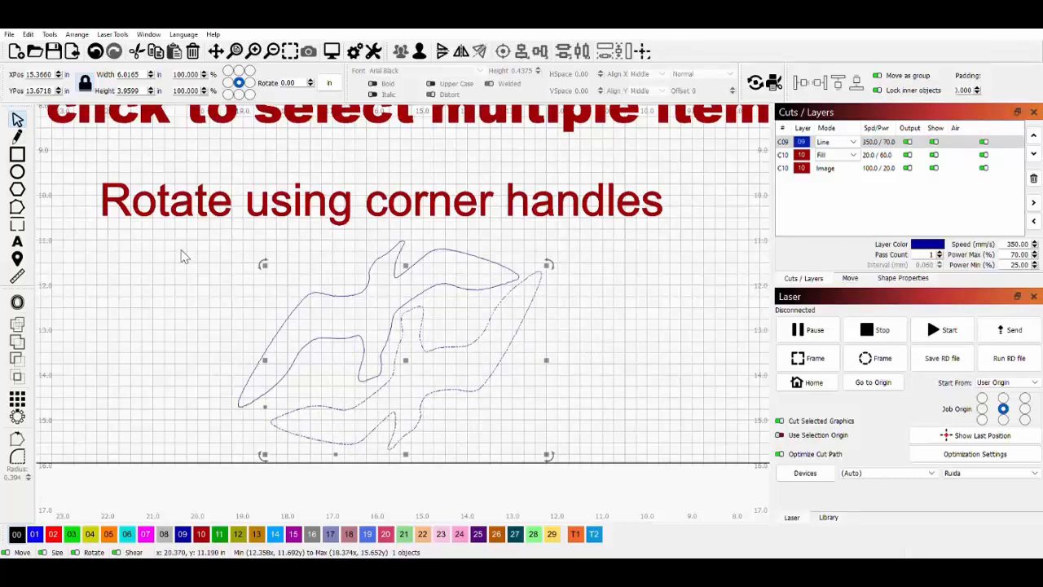
Draw a connected run of four straight line segments under the Line heading with the Line tool and end the path.
left_click(684, 272)
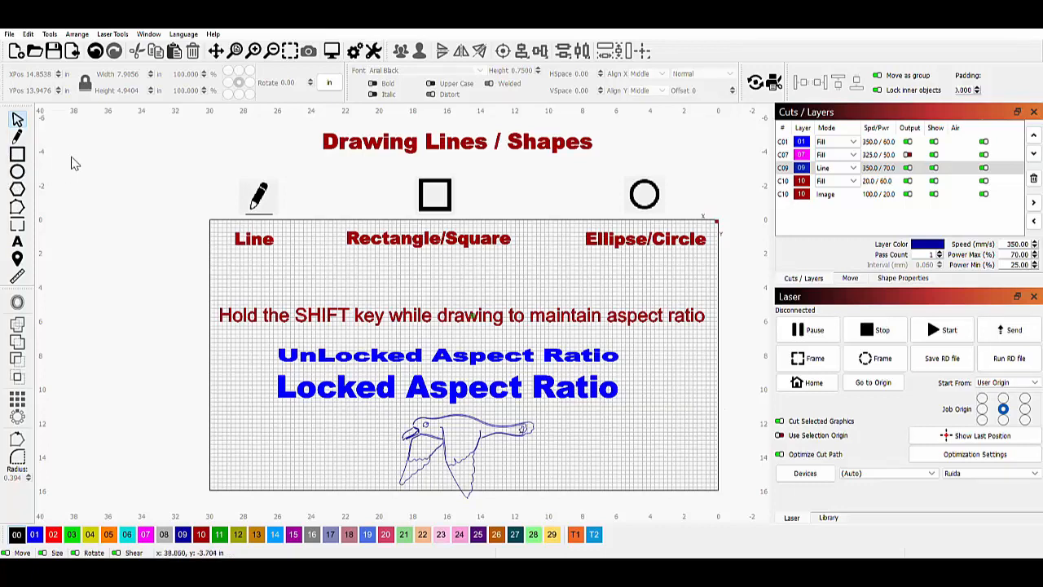
left_click(17, 137)
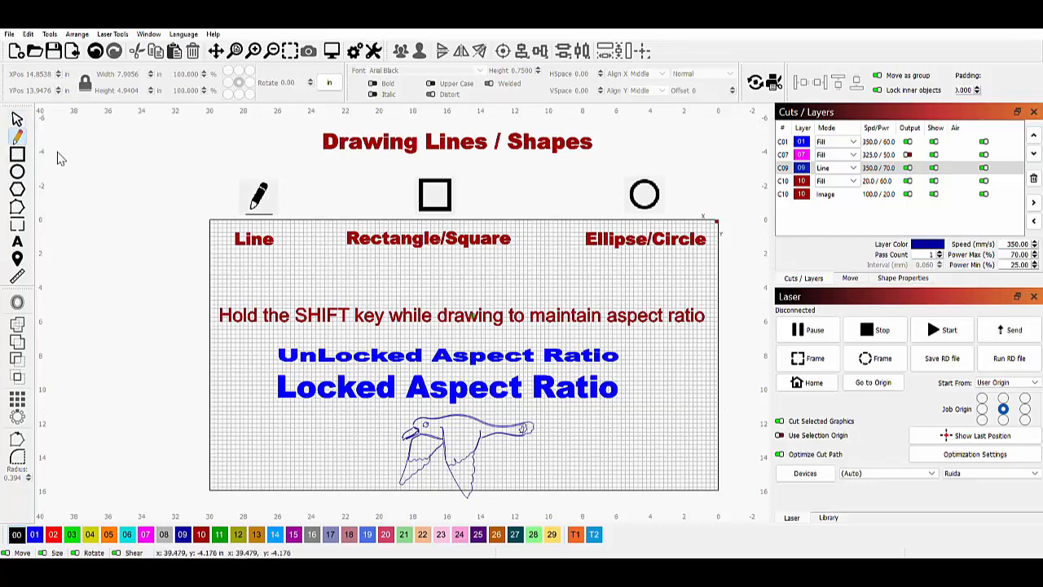
left_click(228, 269)
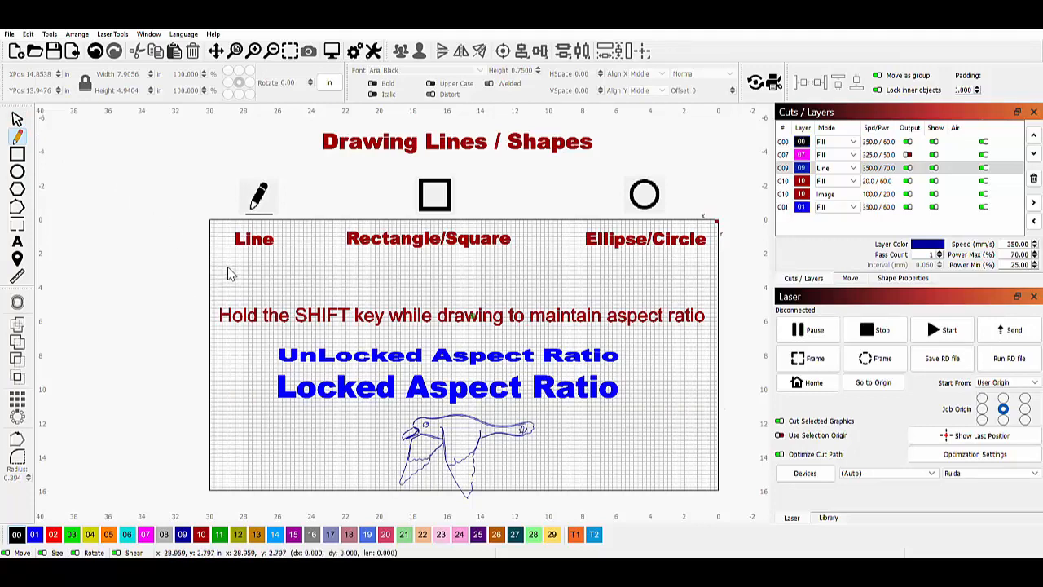
left_click(358, 266)
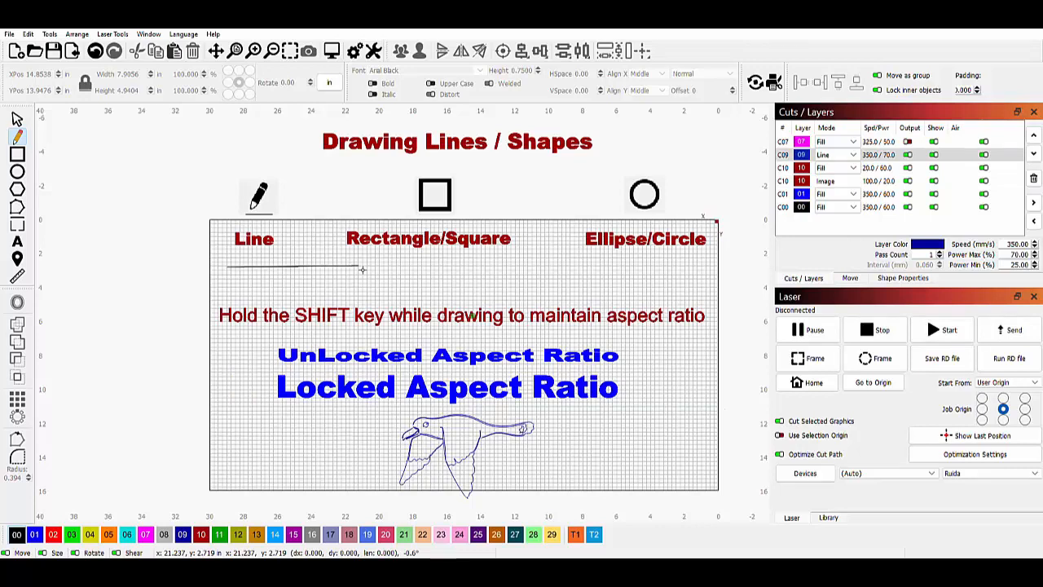
left_click(283, 288)
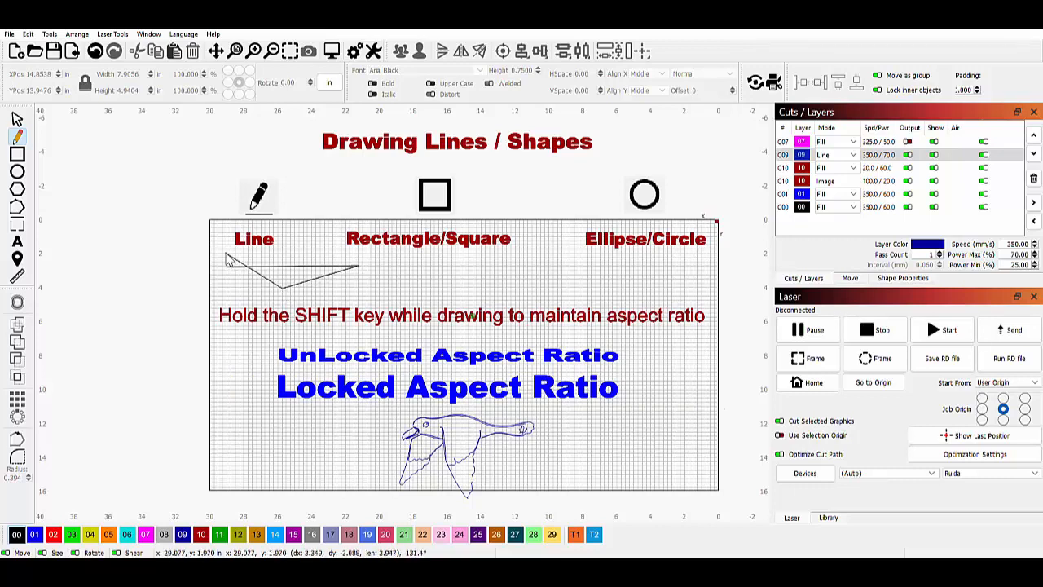
left_click(227, 255)
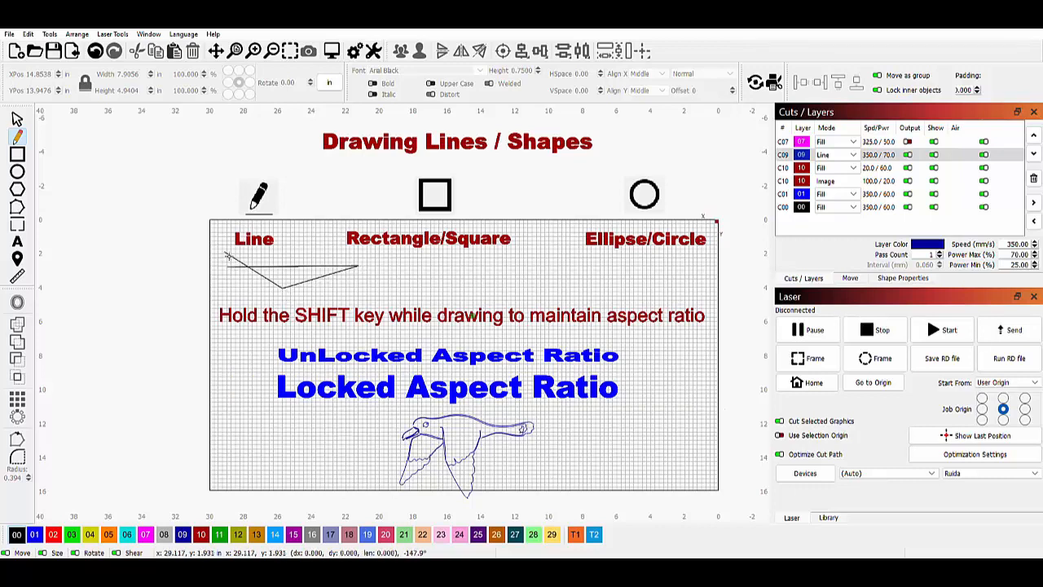
left_click(338, 254)
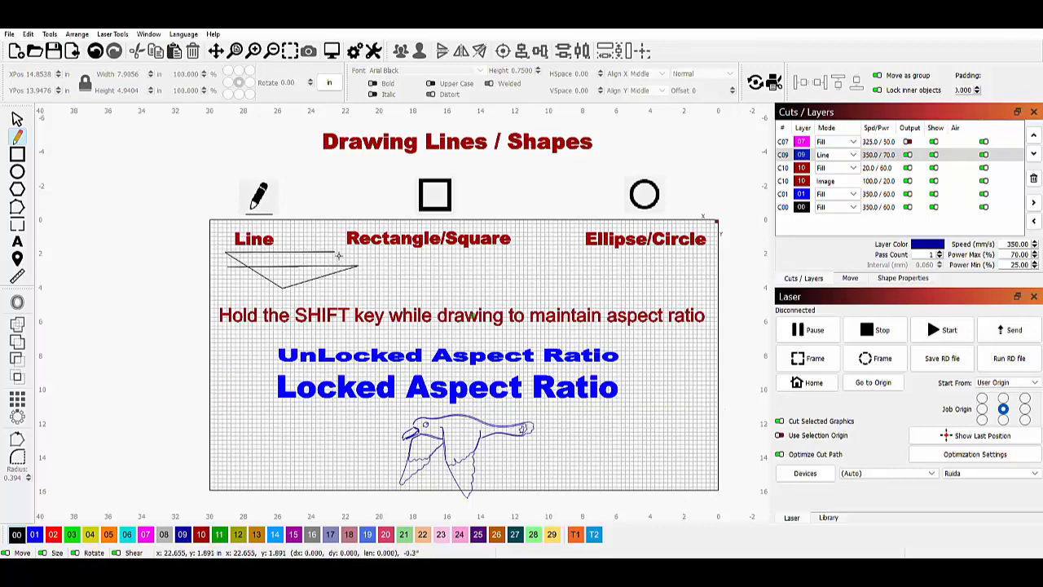
key("Escape")
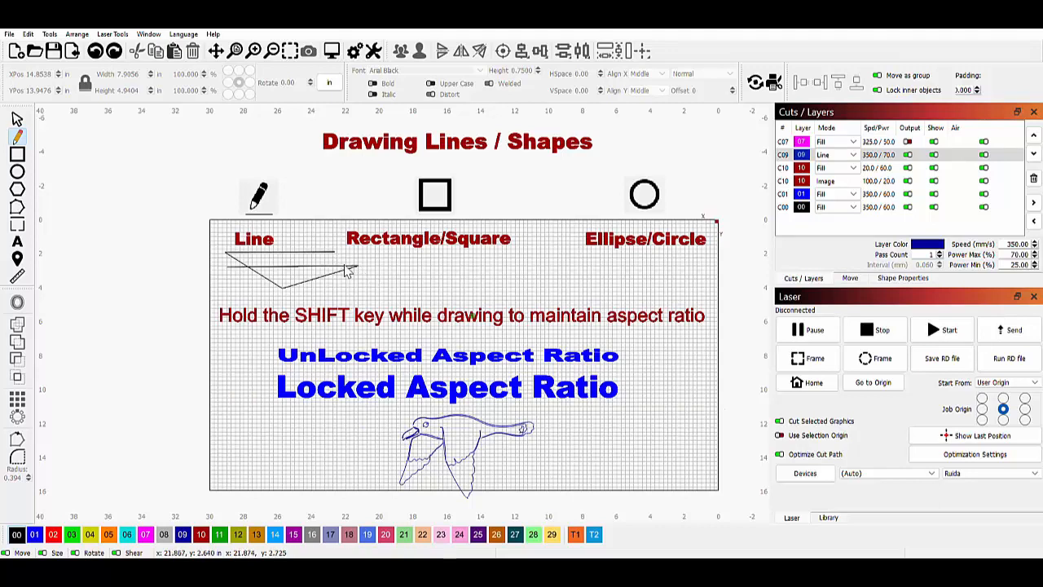
Draw a single horizontal line about 3.23 in long under the Rectangle/Square heading and delete it.
left_click(429, 272)
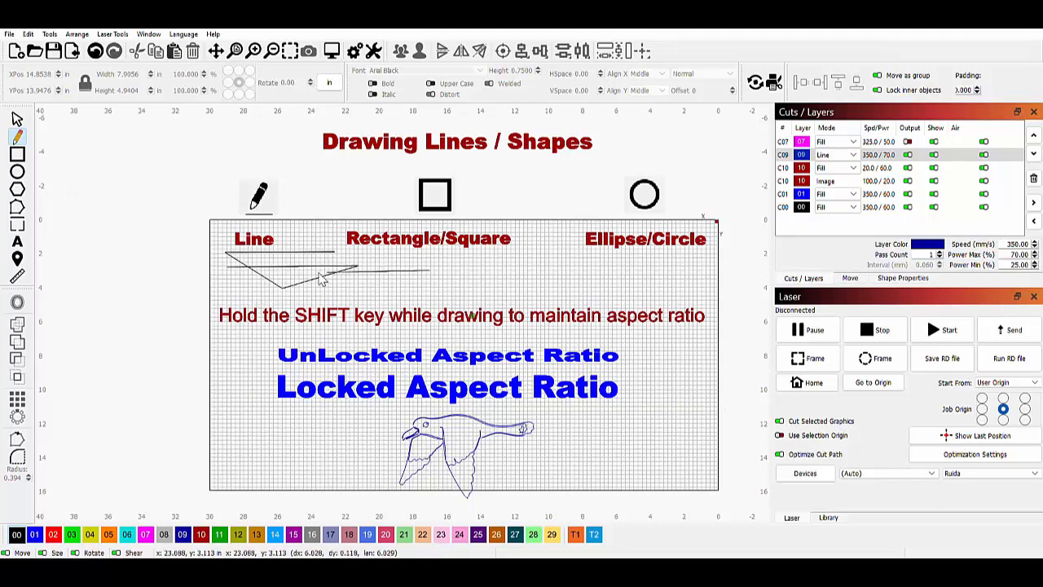
left_click(485, 271)
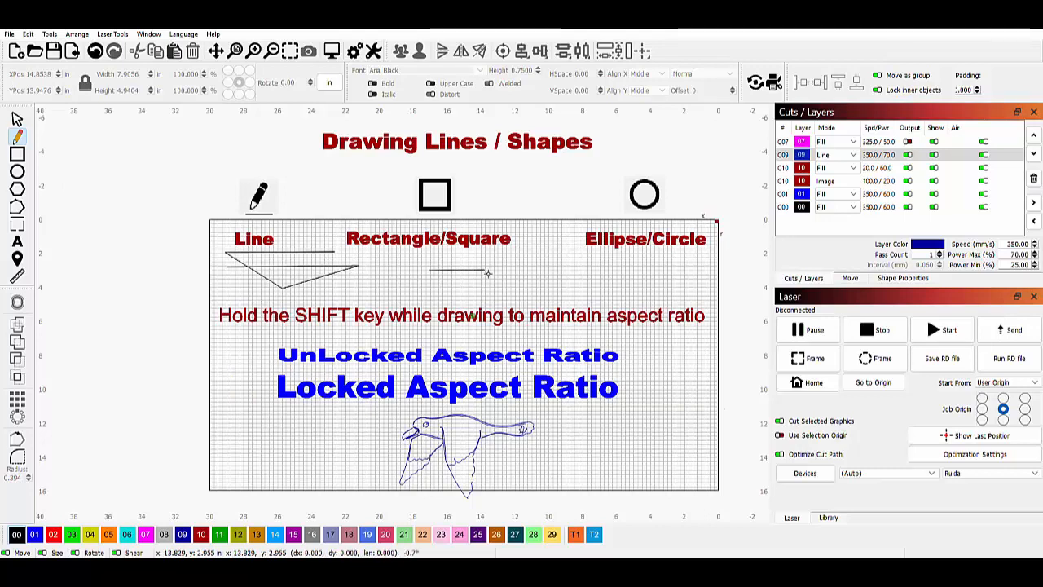
right_click(488, 273)
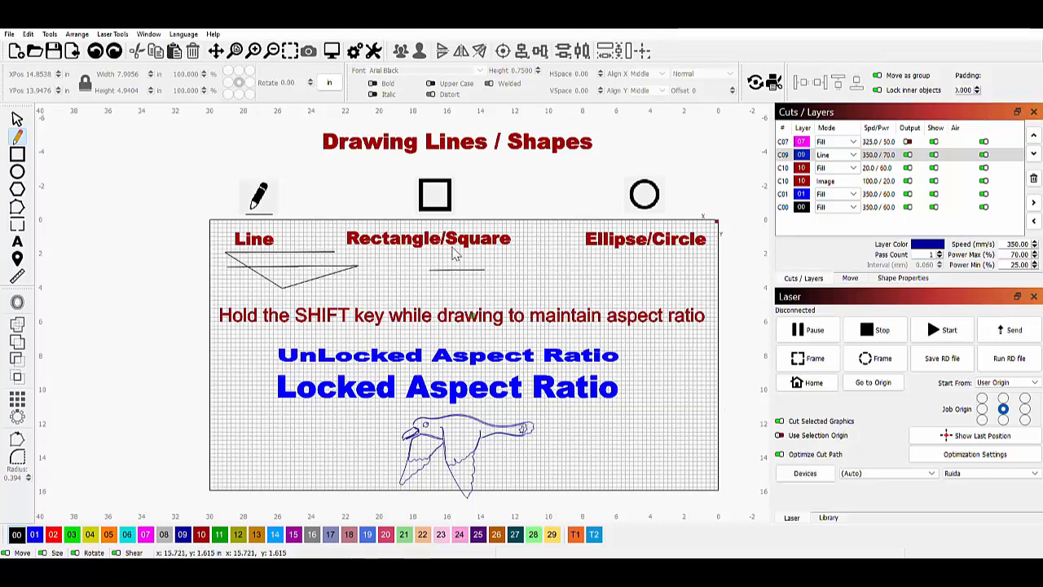
left_click(17, 120)
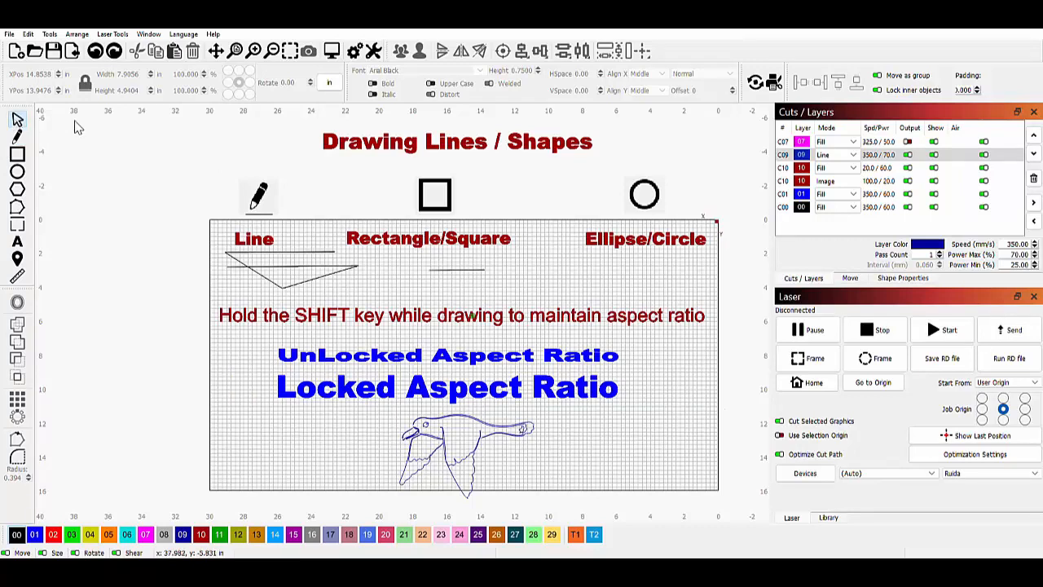
left_click(435, 271)
key("Delete")
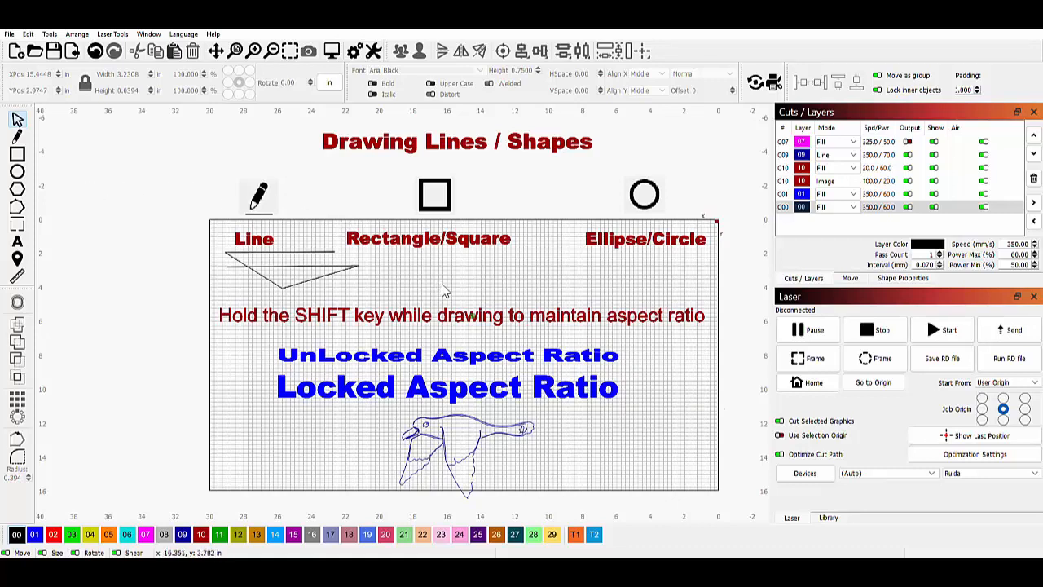
Under the Rectangle/Square heading, draw a rectangle about 6.54 by 1.93 in and replace it with a square about 2.44 in wide.
left_click(17, 157)
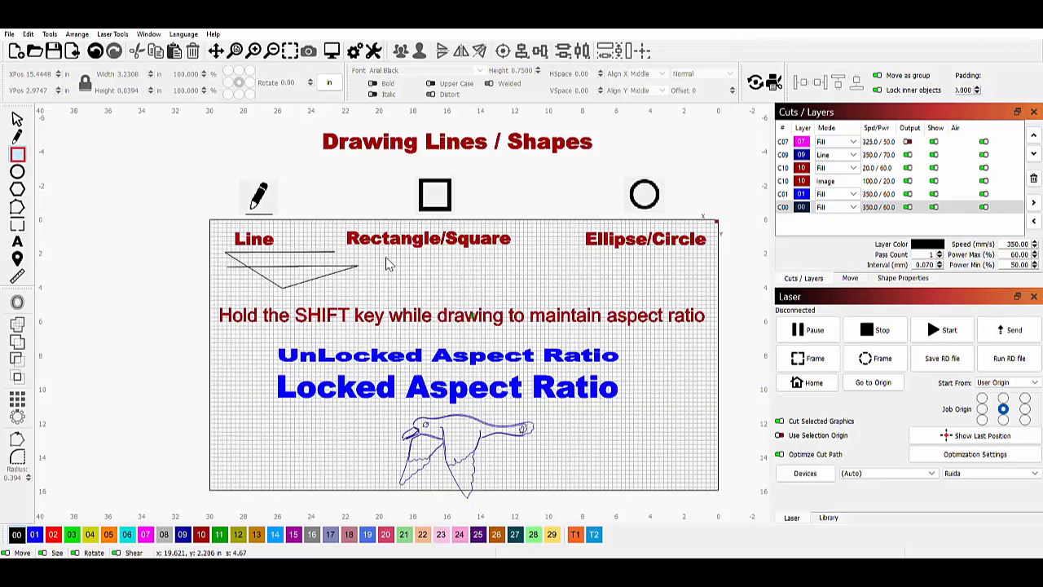
left_click_drag(386, 257, 500, 296)
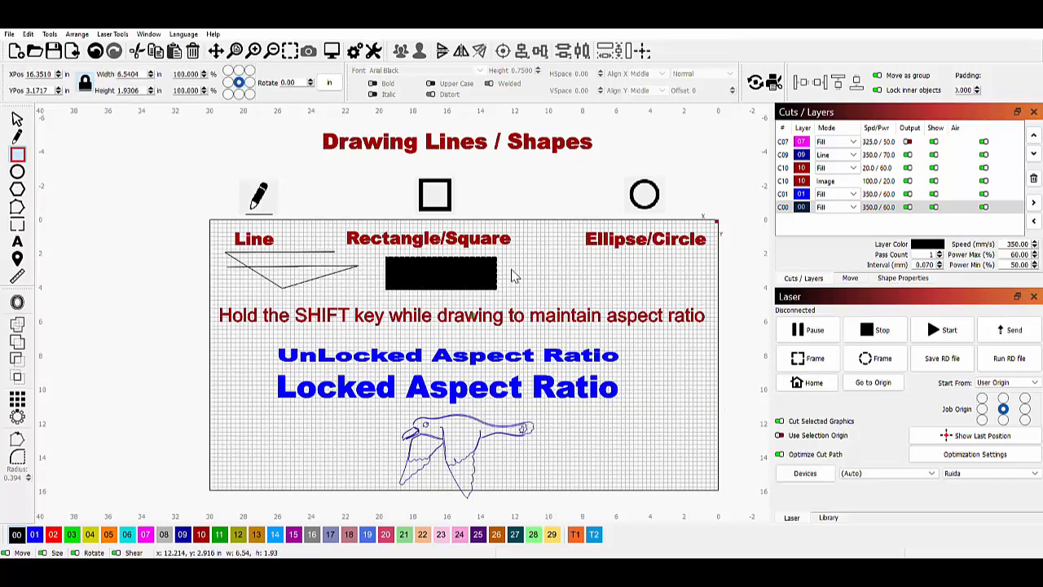
key("Delete")
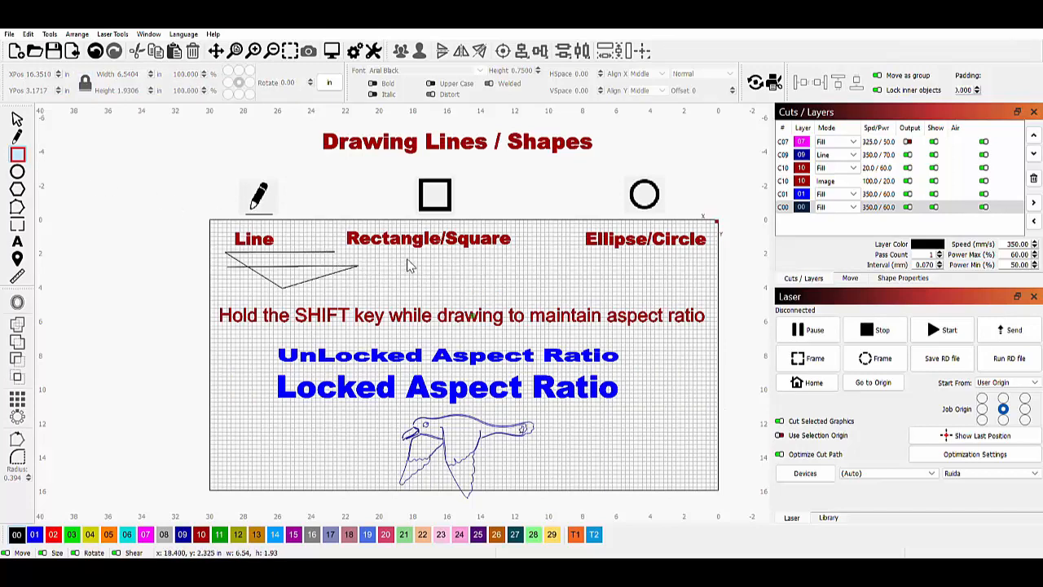
left_click_drag(402, 258, 446, 300)
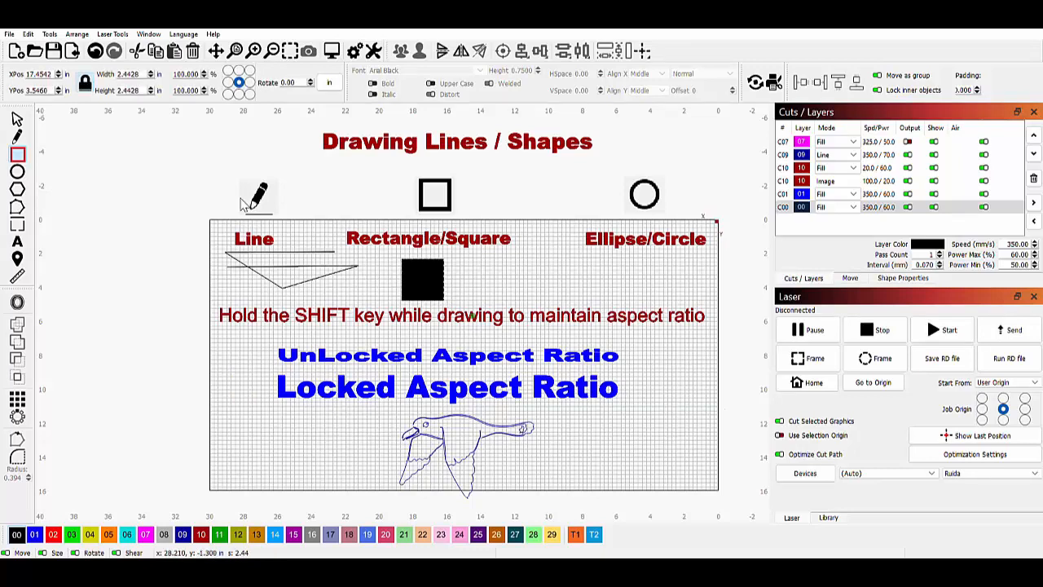
Under the Ellipse/Circle heading, draw an ellipse about 5.32 by 2.29 in and replace it with a circle about 2.48 in across.
left_click(18, 172)
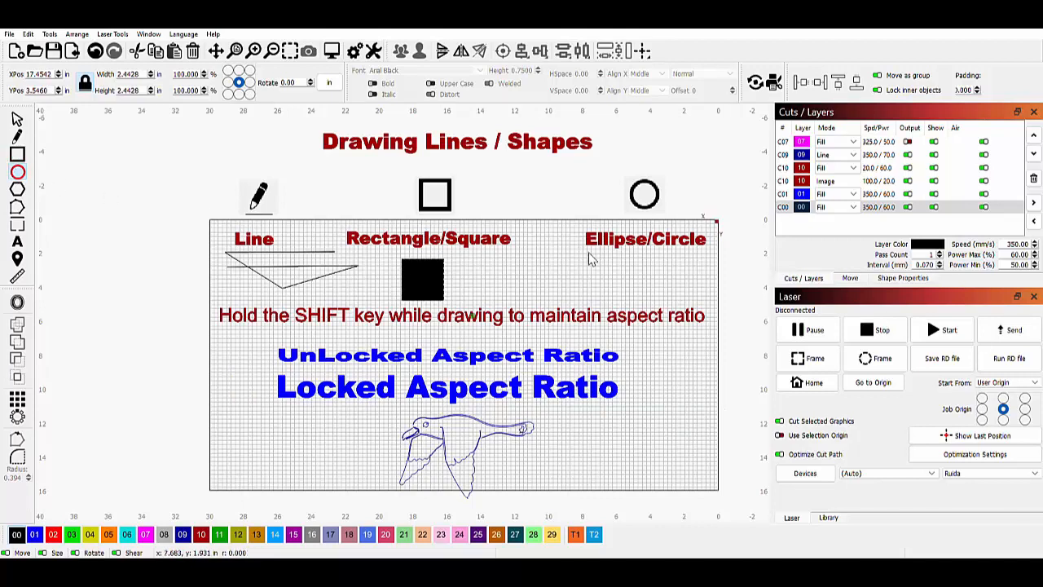
left_click_drag(596, 253, 687, 291)
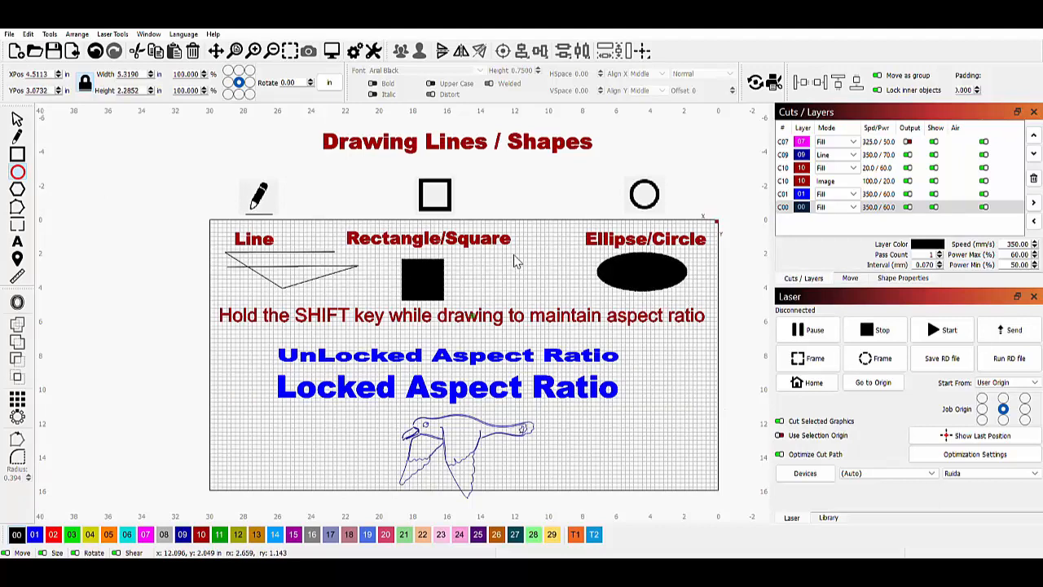
key("ctrl+z")
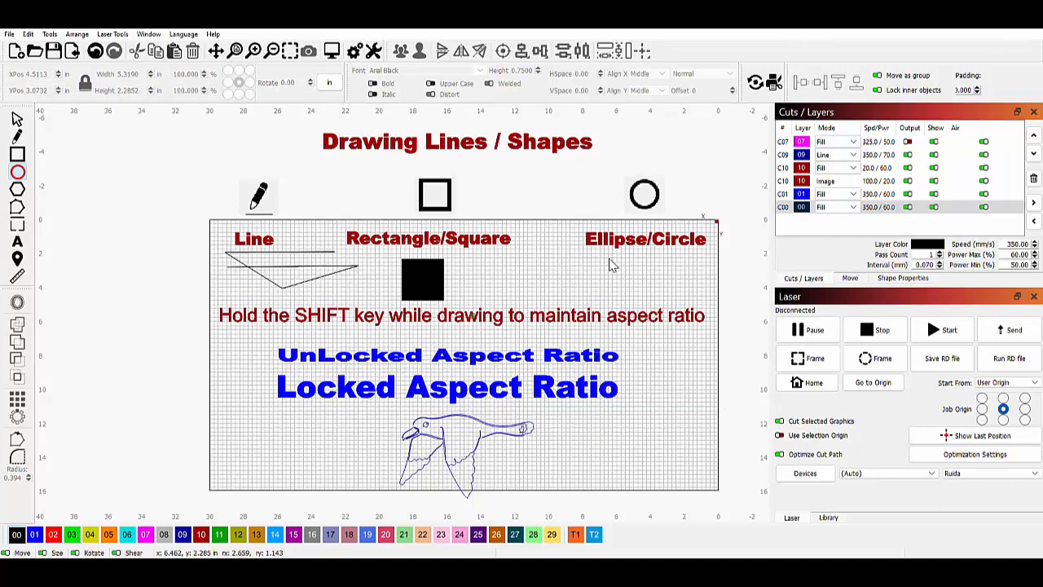
left_click_drag(609, 259, 652, 298)
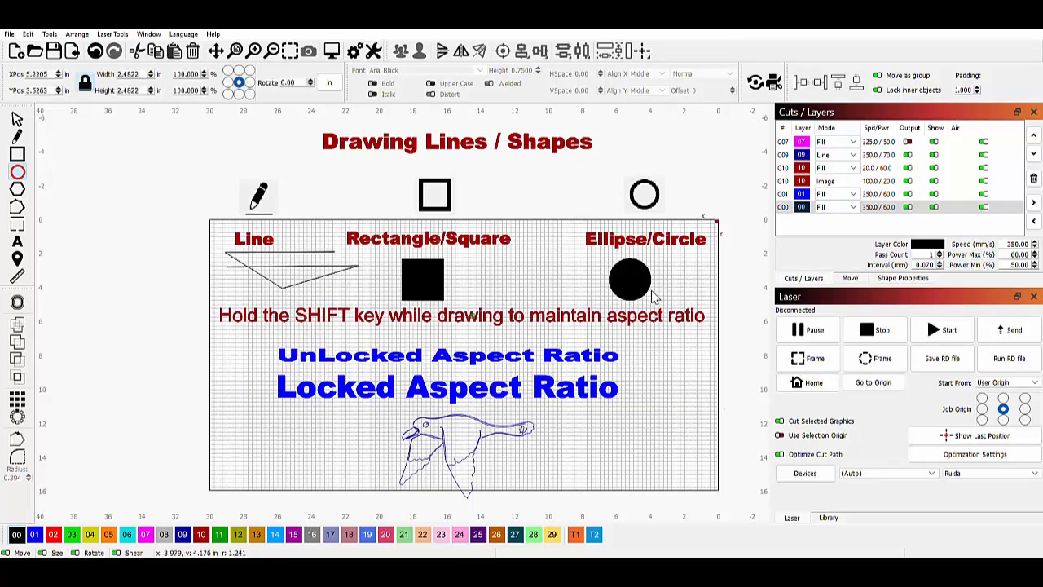
Scale the black square proportionally to about 3.02 in and stretch only its width to about 4.20 in.
left_click(18, 120)
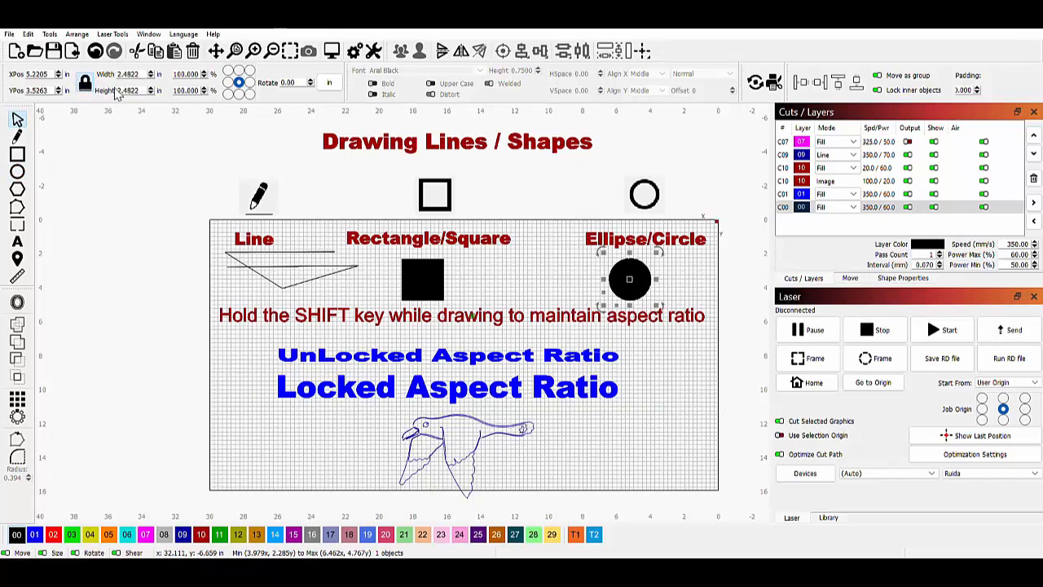
left_click(428, 263)
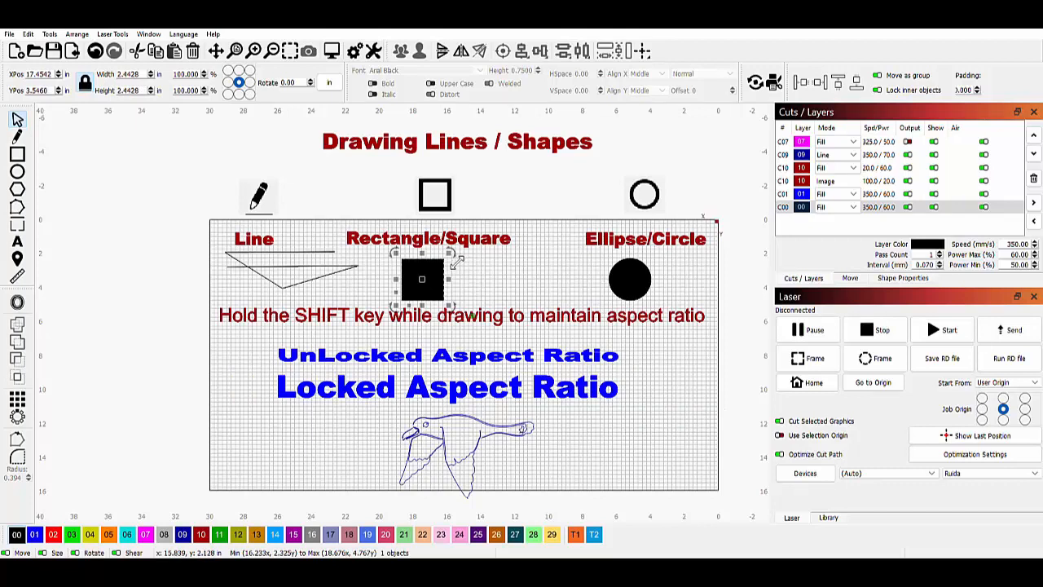
mouse_move(458, 257)
left_mouse_down()
mouse_move(526, 181)
mouse_move(494, 238)
mouse_move(454, 243)
mouse_move(486, 218)
mouse_move(463, 262)
left_mouse_up()
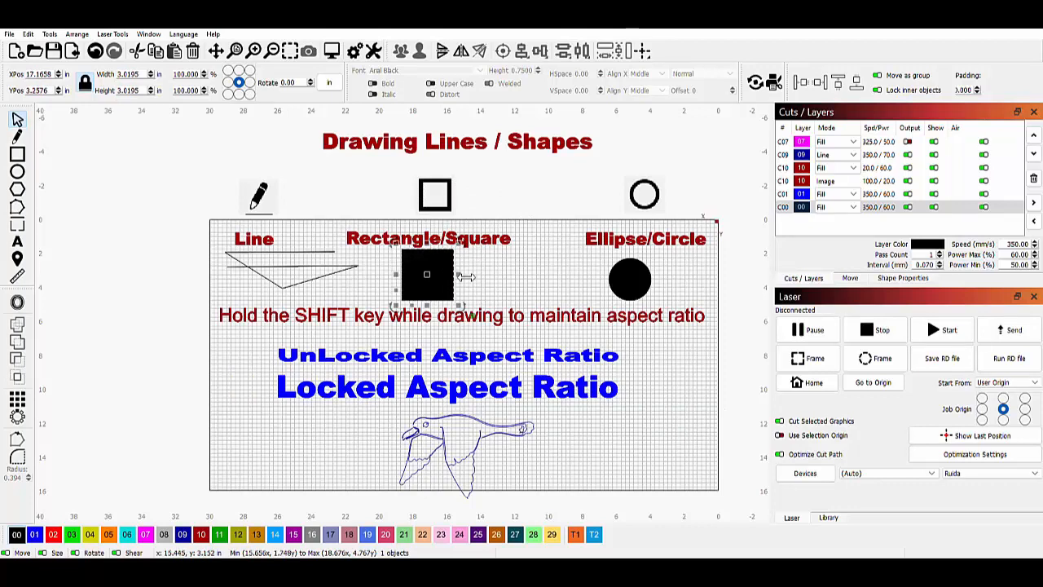
left_click_drag(465, 277, 486, 277)
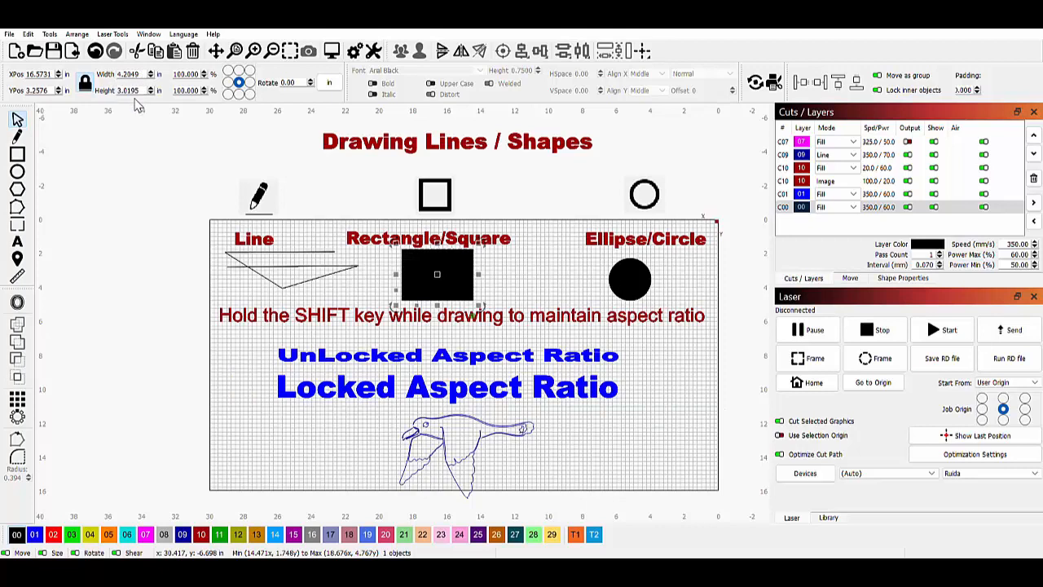
Unlock the aspect ratio, resize the bird to about 9.51 by 5.38 in, and undo the last two size changes.
left_click(85, 85)
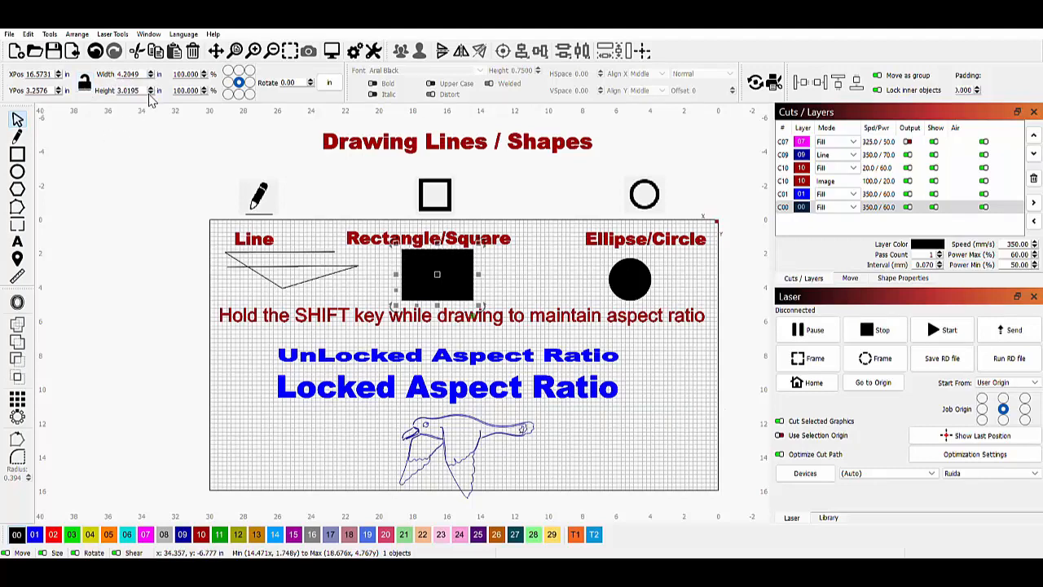
left_click(486, 443)
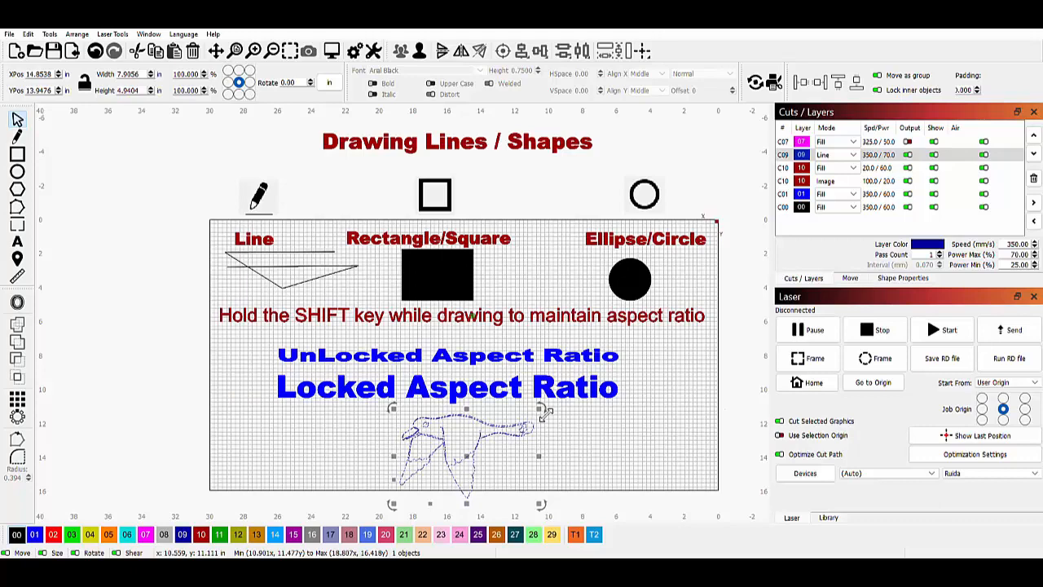
mouse_move(547, 414)
left_mouse_down()
mouse_move(662, 359)
mouse_move(525, 352)
mouse_move(524, 406)
mouse_move(561, 398)
left_mouse_up()
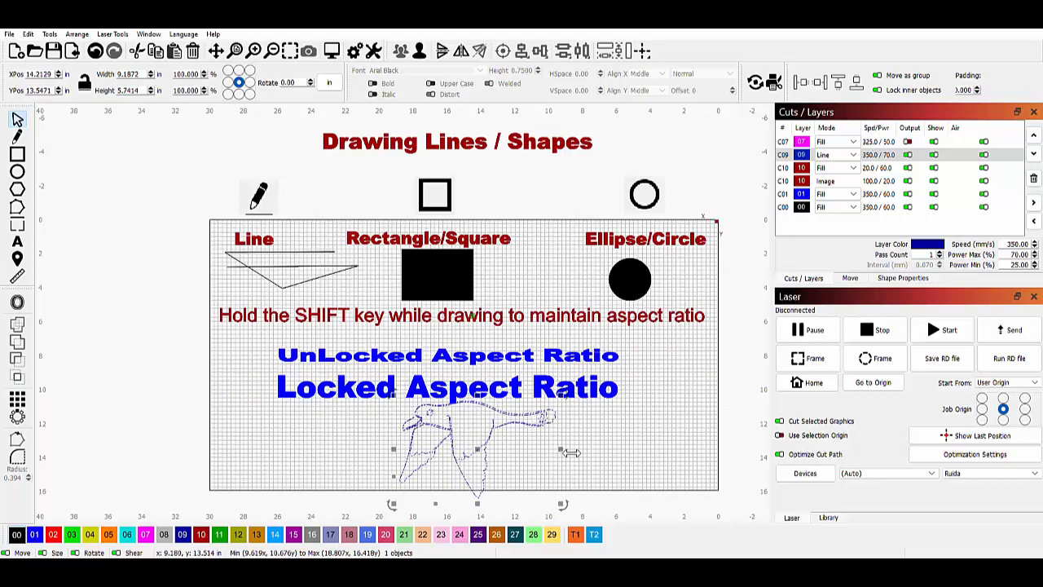
mouse_move(570, 451)
left_mouse_down()
mouse_move(688, 445)
mouse_move(576, 439)
left_mouse_up()
mouse_move(484, 510)
left_mouse_down()
mouse_move(484, 538)
mouse_move(480, 435)
left_mouse_up()
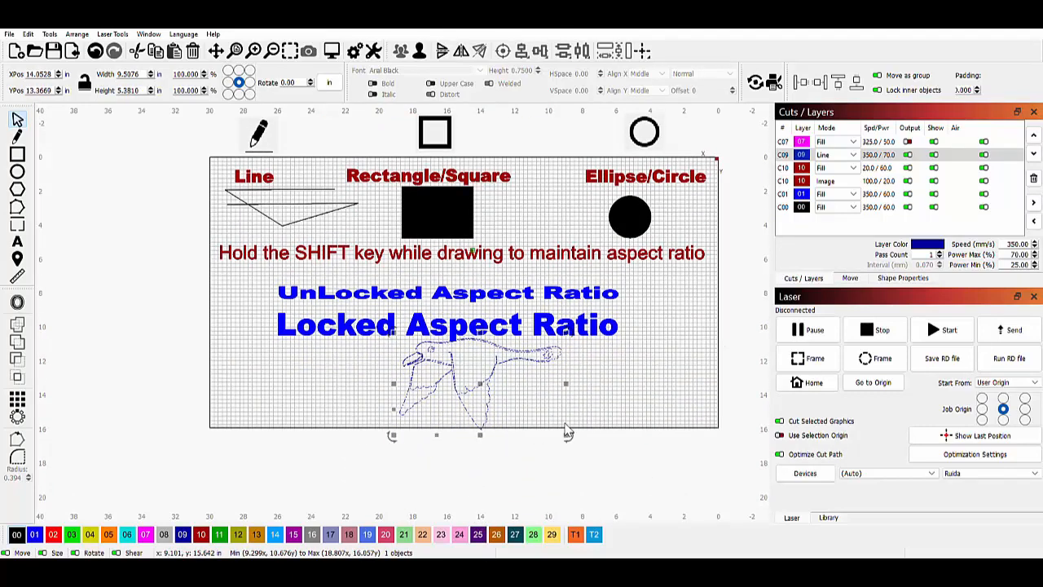
key("ctrl+z")
key("ctrl+z")
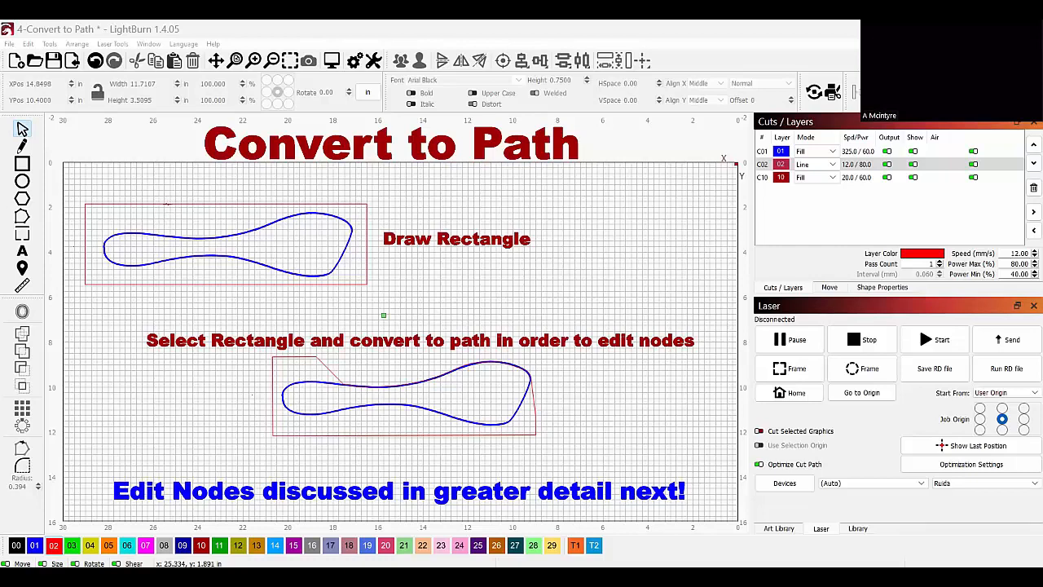
Convert the red rectangle around the upper blue outline to a path.
left_click(167, 203)
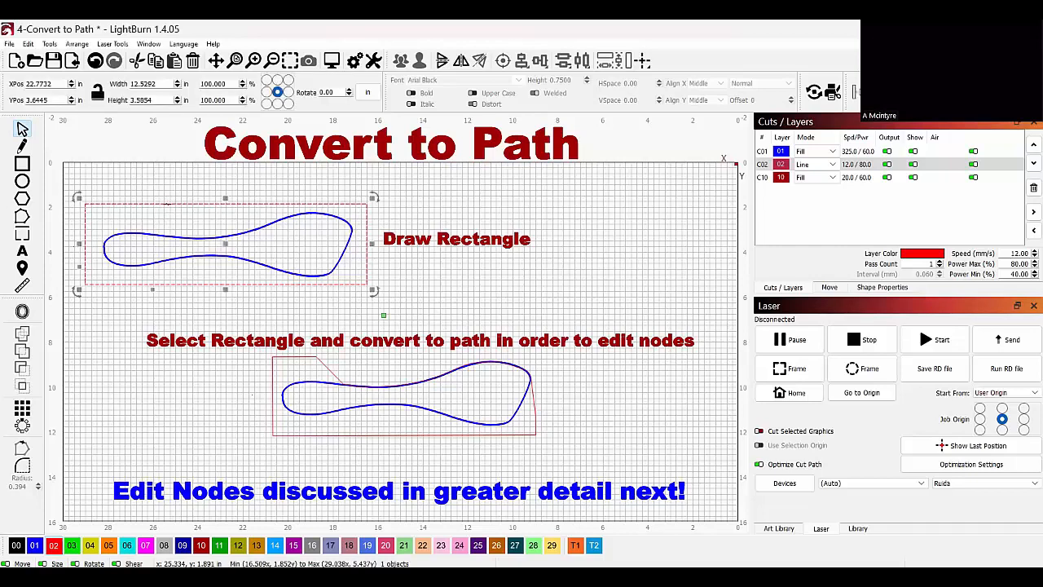
right_click(168, 209)
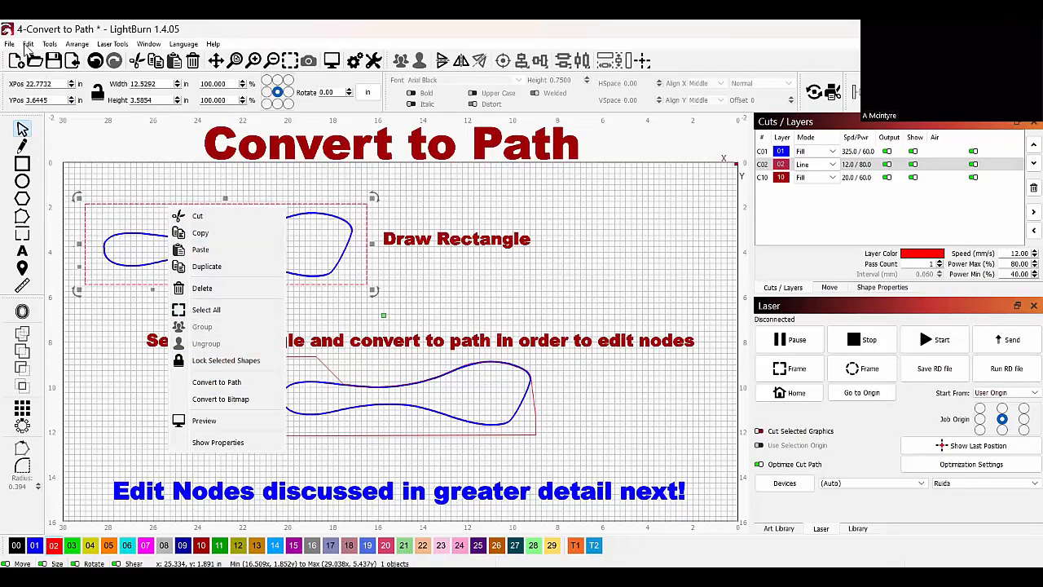
left_click(28, 45)
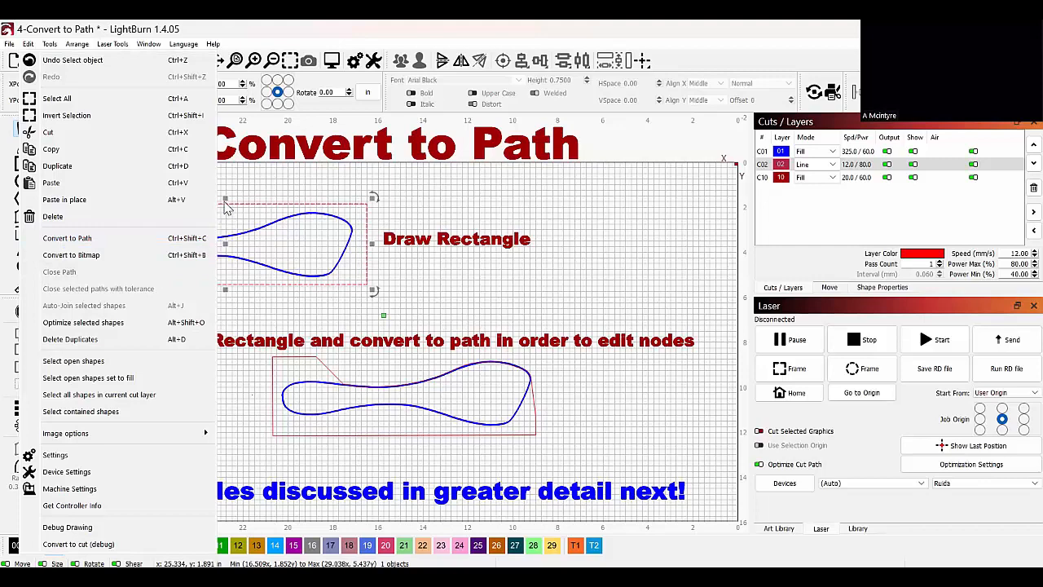
left_click(136, 238)
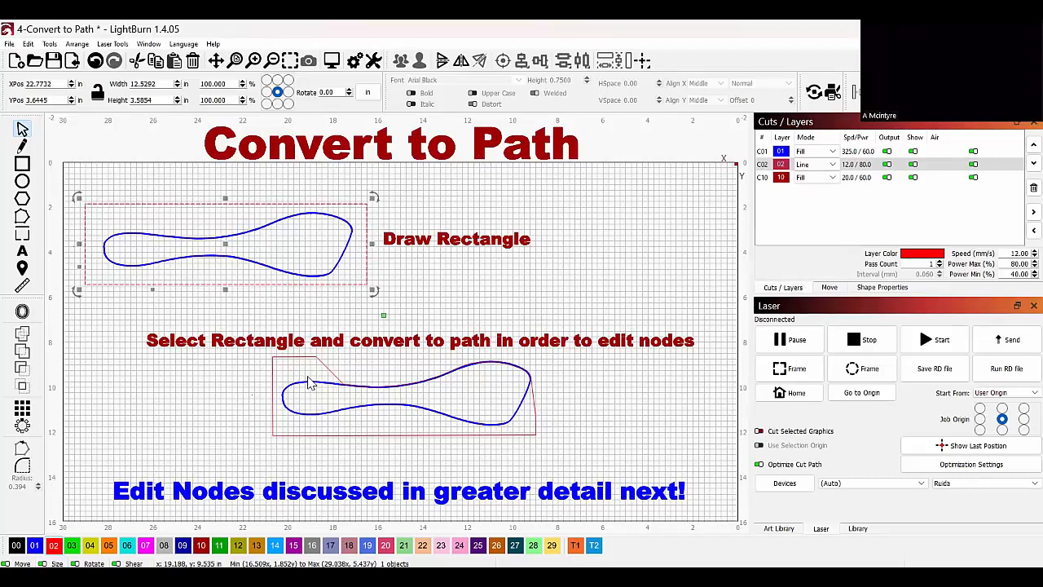
Edit the nodes of the lower red path, moving its two upper-left corner nodes onto the top edge of the blue outline's narrow end.
left_click_drag(318, 393, 323, 367)
scroll(334, 303, "up", 1)
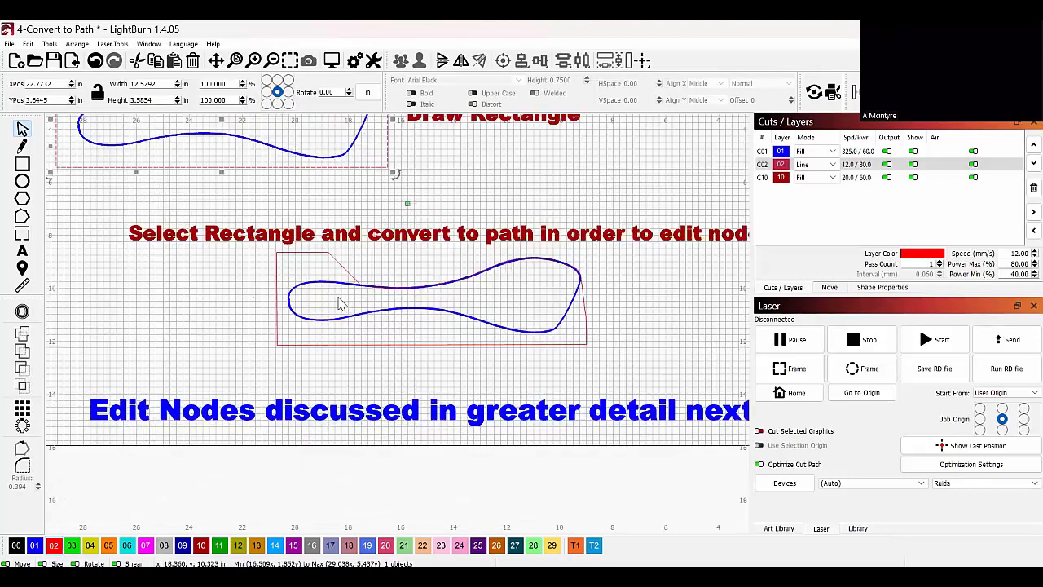
scroll(341, 303, "up", 3)
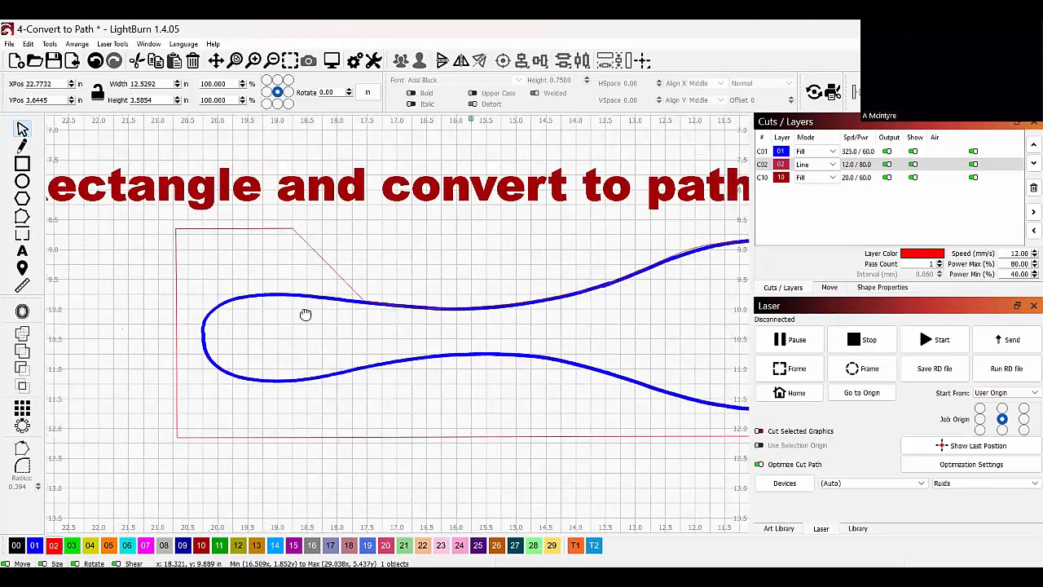
scroll(273, 336, "up", 4)
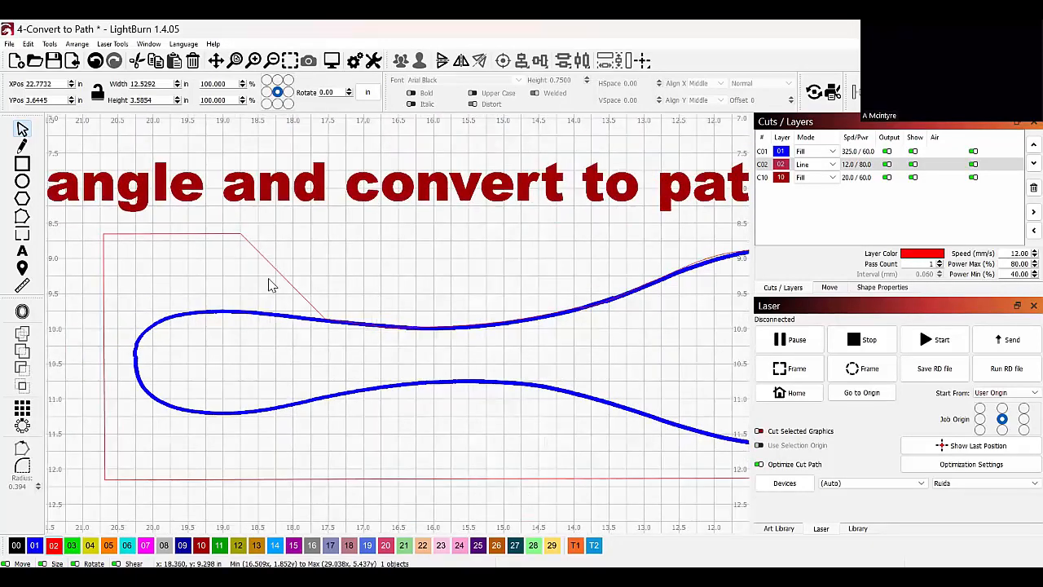
left_click(270, 263)
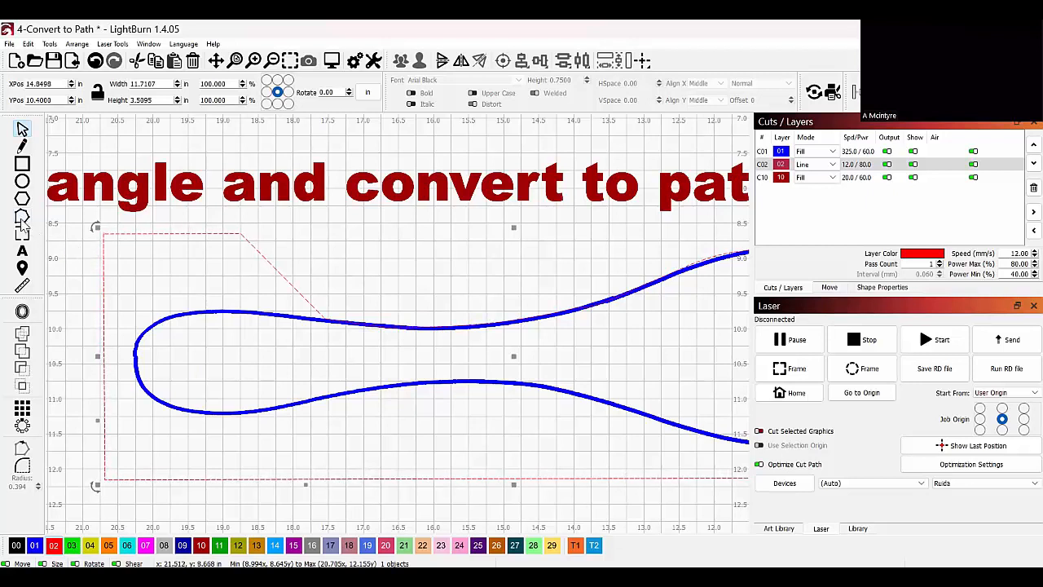
left_click(22, 220)
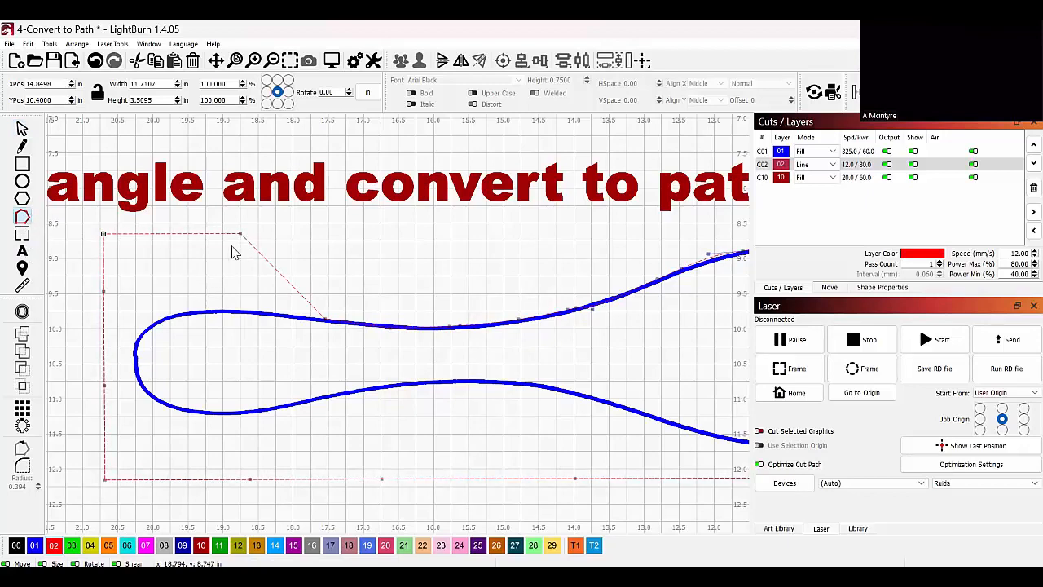
scroll(226, 260, "up", 1)
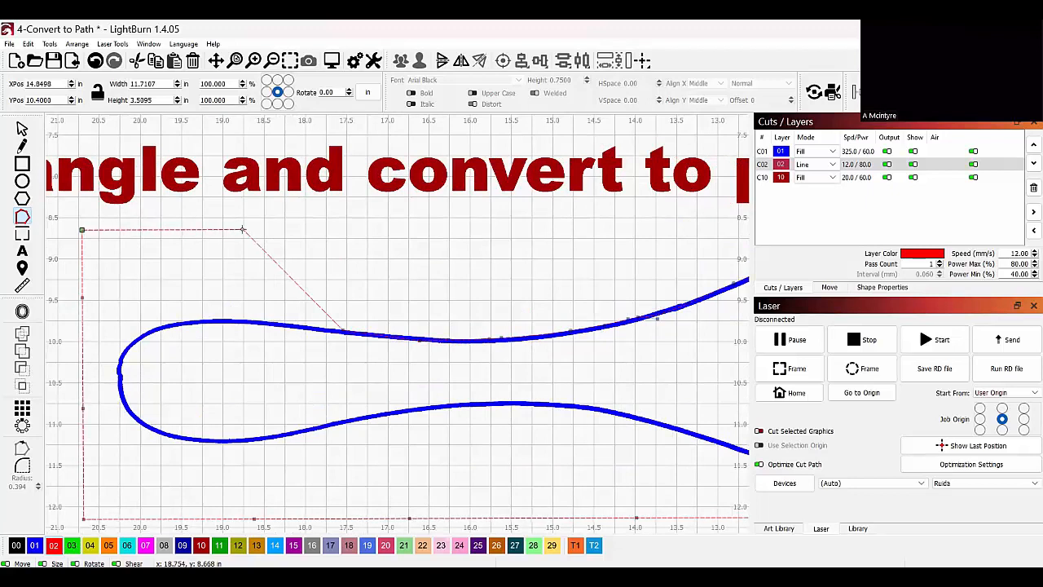
left_click_drag(242, 230, 213, 322)
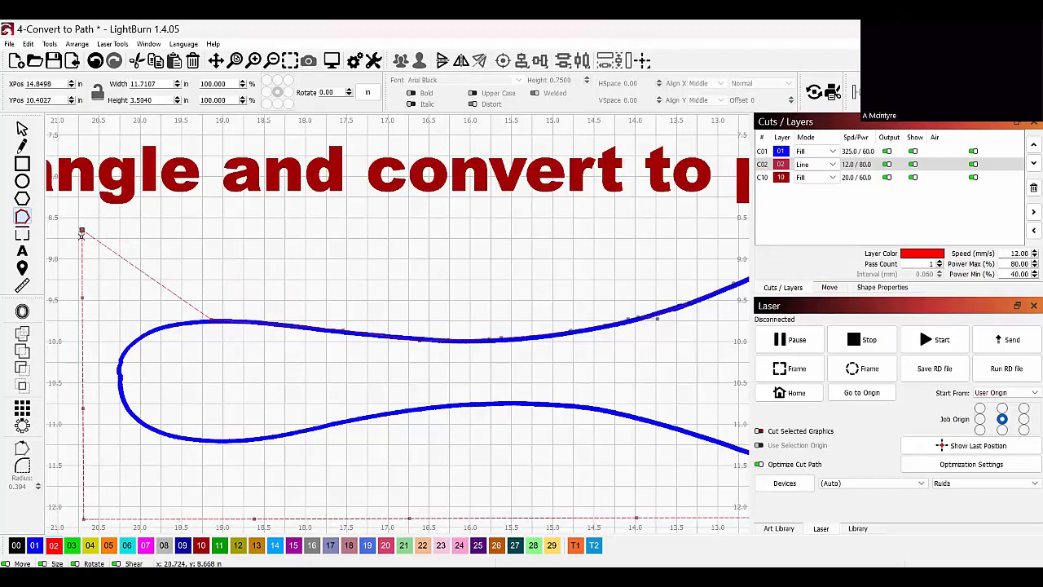
left_click_drag(82, 234, 144, 335)
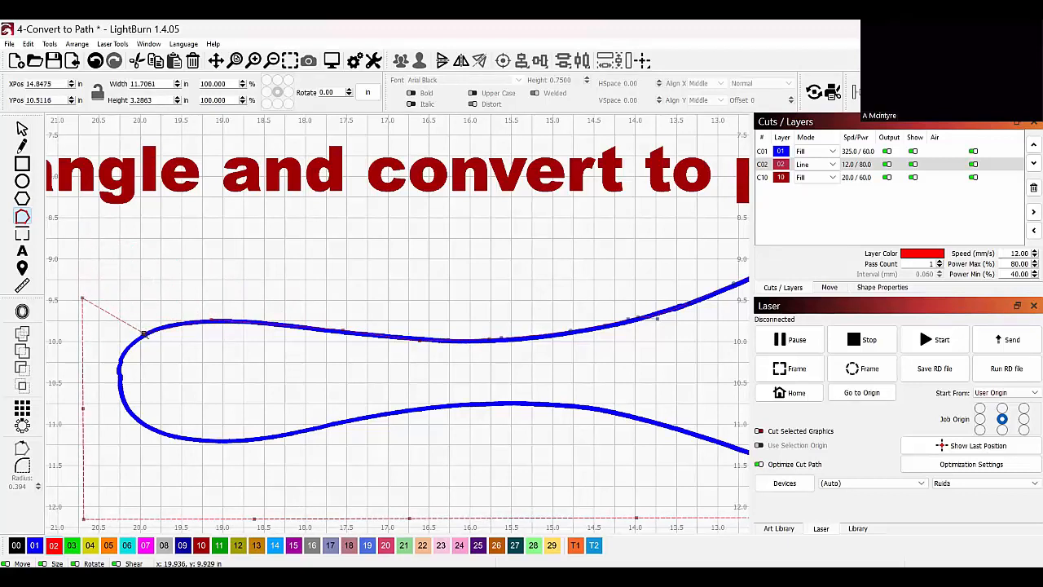
Raise the red path's node above the blue outline's narrow end to about y 9.65 in, smooth it, and adjust its handle and position.
scroll(182, 343, "up", 3)
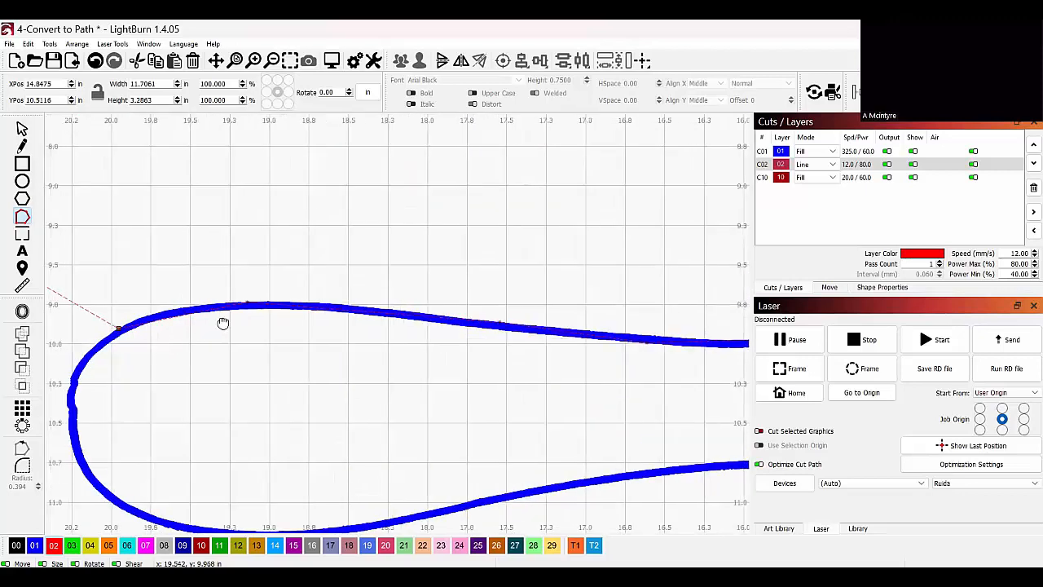
left_click_drag(223, 323, 388, 260)
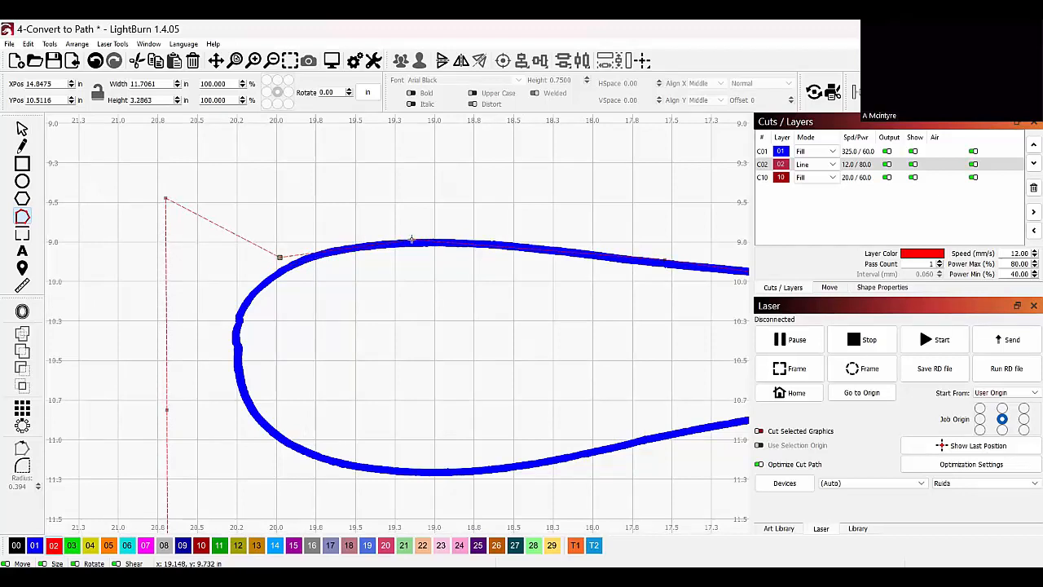
left_click_drag(413, 235, 413, 232)
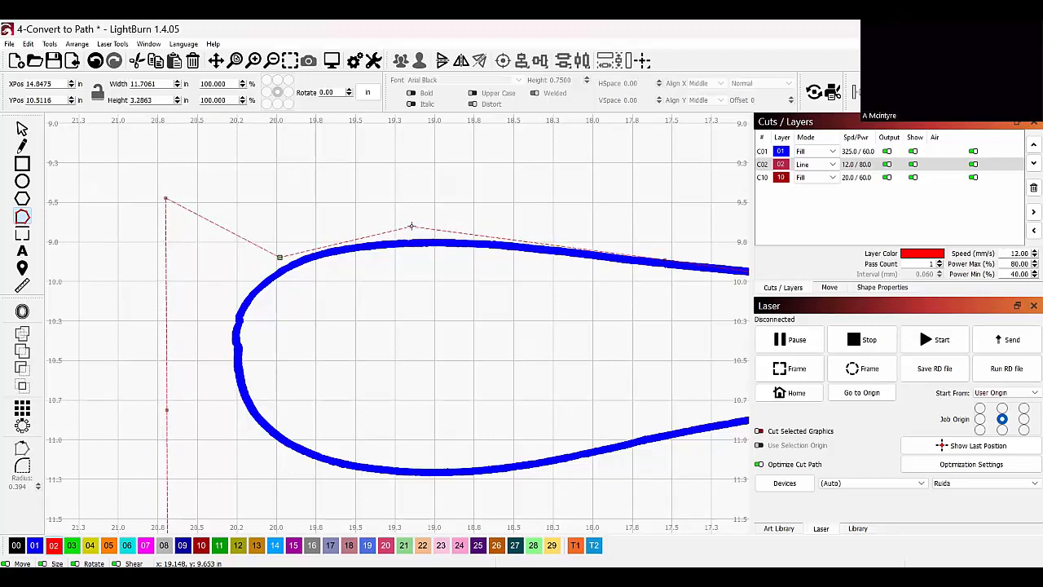
key("s")
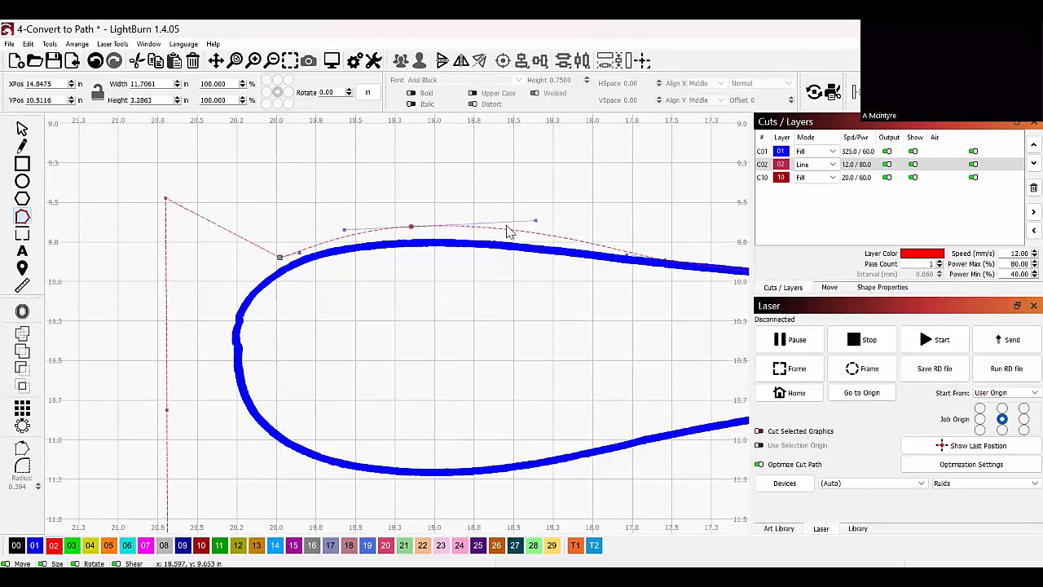
mouse_move(534, 222)
left_mouse_down()
mouse_move(534, 244)
mouse_move(528, 187)
mouse_move(533, 220)
left_mouse_up()
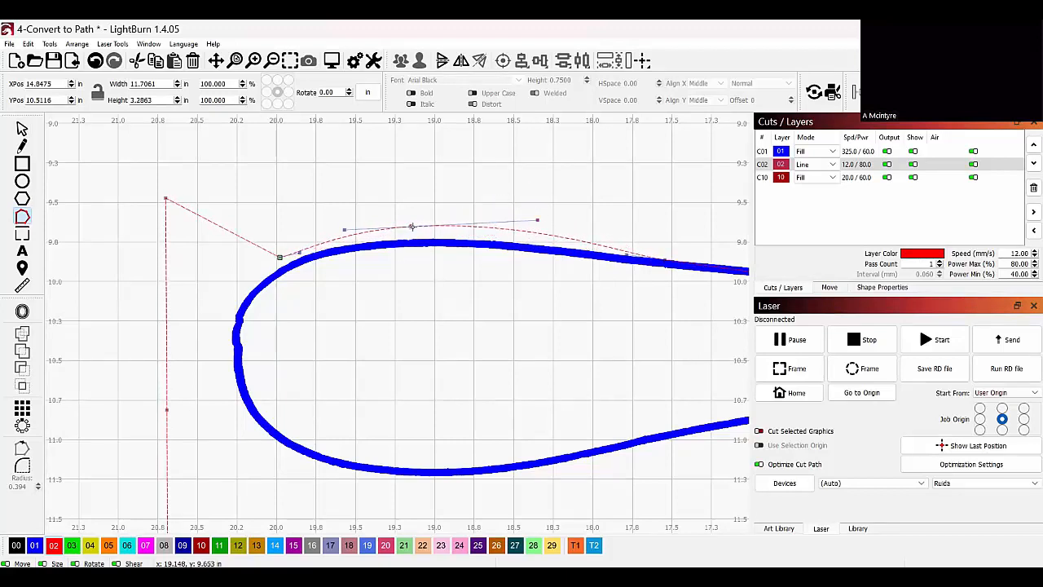
left_click_drag(412, 226, 419, 226)
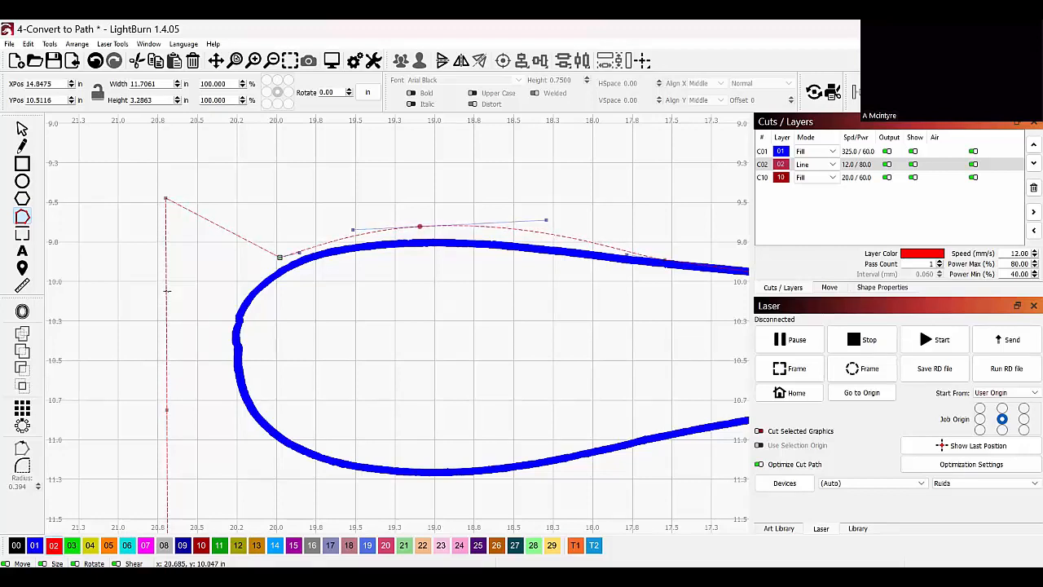
Insert a node at about y 10.05 in on the red path's left vertical edge and review the reshaped path.
key("i")
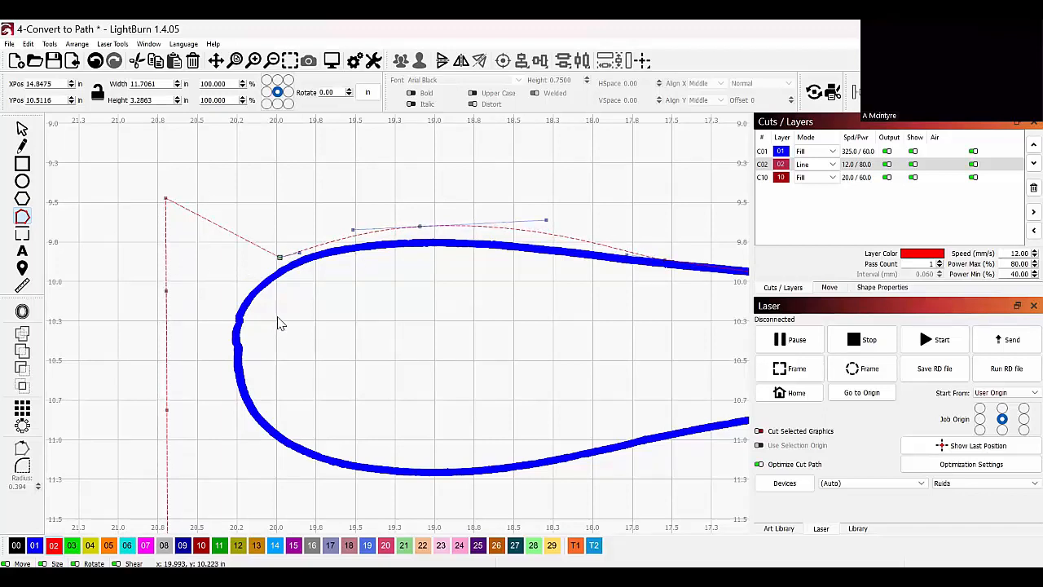
scroll(375, 279, "down", 3)
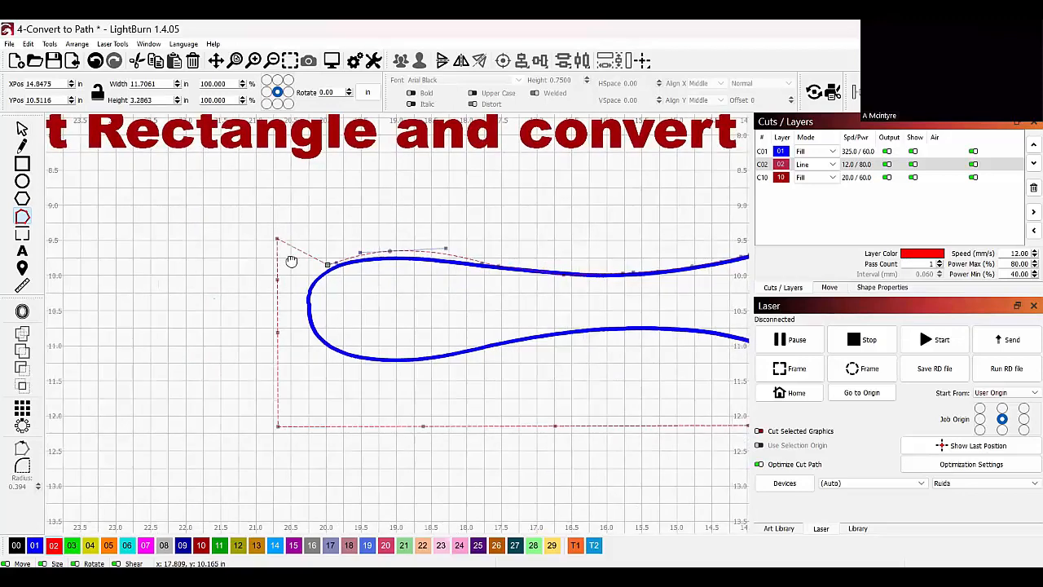
left_click_drag(291, 261, 102, 236)
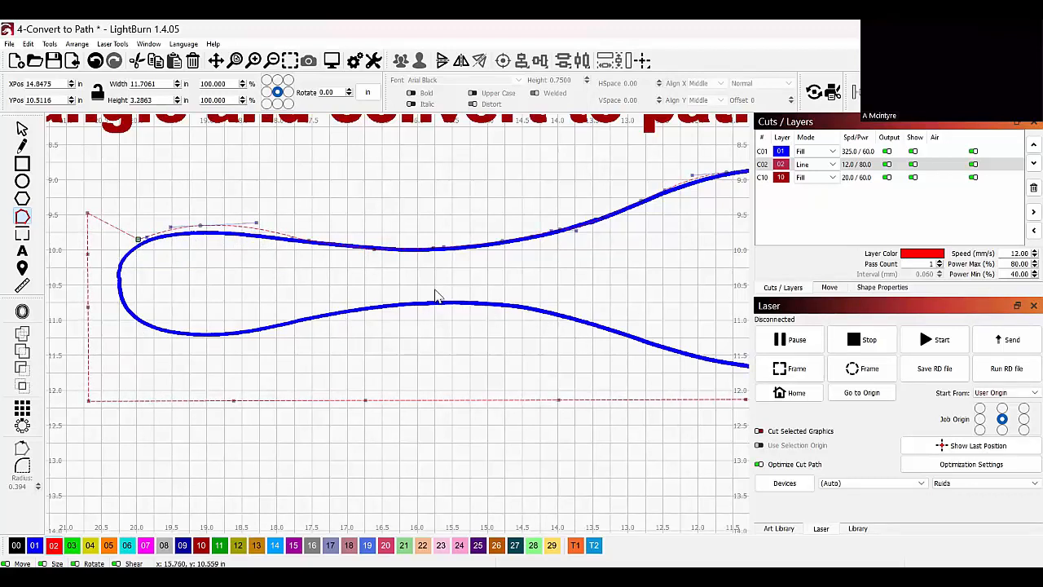
scroll(459, 283, "down", 1)
scroll(485, 282, "down", 1)
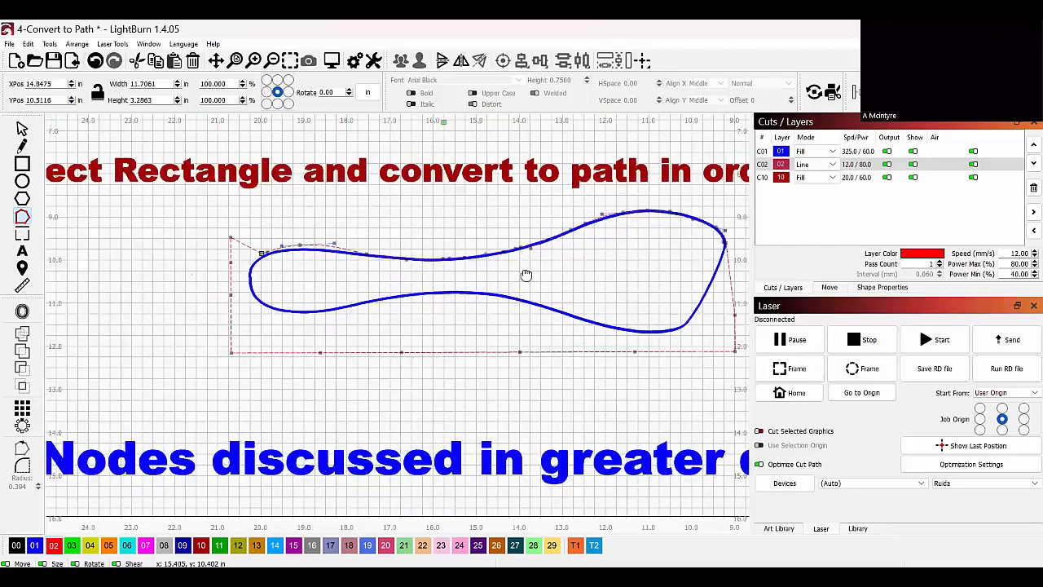
scroll(512, 275, "up", 1)
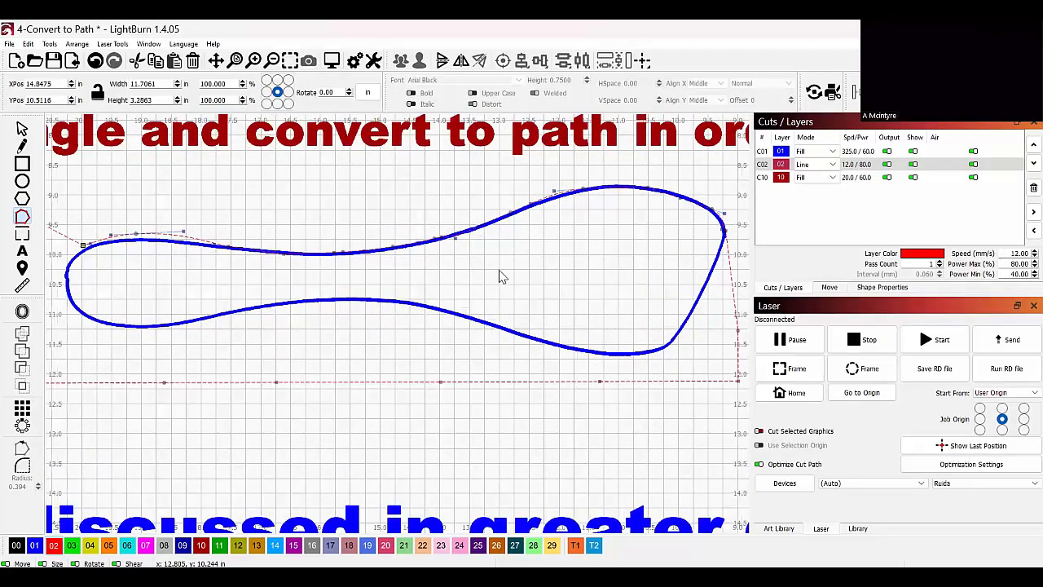
scroll(501, 273, "down", 1)
mouse_move(437, 271)
left_mouse_down()
mouse_move(458, 274)
mouse_move(445, 277)
left_mouse_up()
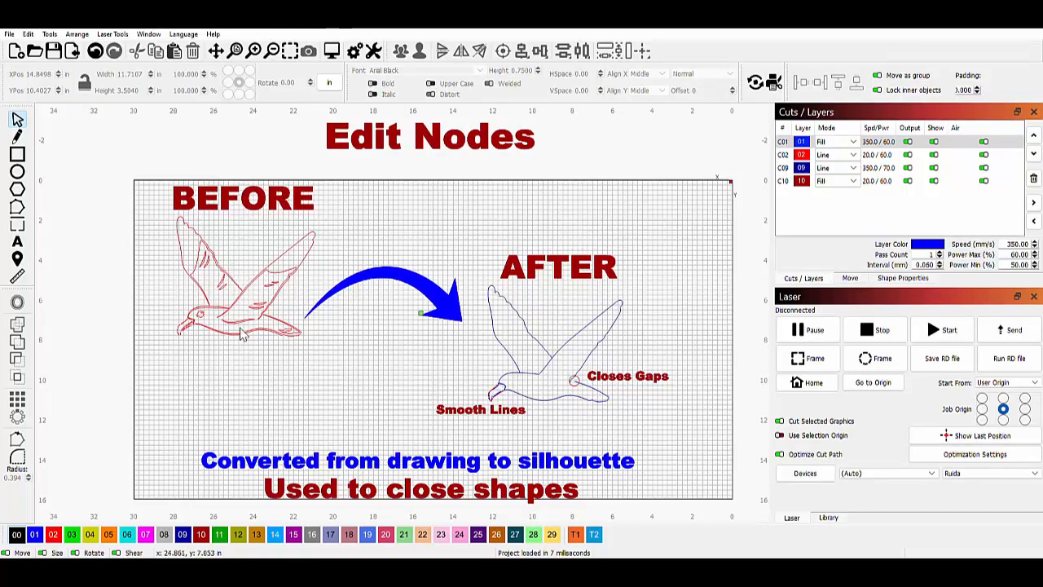
Examine the beak, body and tail lines of the BEFORE bird drawing and compare them with the AFTER silhouette.
scroll(252, 345, "up", 4)
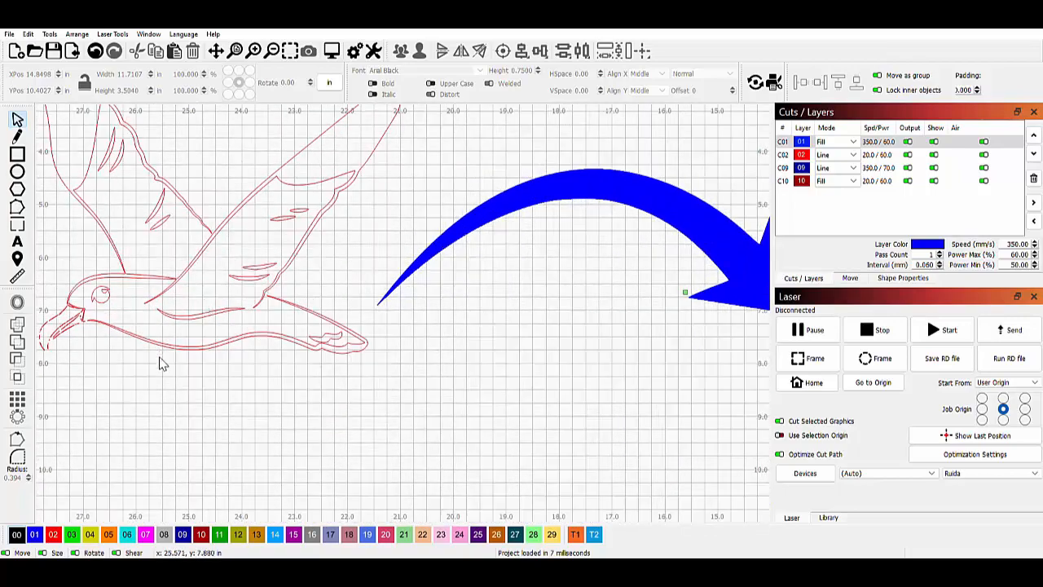
left_click_drag(163, 363, 345, 455)
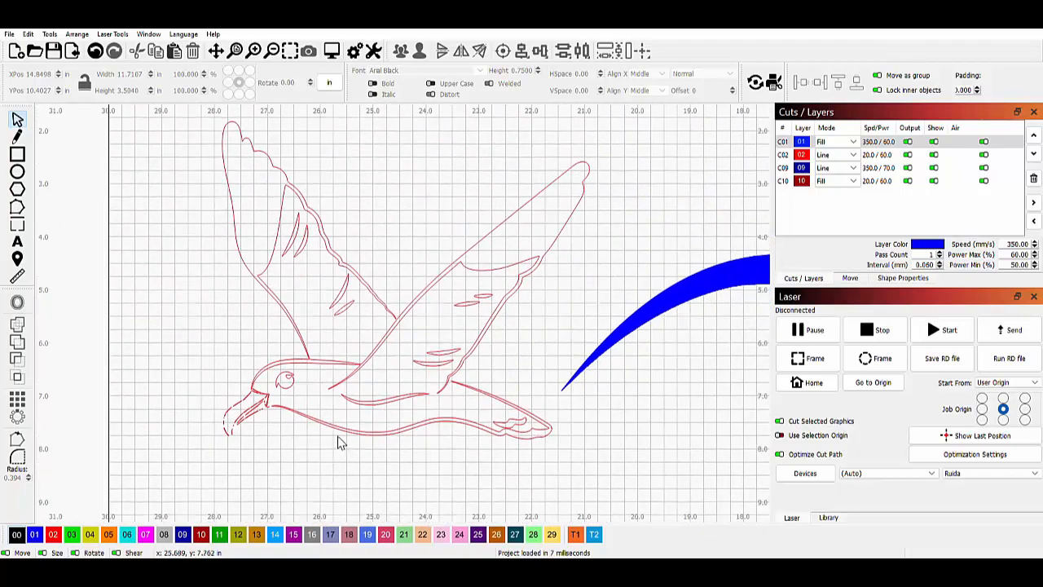
scroll(343, 449, "up", 3)
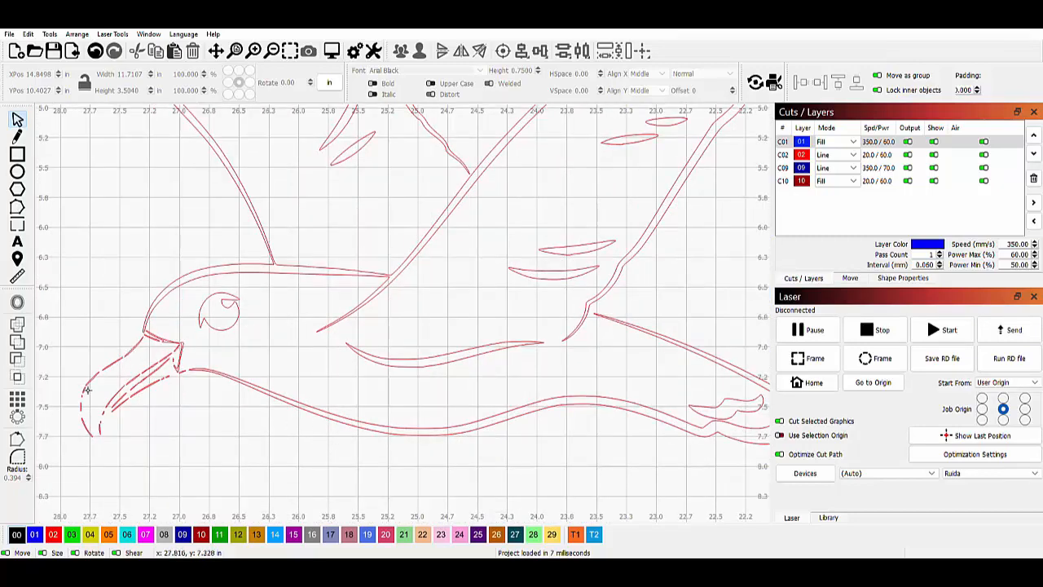
scroll(342, 363, "down", 3)
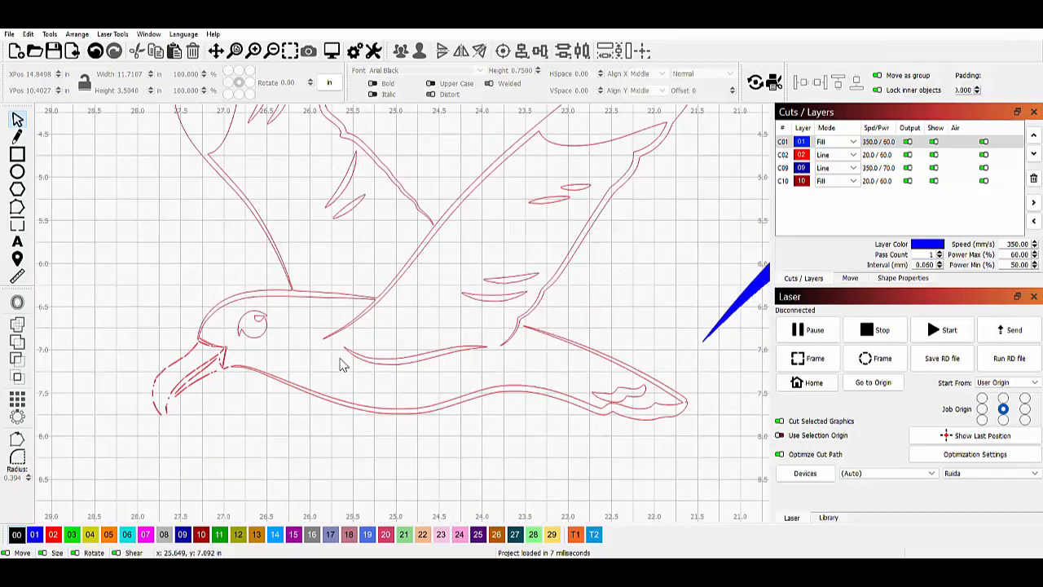
scroll(385, 365, "up", 3)
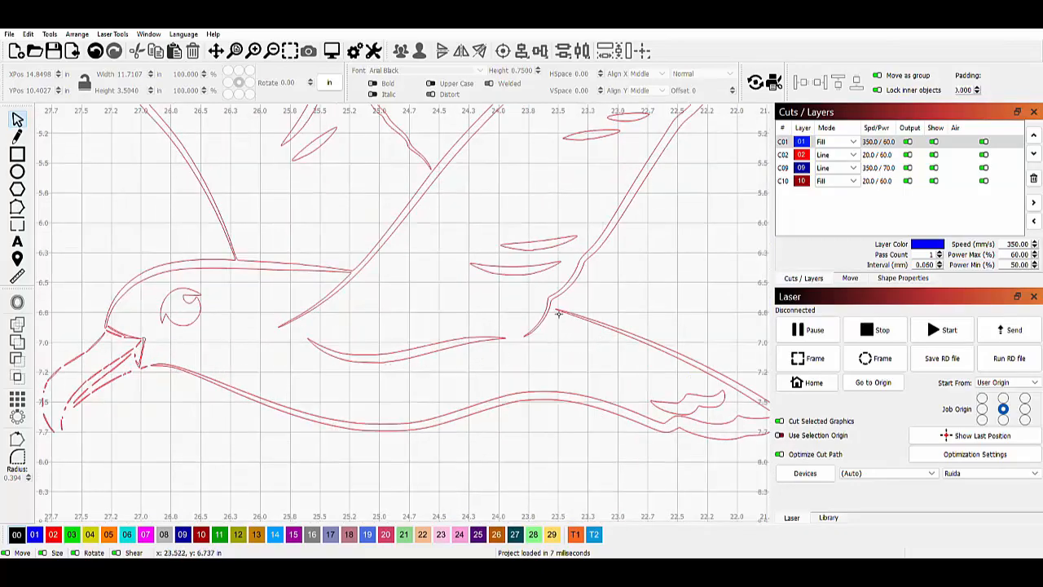
scroll(546, 333, "down", 8)
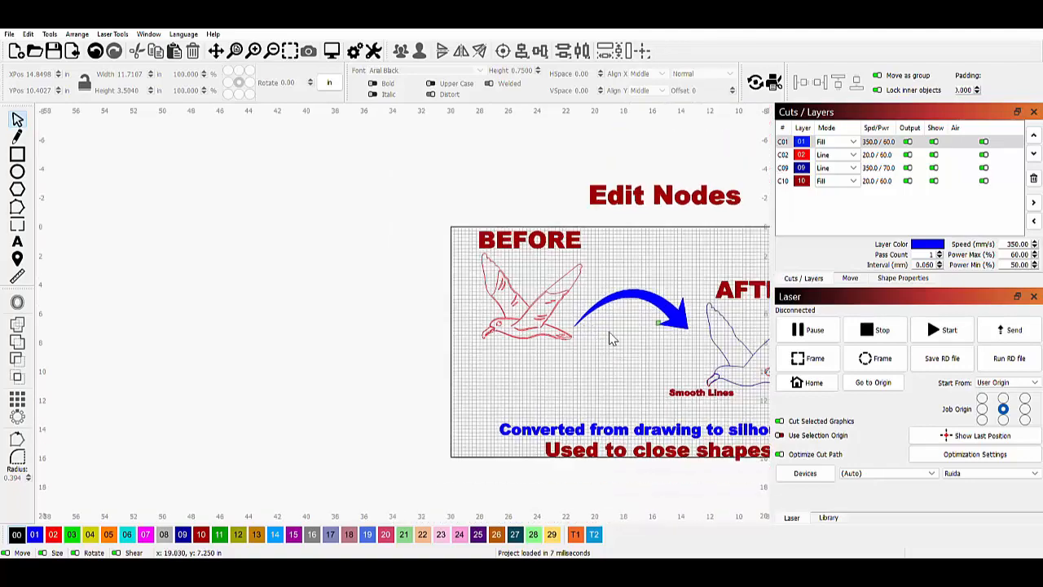
left_click_drag(610, 340, 393, 318)
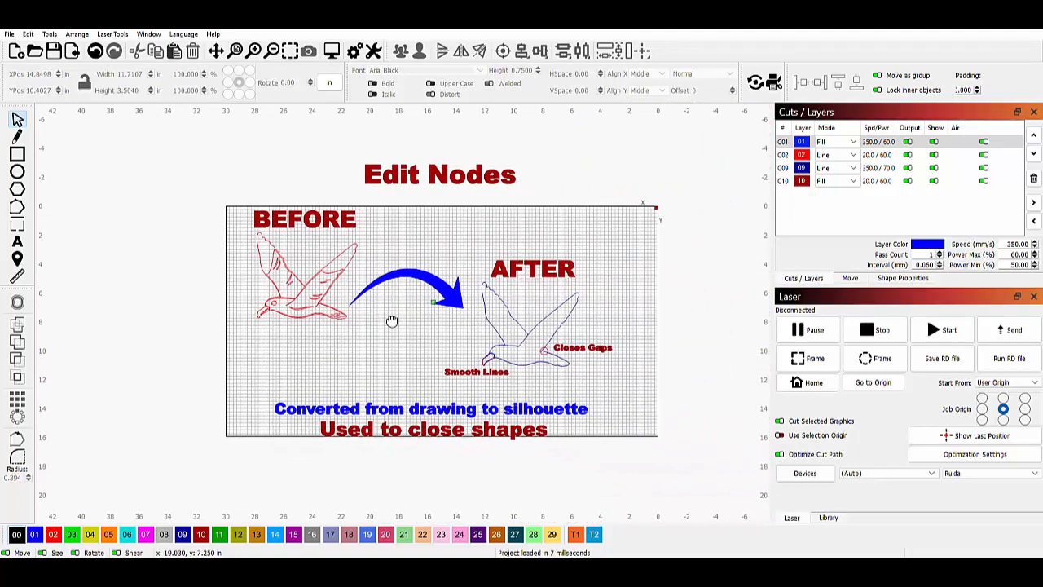
scroll(479, 339, "up", 4)
scroll(479, 334, "up", 1)
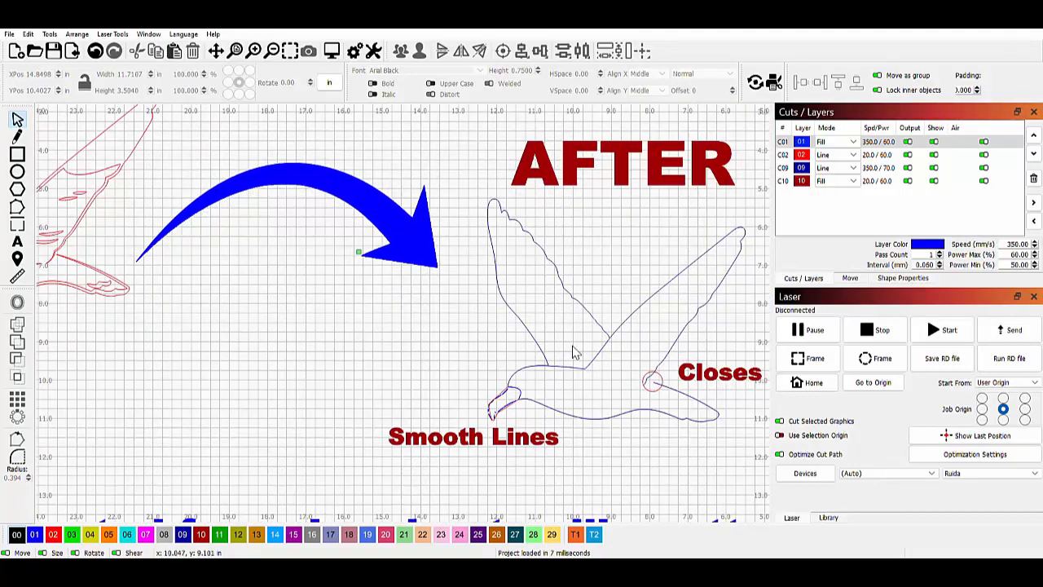
left_click_drag(572, 348, 455, 334)
scroll(458, 341, "up", 2)
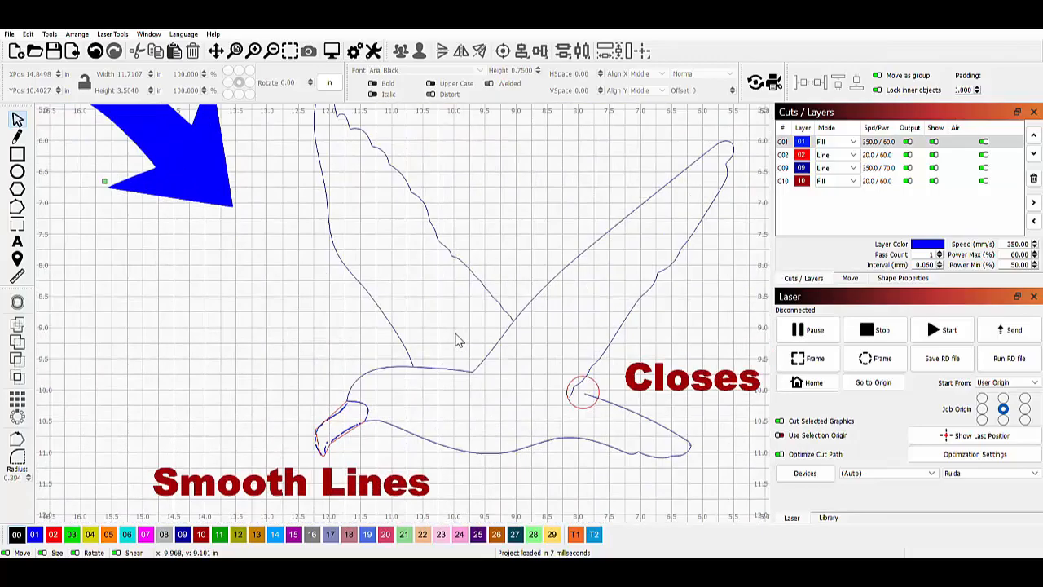
scroll(458, 340, "down", 4)
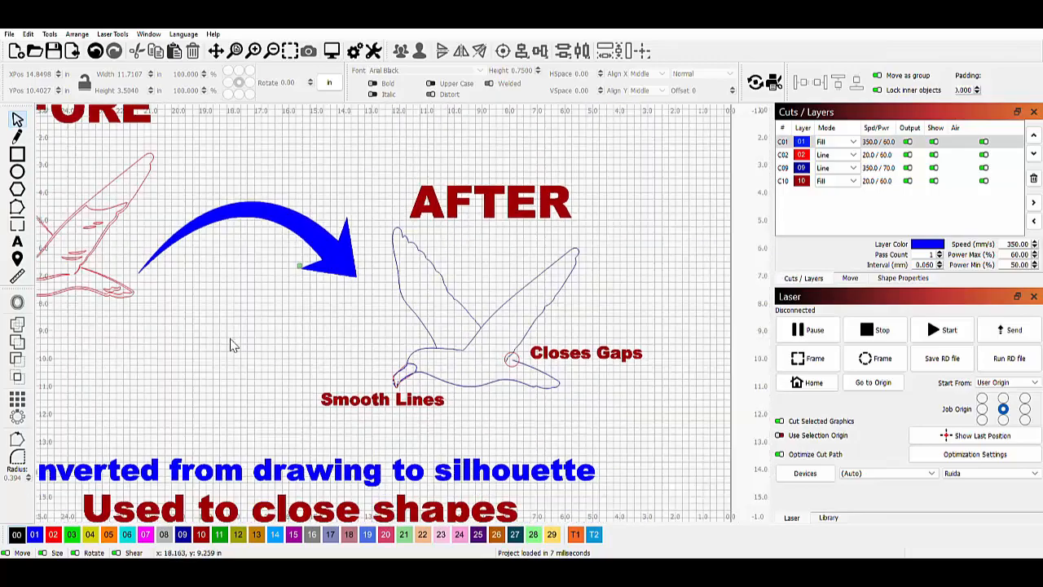
Ungroup the BEFORE bird drawing and select its wing outline and the curved line on its body as separate pieces.
left_click_drag(230, 345, 484, 389)
scroll(483, 389, "down", 1)
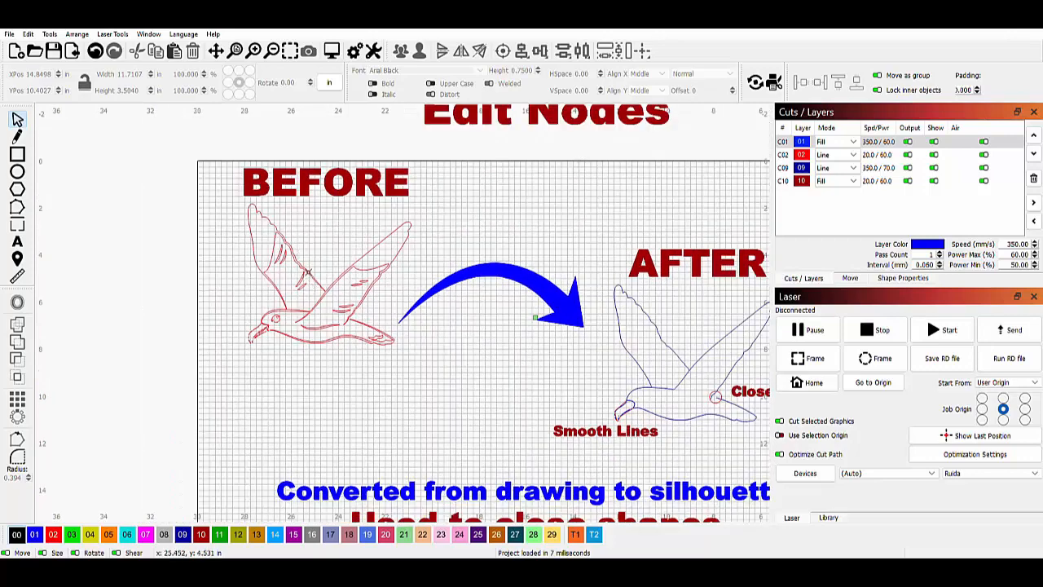
left_click(308, 272)
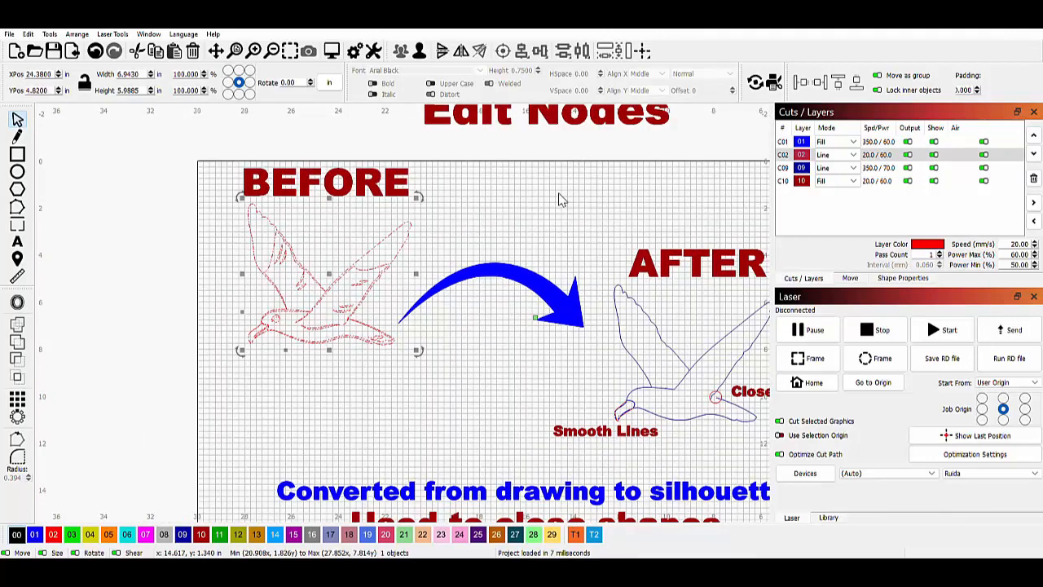
left_click(419, 51)
left_click(454, 234)
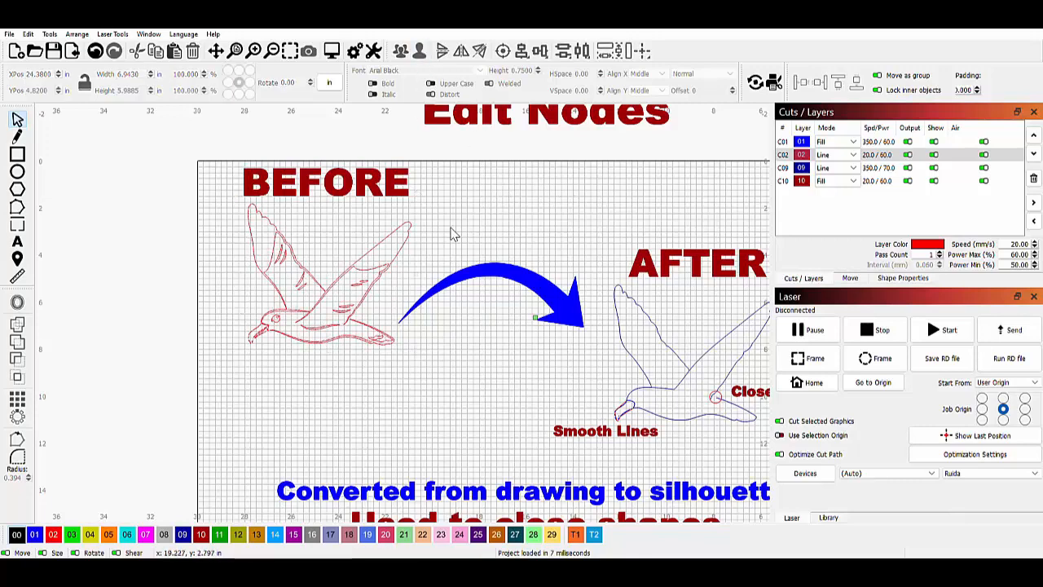
left_click(366, 273)
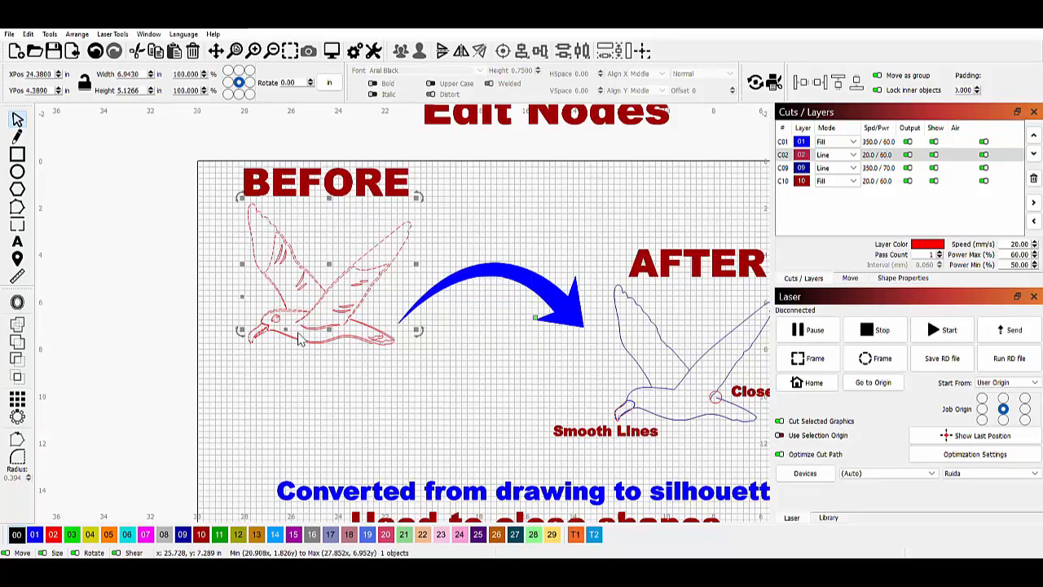
left_click(326, 334)
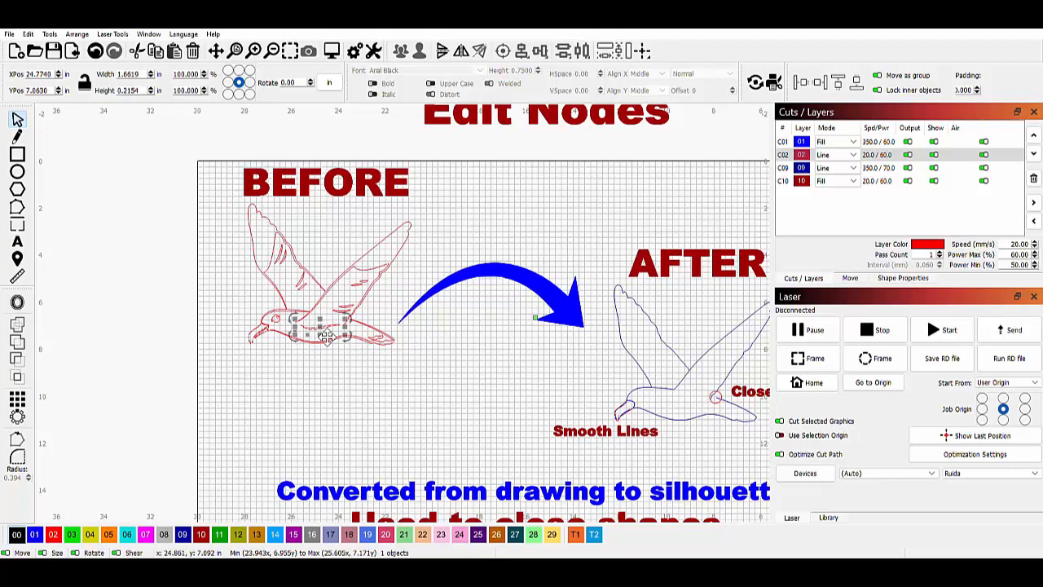
Delete the curved body line and the short detail strokes on the BEFORE bird's body and right wing.
left_click(481, 381)
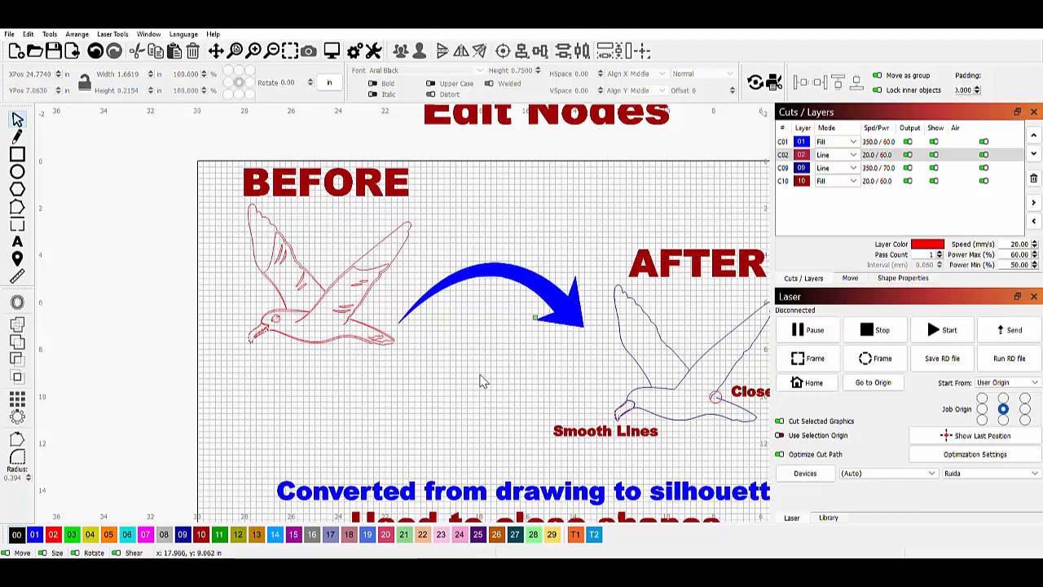
left_click(340, 314)
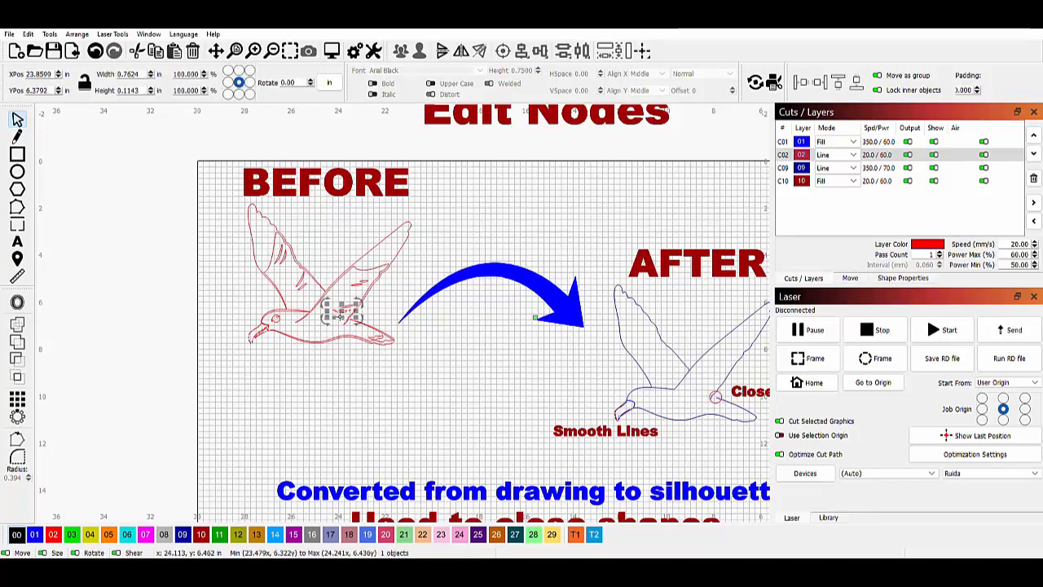
key("Delete")
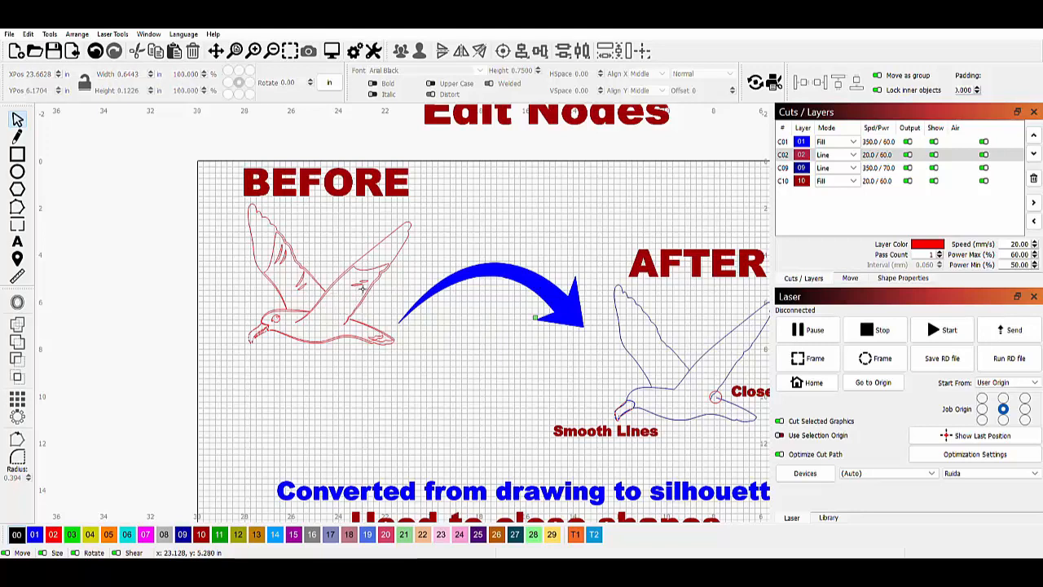
left_click(357, 286)
key("Delete")
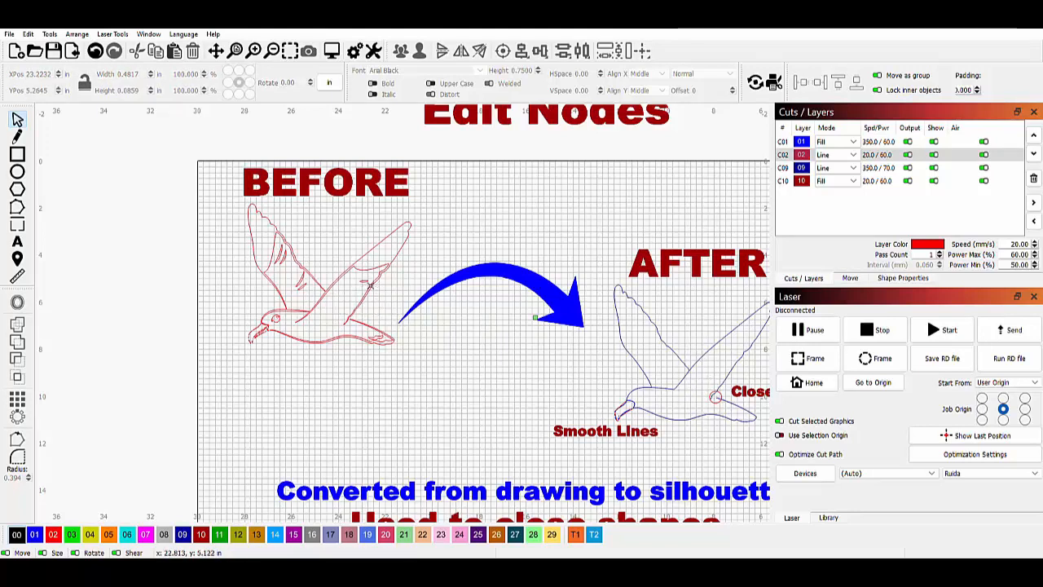
left_click(361, 280)
key("Delete")
Delete the short feather strokes inside the BEFORE bird's left wing.
left_click(302, 285)
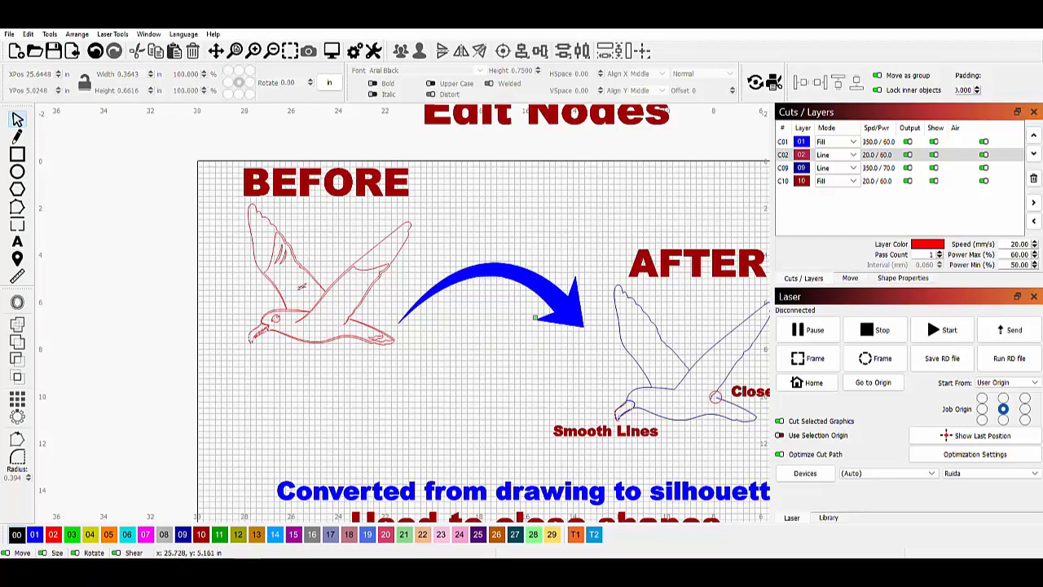
key("Delete")
left_click(287, 258)
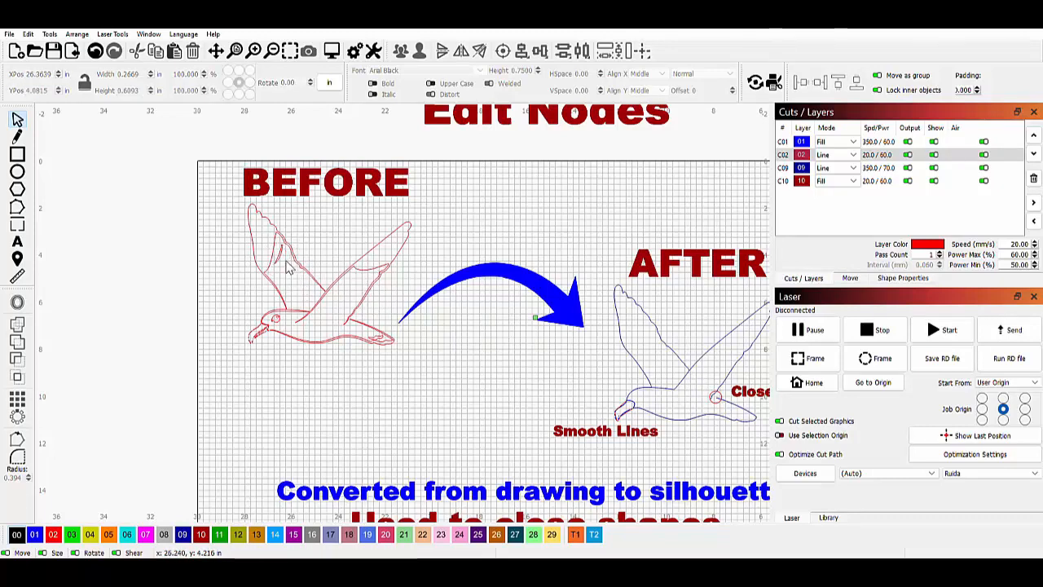
left_click(278, 257)
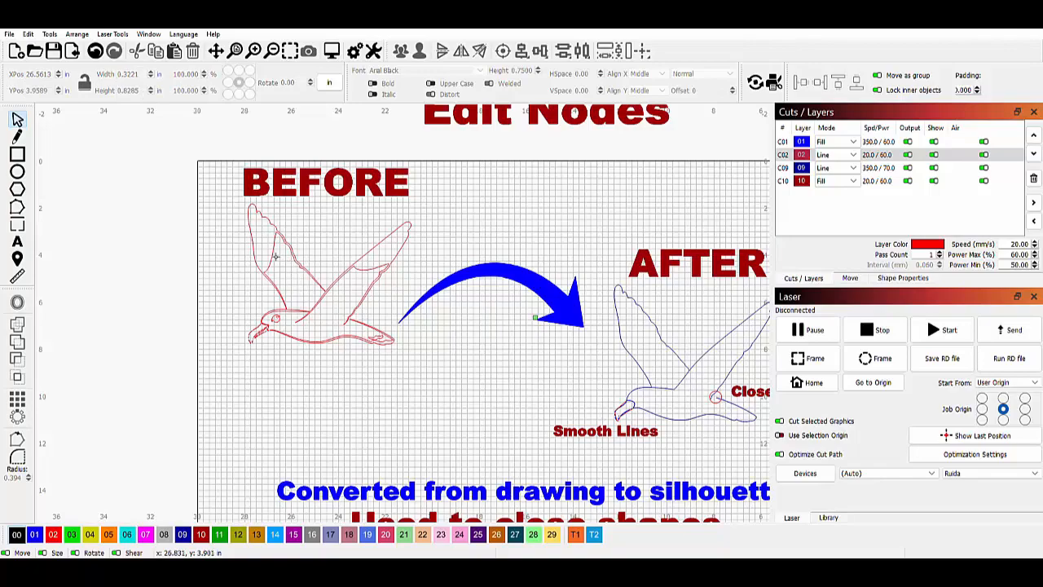
Select the BEFORE bird's main outline and examine the remaining double lines of its wings, head, body and tail.
left_click(275, 257)
scroll(335, 374, "up", 4)
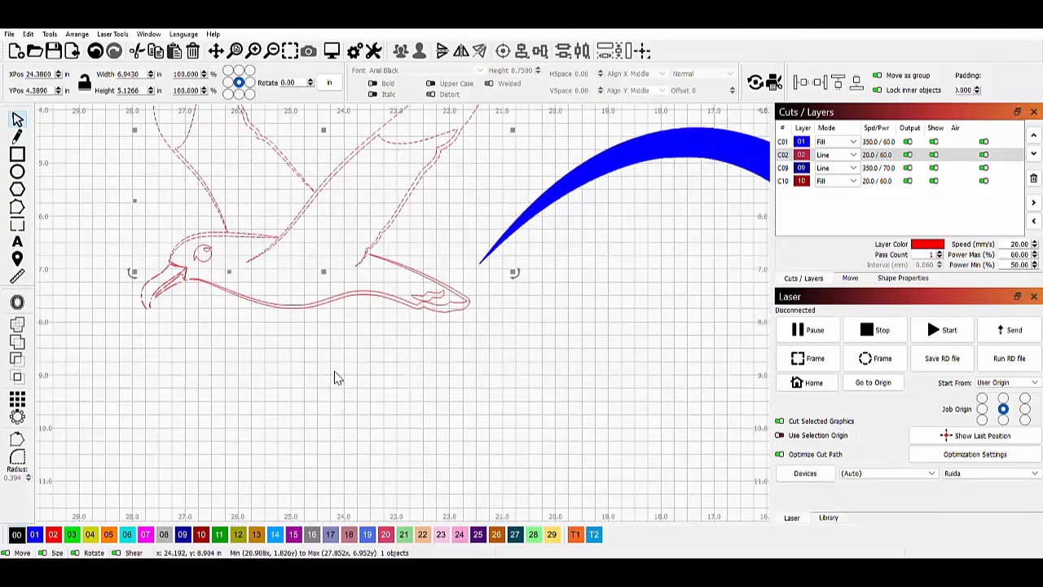
left_click_drag(301, 305, 371, 468)
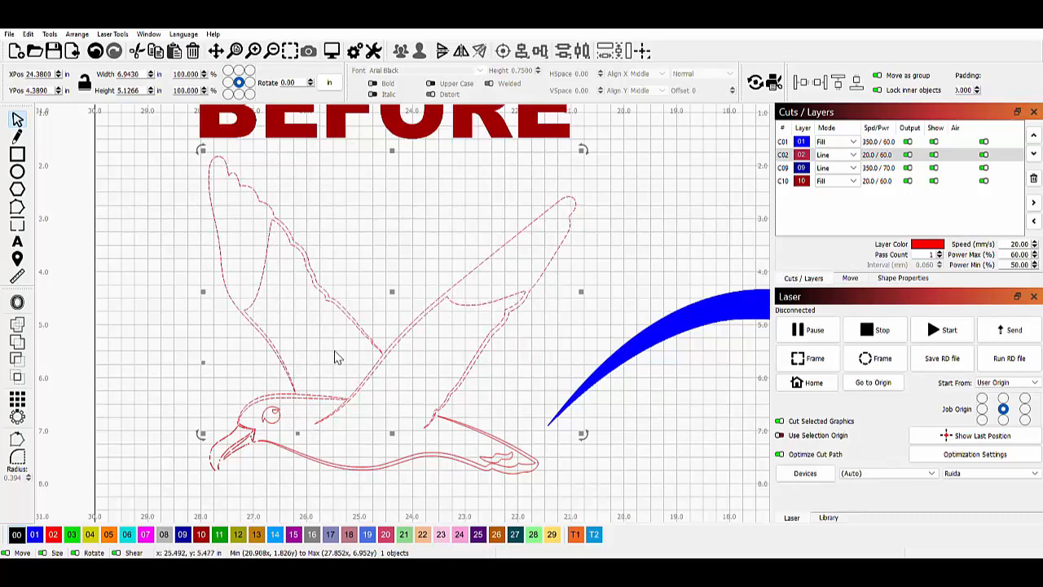
left_click_drag(385, 390, 366, 321)
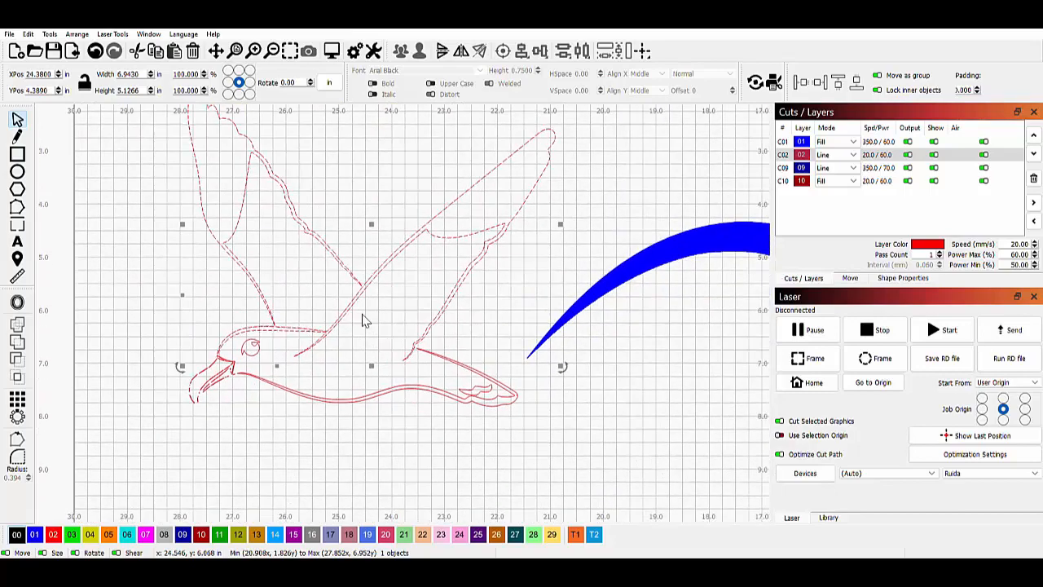
scroll(329, 318, "up", 2)
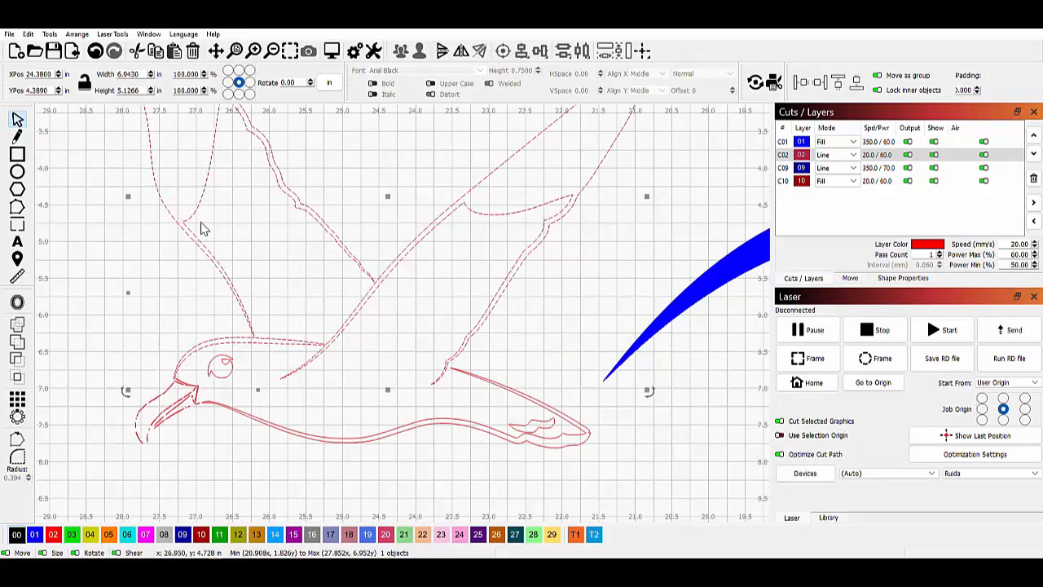
scroll(462, 348, "down", 5)
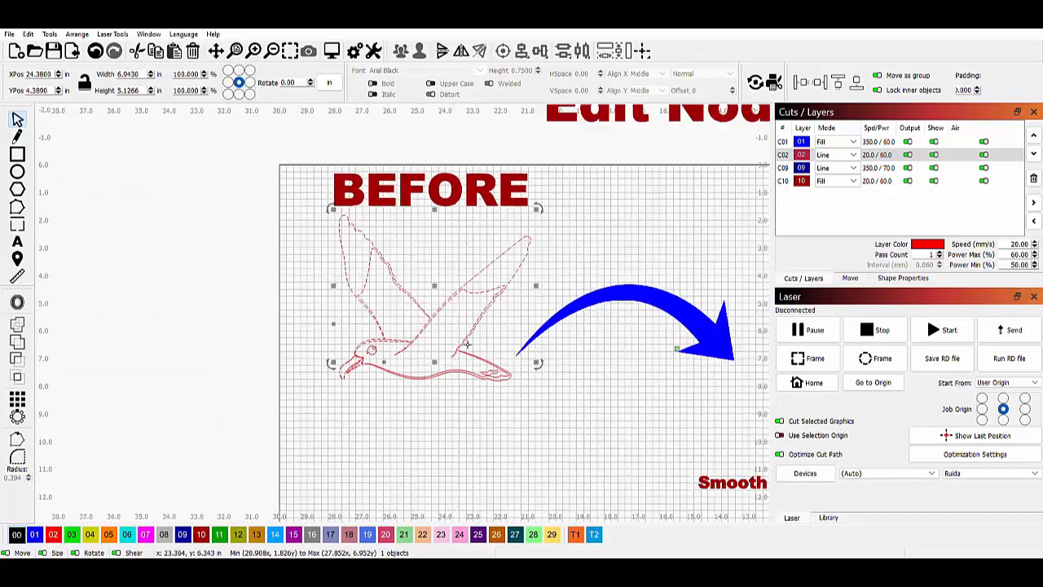
scroll(467, 346, "down", 2)
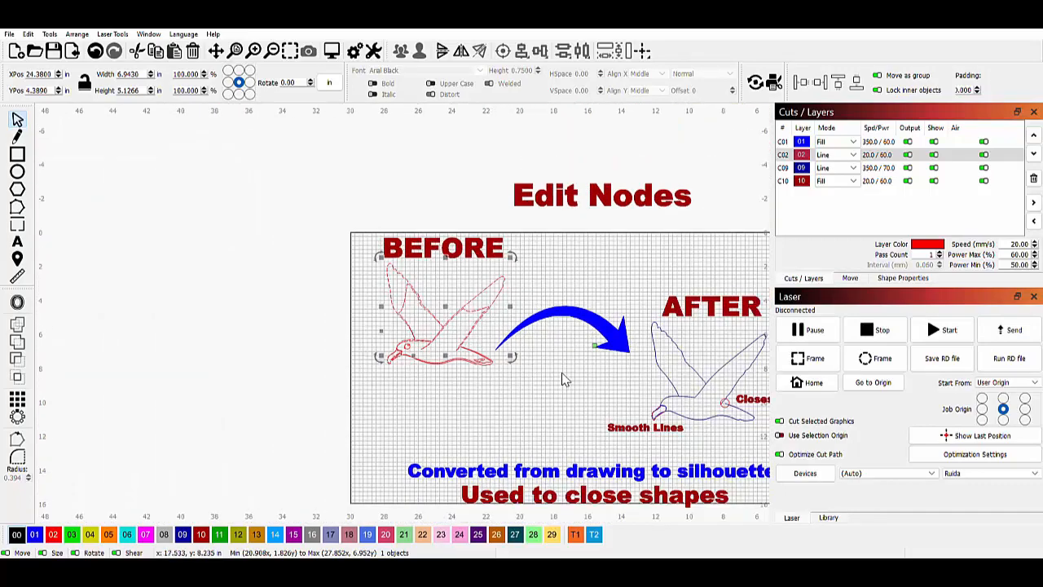
Examine the AFTER silhouette's single-line outline, its beak and the circled gap between the right wing and the tail.
left_click_drag(587, 380, 364, 337)
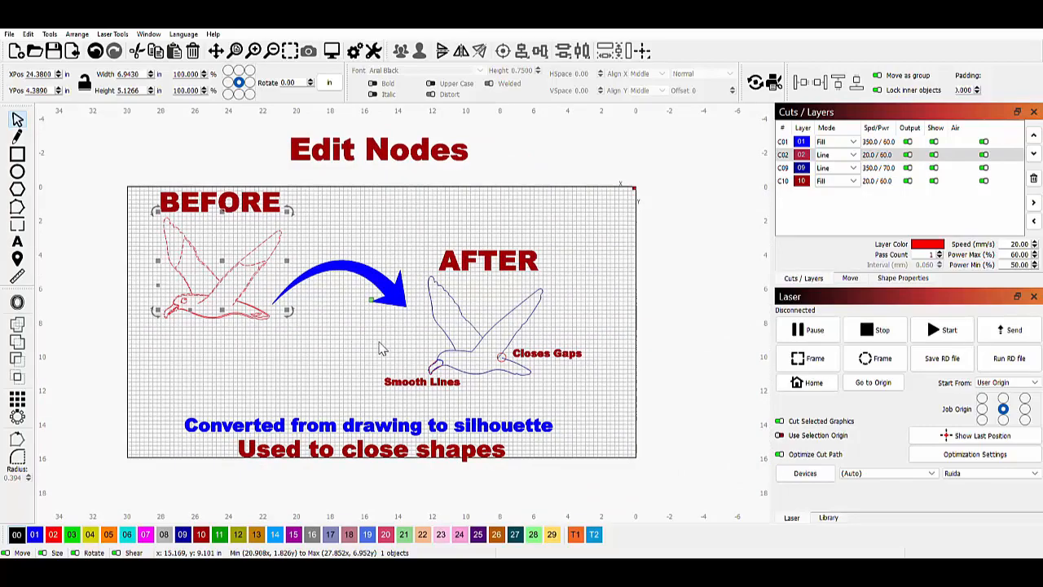
scroll(379, 348, "up", 1)
scroll(379, 348, "up", 2)
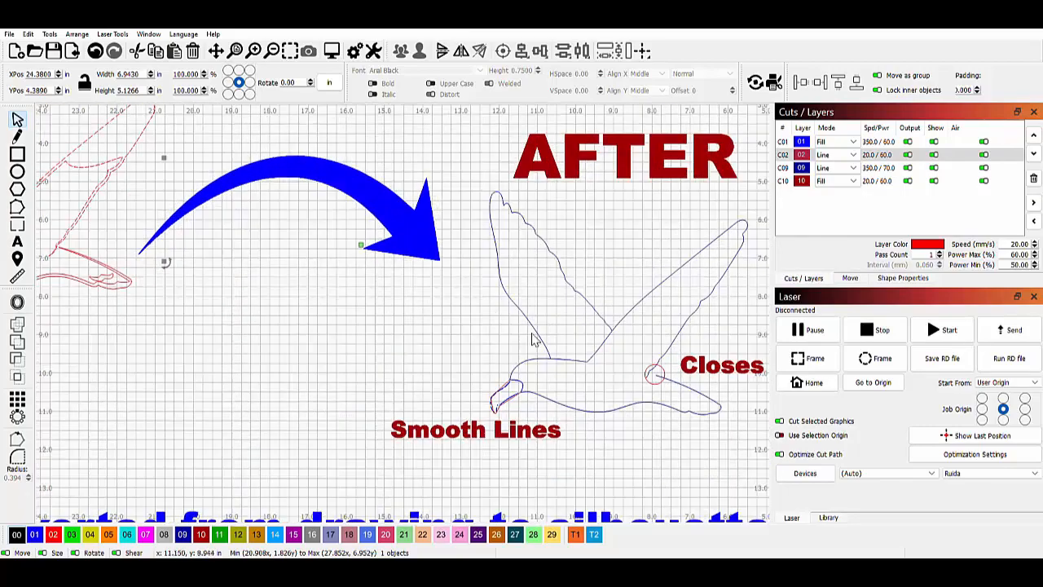
left_click_drag(586, 343, 414, 329)
scroll(437, 341, "up", 2)
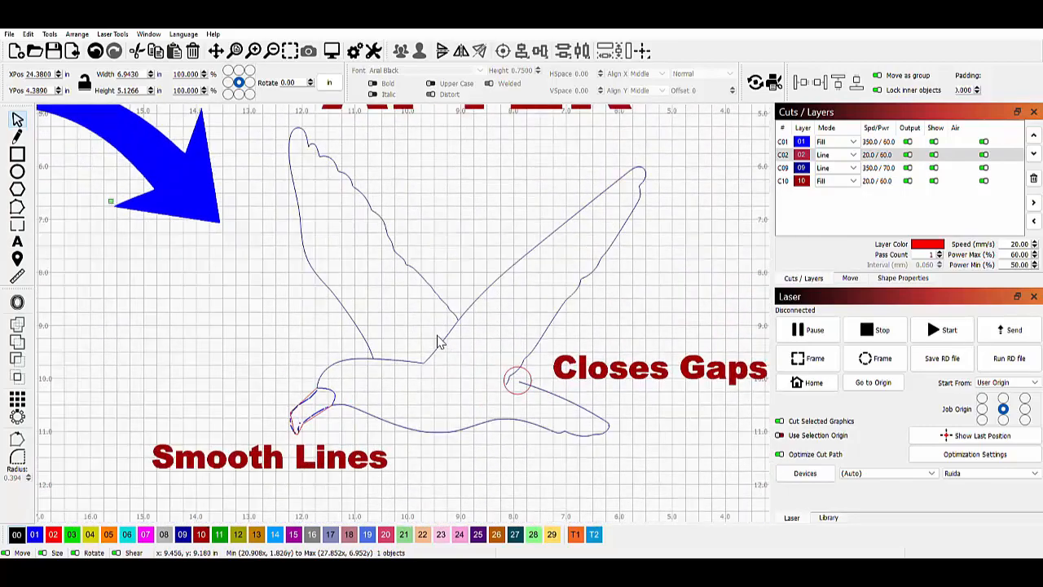
left_click_drag(457, 377, 436, 334)
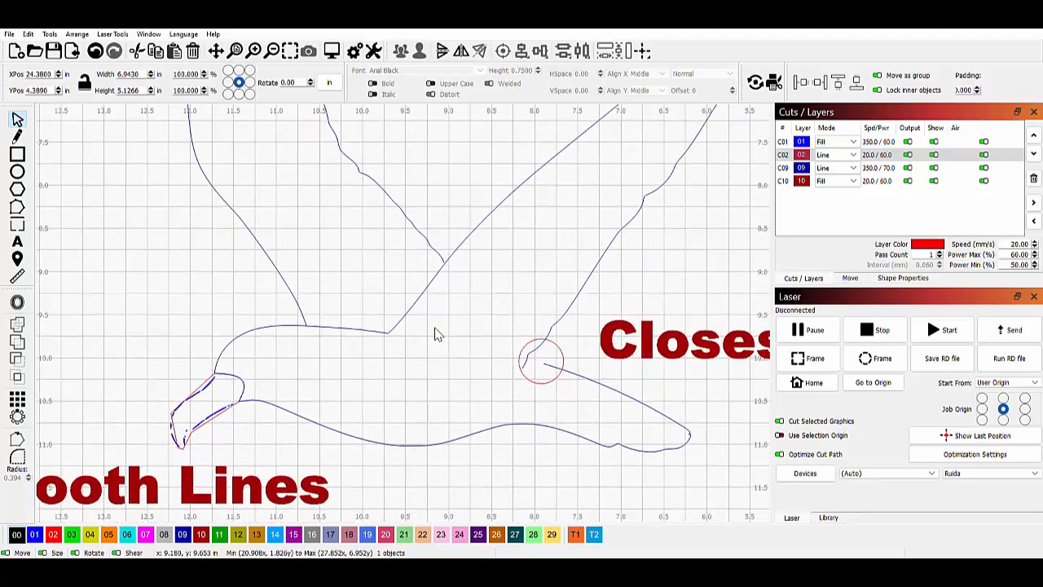
scroll(465, 349, "down", 2)
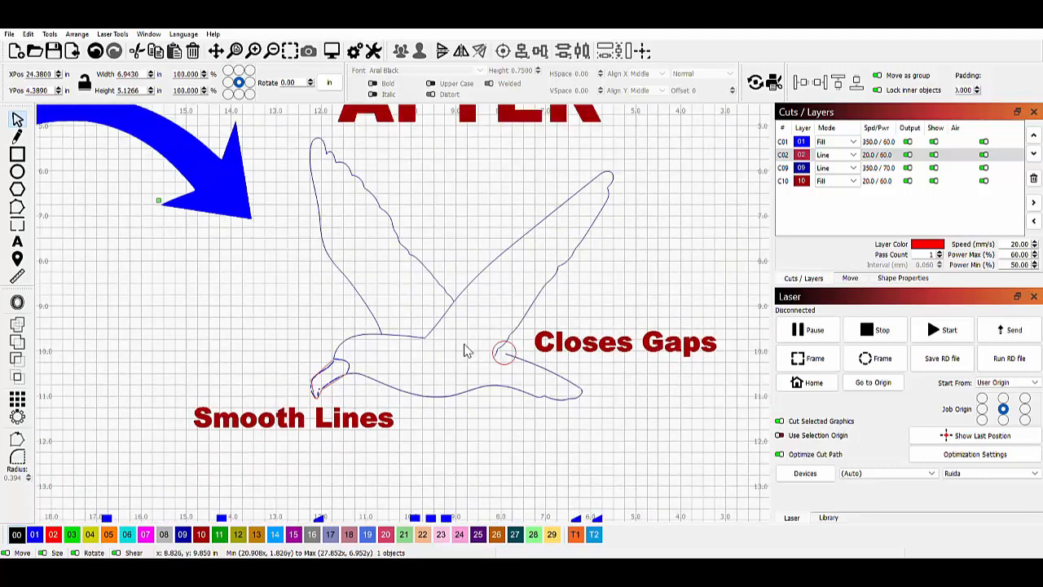
scroll(466, 351, "up", 2)
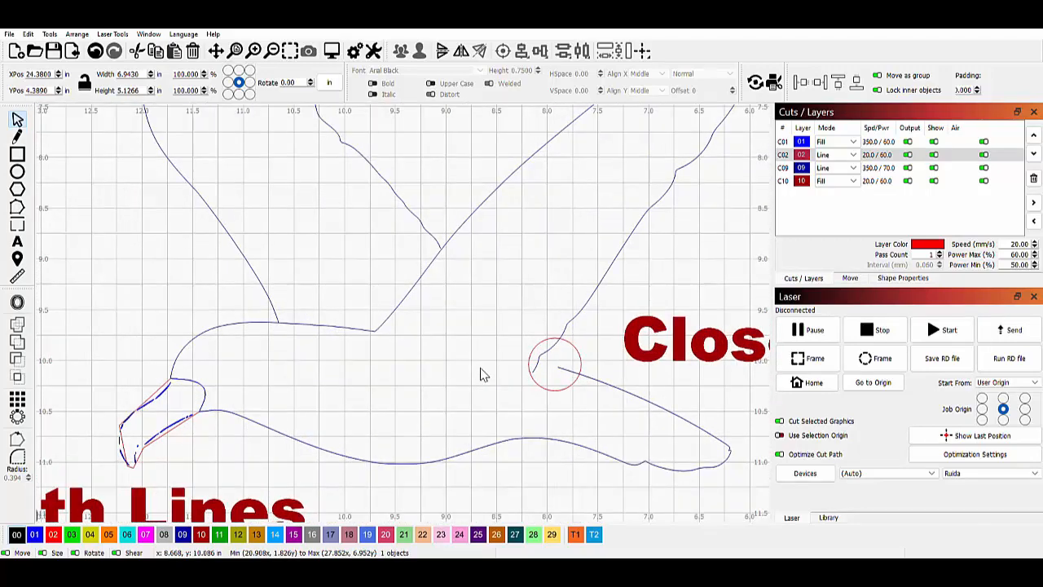
left_click_drag(481, 373, 440, 349)
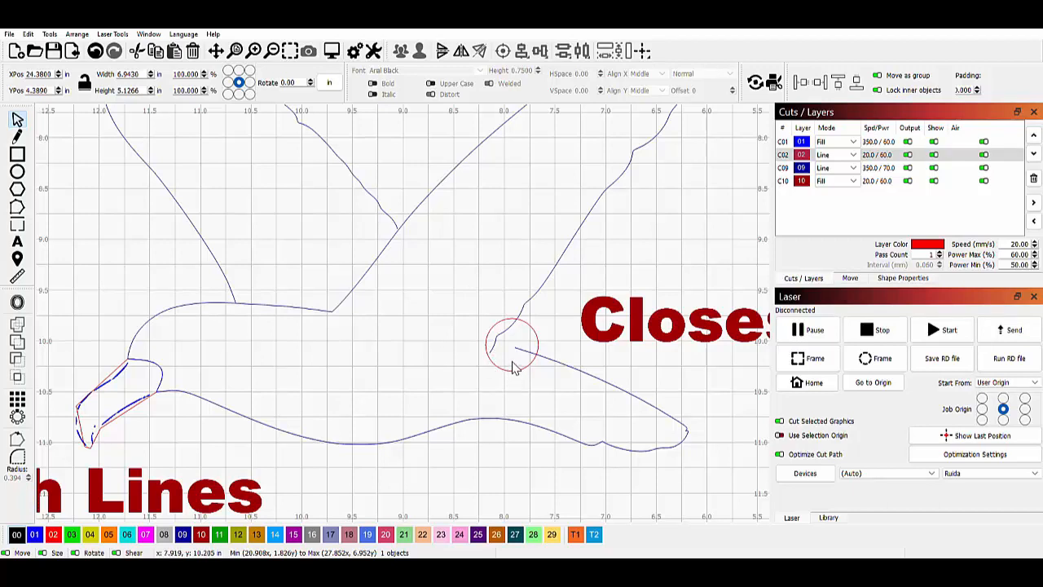
Close the circled gap on the AFTER bird by moving the tail line's end node onto the right wing line's end node.
scroll(514, 376, "up", 5)
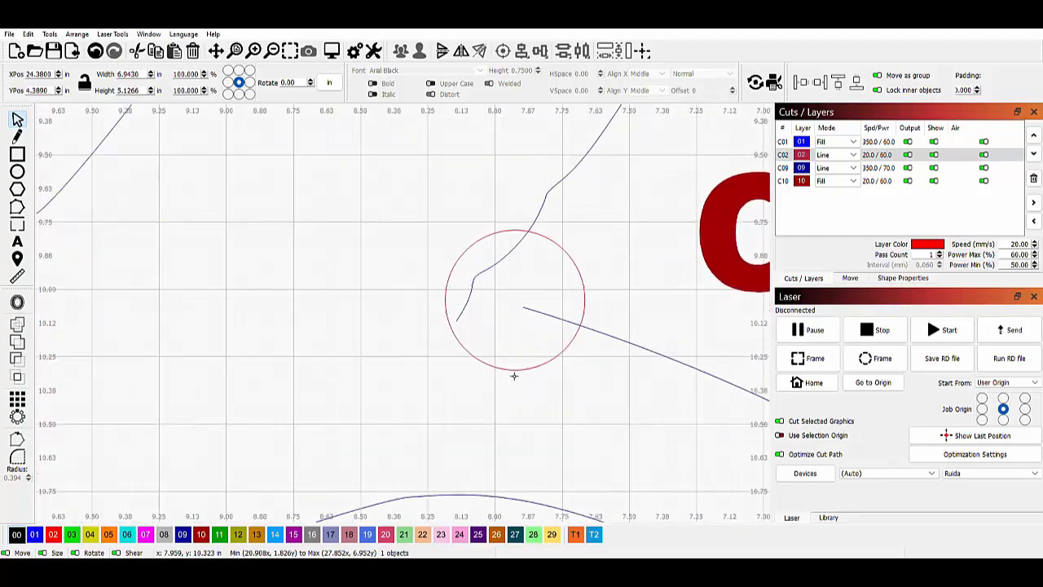
scroll(557, 316, "up", 2)
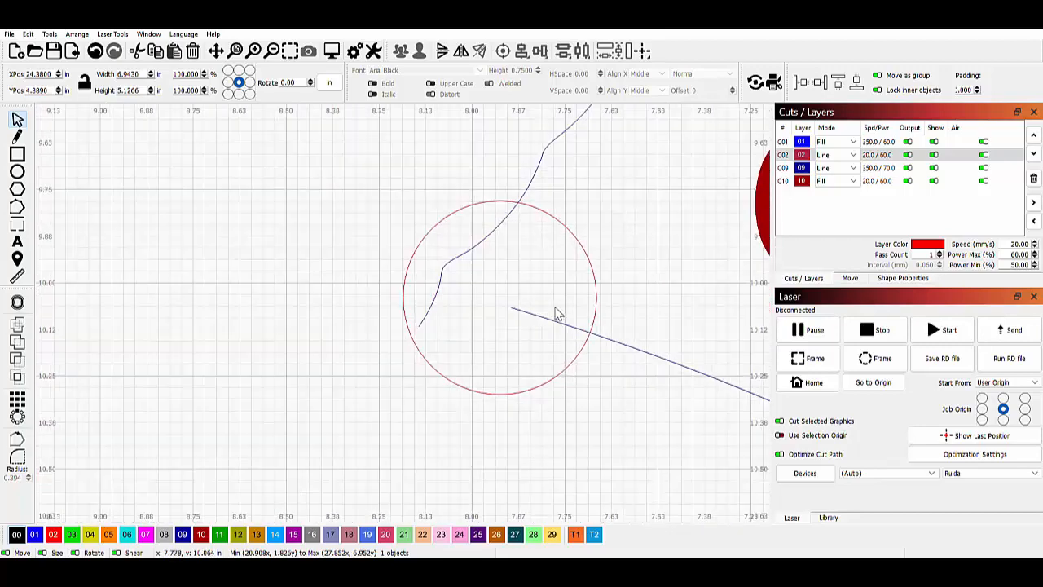
left_click(558, 323)
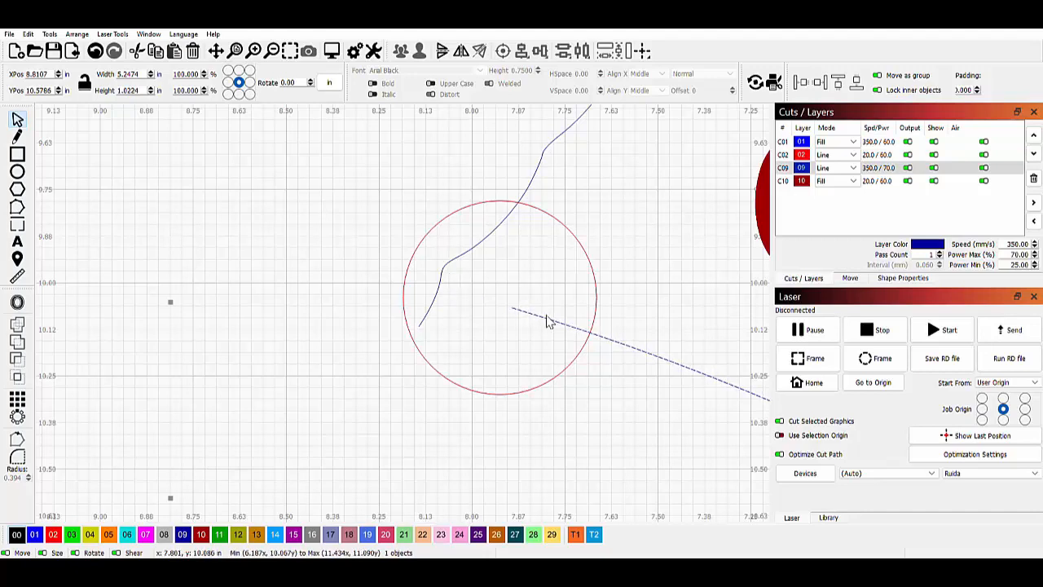
left_click(21, 209)
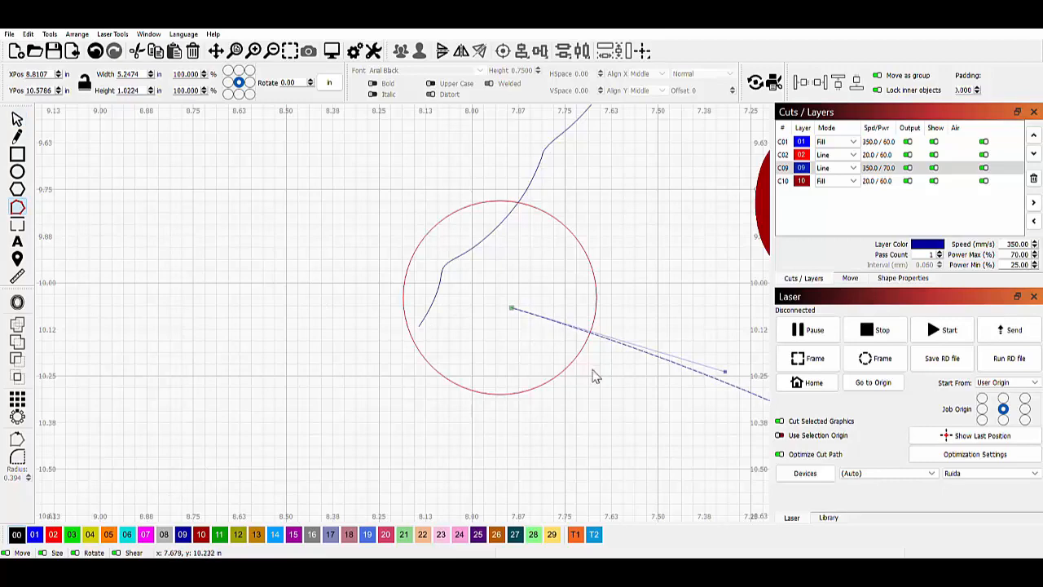
scroll(594, 377, "down", 4)
scroll(587, 386, "down", 1)
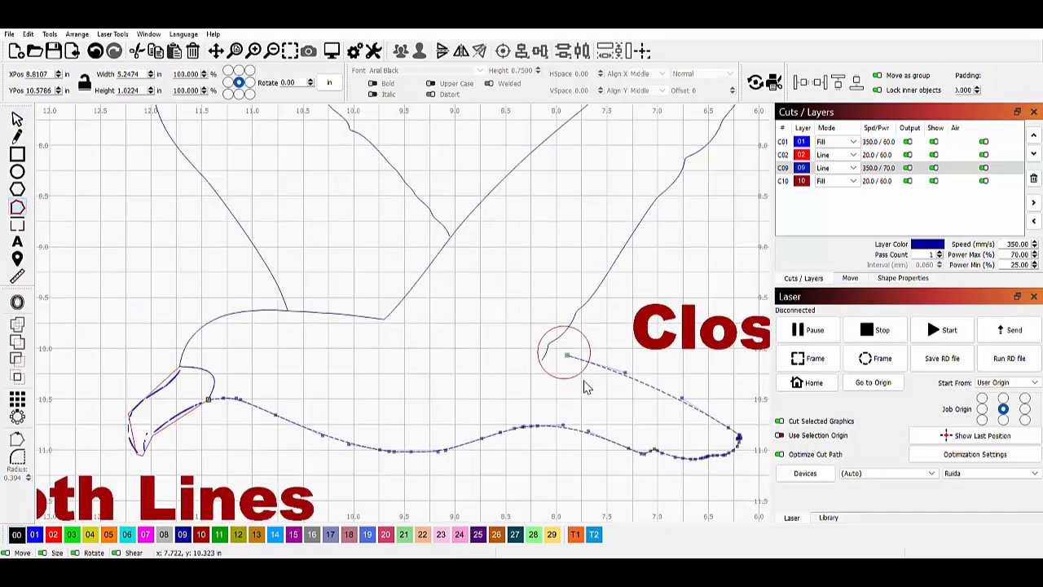
scroll(586, 387, "up", 5)
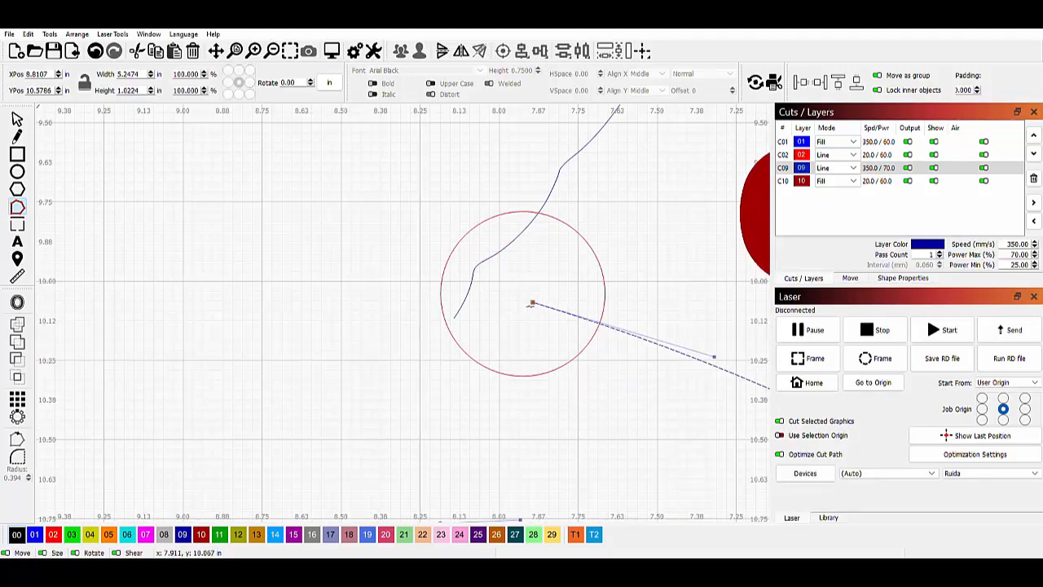
left_click_drag(505, 311, 458, 323)
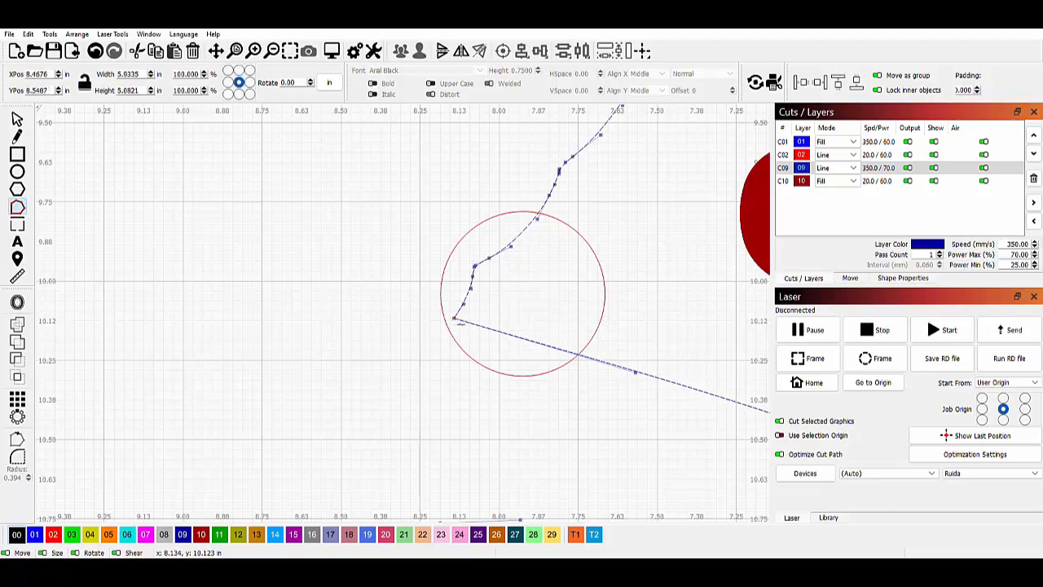
scroll(525, 308, "down", 6)
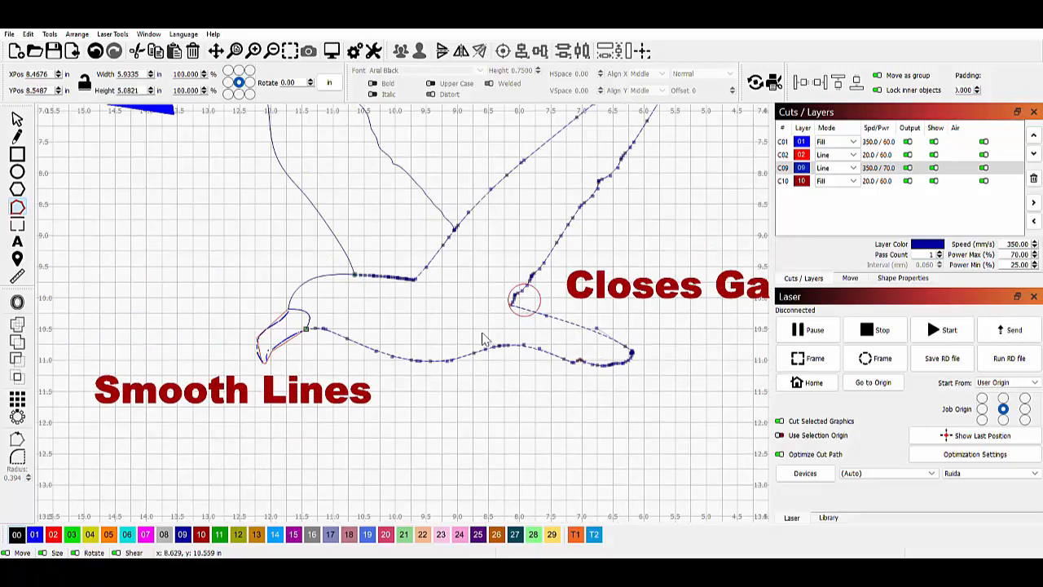
Delete the back line's first segment, just right of where the left wing meets the head, with node editing.
scroll(414, 295, "up", 4)
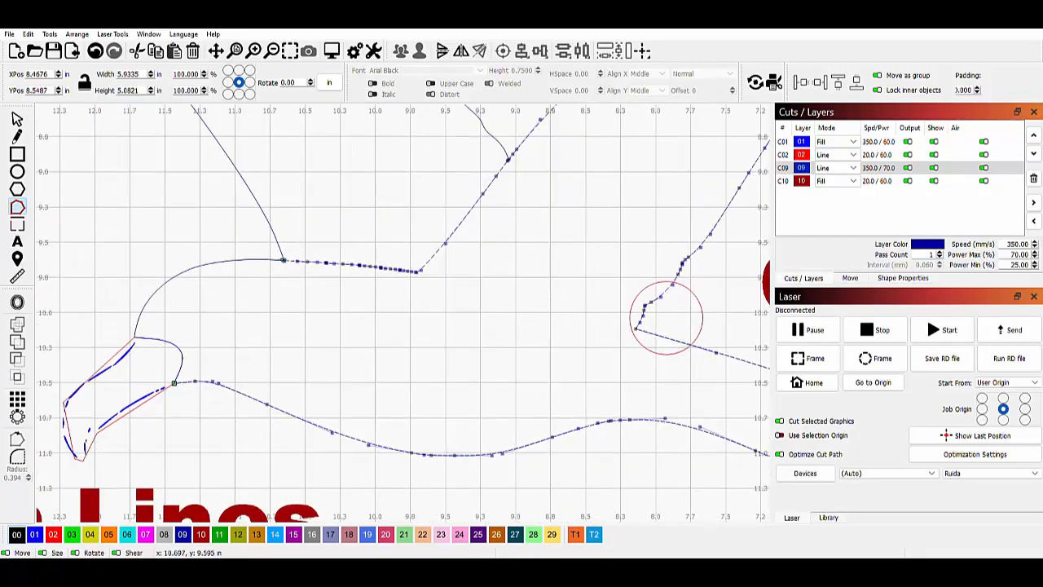
scroll(302, 298, "up", 3)
left_click_drag(301, 292, 379, 358)
scroll(386, 325, "up", 1)
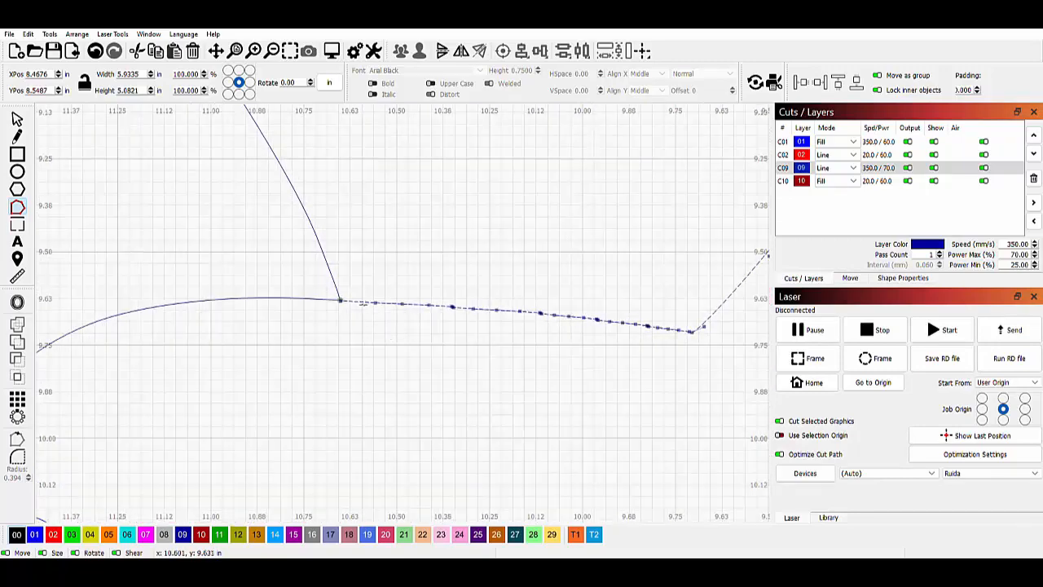
left_click(363, 304)
left_click(340, 299)
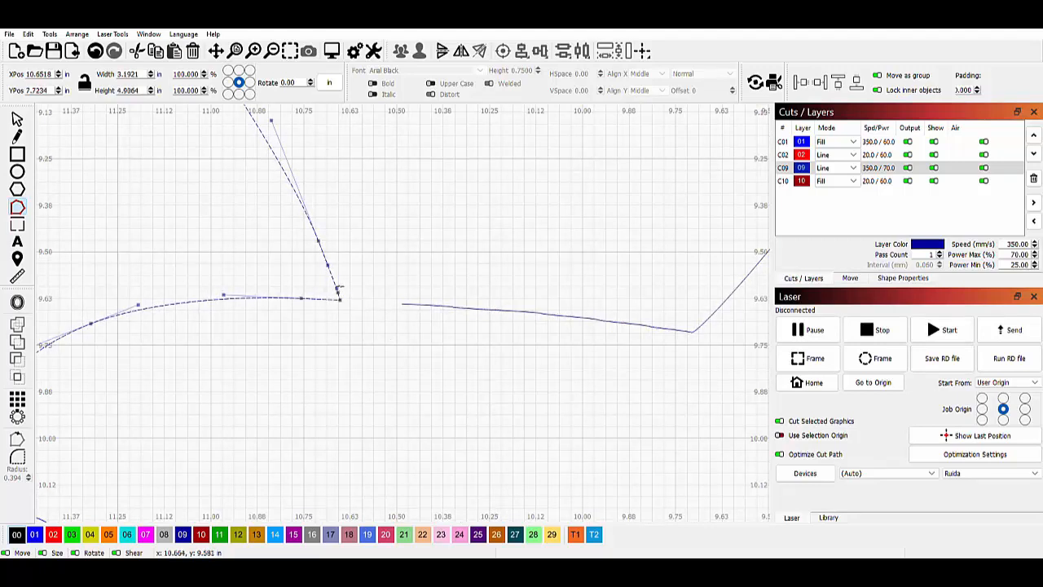
Delete the short segments at the left wing line's lower end and rejoin its end node to the head line's end.
left_click(338, 287)
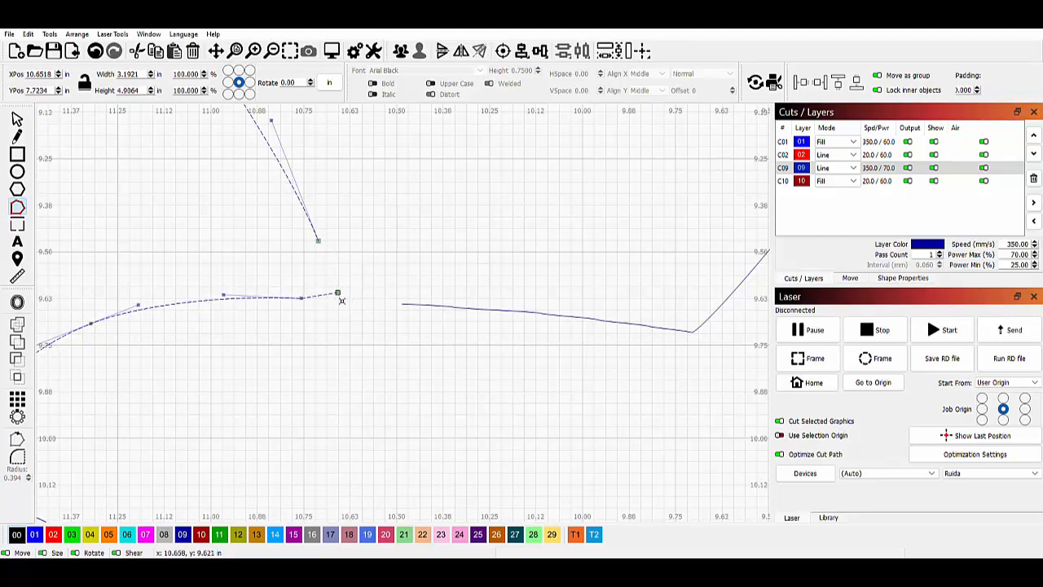
left_click_drag(341, 300, 346, 302)
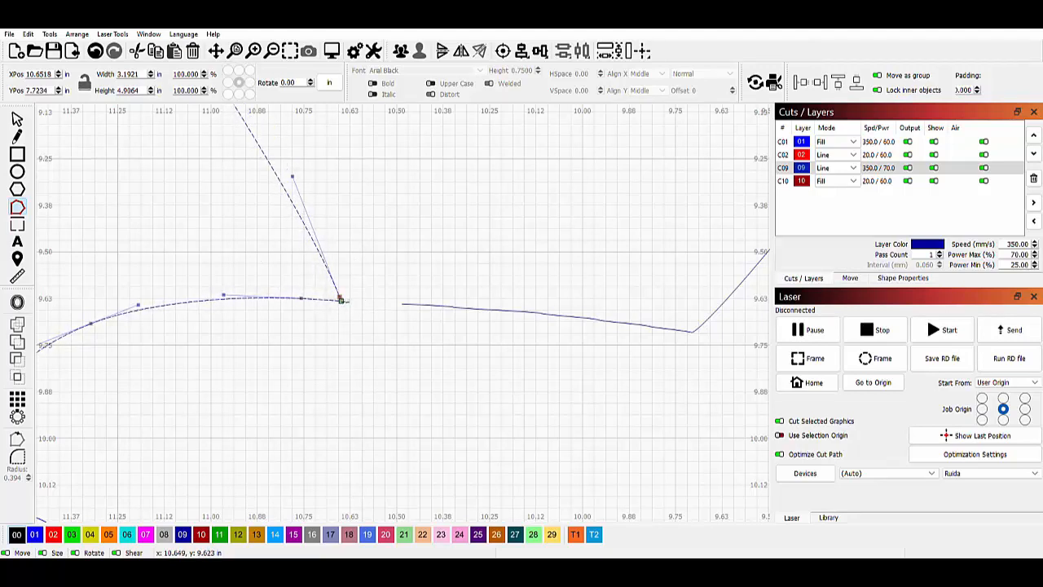
scroll(407, 315, "down", 5)
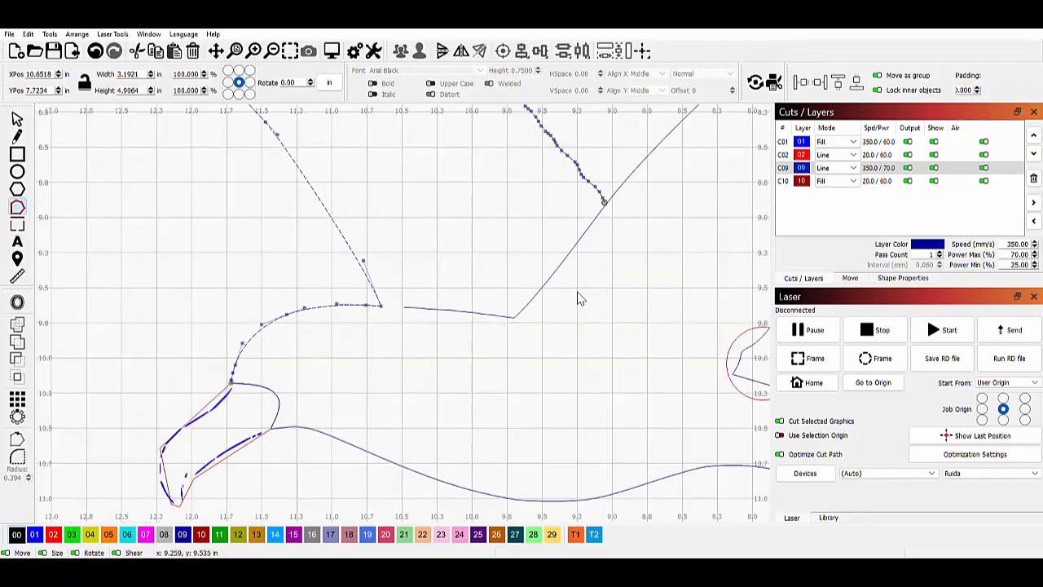
scroll(603, 209, "up", 5)
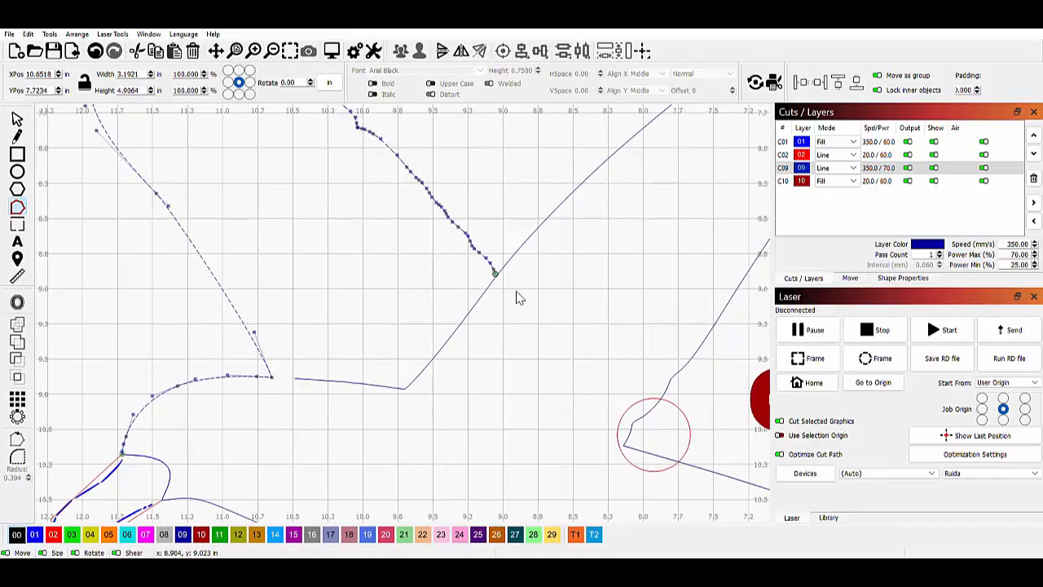
Delete the right wing line's short segments around the point where it passes the left wing's feathered edge with node editing.
left_click_drag(482, 263, 513, 352)
scroll(528, 345, "down", 5)
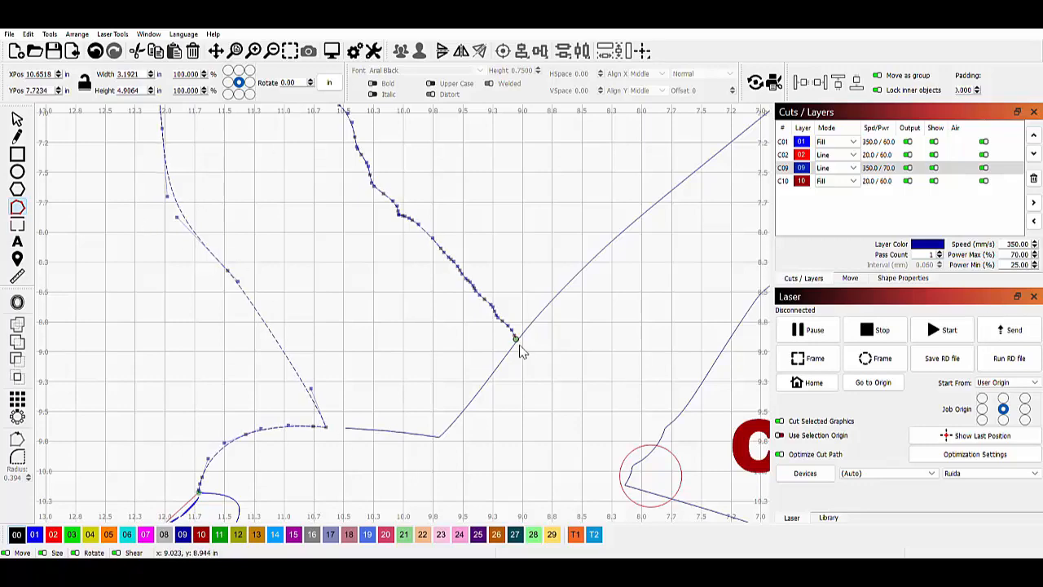
scroll(526, 355, "up", 5)
scroll(528, 357, "up", 3)
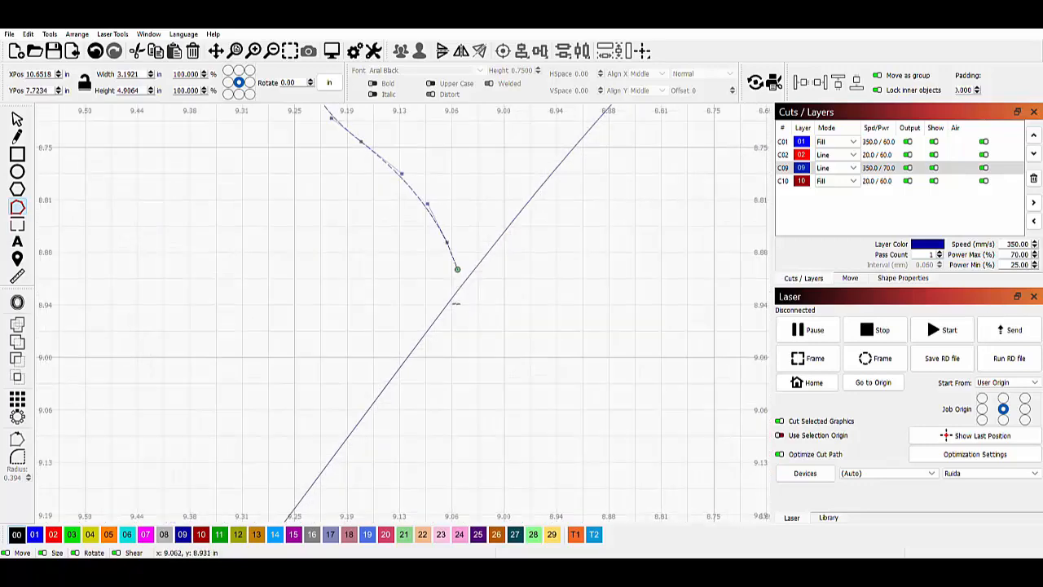
left_click(479, 334)
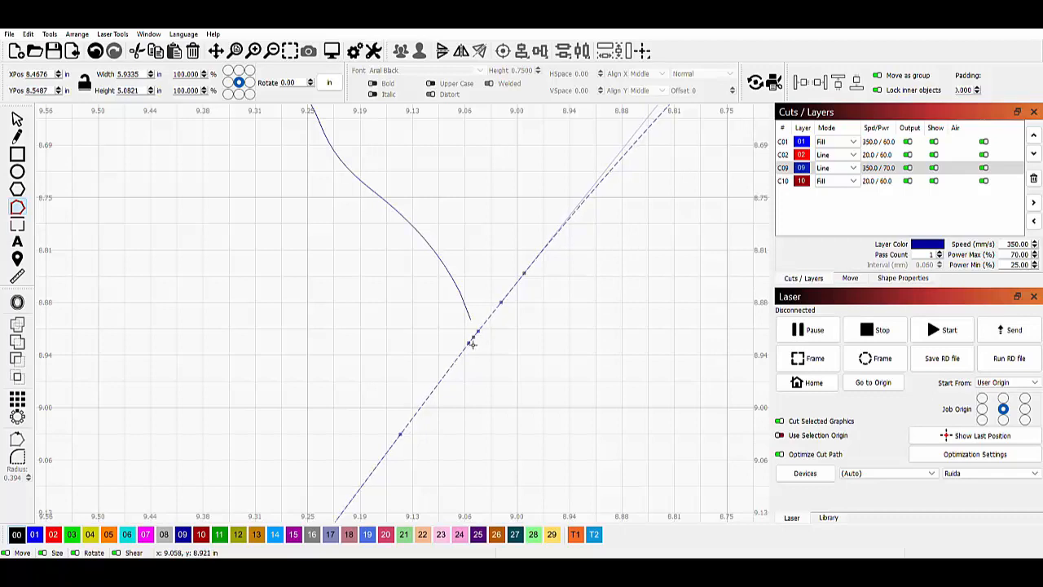
key("d")
key("d")
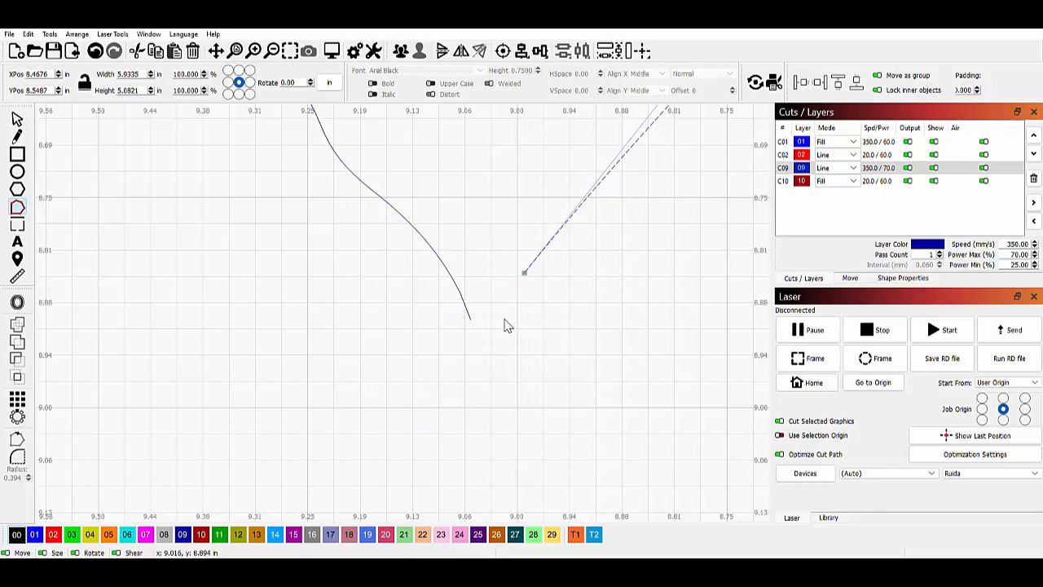
Join the right wing line to the left wing by moving its lower end node onto the feathered edge's end node.
scroll(506, 324, "down", 2)
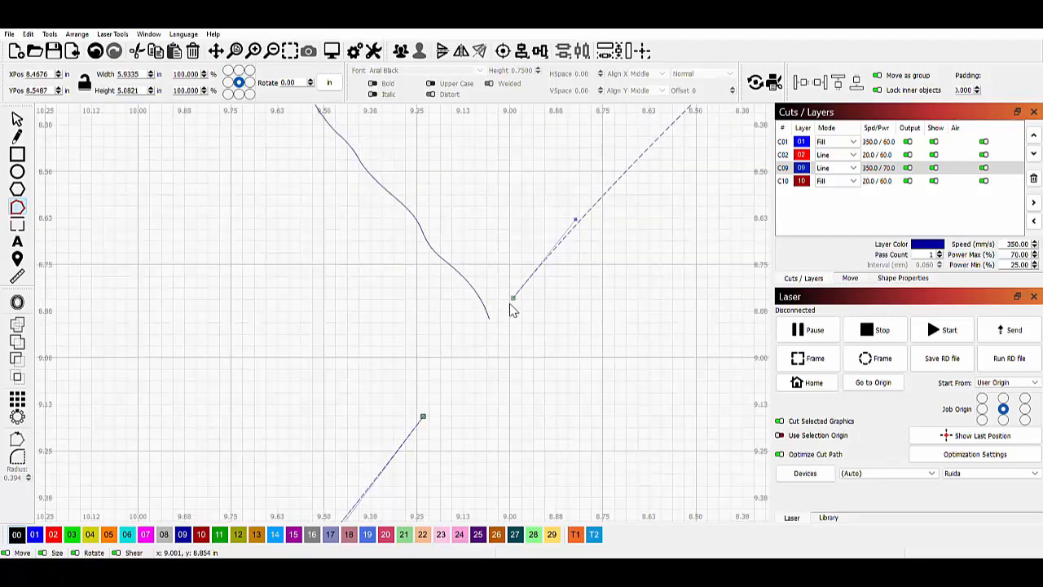
left_click_drag(515, 302, 494, 319)
scroll(502, 336, "up", 3)
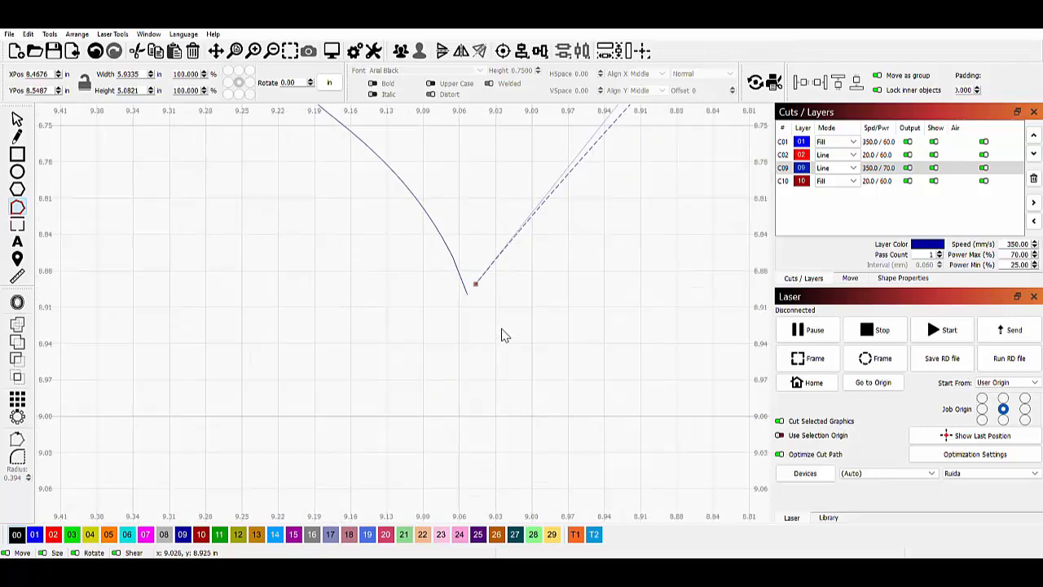
left_click_drag(458, 256, 445, 273)
scroll(460, 313, "down", 6)
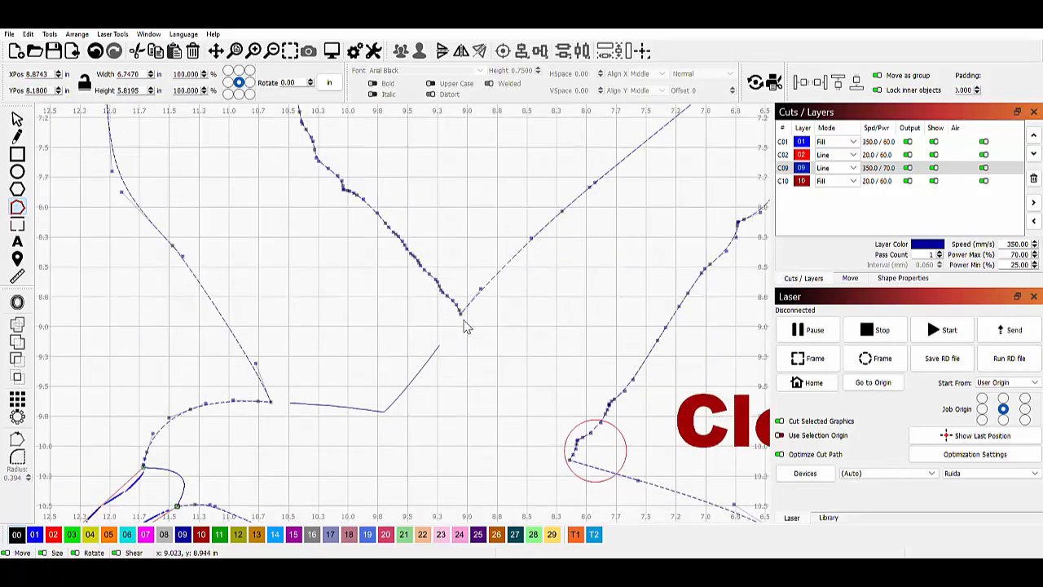
Delete the leftover angled line inside the body, between the head and the point where the wings meet.
left_click(18, 120)
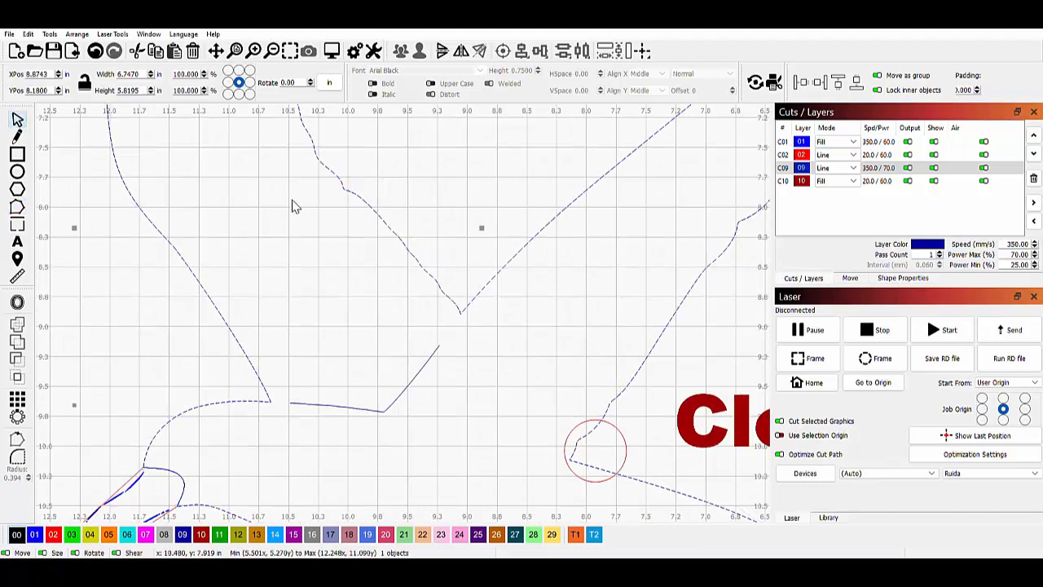
left_click(353, 414)
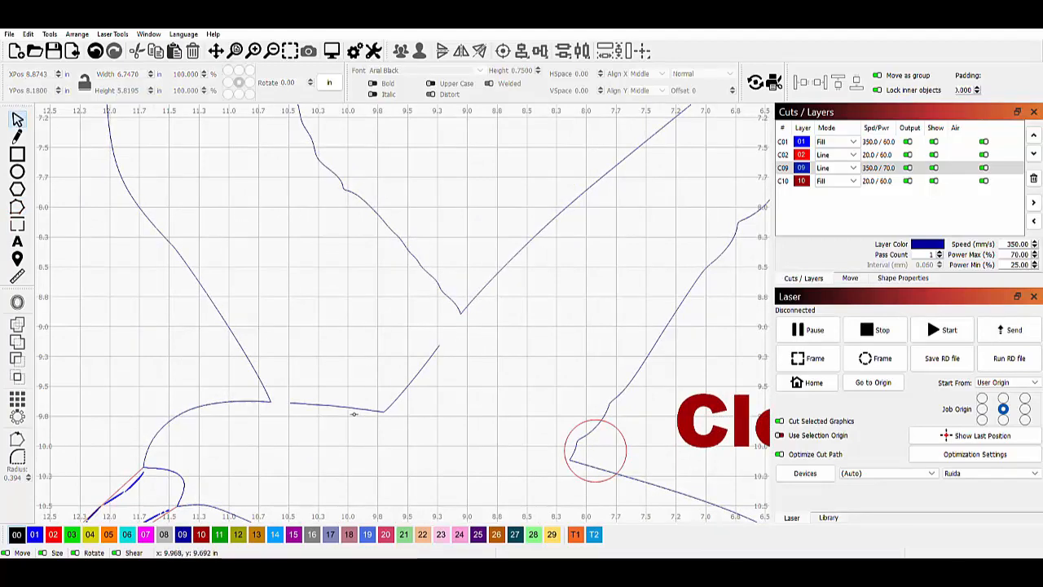
left_click(353, 414)
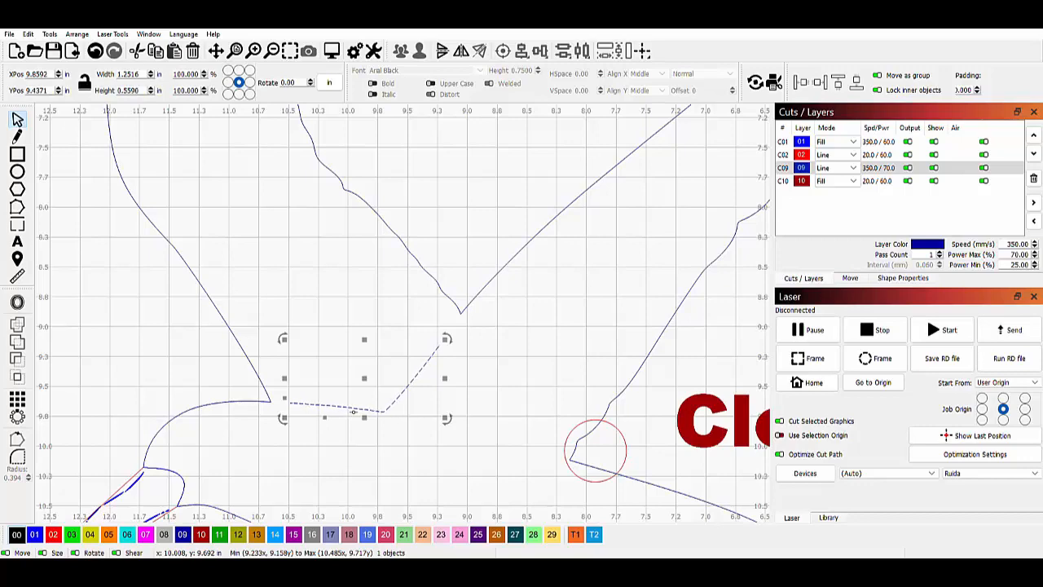
left_click(353, 412)
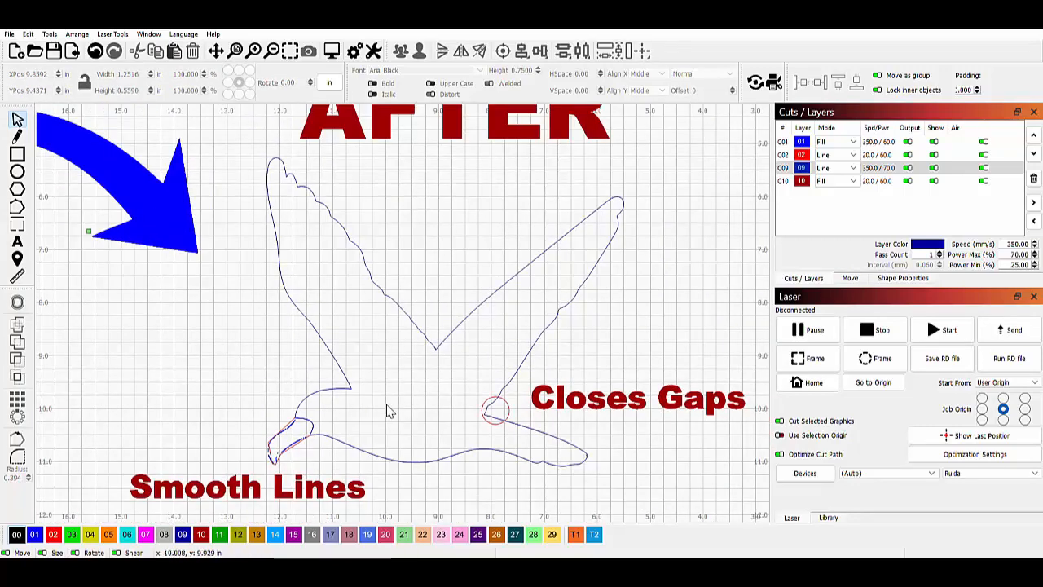
left_click_drag(389, 412, 462, 363)
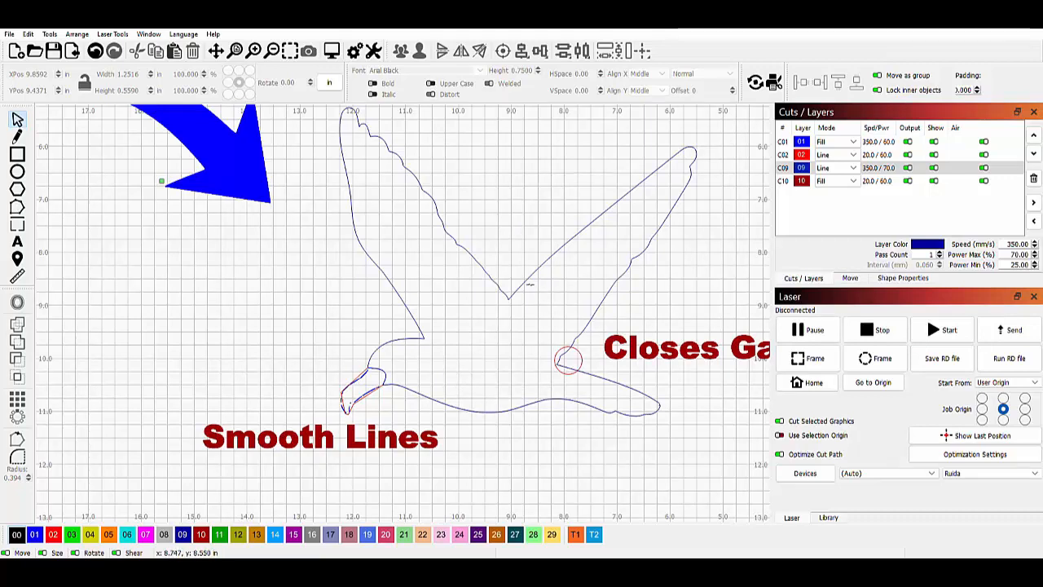
Add a node midway along the red beak outline's upper edge and move it to the gap between the first two blue strokes.
scroll(388, 376, "up", 3)
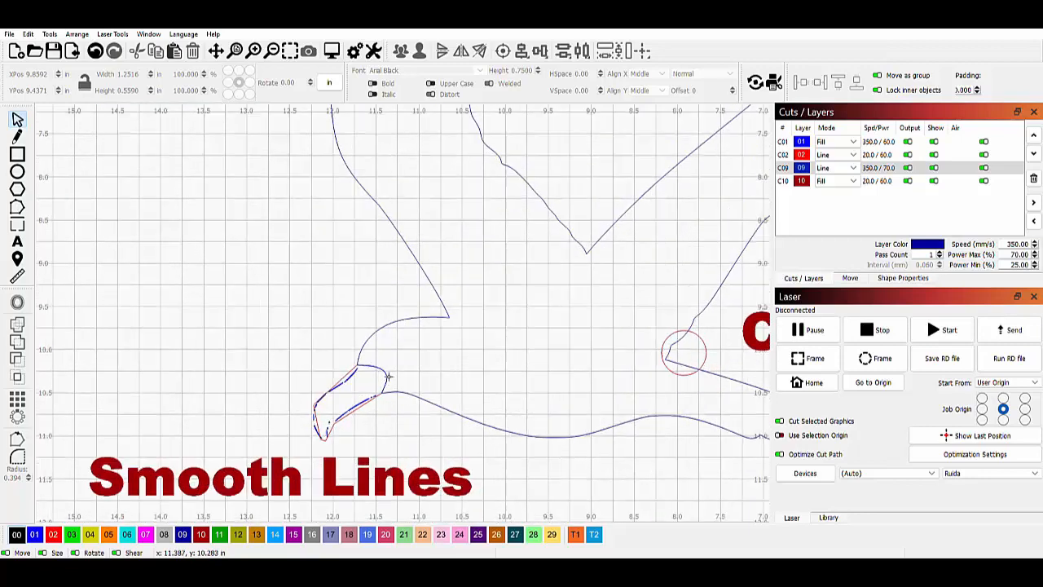
scroll(388, 377, "up", 5)
left_click_drag(338, 391, 503, 195)
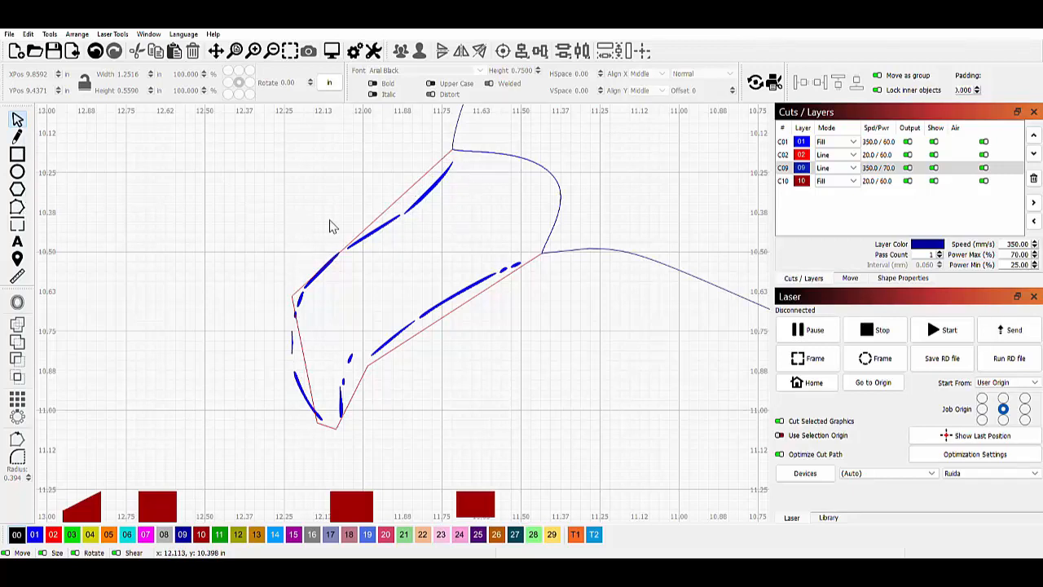
left_click(390, 214)
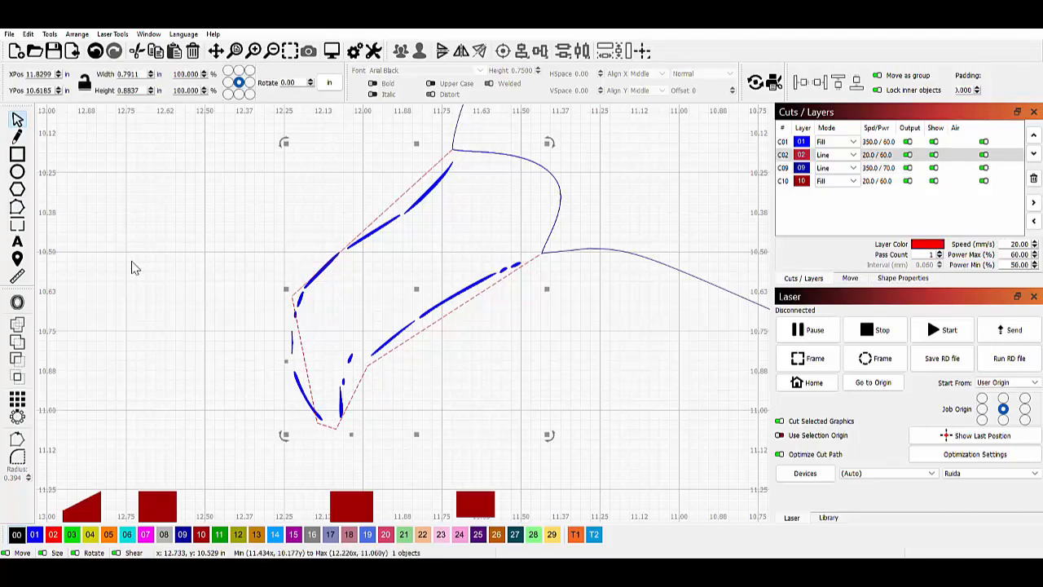
left_click(17, 209)
scroll(305, 312, "up", 5)
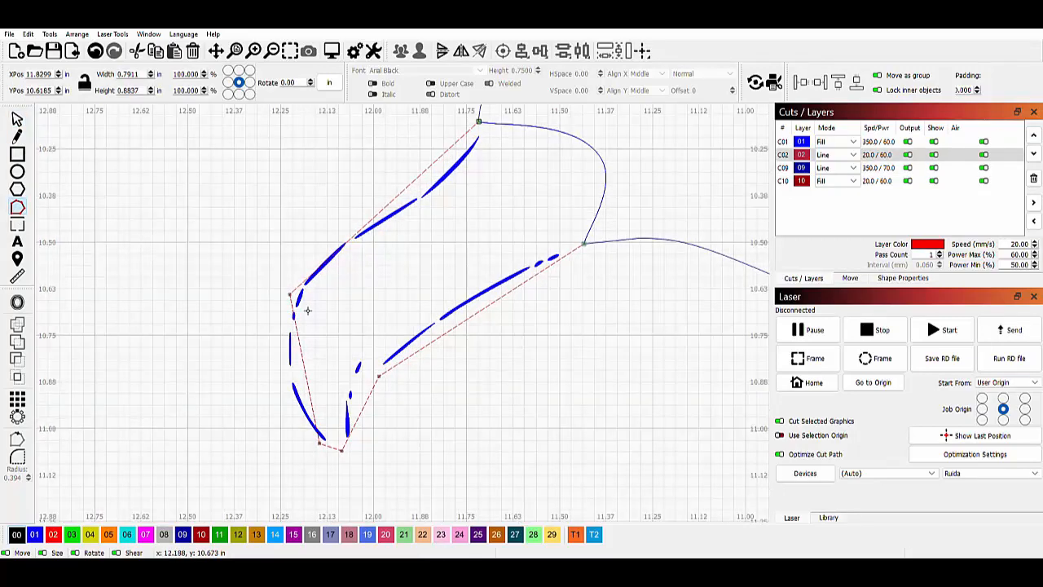
left_click_drag(384, 309, 322, 364)
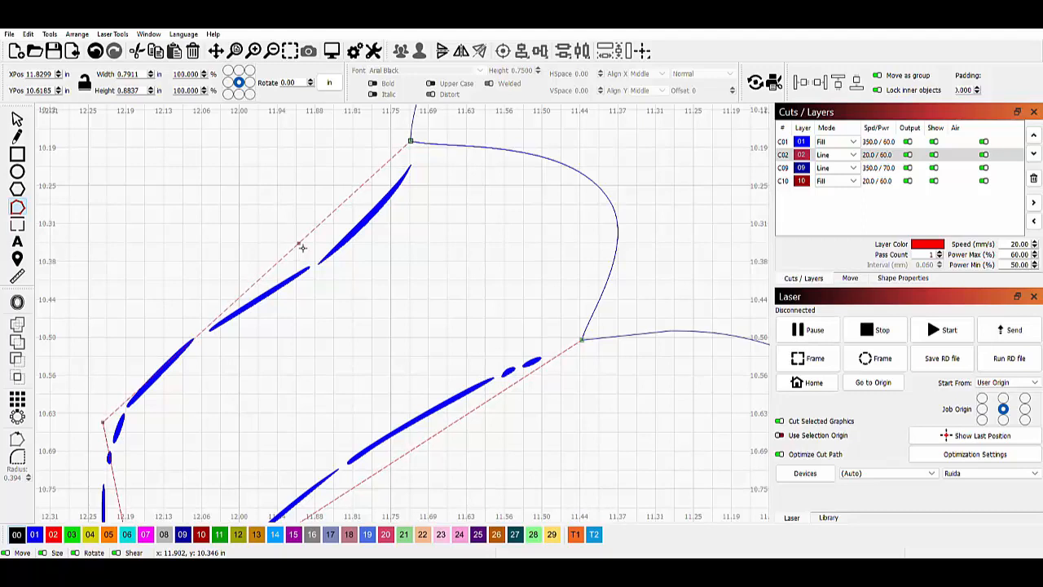
left_click_drag(302, 246, 312, 269)
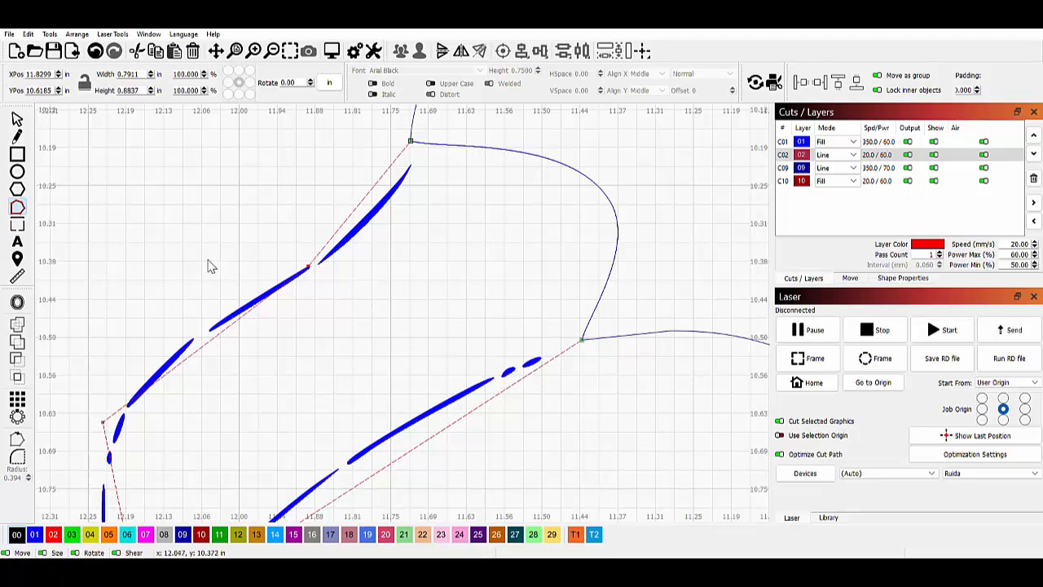
Add a node to the red segment nearest the head and smooth it into a curve that follows the first blue stroke.
left_click(18, 209)
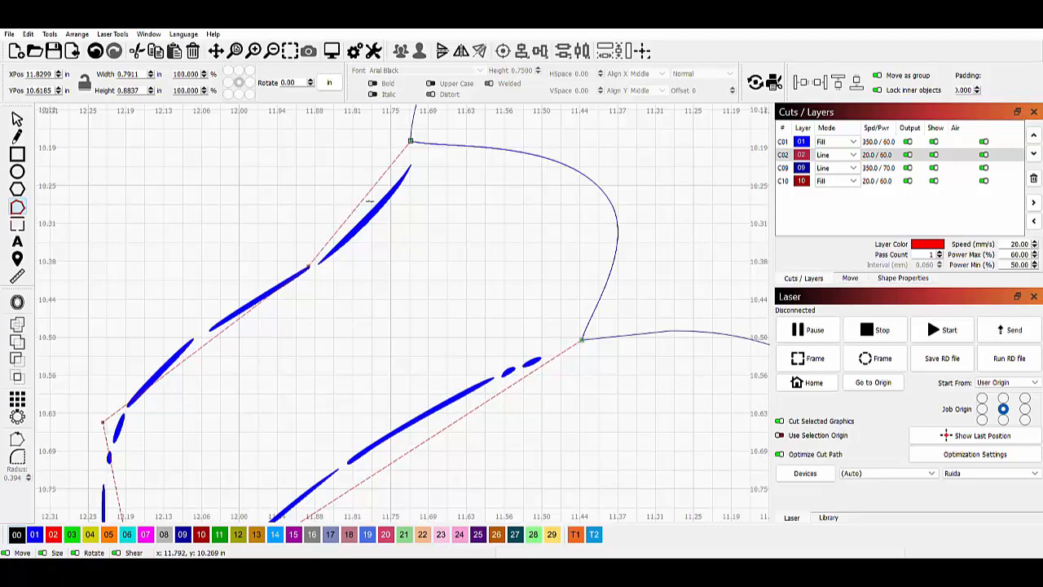
left_click(365, 198)
left_click_drag(366, 199, 372, 205)
scroll(410, 211, "up", 2)
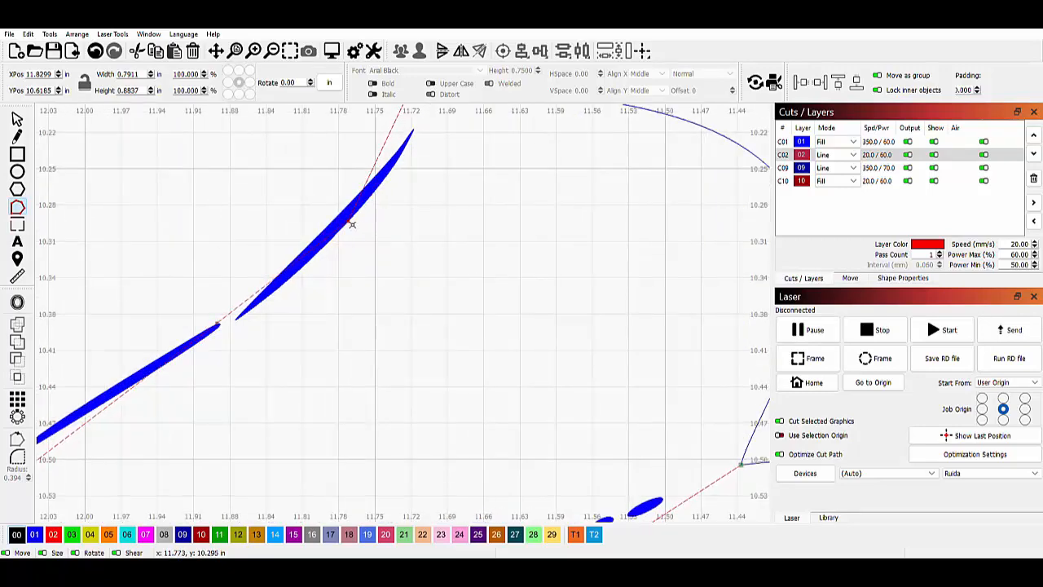
scroll(396, 234, "down", 2)
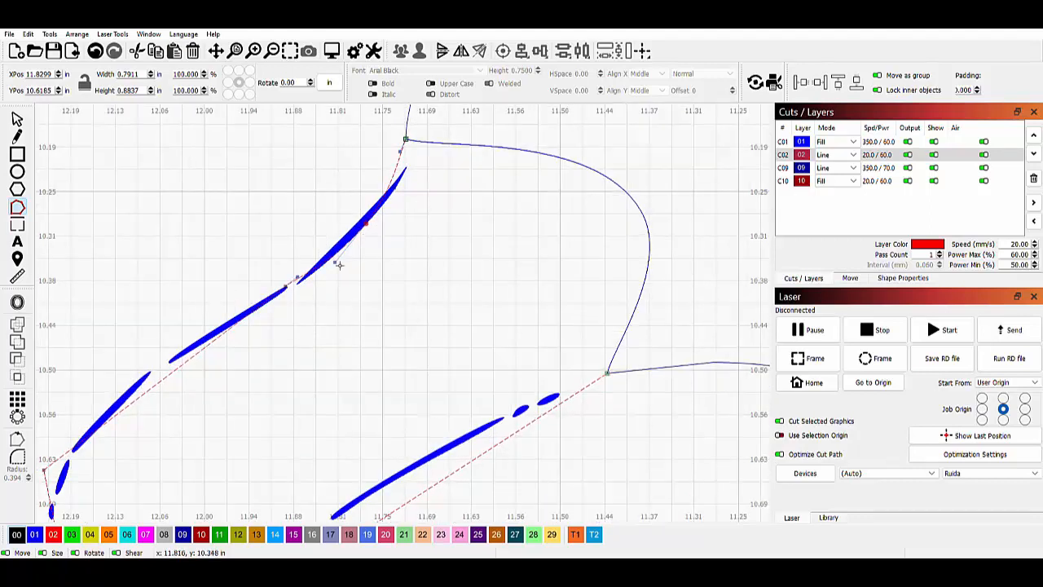
mouse_move(362, 230)
left_mouse_down()
mouse_move(316, 242)
mouse_move(340, 264)
left_mouse_up()
Delete the blue filled stroke that the new red curve replaces on the beak's upper edge.
left_click(17, 119)
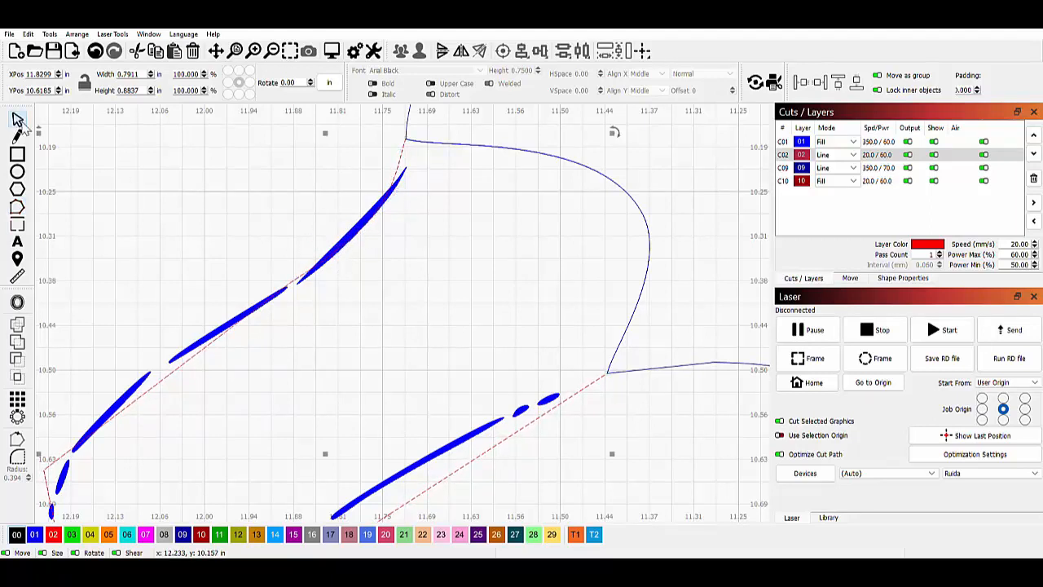
left_click(352, 235)
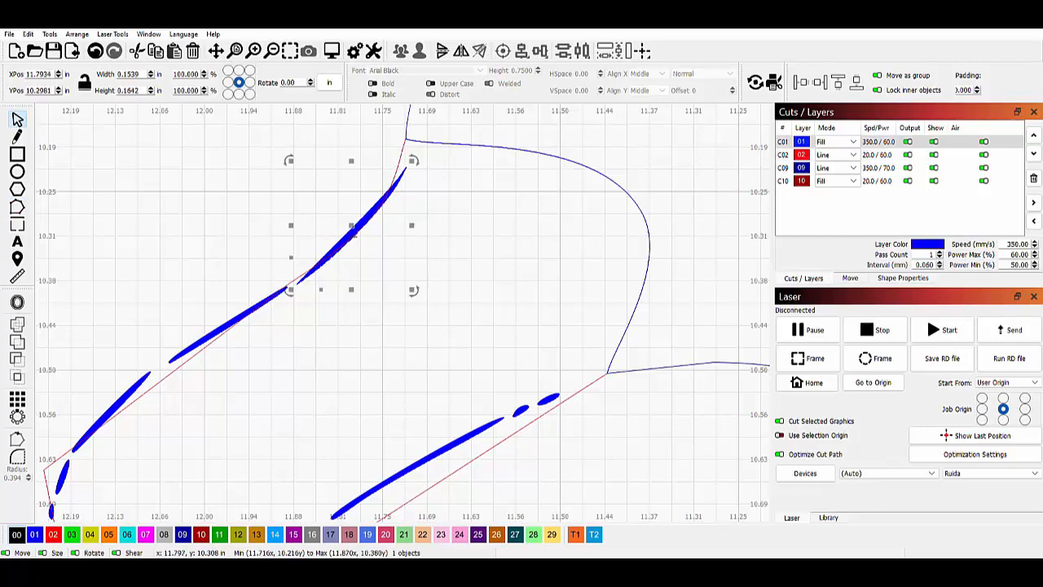
key("Delete")
scroll(431, 263, "down", 2)
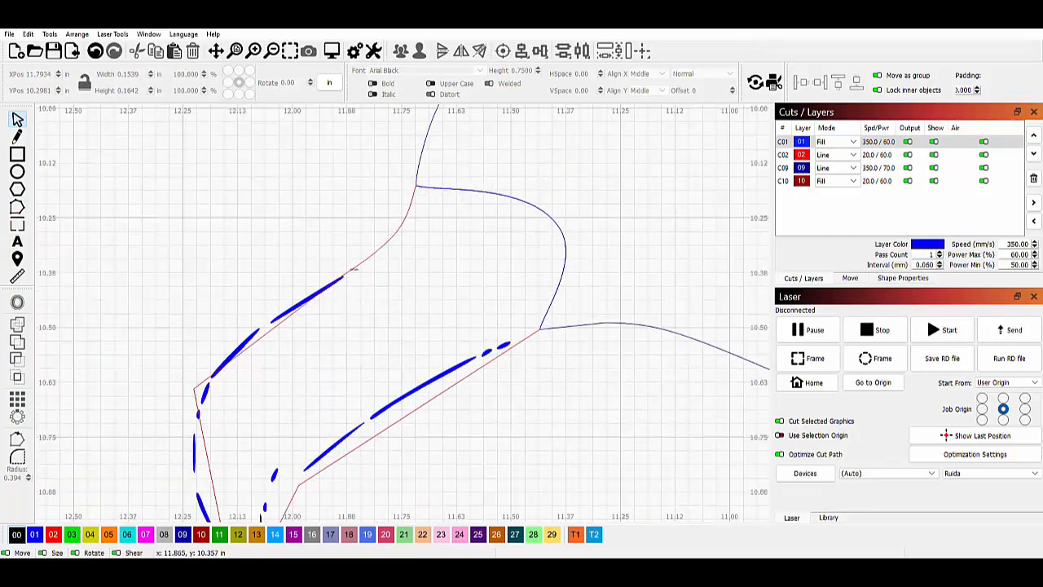
scroll(390, 272, "down", 3)
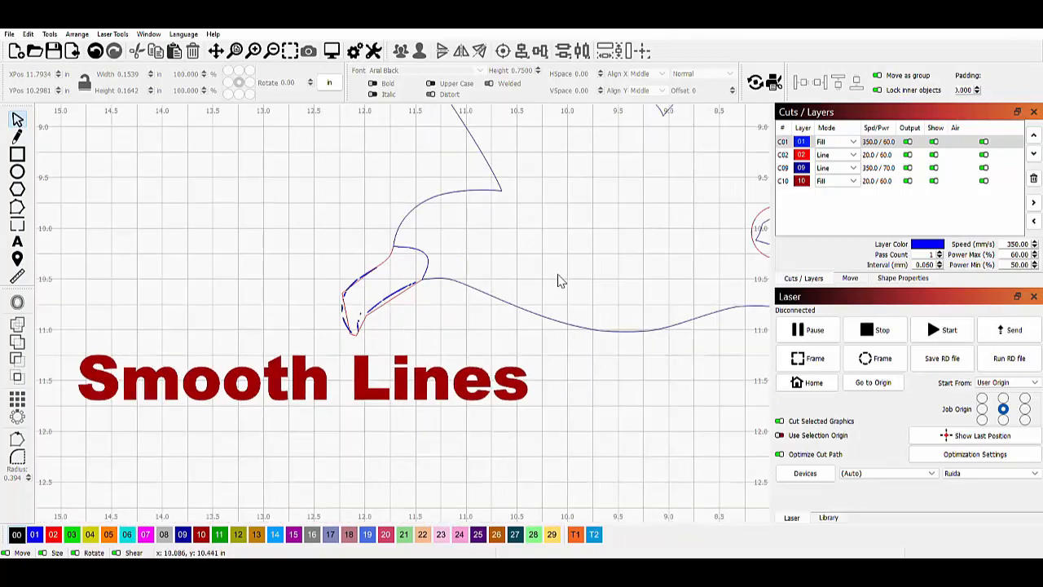
scroll(456, 266, "down", 3)
scroll(453, 257, "down", 5)
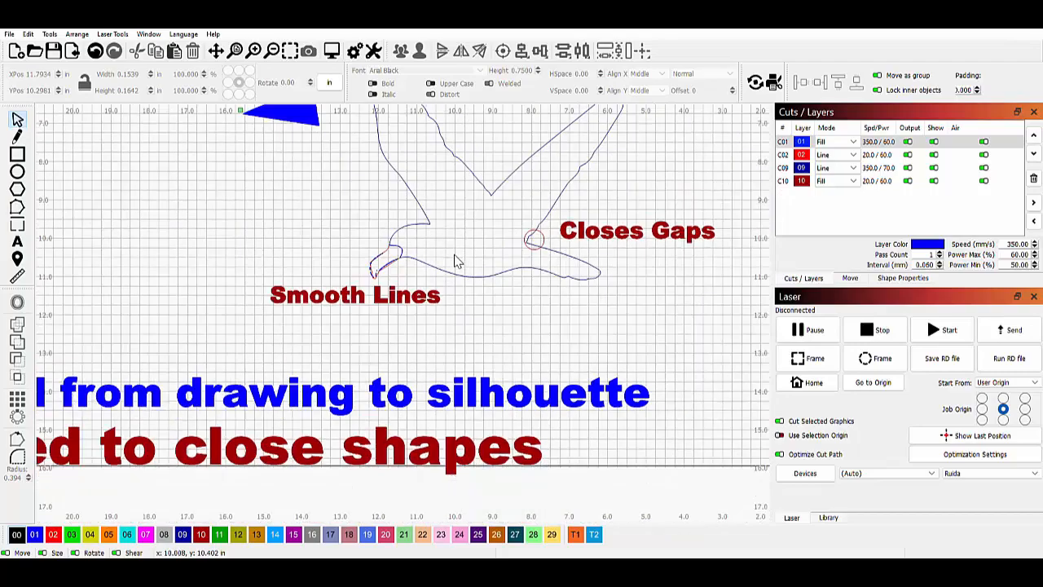
left_click_drag(329, 235, 402, 340)
scroll(335, 245, "down", 3)
scroll(395, 295, "down", 1)
Examine the Offset Shapes examples of outlined text and rectangles, and select the upper Lightburn text.
scroll(395, 331, "up", 1)
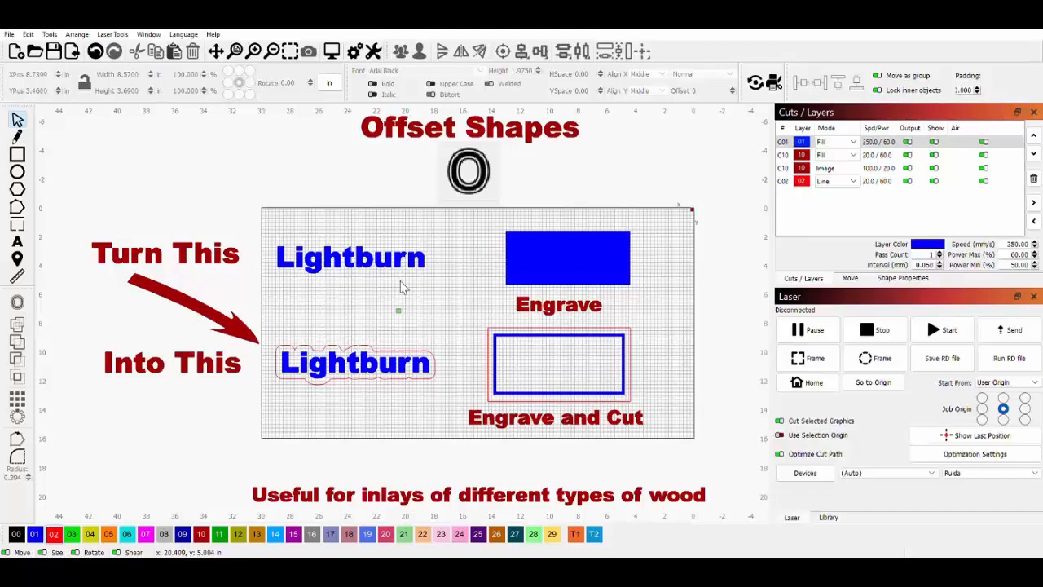
scroll(399, 287, "up", 1)
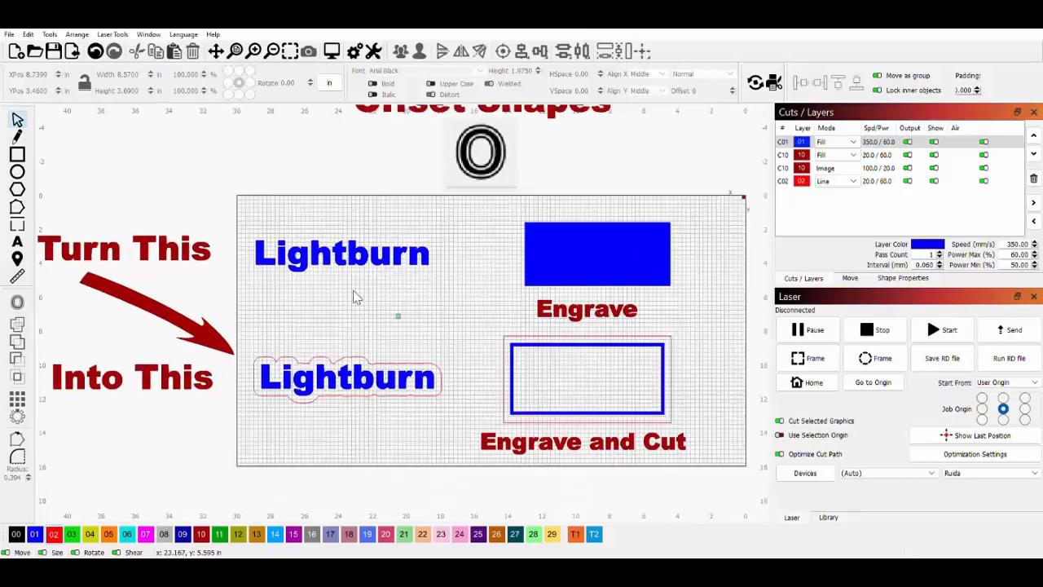
scroll(354, 291, "up", 1)
left_click_drag(423, 278, 395, 305)
scroll(394, 306, "down", 1)
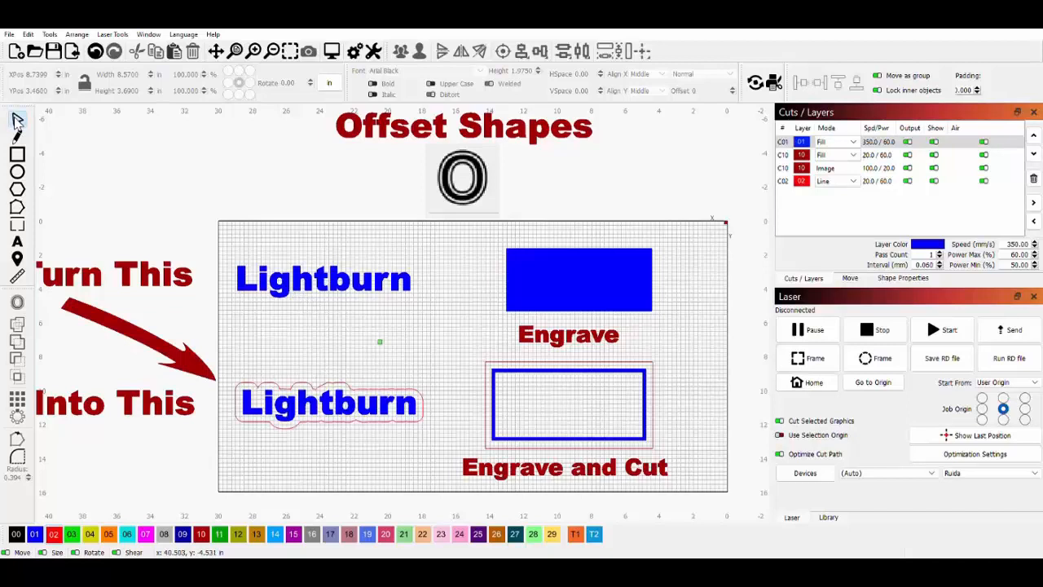
left_click(280, 279)
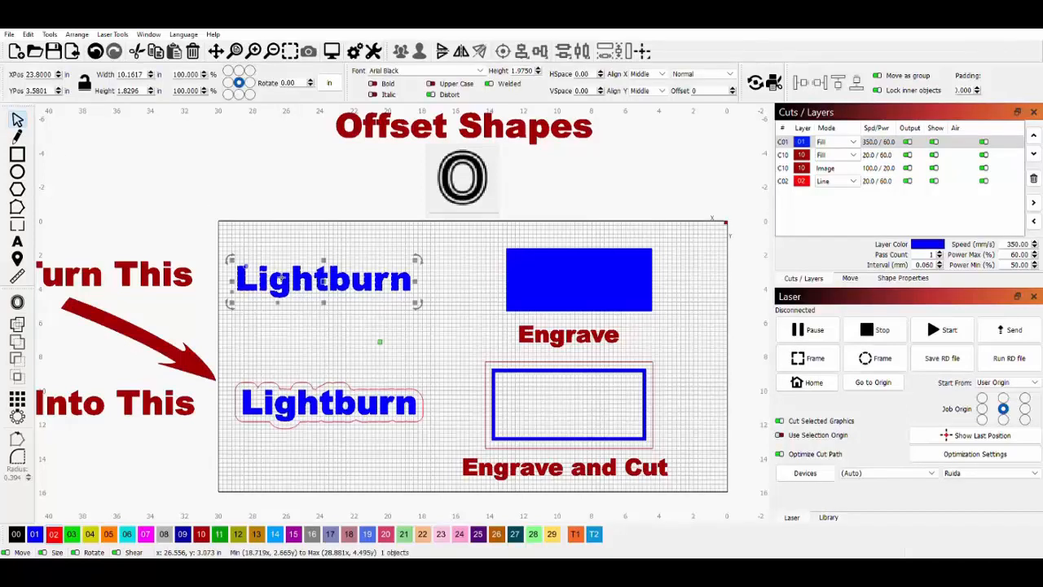
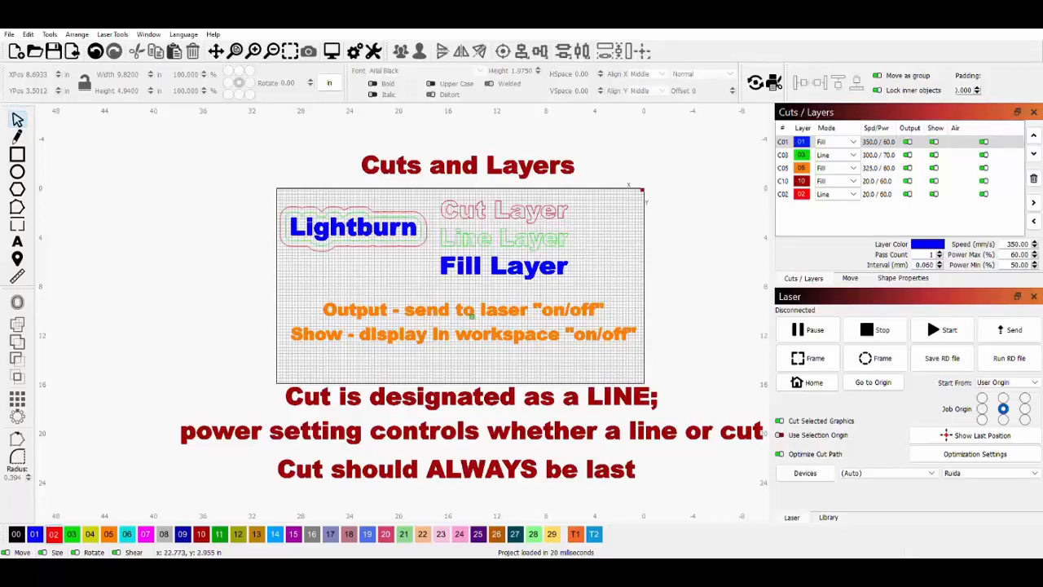
Move the orange fill layer 05 to the end of the cut order, below the red line layer 02.
left_click(355, 231)
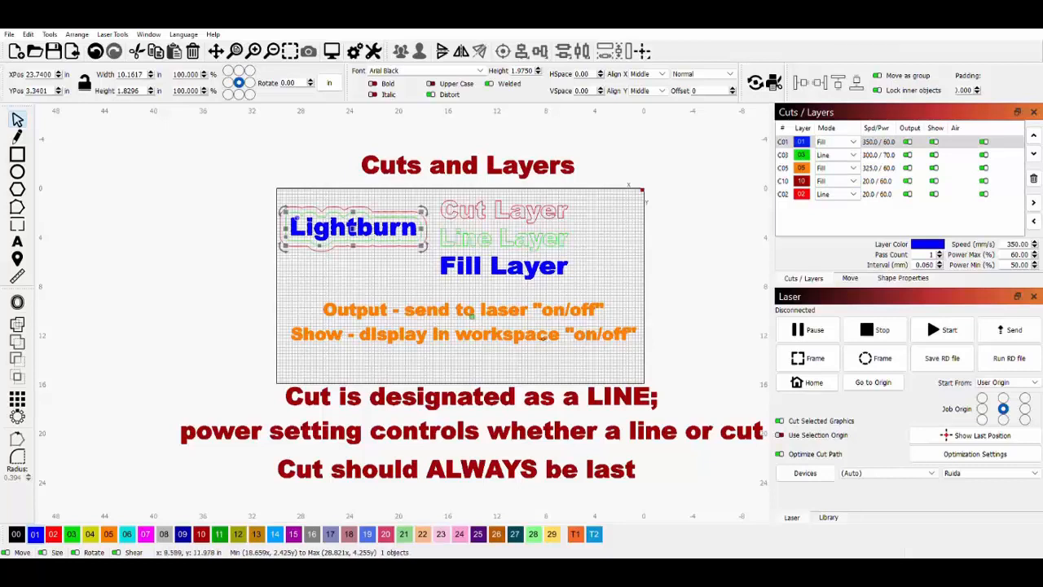
left_click(875, 170)
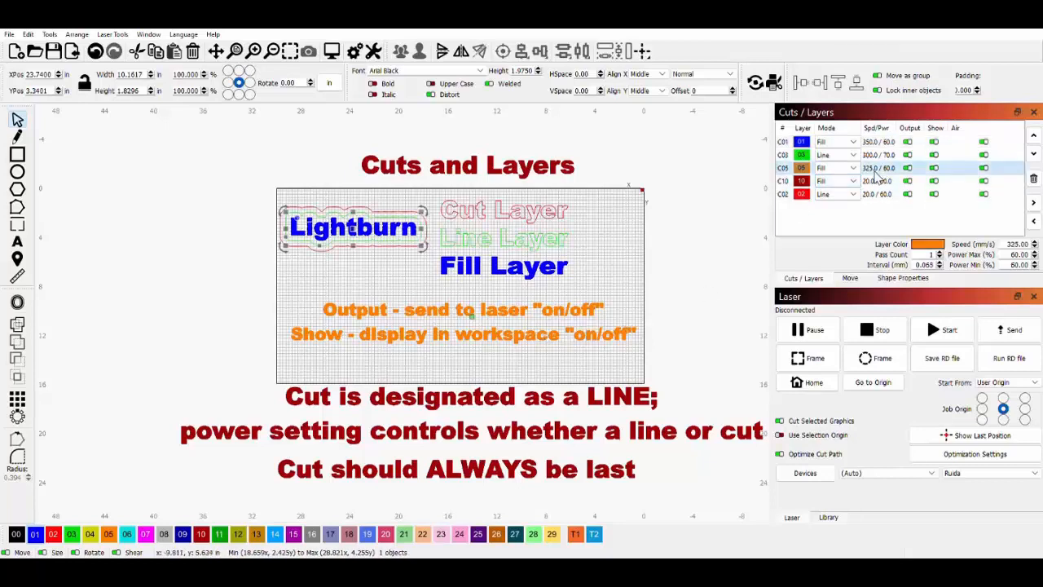
left_click(1033, 154)
left_click(1034, 154)
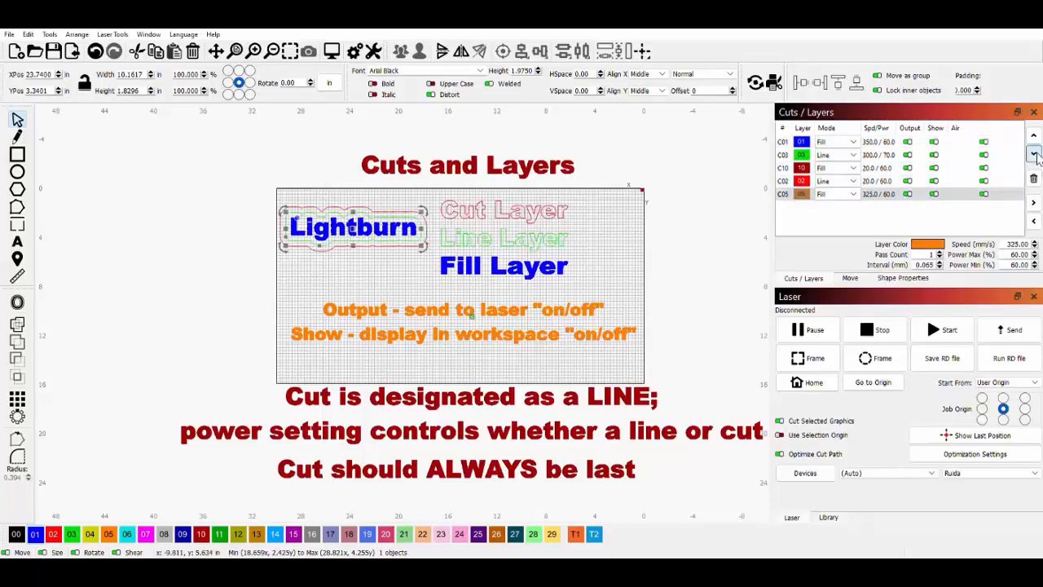
left_click(853, 221)
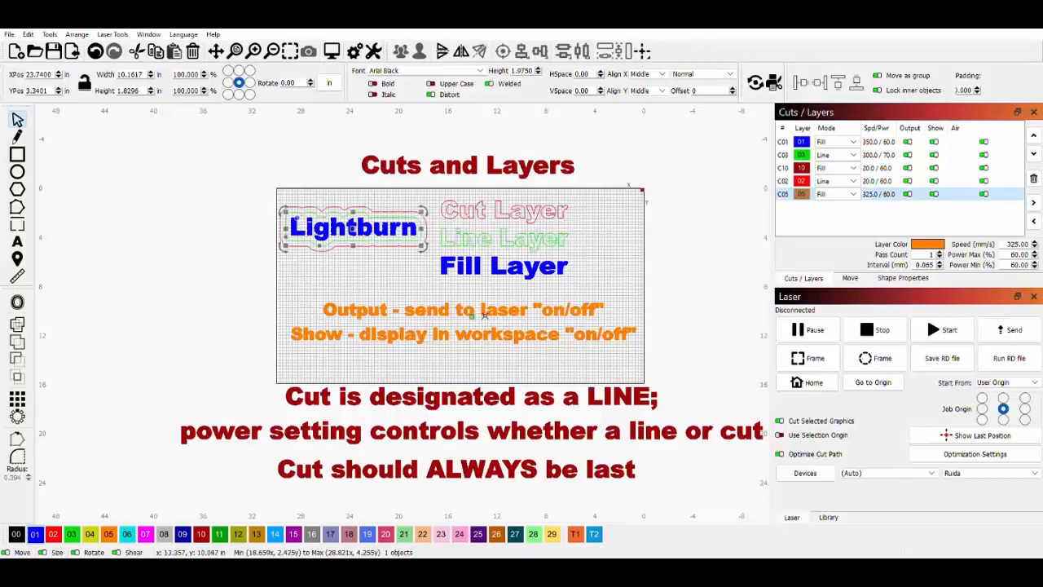
Select the orange Output and Show text and turn off laser output for its fill layer 05.
left_click(482, 315)
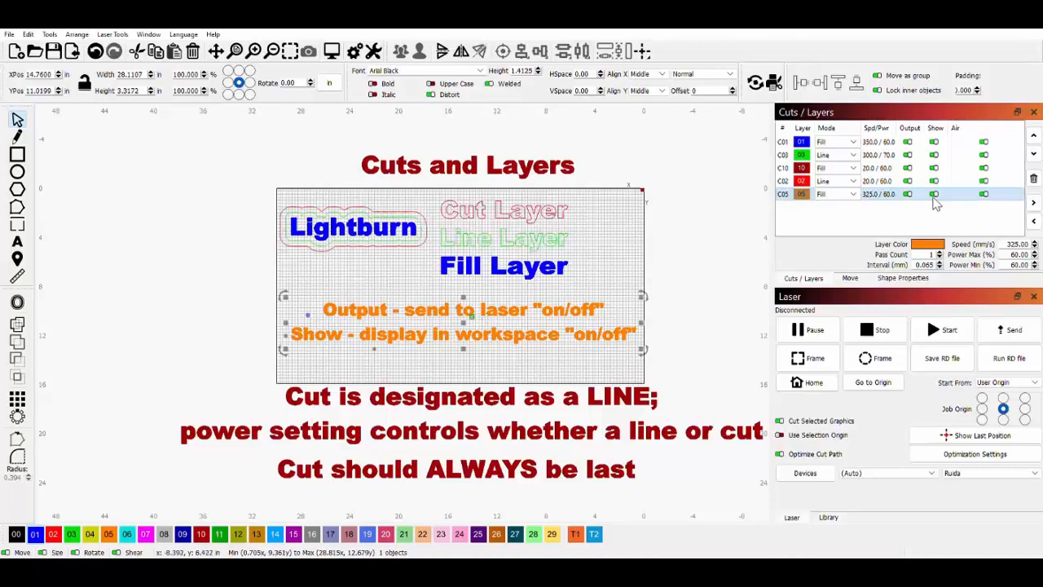
left_click(907, 195)
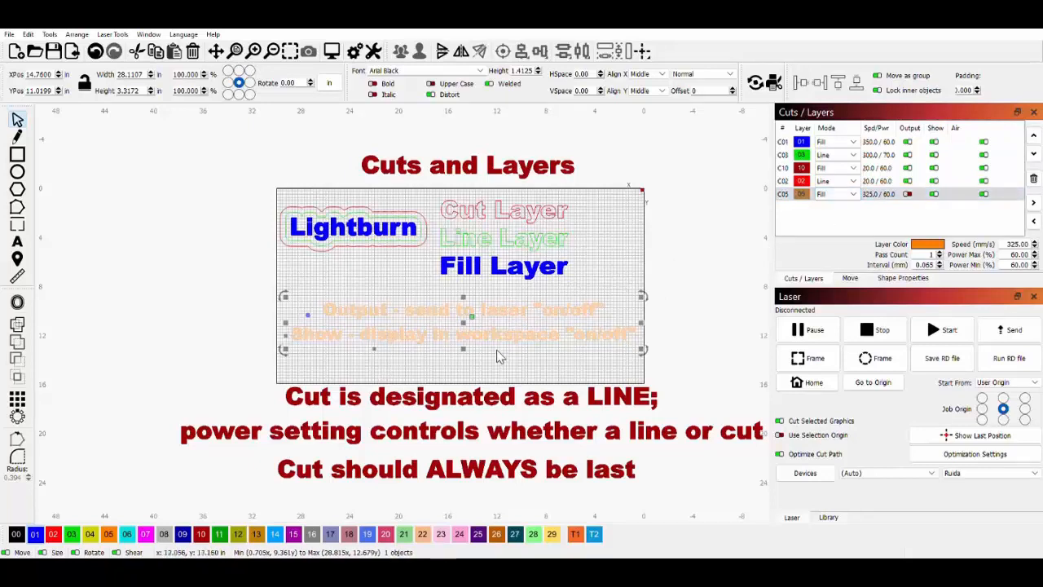
Try the orange text on tool layer T2 and on layer 29, and return it to layer 05.
left_click(594, 534)
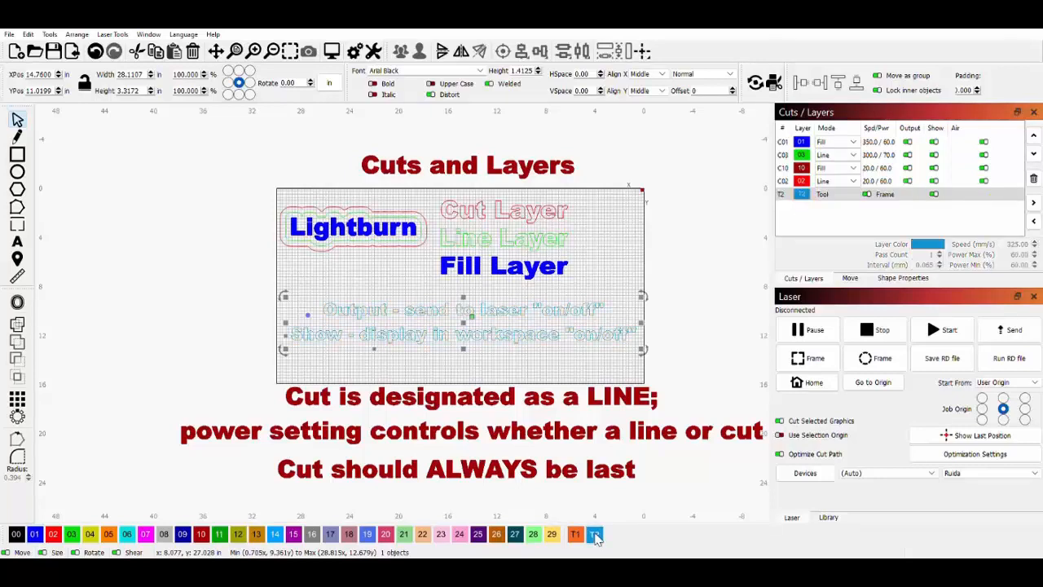
left_click(552, 535)
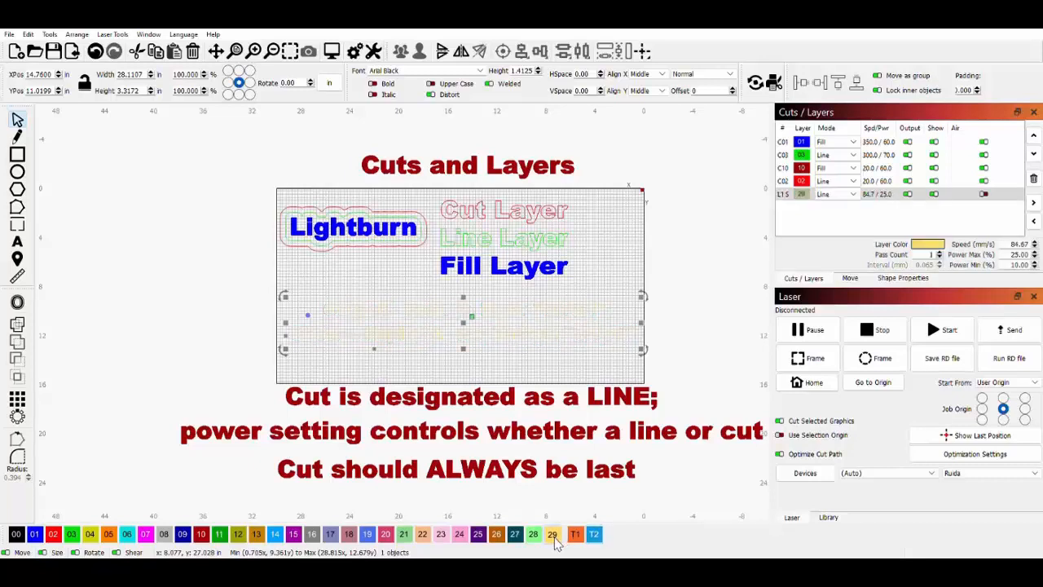
left_click(109, 534)
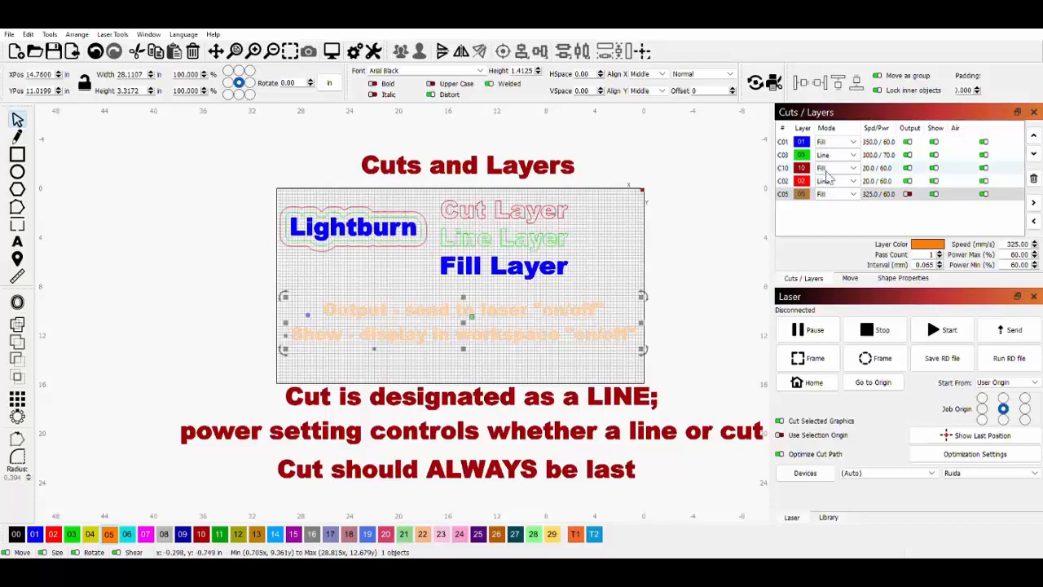
Move the blue fill layer 01 two places down the cut order and back up to the first place.
left_click(874, 144)
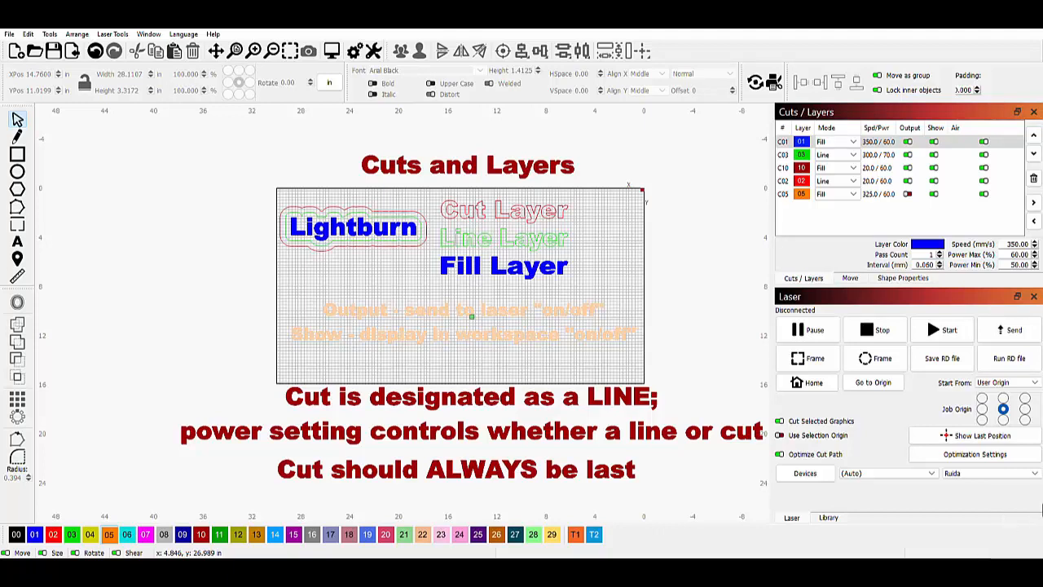
left_click(879, 143)
left_click(1034, 154)
left_click(1034, 154)
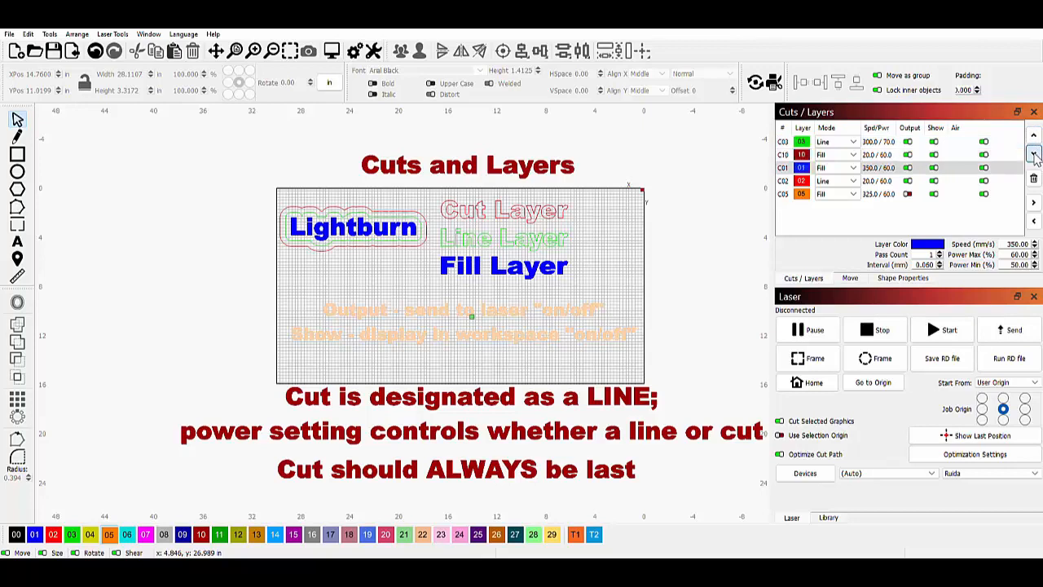
left_click(1033, 136)
left_click(1034, 135)
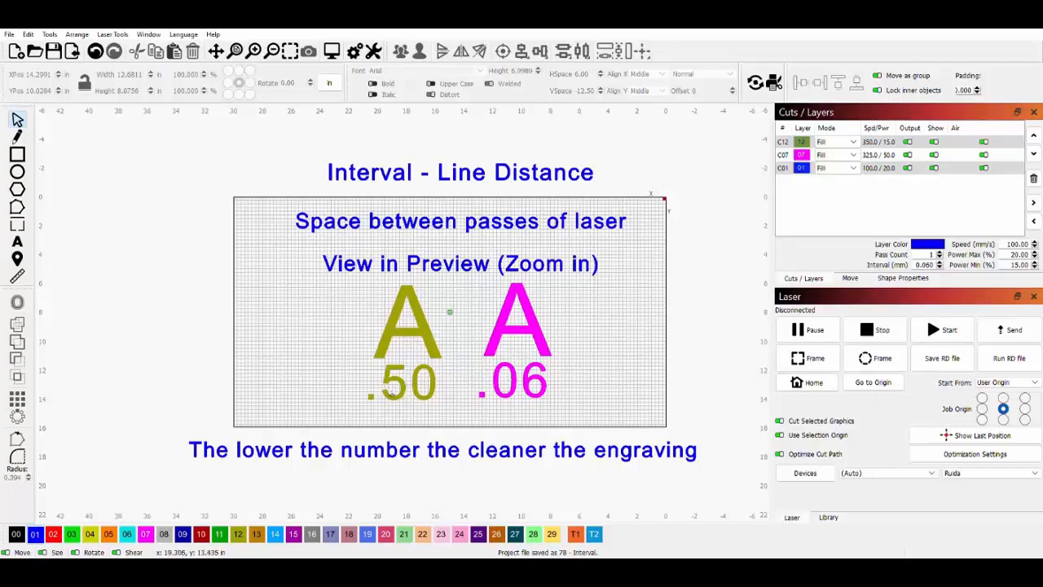
Examine the interval settings of layers 12 and 07, and preview both letters A together with their .50 and .06 labels.
left_click(884, 144)
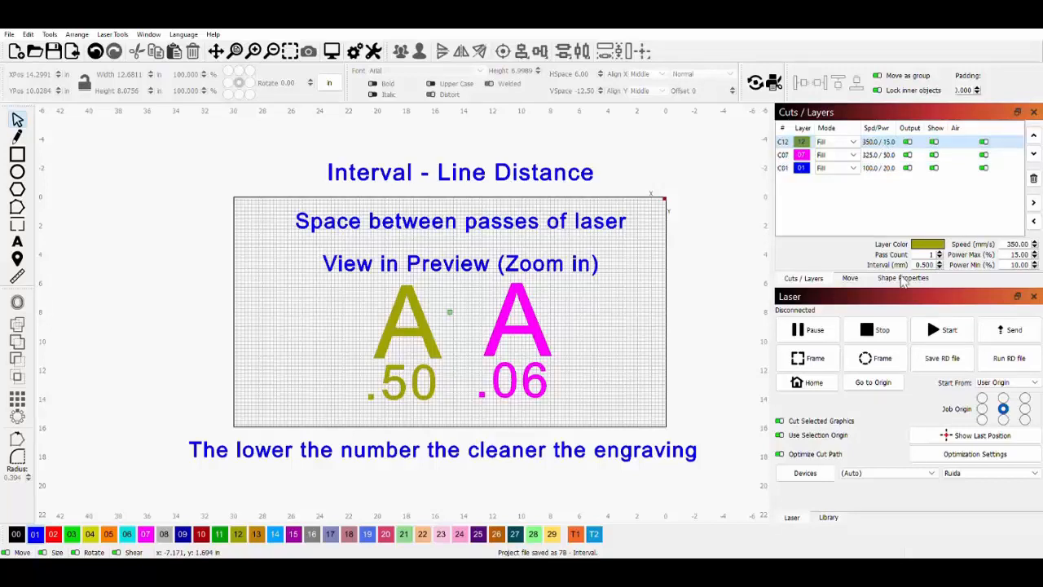
left_click(524, 313)
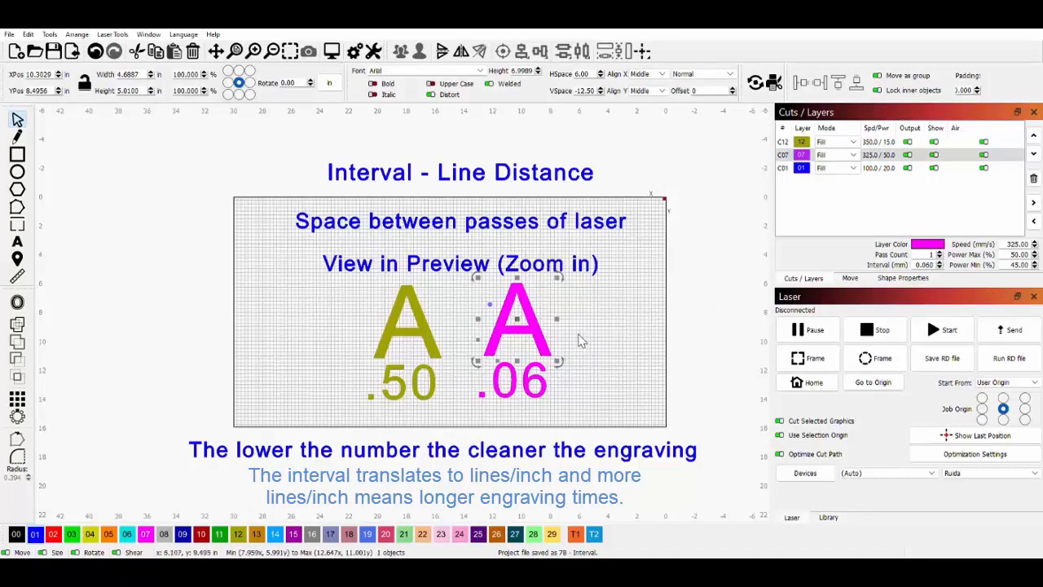
left_click(613, 367)
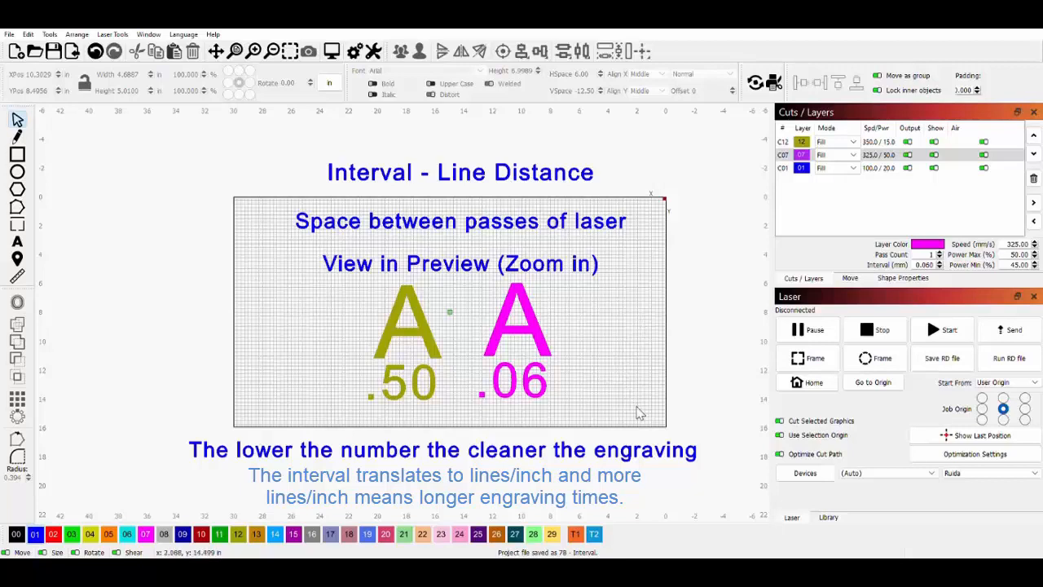
mouse_move(640, 413)
left_mouse_down()
mouse_move(416, 404)
mouse_move(292, 302)
left_mouse_up()
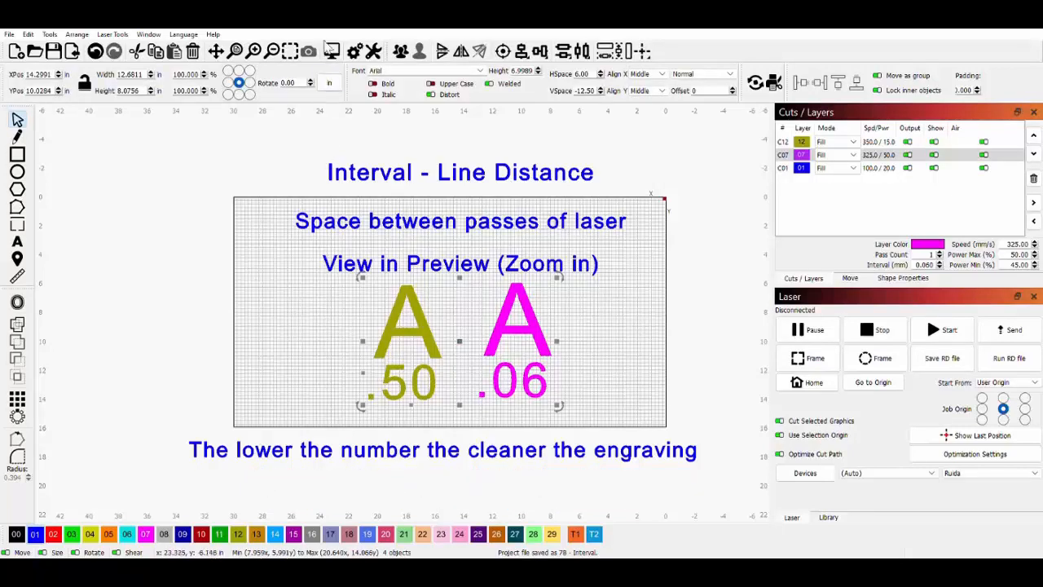
left_click(331, 51)
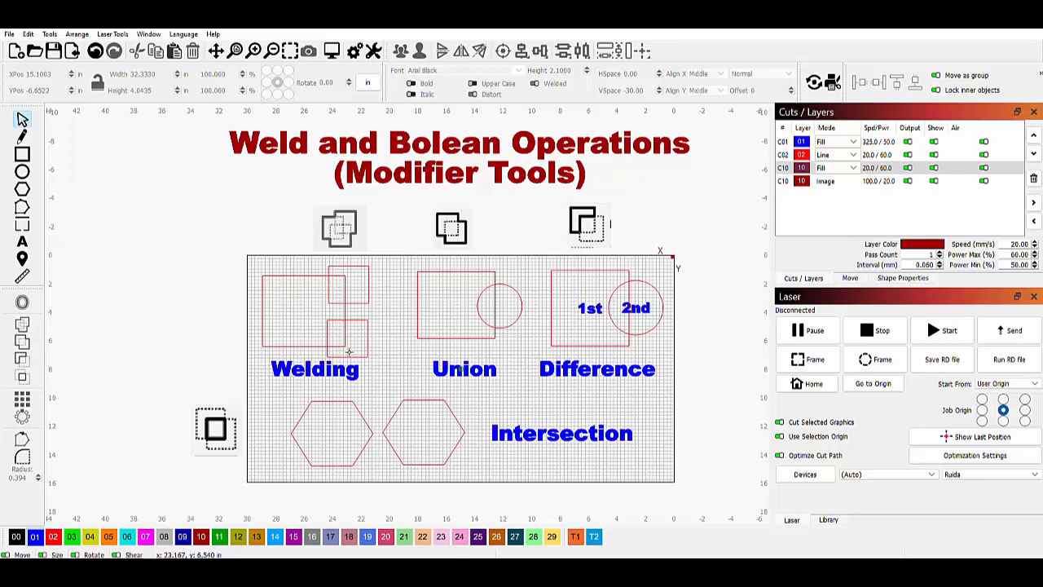
Weld the three overlapping rectangles above the Welding label, and combine the square and circle above Union with Boolean Union.
left_click_drag(386, 362, 271, 275)
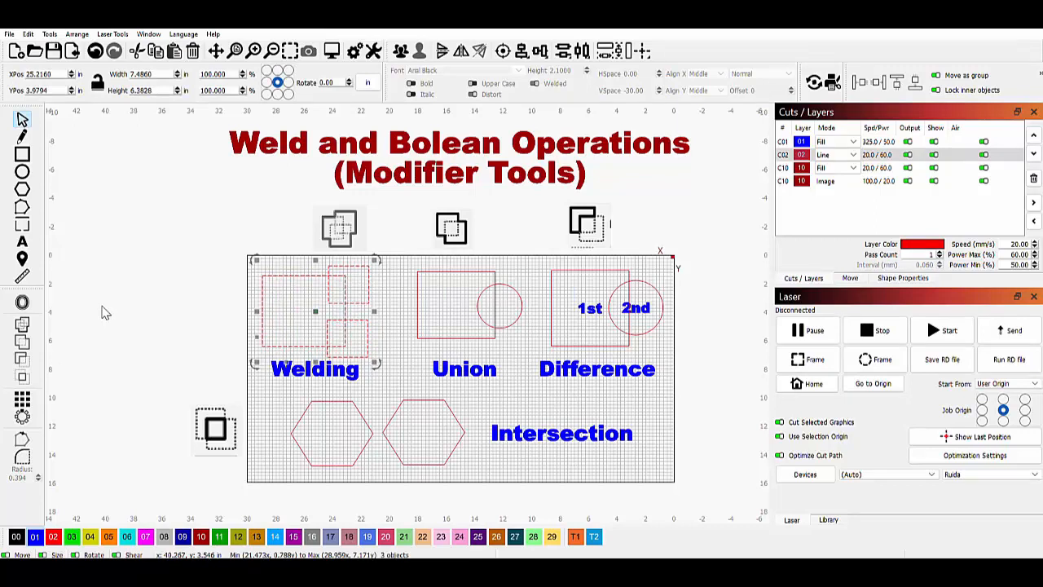
left_click(22, 326)
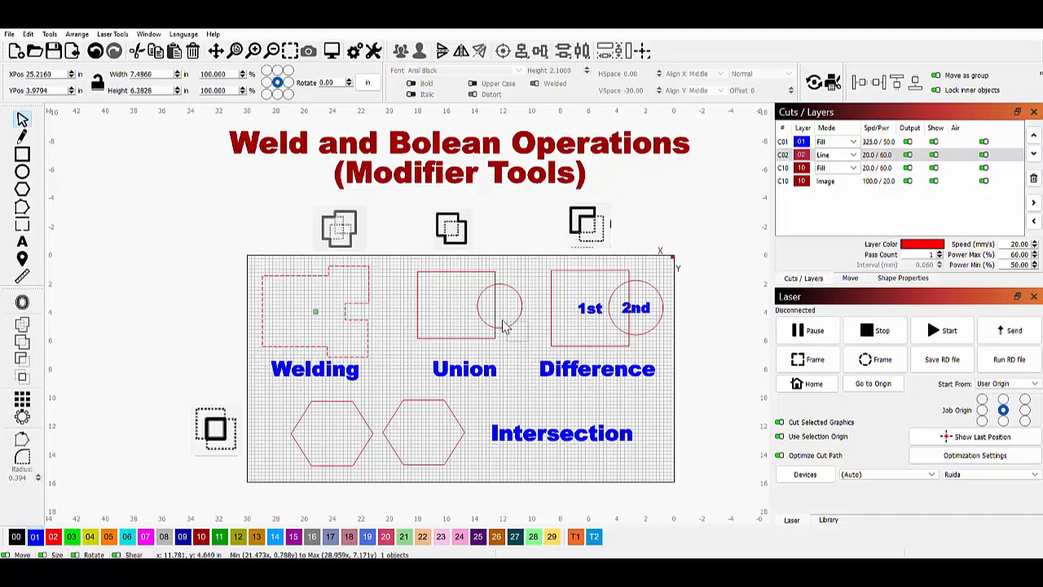
left_click(410, 274)
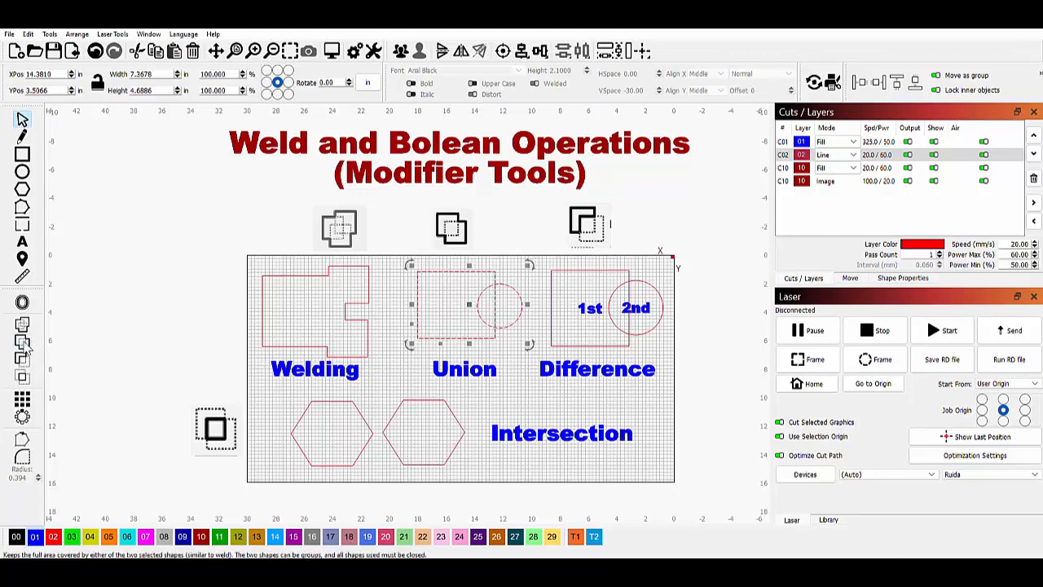
left_click(26, 347)
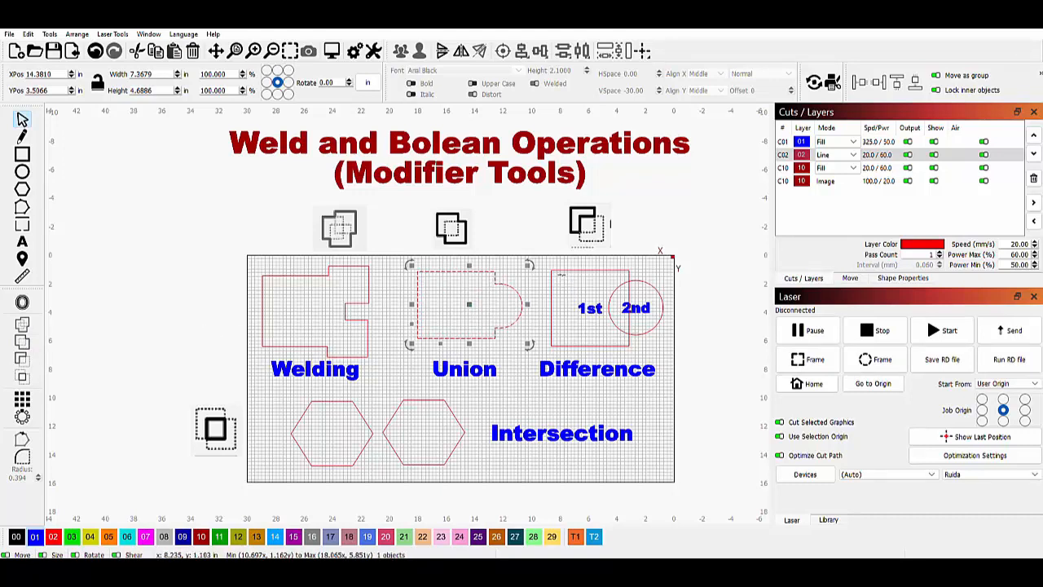
Subtract the circle marked 2nd from the square marked 1st with Boolean Difference.
left_click(560, 275)
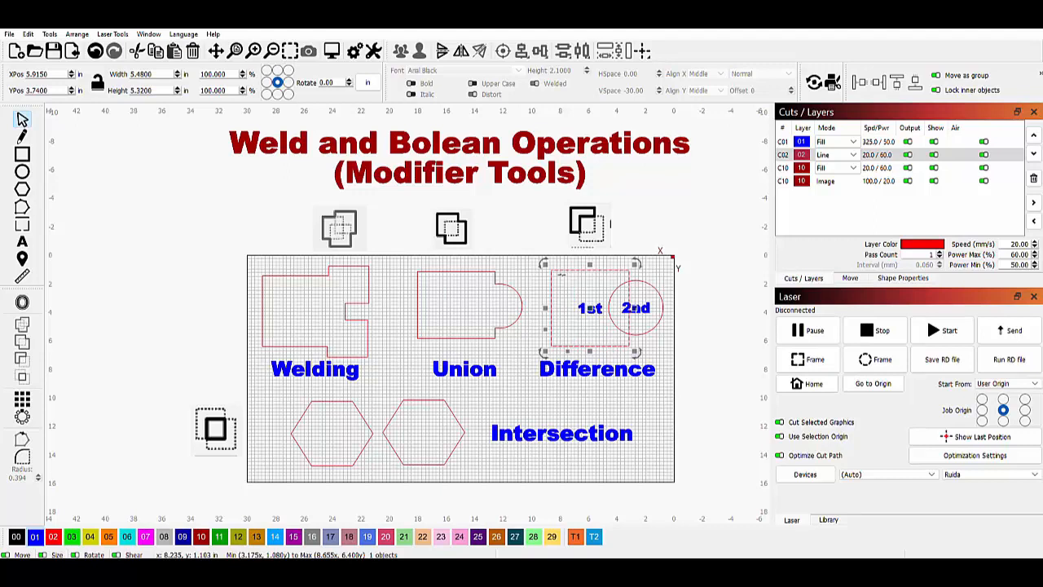
left_click(660, 295, "shift")
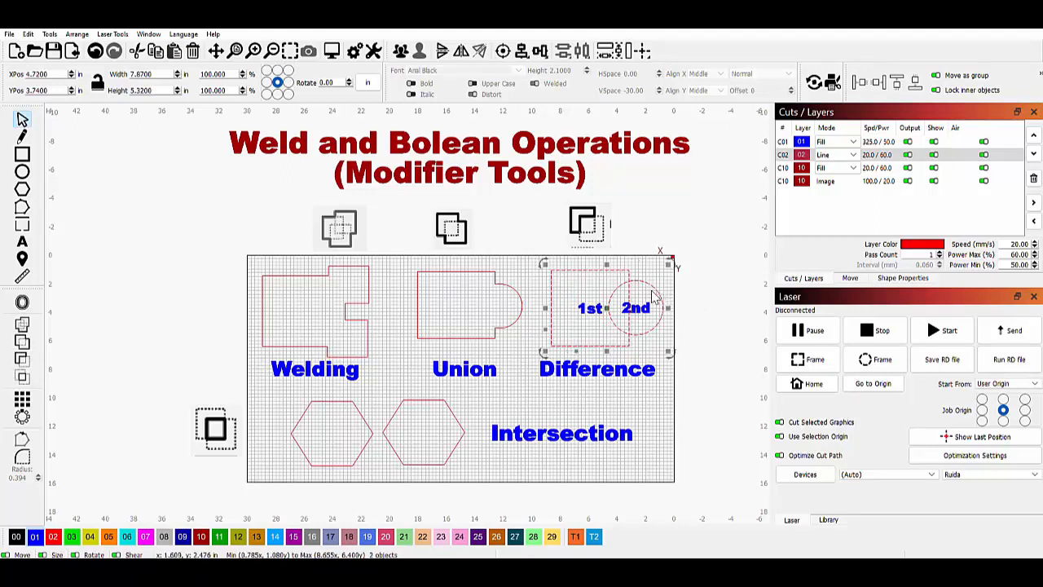
left_click(22, 362)
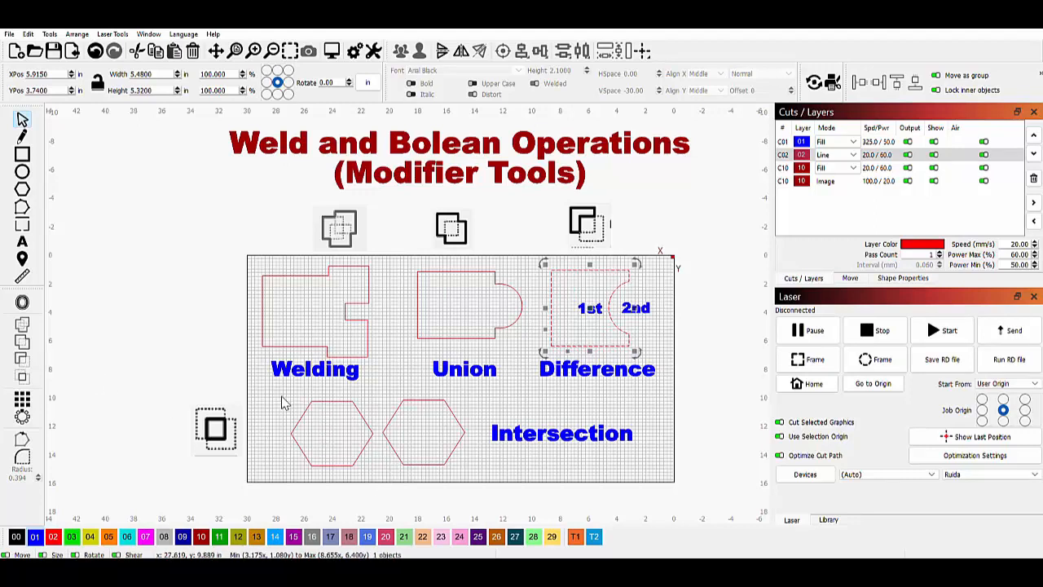
Move the right hexagon so it half overlaps the left one, and keep only their common area with Boolean Intersection.
left_click(461, 448)
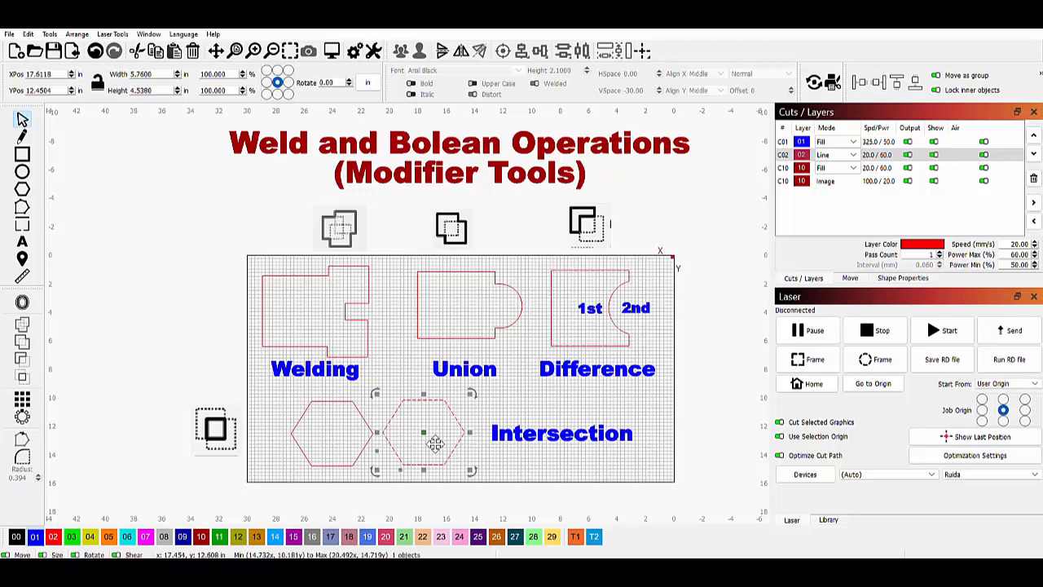
left_click_drag(424, 438, 376, 439)
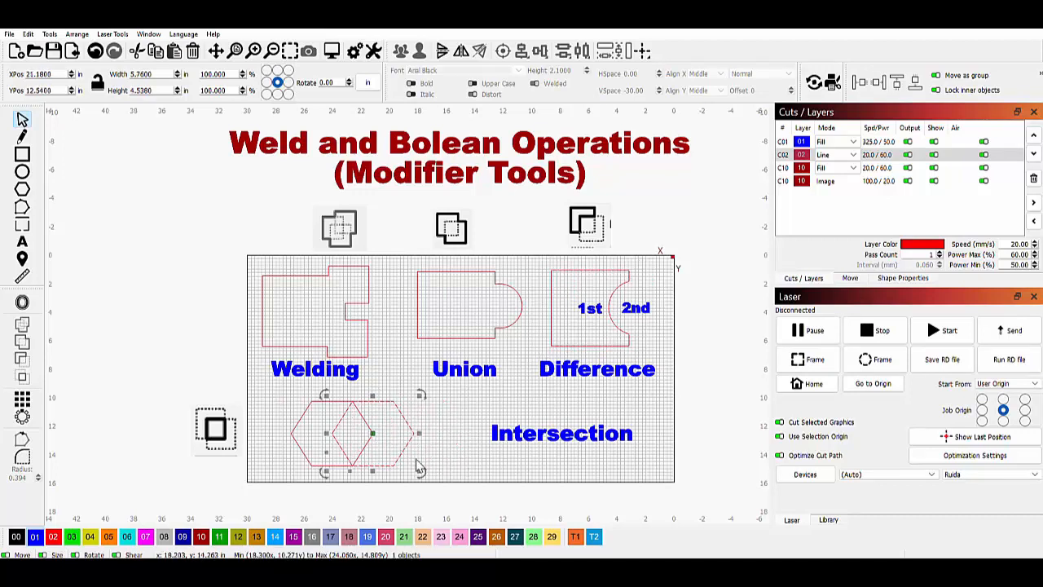
left_click(440, 470)
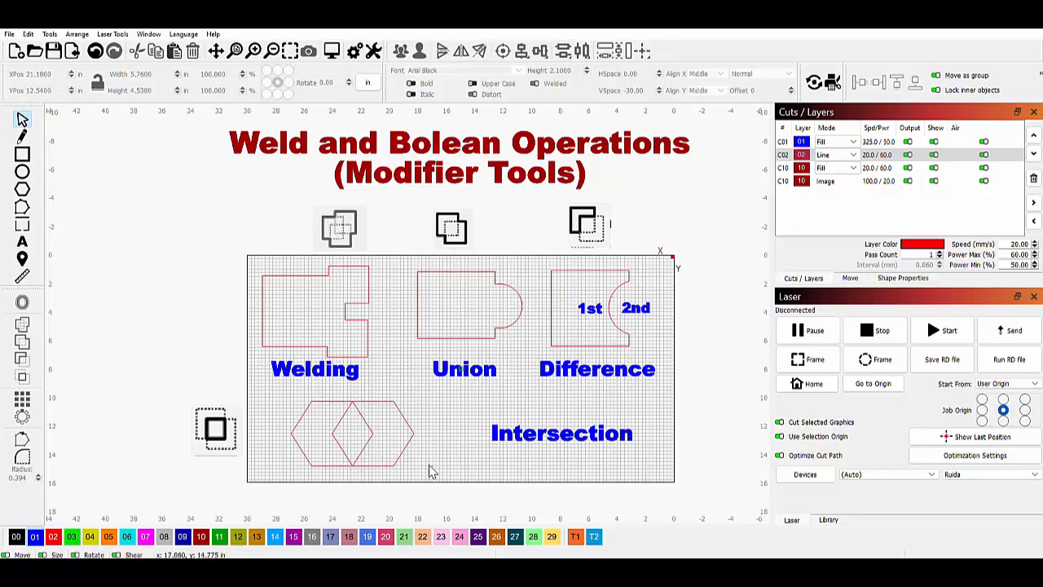
left_click_drag(315, 438, 282, 397)
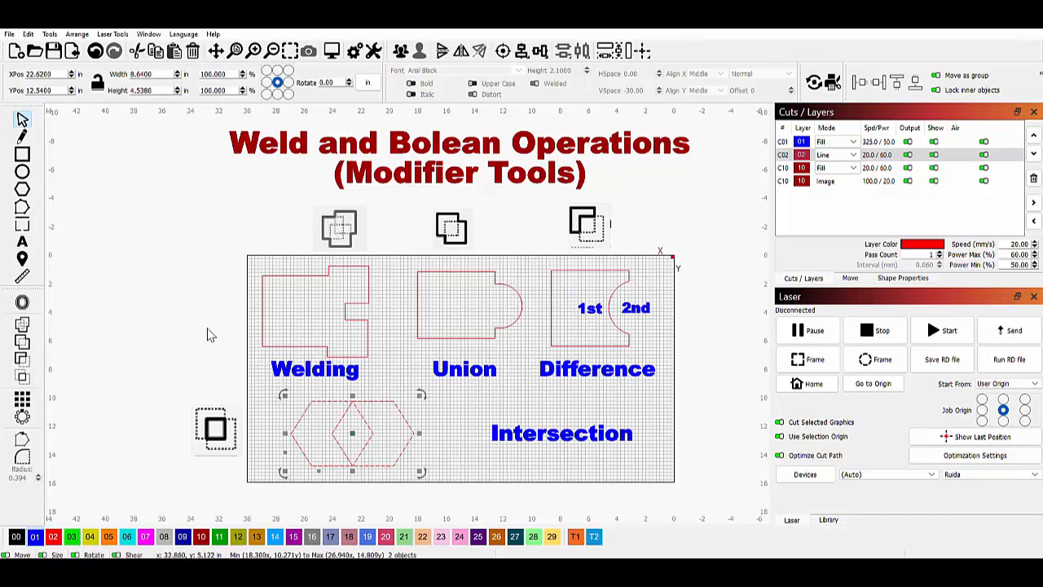
left_click(22, 377)
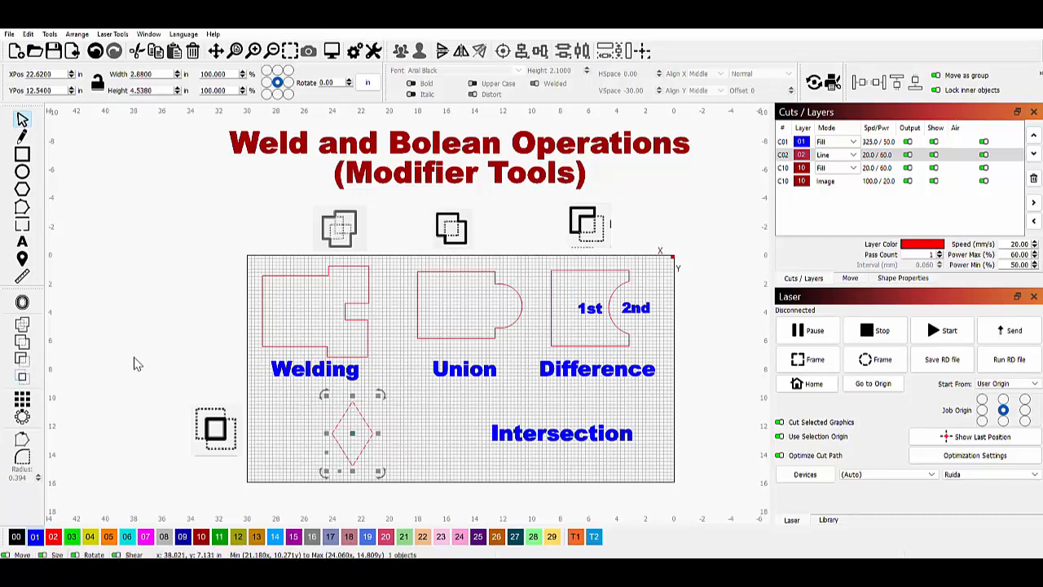
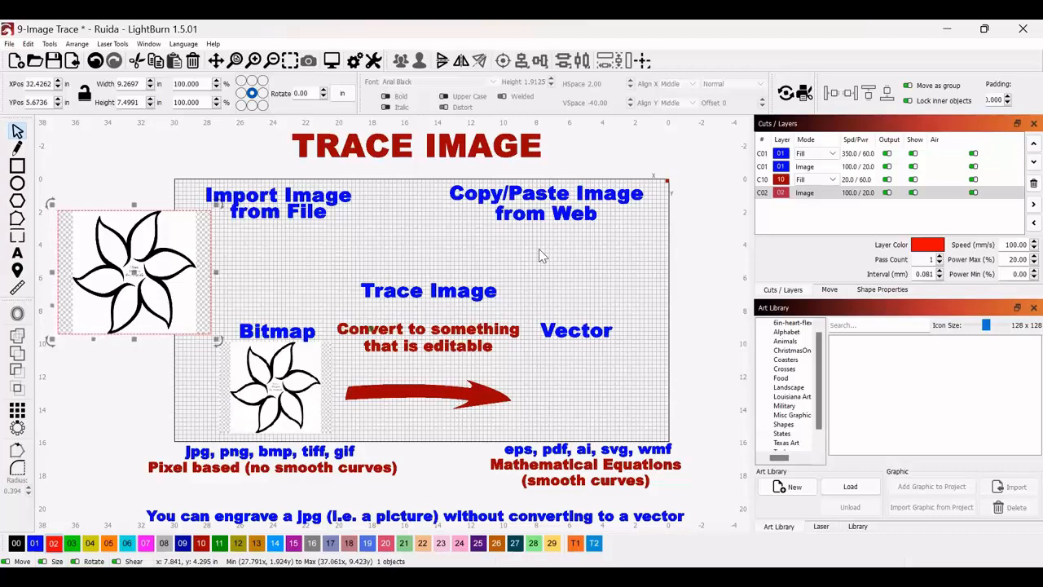
Paste the copied longhorn image, scale it to about 10.87 by 5.99 in, and place it under the Copy/Paste Image from Web heading.
right_click(539, 251)
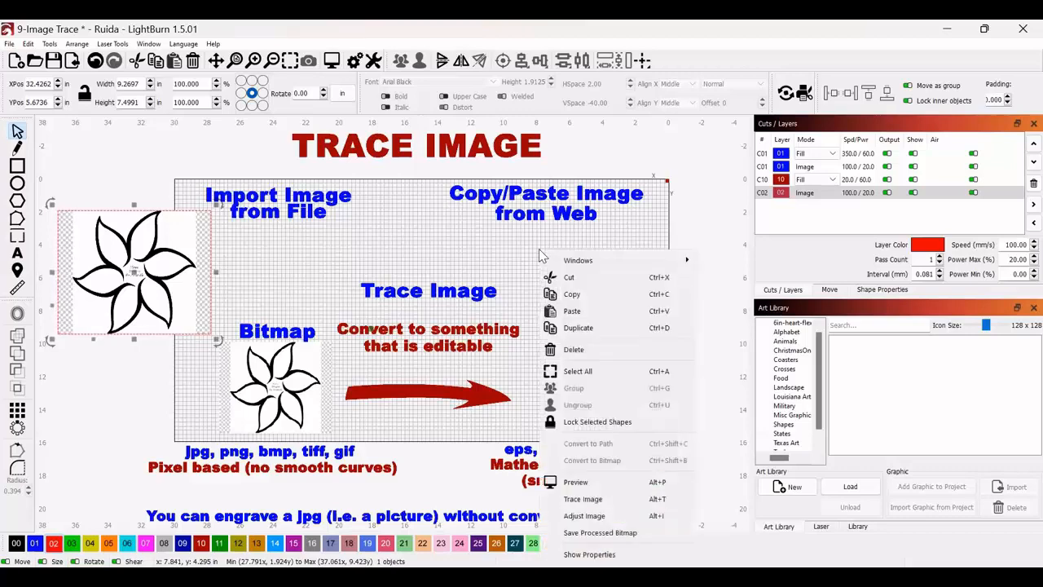
left_click(576, 312)
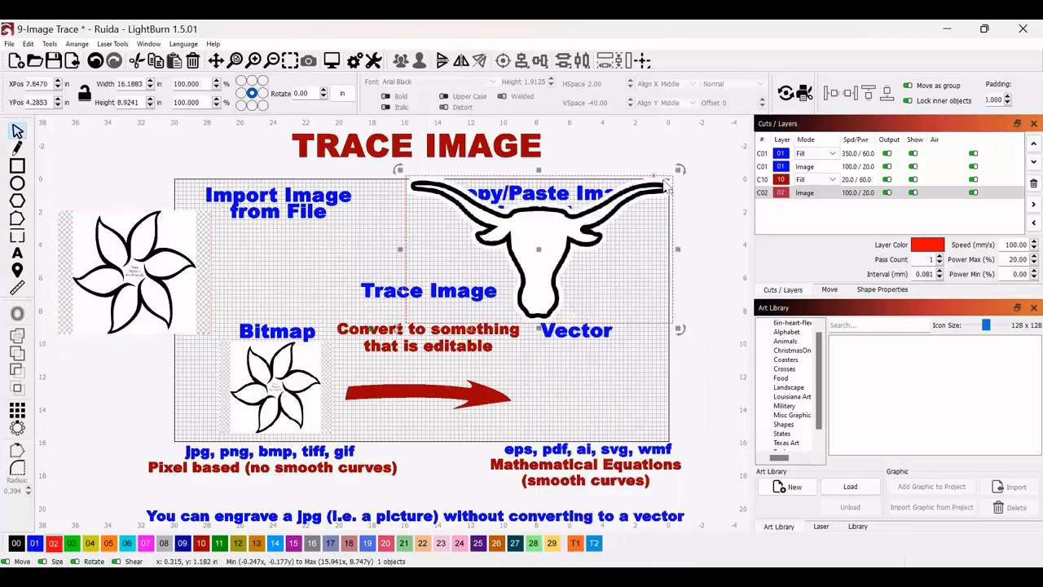
left_click_drag(677, 171, 592, 223)
left_click_drag(526, 278, 594, 271)
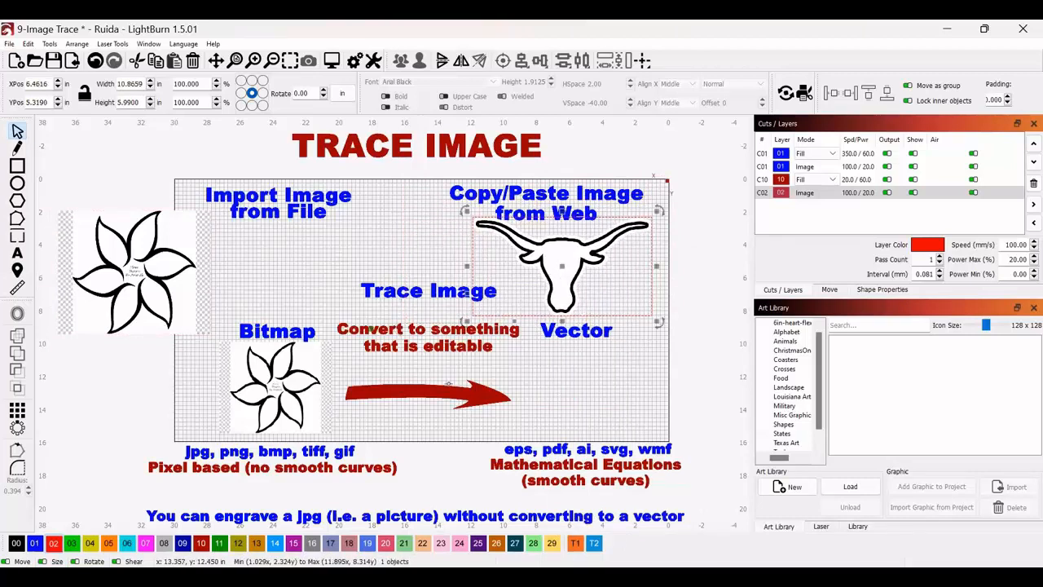
Open the Trace Image settings for the flower bitmap under the Bitmap heading.
left_click(273, 389)
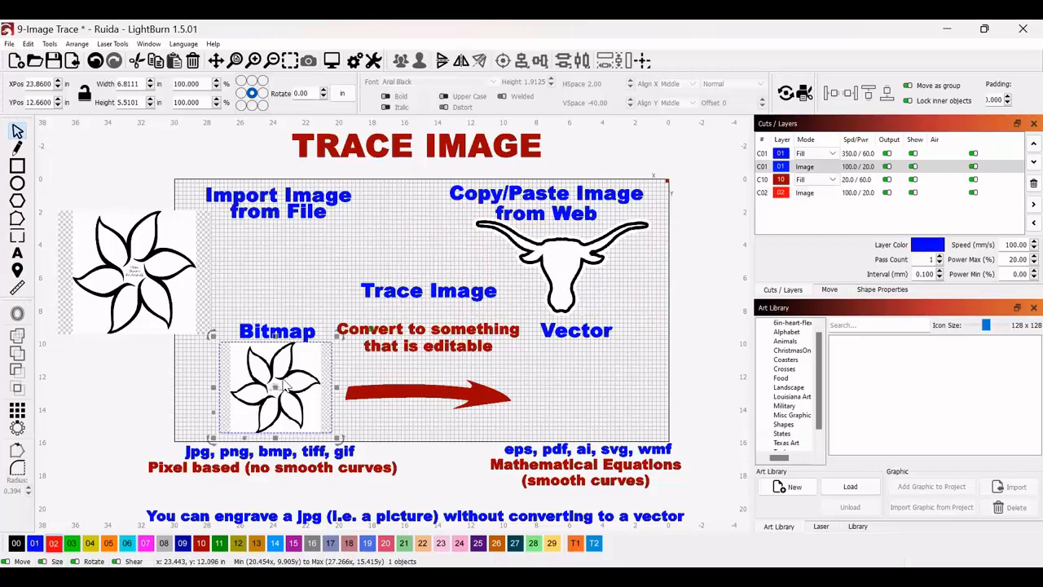
scroll(274, 389, "up", 1)
scroll(278, 387, "up", 1)
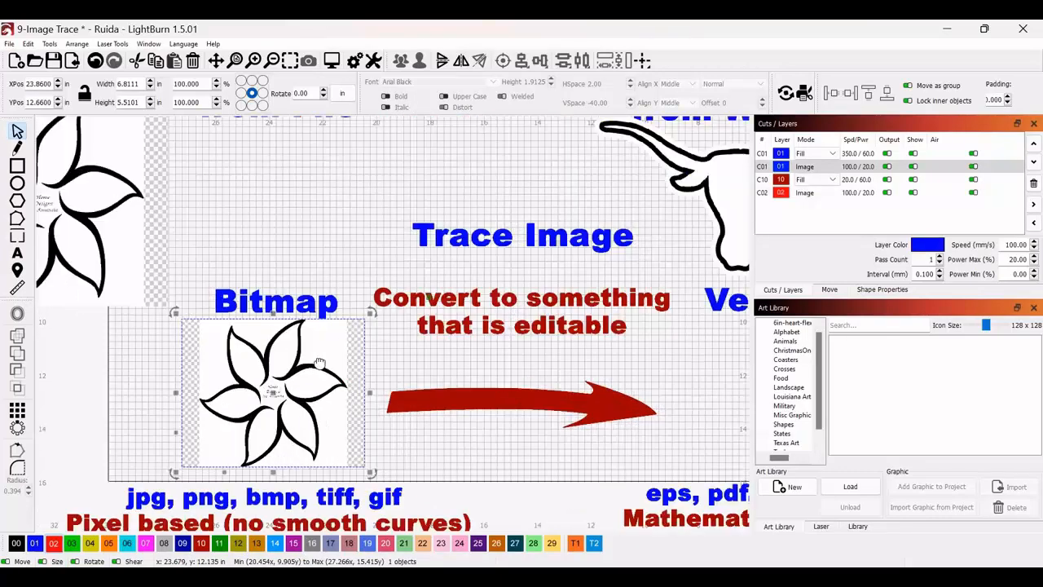
scroll(380, 336, "up", 1)
scroll(380, 345, "up", 3)
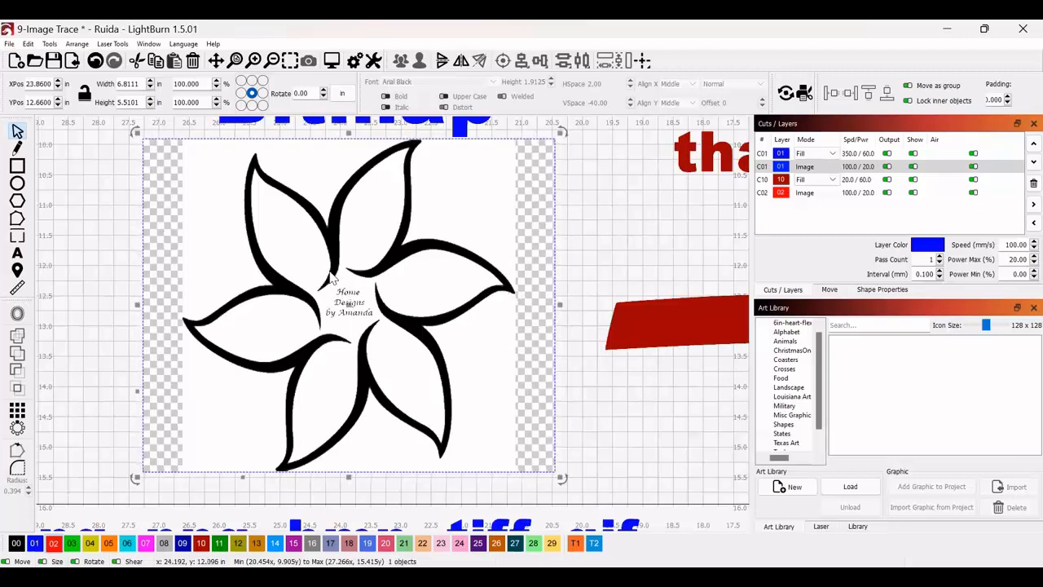
right_click(331, 278)
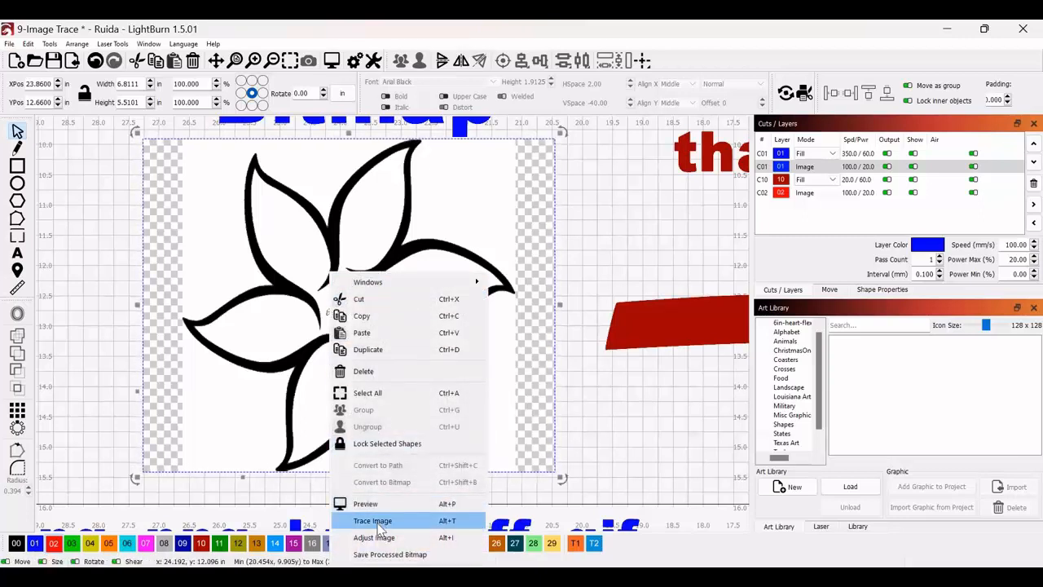
left_click(374, 521)
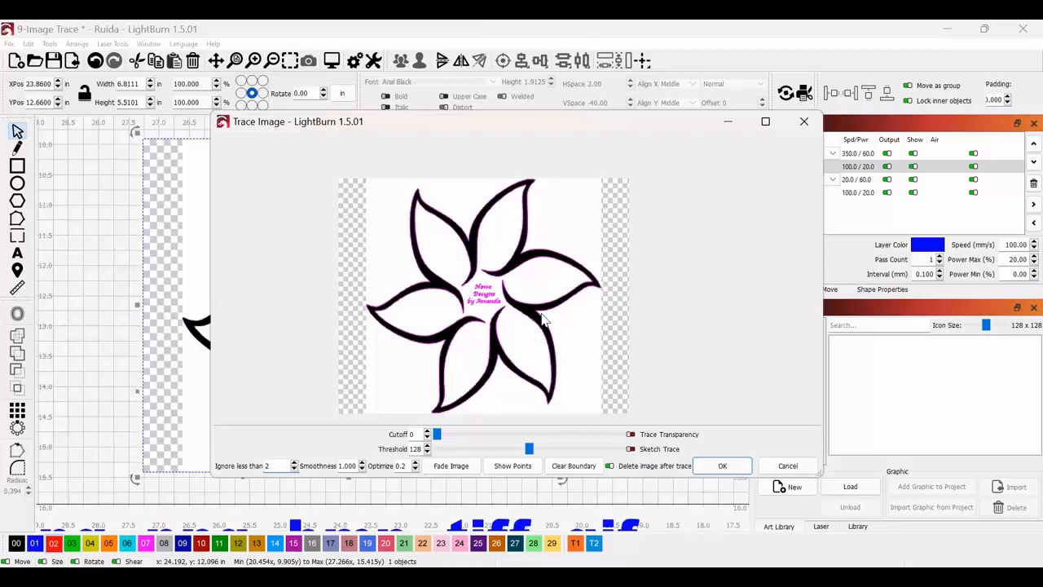
Trace the flower bitmap at cutoff 0 and threshold 128, with Delete image after trace turned off.
scroll(532, 298, "up", 2)
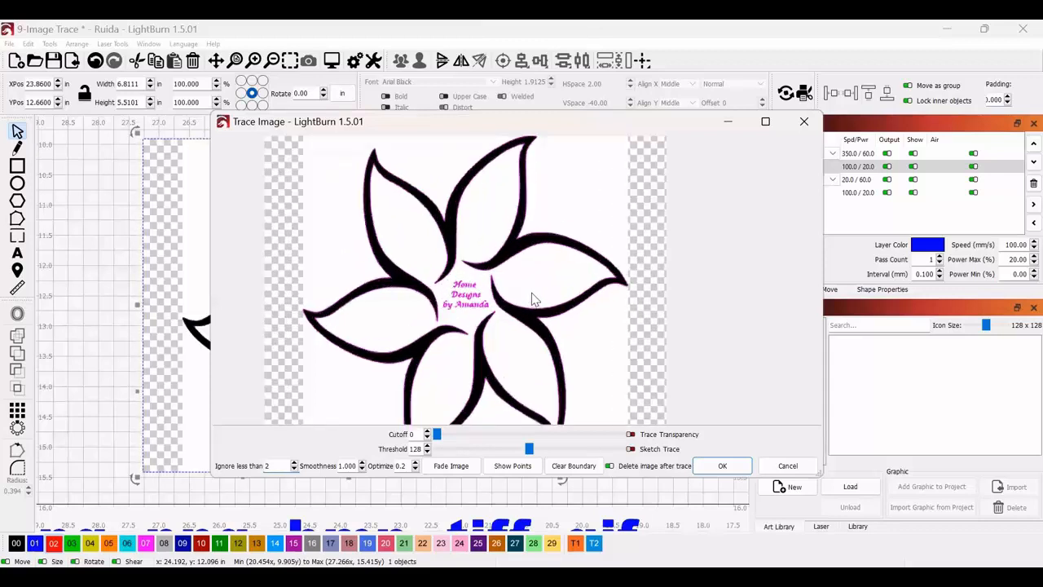
scroll(532, 298, "up", 4)
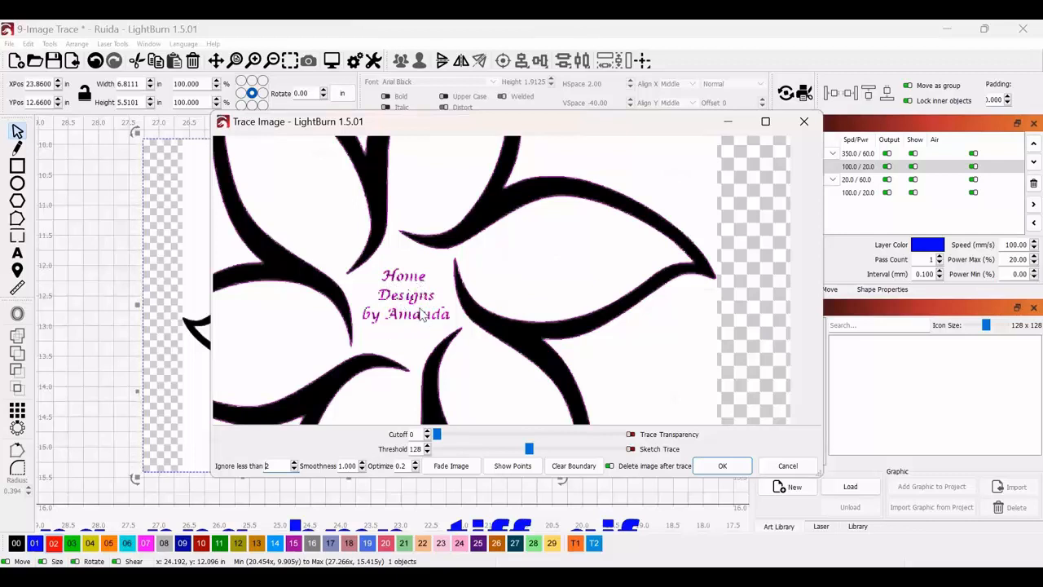
scroll(434, 309, "down", 5)
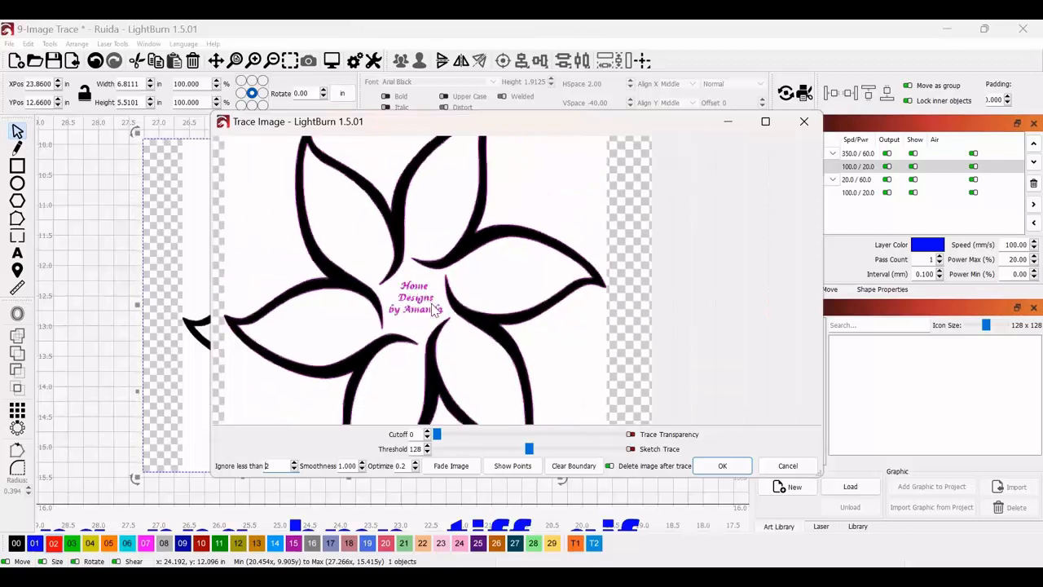
scroll(436, 311, "up", 3)
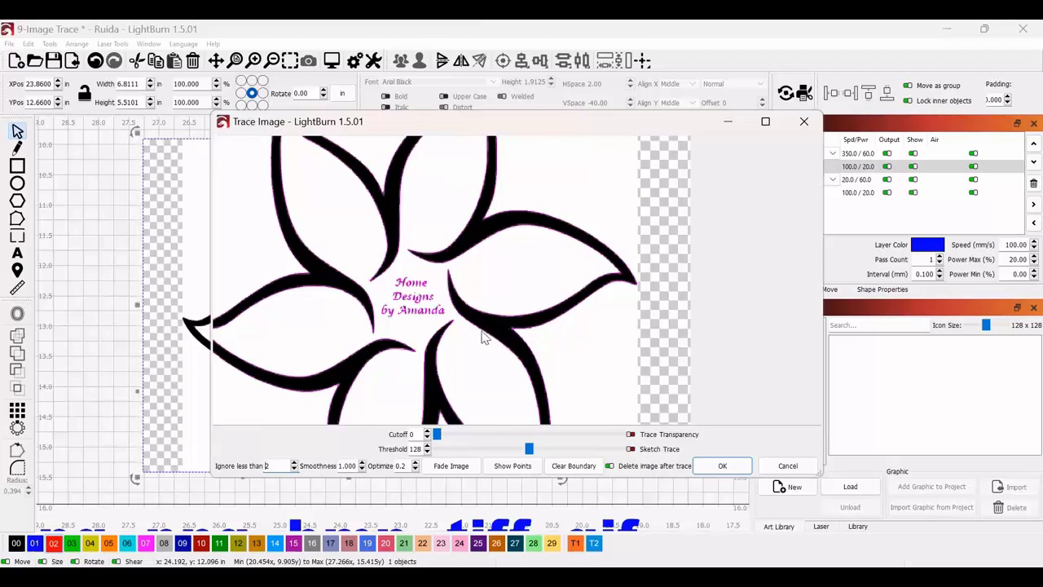
scroll(482, 337, "down", 1)
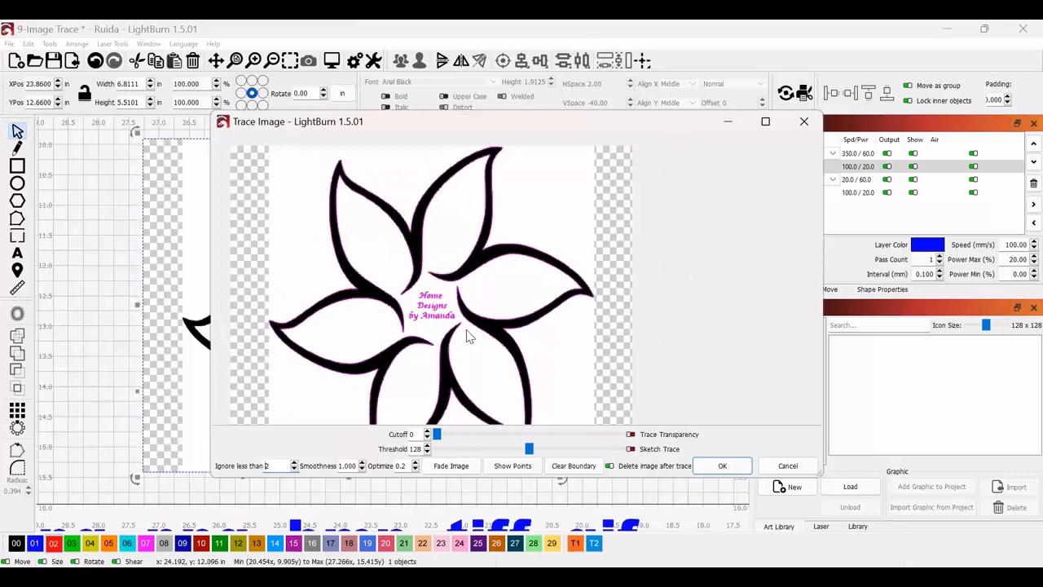
scroll(471, 327, "up", 2)
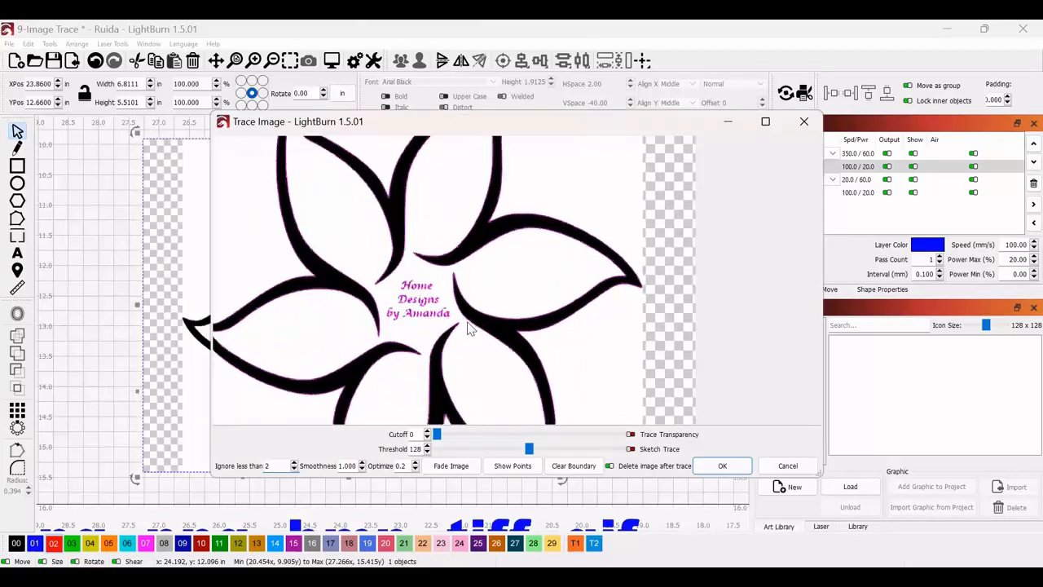
left_click_drag(422, 344, 477, 328)
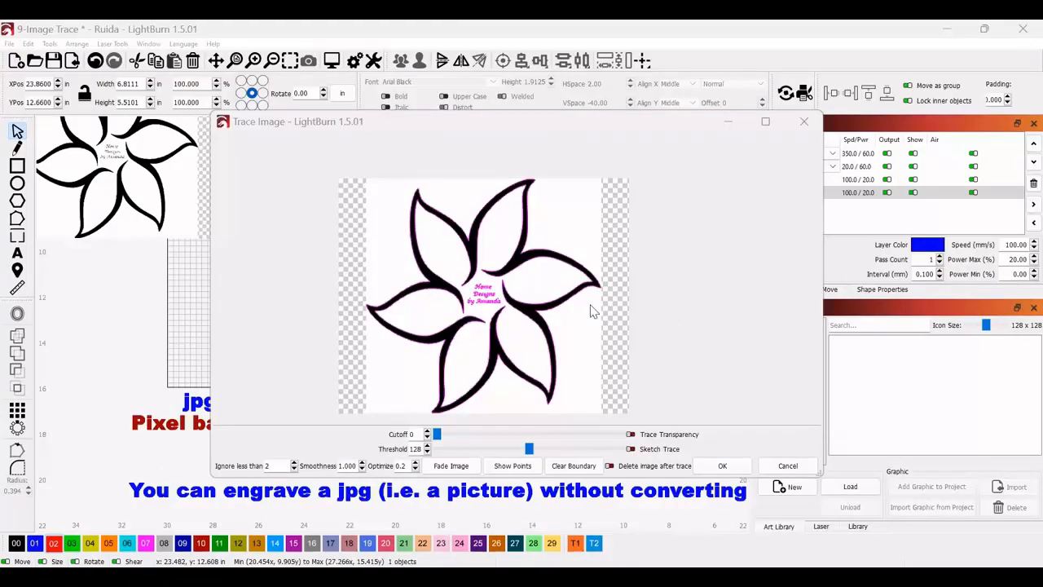
left_click(722, 467)
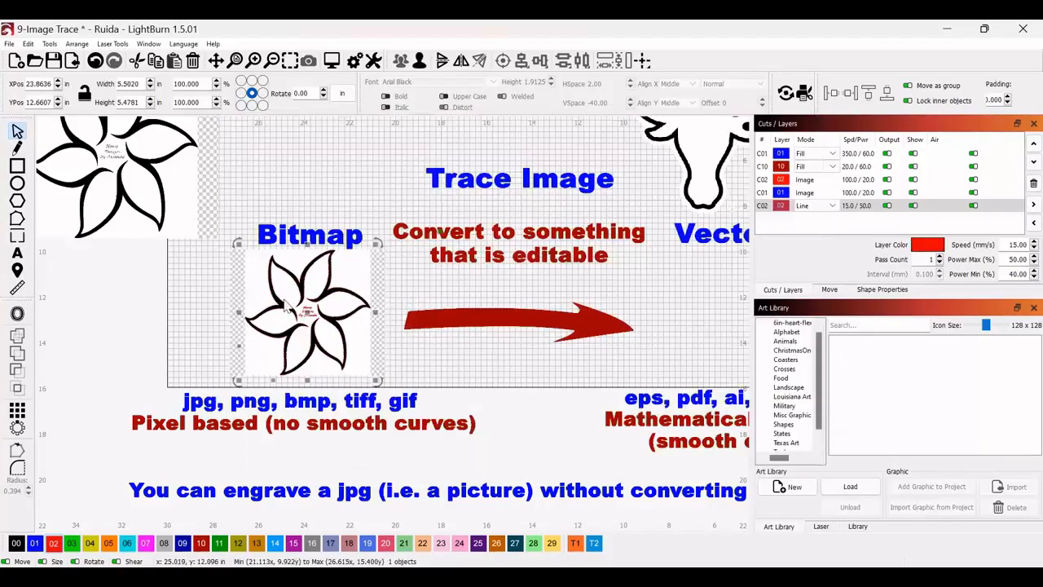
Move the traced flower outline off the bitmap to the empty area under the Vector heading.
scroll(286, 309, "up", 4)
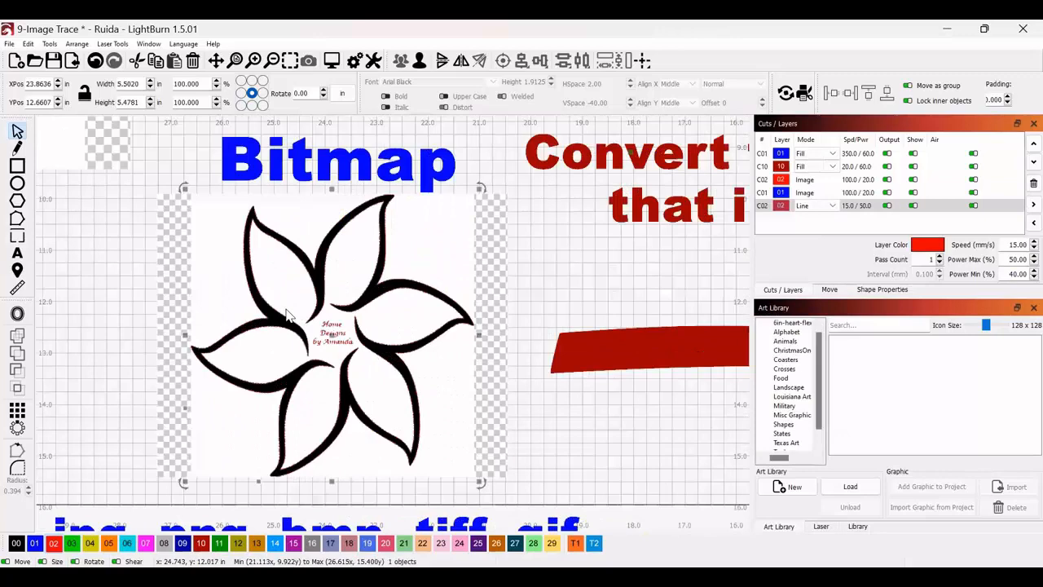
scroll(286, 314, "down", 1)
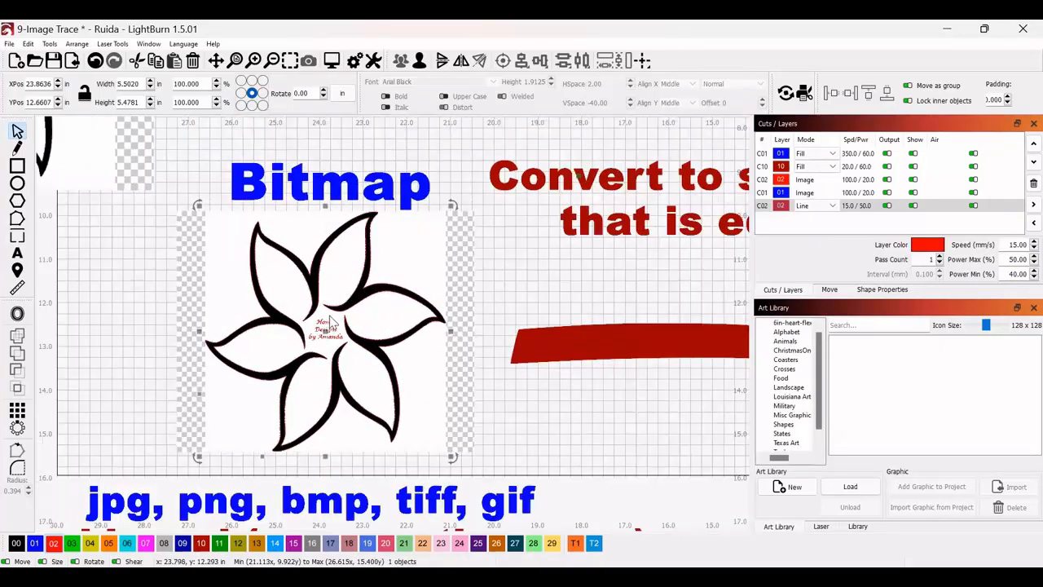
scroll(329, 323, "up", 3)
scroll(332, 320, "down", 1)
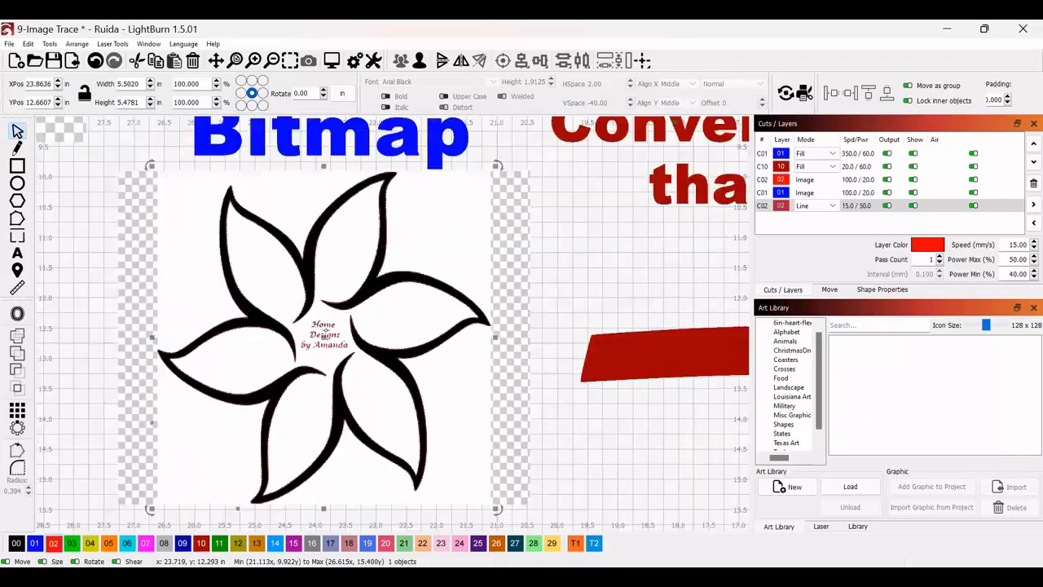
scroll(324, 332, "down", 1)
mouse_move(326, 331)
left_mouse_down()
mouse_move(604, 330)
mouse_move(231, 324)
mouse_move(562, 326)
mouse_move(627, 336)
left_mouse_up()
scroll(608, 342, "down", 3)
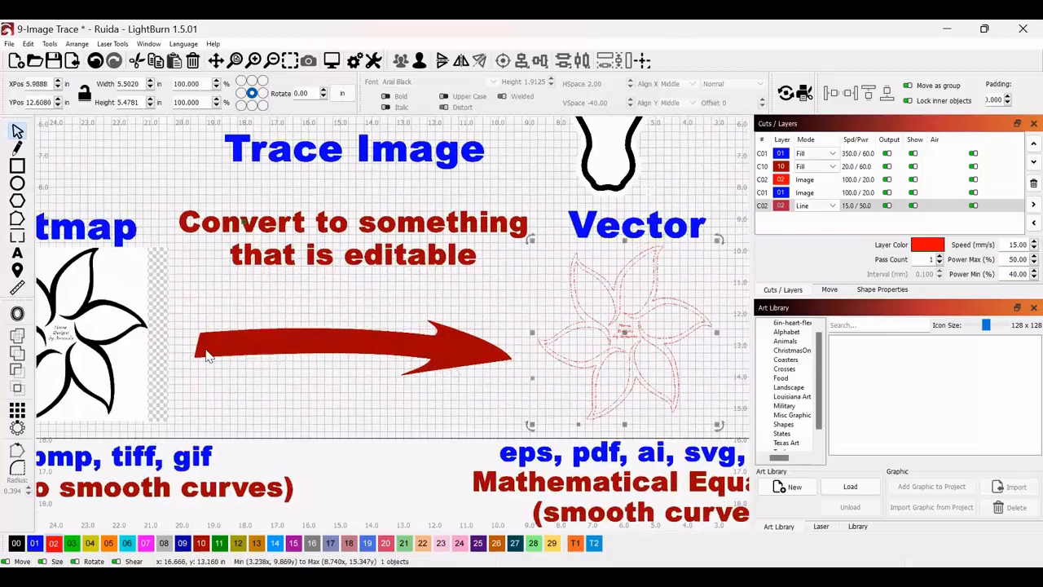
Trace the flower bitmap again with Delete image after trace turned on.
left_click(83, 349)
right_click(84, 346)
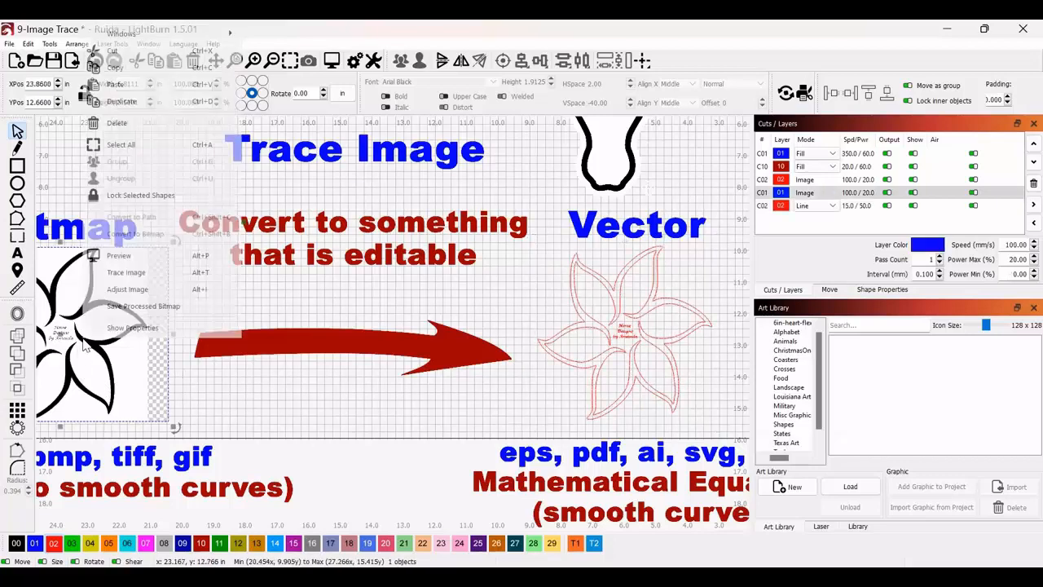
left_click(122, 273)
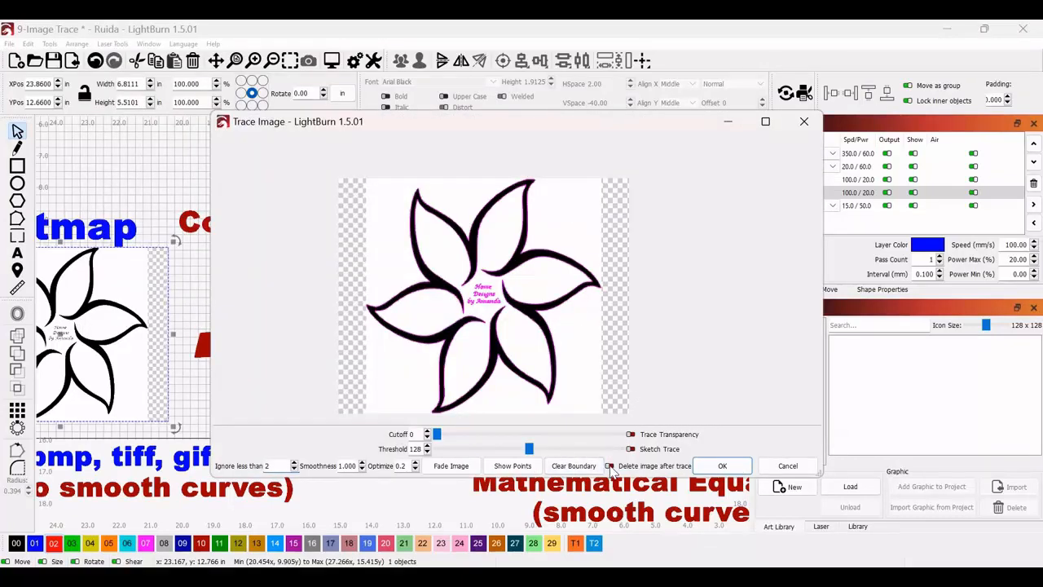
left_click(609, 466)
left_click(724, 466)
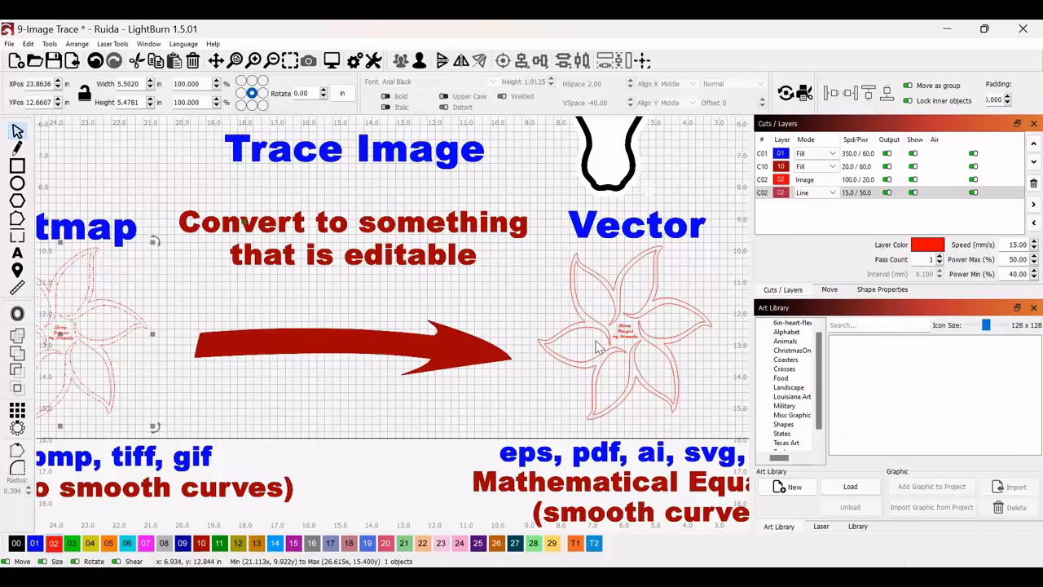
Ungroup the traced flower under the Vector heading and select its outer and inner petal outlines separately.
left_click(551, 308)
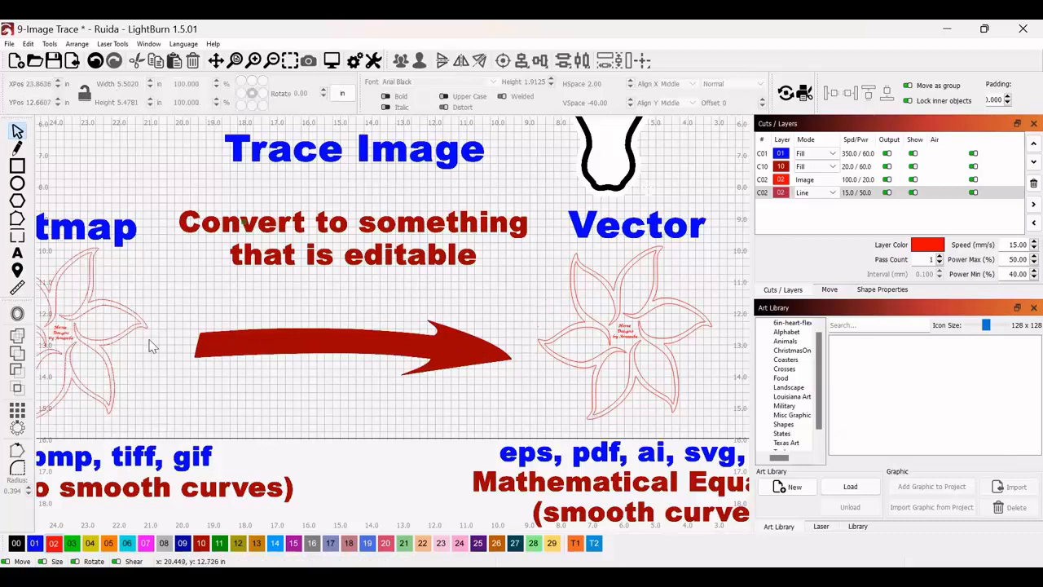
scroll(628, 326, "up", 1)
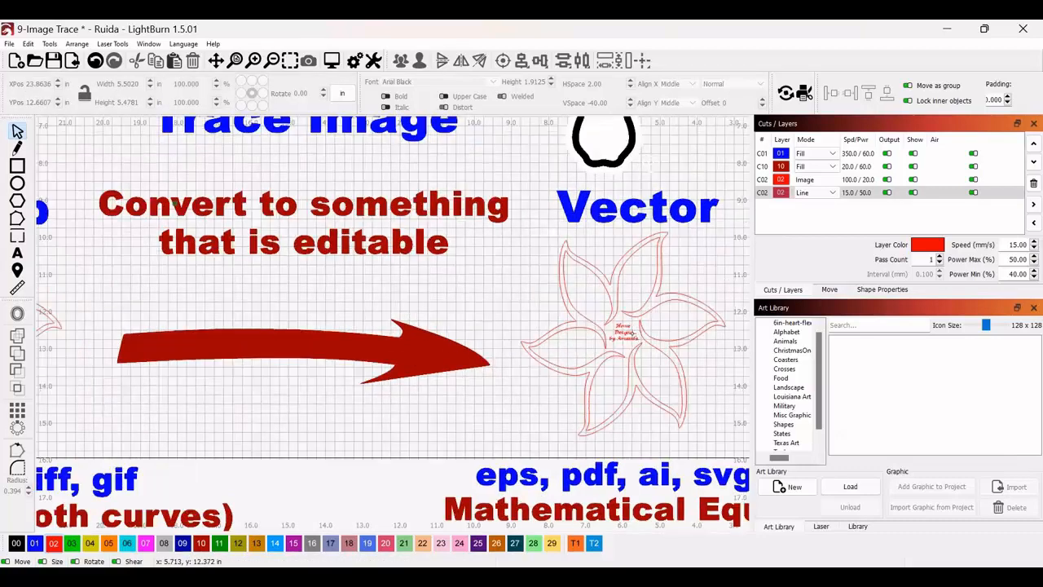
scroll(518, 344, "up", 3)
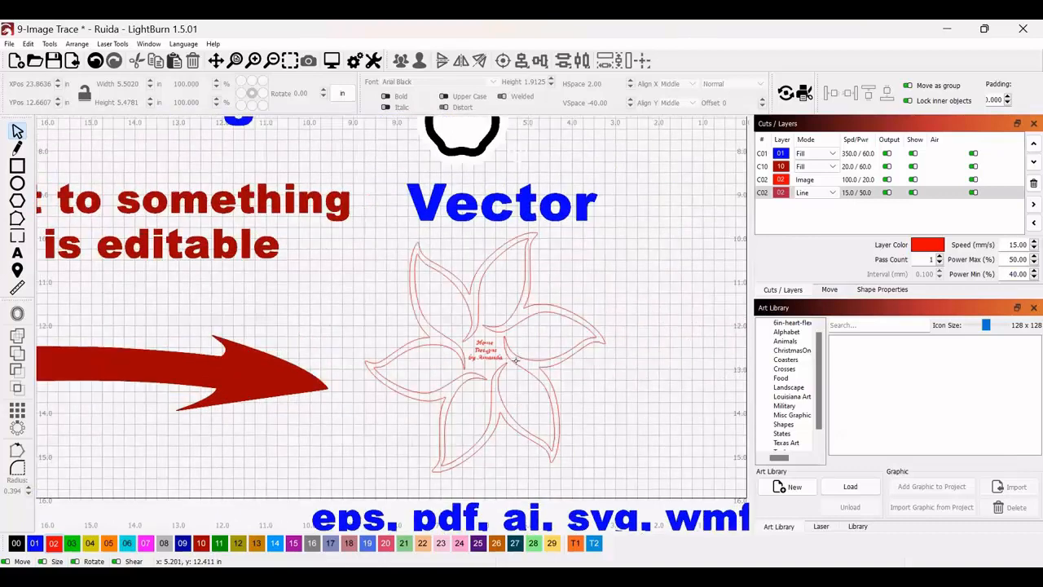
scroll(520, 345, "up", 2)
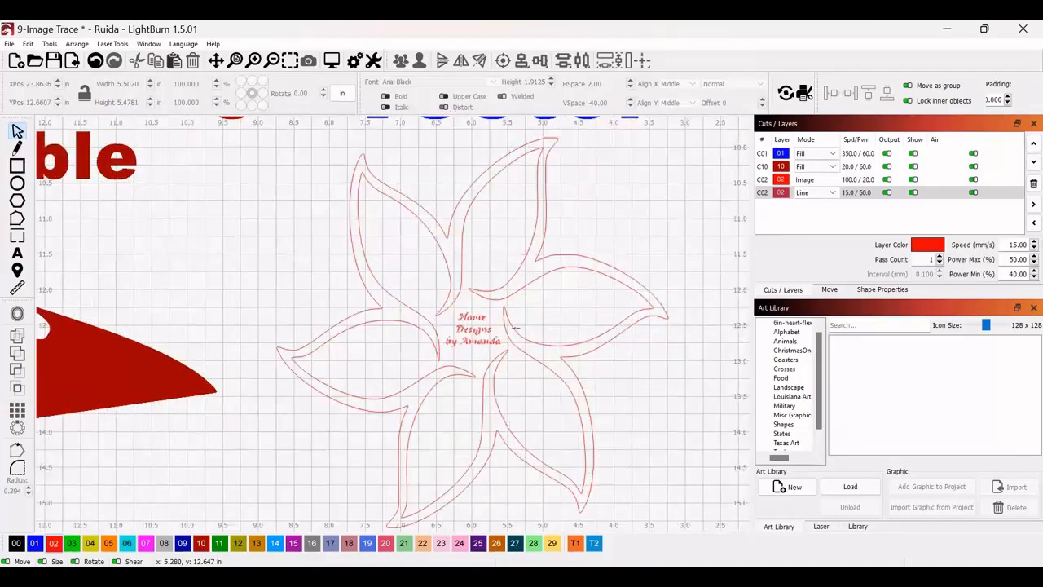
left_click(496, 287)
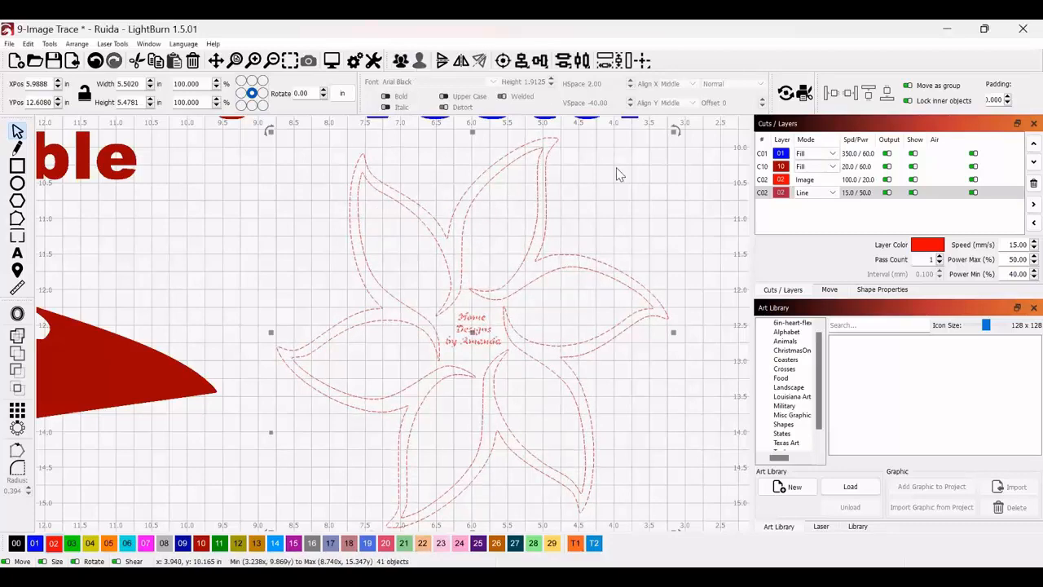
left_click(543, 193)
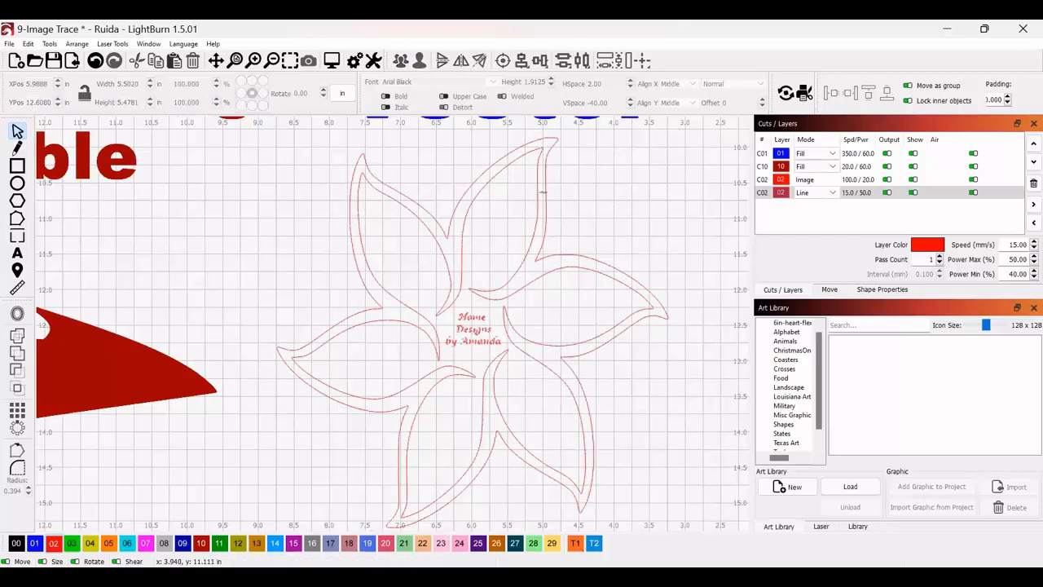
left_click(478, 176)
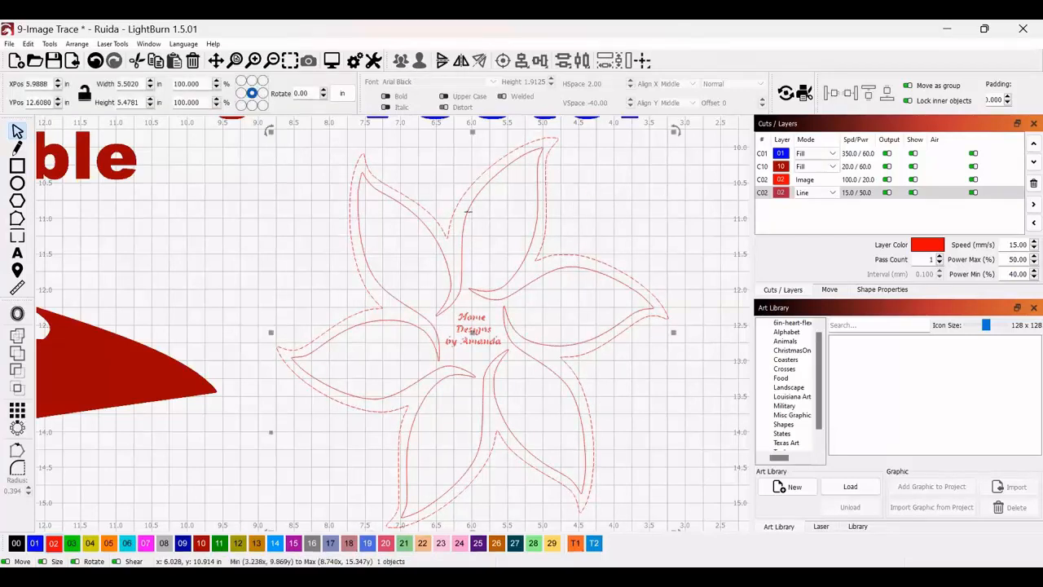
left_click(444, 225)
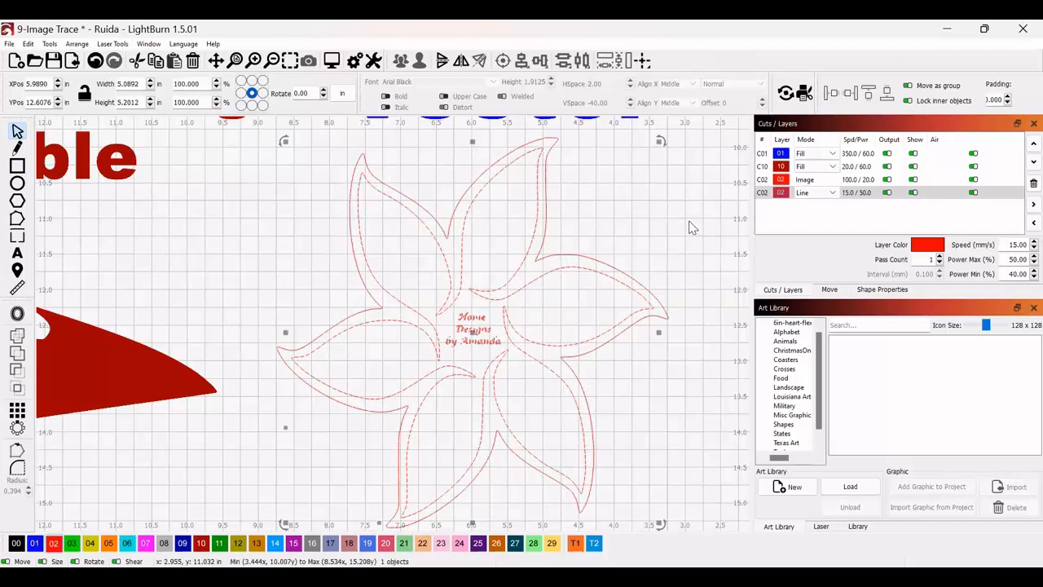
Try deleting the flower's outer outline, and undo the deletion.
left_click(470, 190)
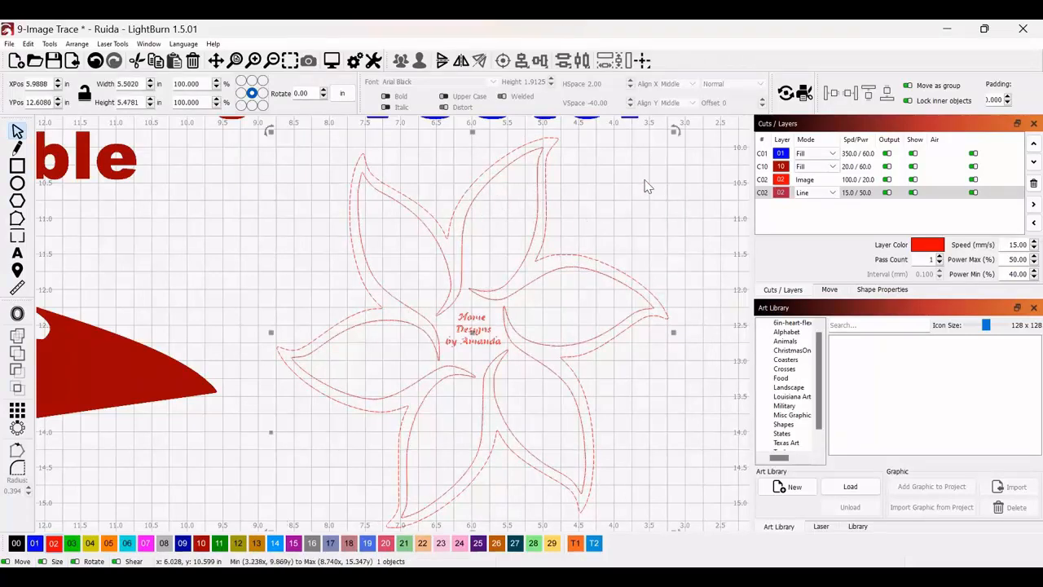
key("Delete")
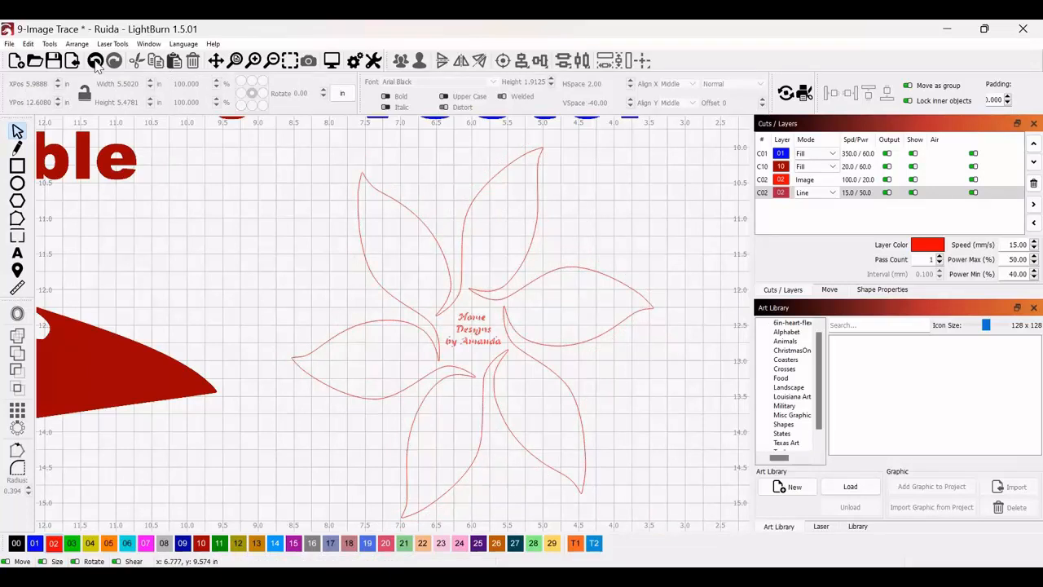
left_click(95, 60)
Delete the flower's inner petal outline and the small lettering at its center, leaving only the outer outline.
left_click(404, 207)
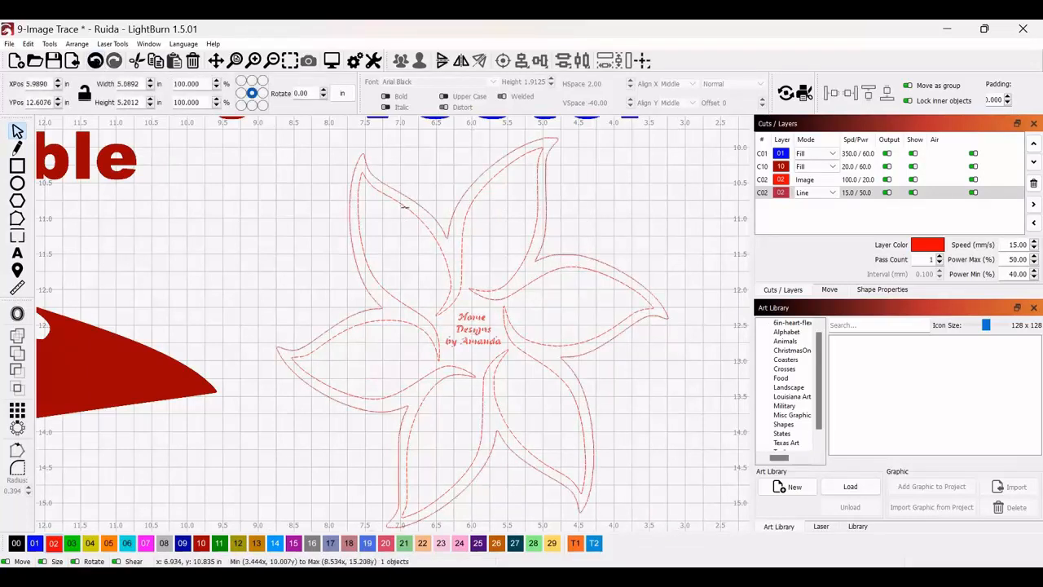
key("Delete")
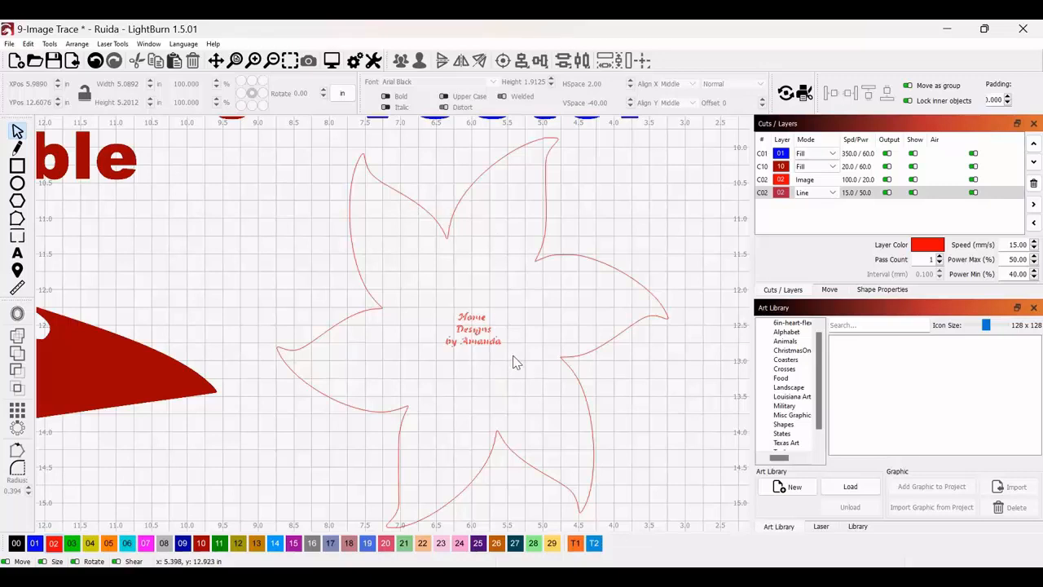
left_click_drag(517, 355, 429, 313)
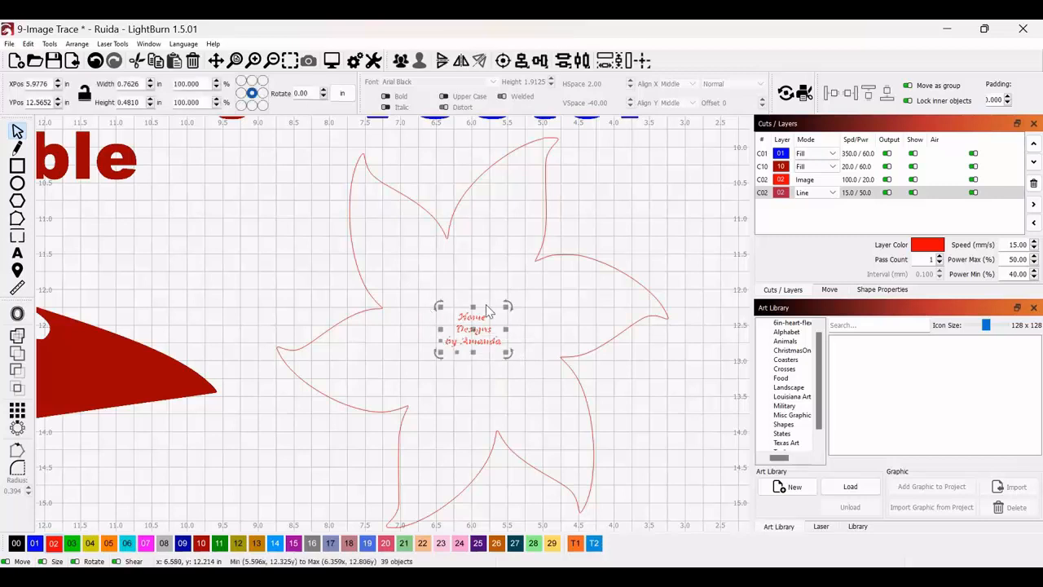
key("Delete")
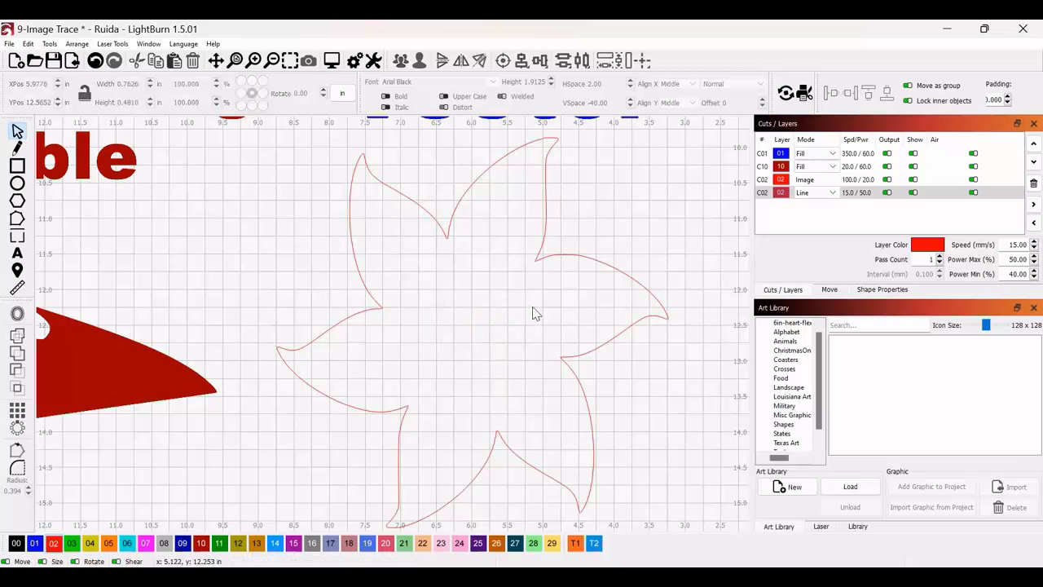
scroll(528, 309, "down", 2)
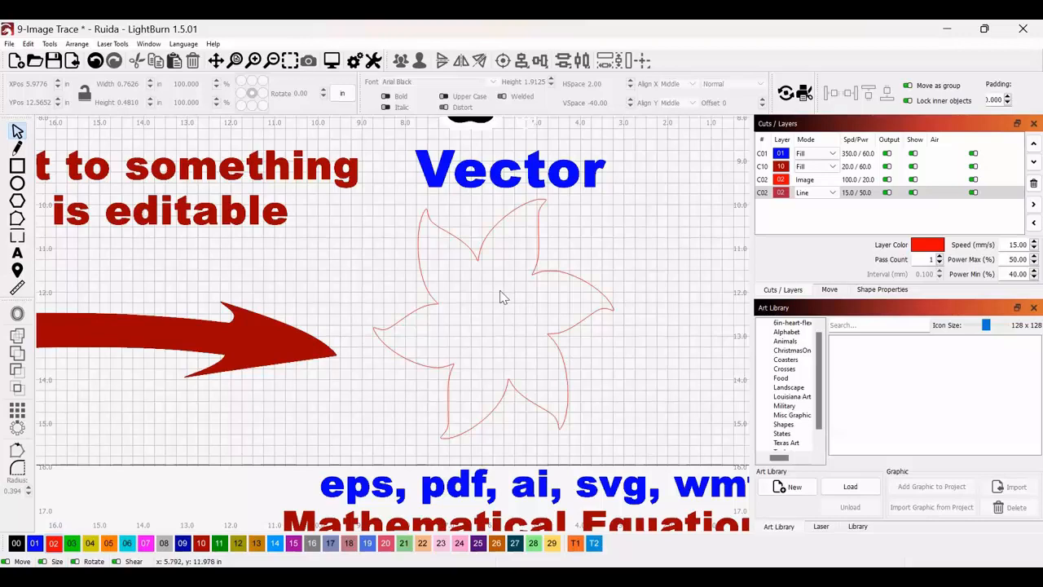
Create a grid array of the blue rectangle with three columns and three rows.
scroll(503, 297, "down", 3)
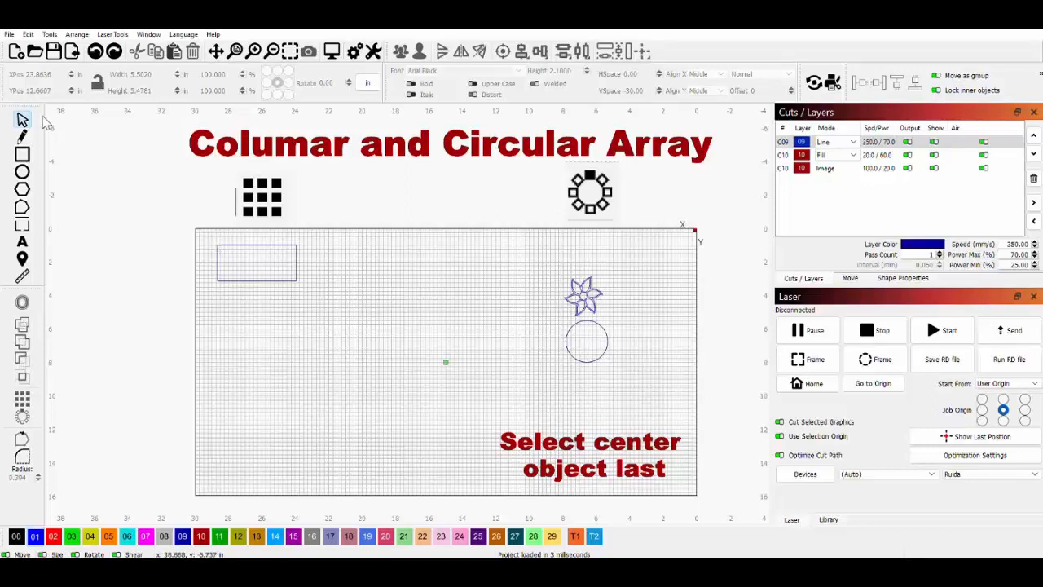
left_click(262, 247)
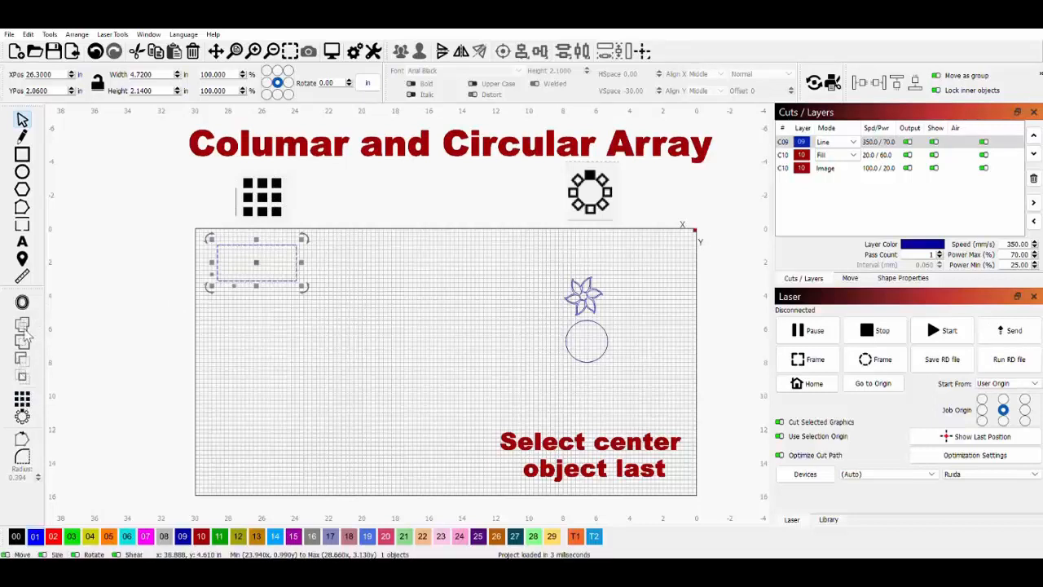
left_click(22, 400)
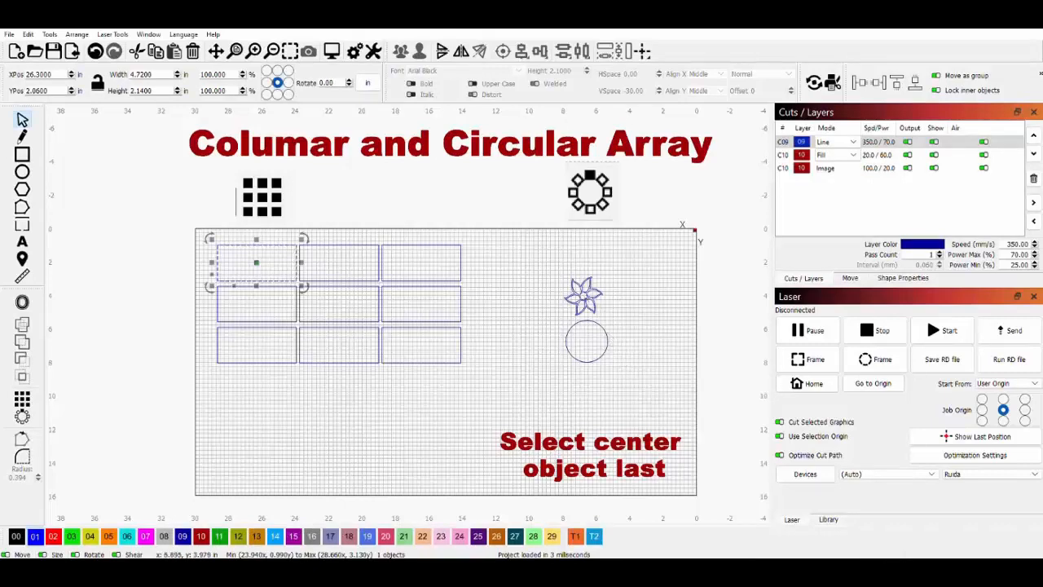
Select the flower and then the circle beneath it as the center object, and create a circular array.
scroll(600, 306, "up", 3)
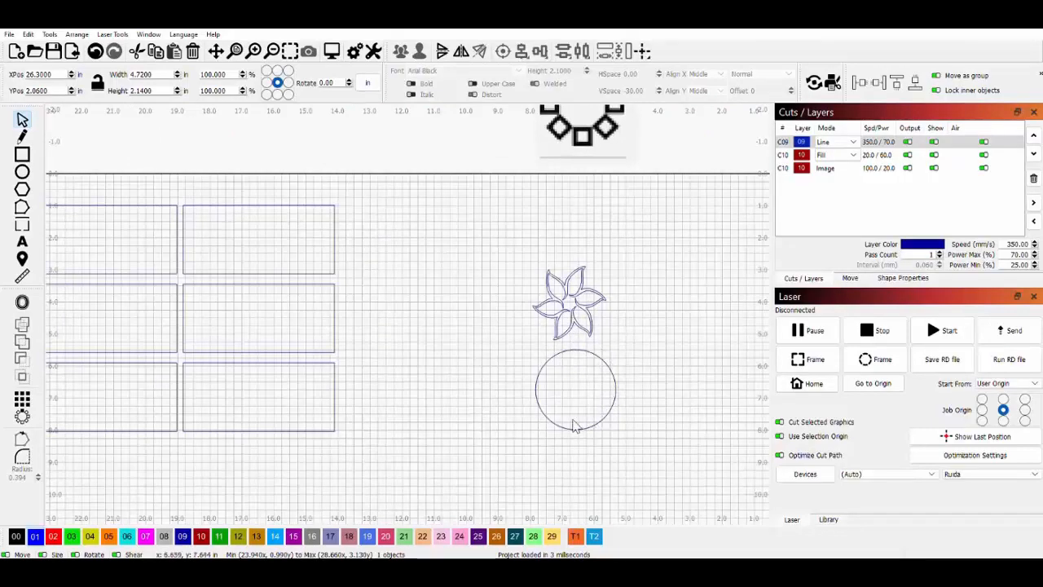
scroll(659, 340, "down", 4)
left_click_drag(675, 363, 627, 338)
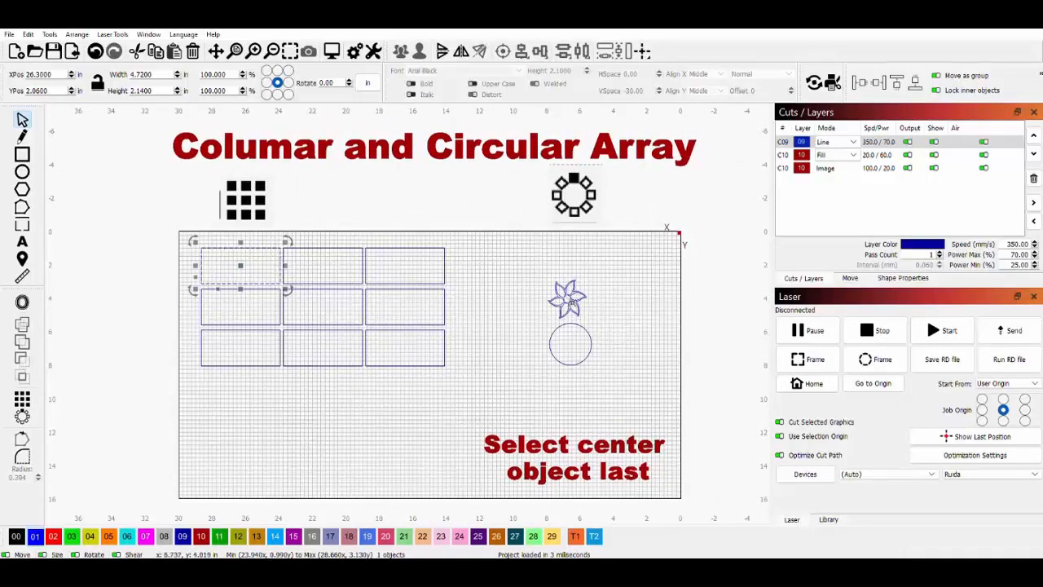
left_click(569, 298)
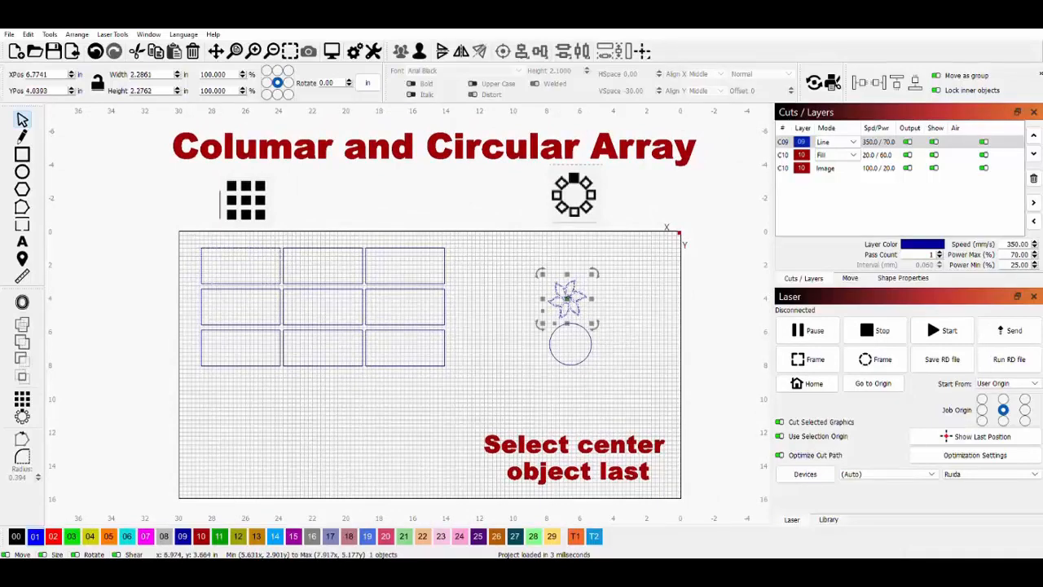
left_click(593, 354, "shift")
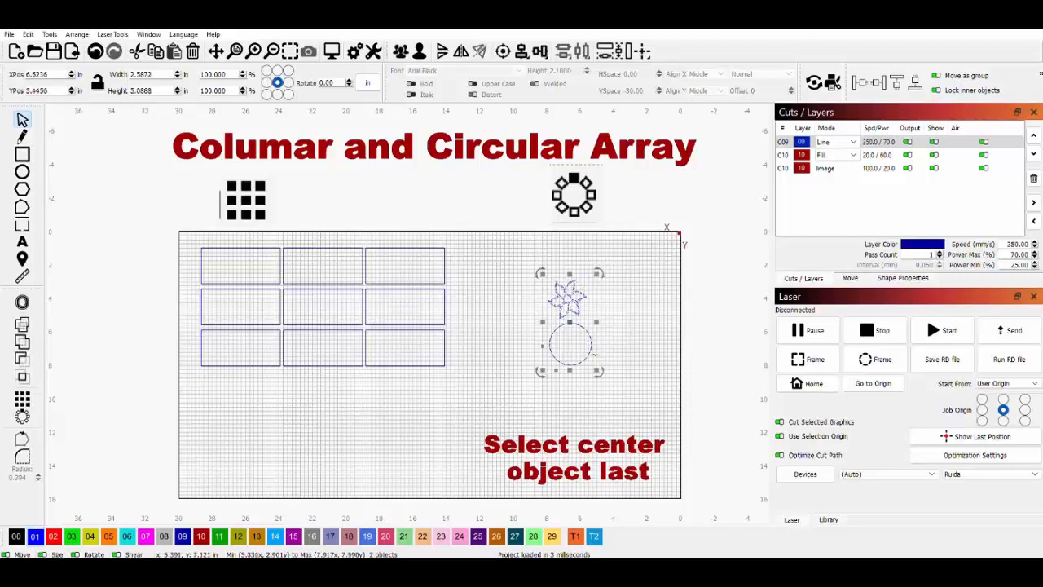
left_click(22, 416)
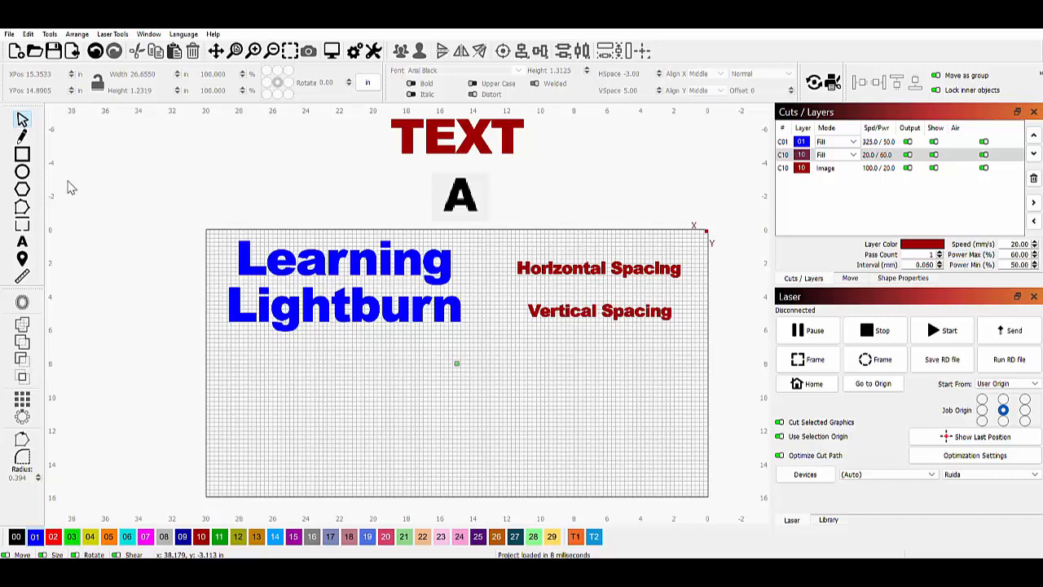
Add a first name as new Arial Black text below the Learning Lightburn text and select it.
left_click(23, 243)
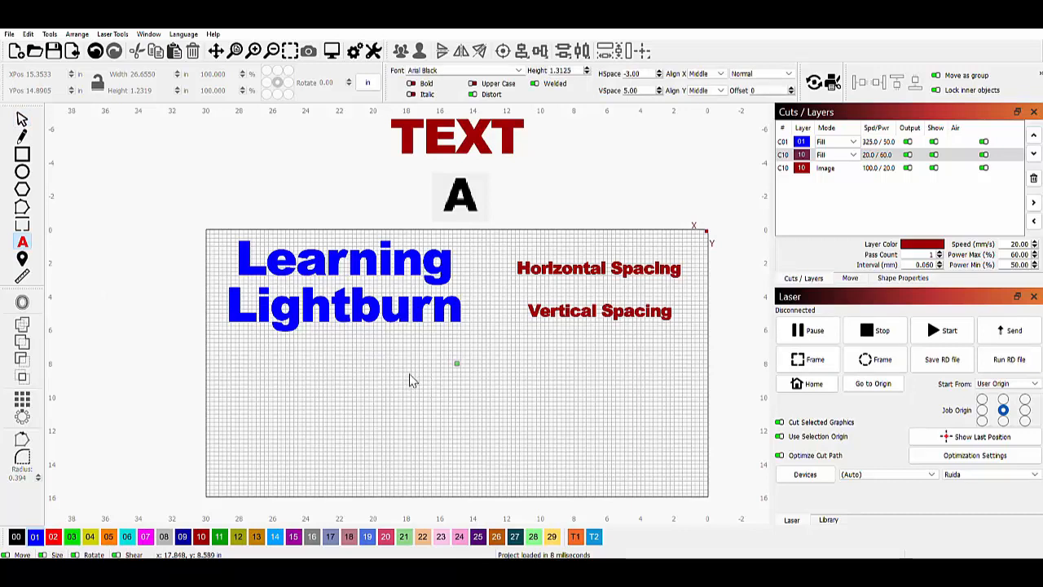
left_click(440, 366)
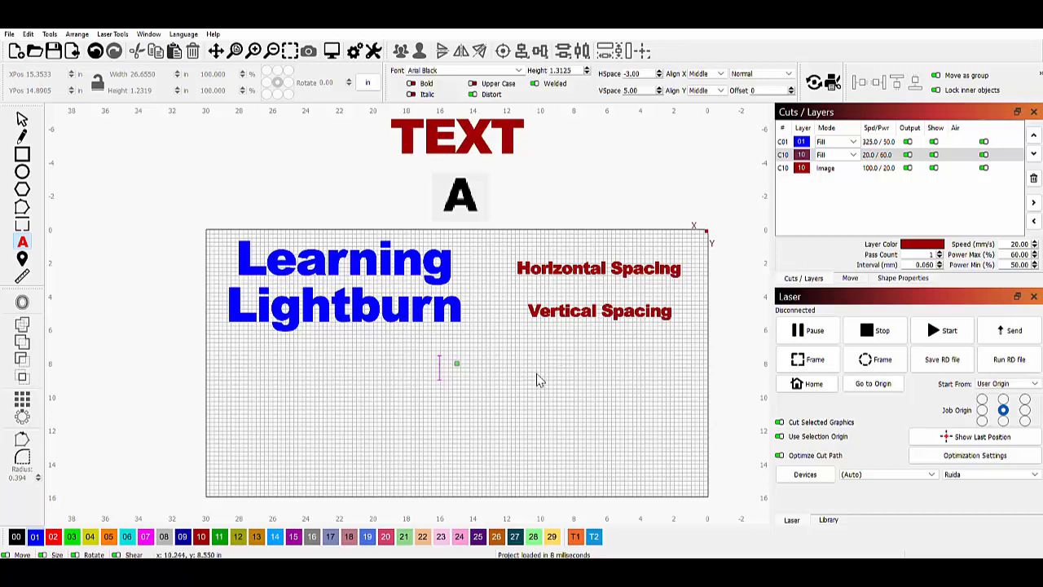
type("Angelique")
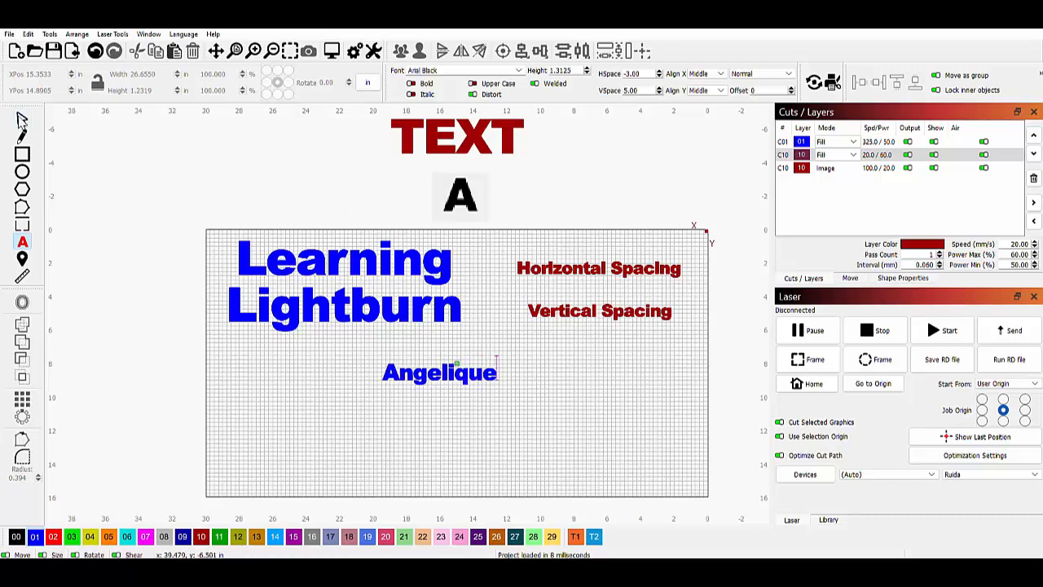
left_click(22, 119)
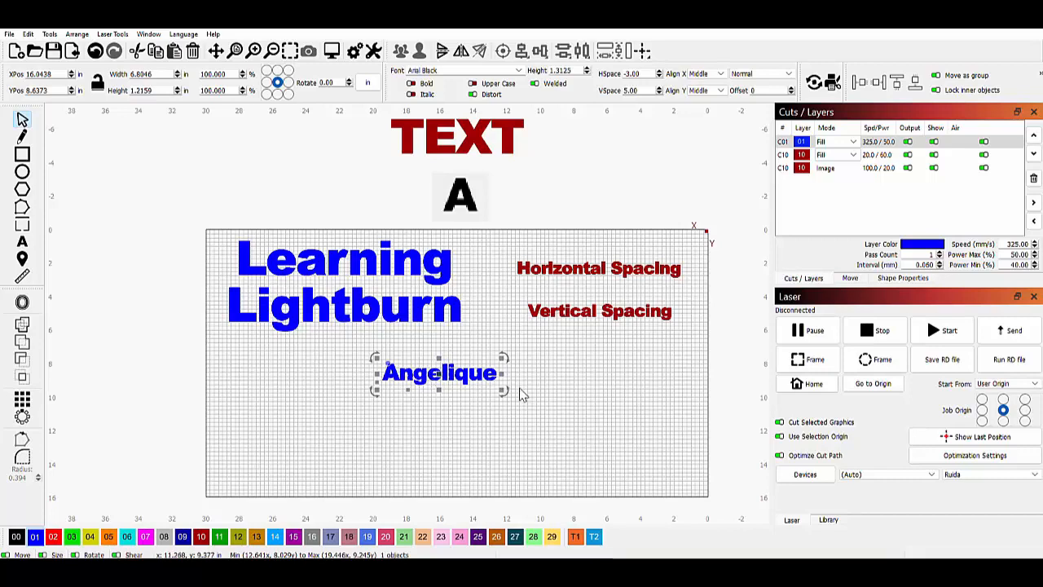
Enlarge the name text proportionally to a height of about 2.5 in and move it to about X 14.8, Y 10 in.
left_click_drag(507, 392, 512, 415)
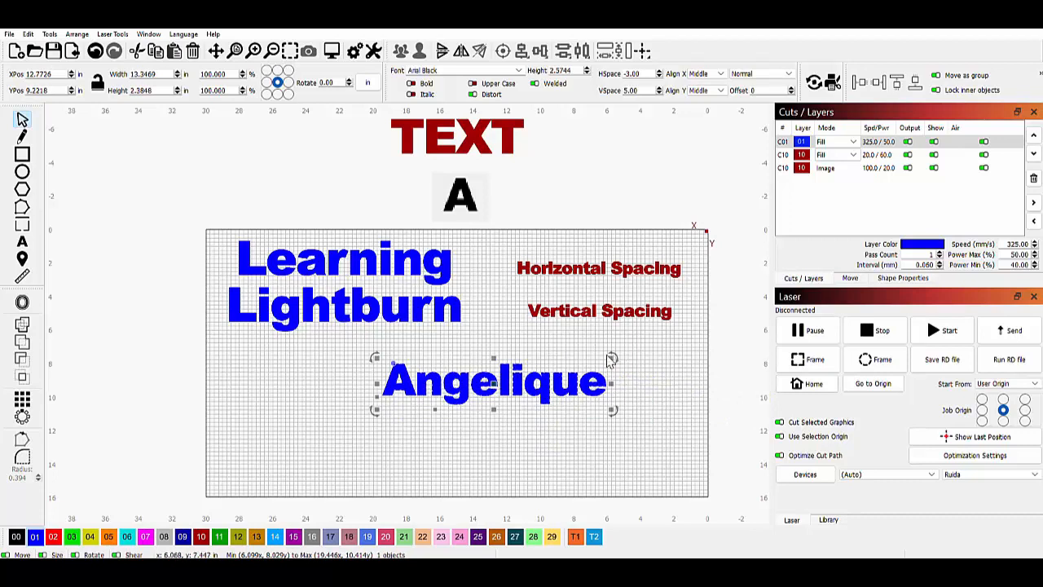
mouse_move(611, 359)
left_mouse_down()
mouse_move(644, 351)
mouse_move(607, 359)
left_mouse_up()
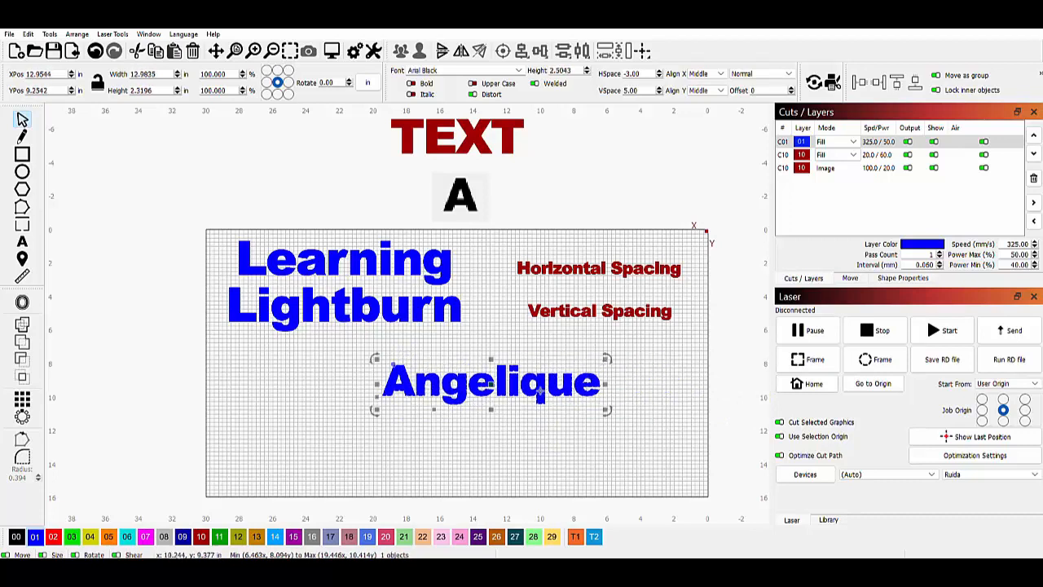
left_click_drag(502, 392, 472, 404)
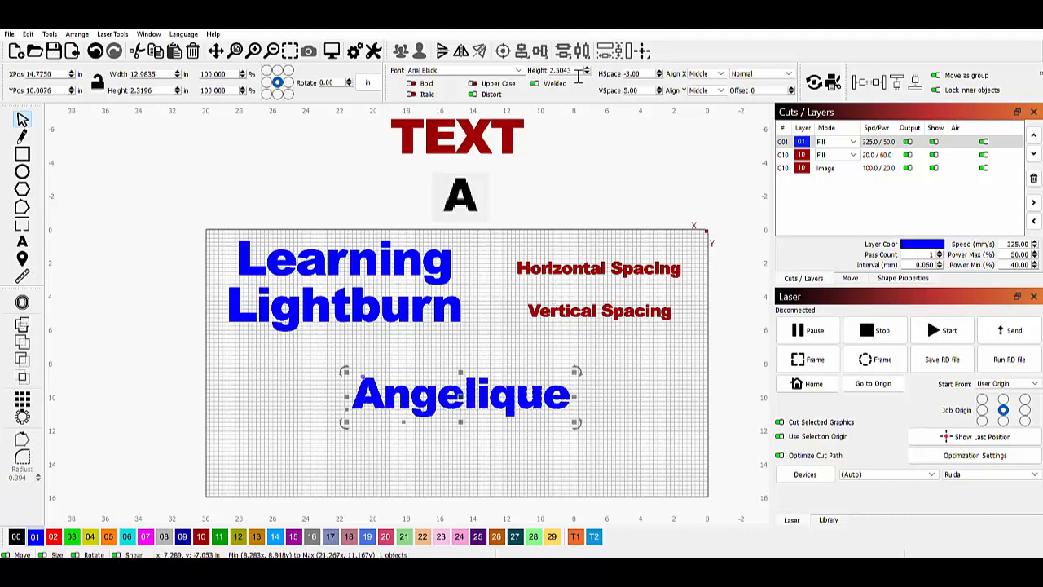
Set the height of the name text to 2.25 in.
left_click_drag(585, 72, 550, 72)
type("2")
key("Return")
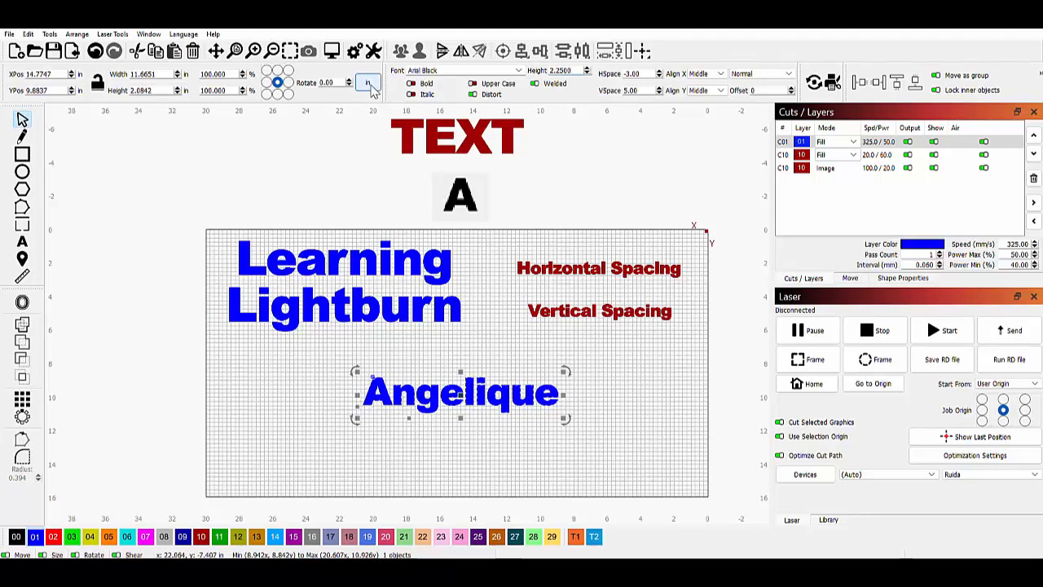
Switch the measurement units to millimeters and back to inches, and deselect the name text.
left_click(369, 85)
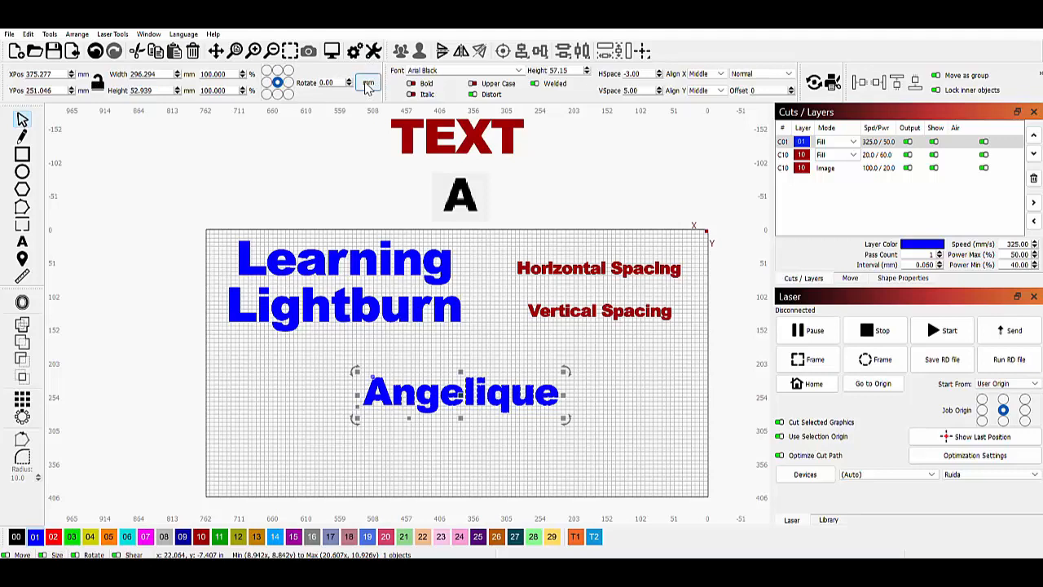
left_click(368, 84)
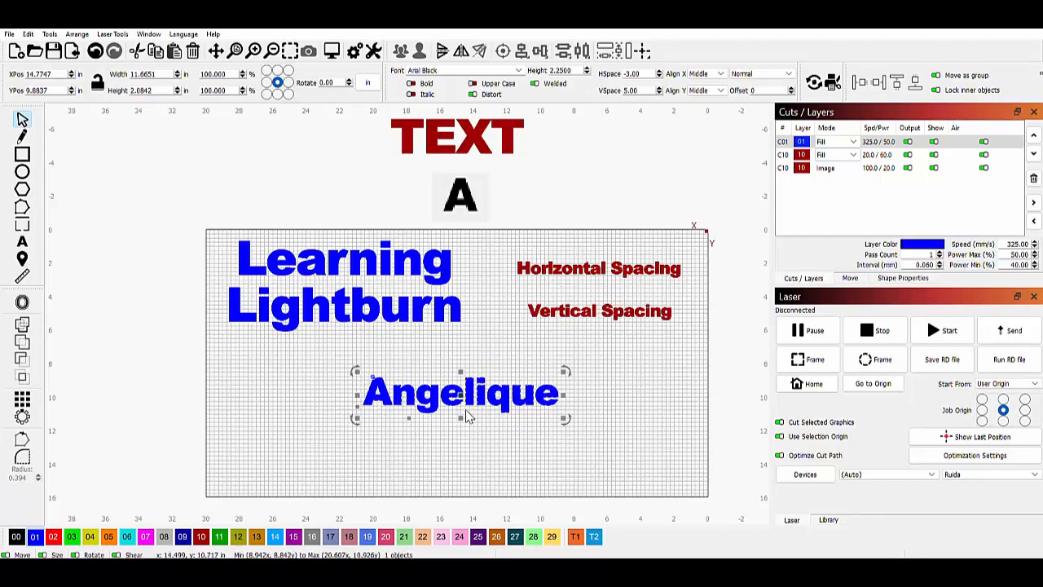
left_click(487, 332)
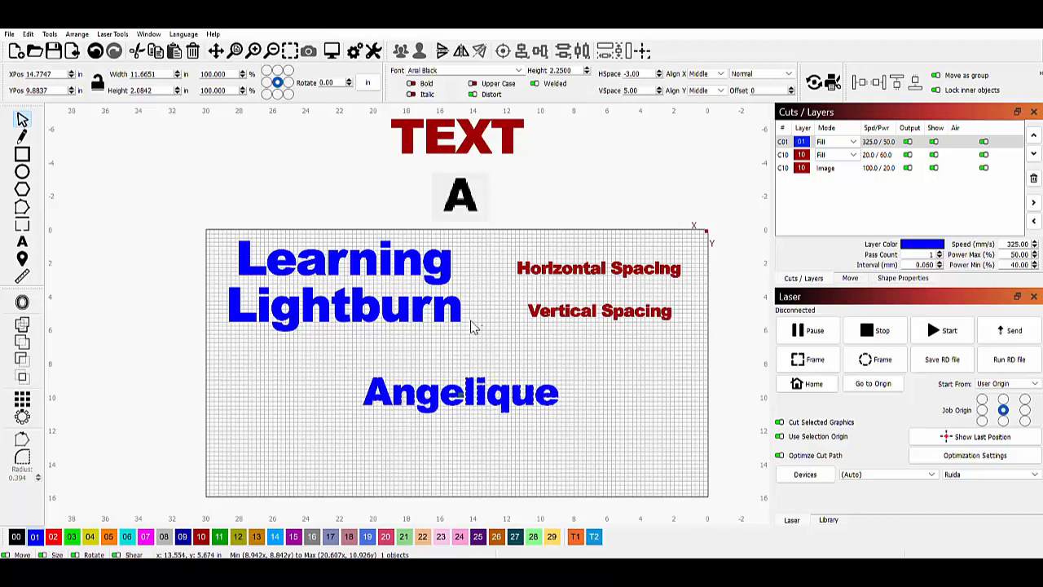
Try wider and tighter horizontal letter spacing on the Learning Lightburn text, finishing with HSpace at -4.00.
left_click(240, 250)
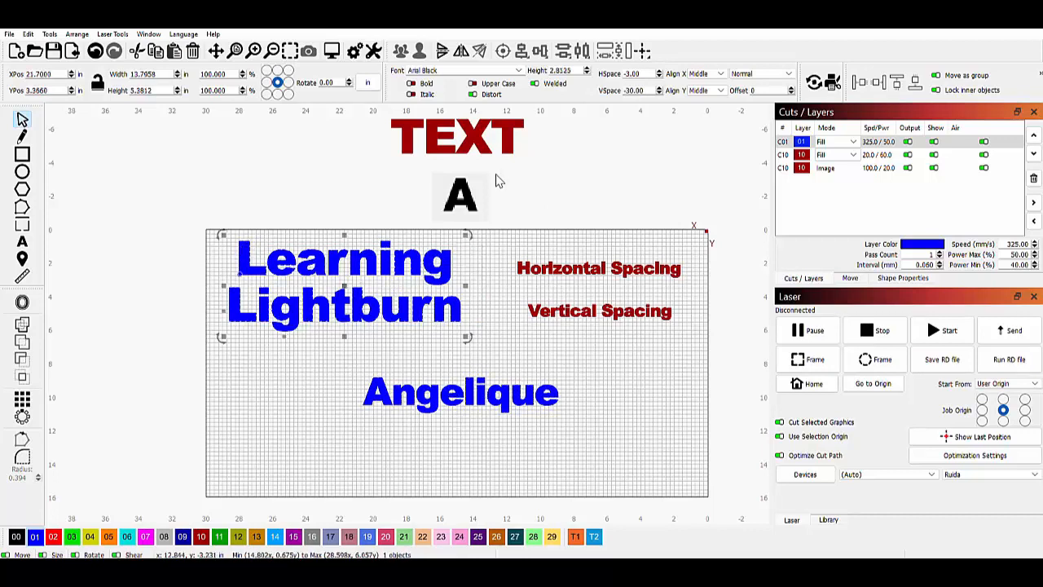
left_click(660, 73)
left_click(659, 72)
left_click(659, 73)
left_click(659, 72)
left_click(659, 77)
left_click(660, 77)
left_click(659, 77)
left_click(660, 76)
left_click(659, 77)
left_click(660, 77)
left_click(659, 73)
left_click(659, 72)
left_click(660, 73)
left_click(659, 72)
left_click(660, 73)
left_click(659, 76)
left_click(660, 77)
left_click(659, 76)
left_click(660, 76)
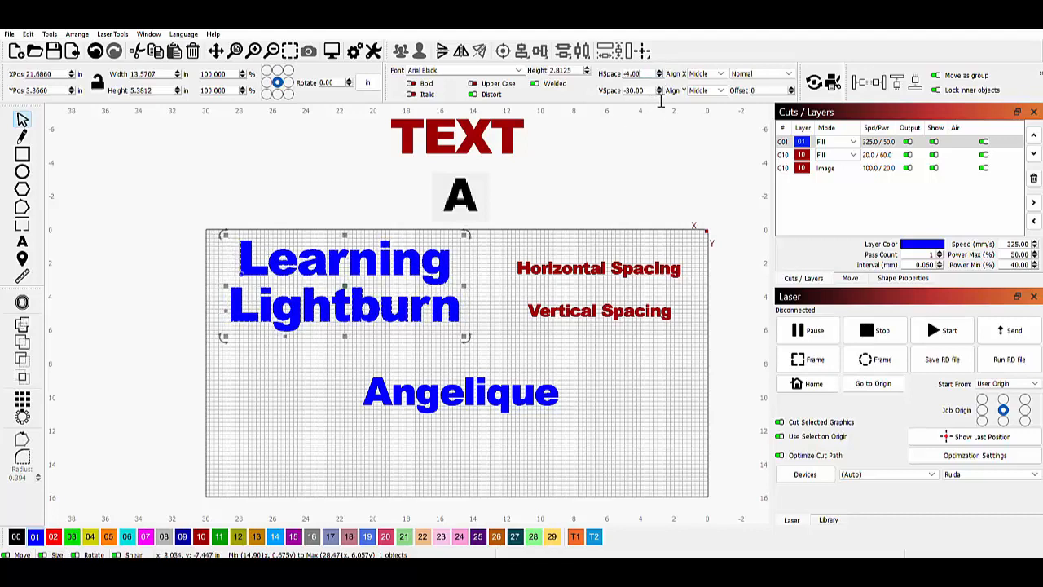
Increase and reduce the vertical line spacing of the Learning Lightburn text, finishing with VSpace at -35.00.
left_click(660, 89)
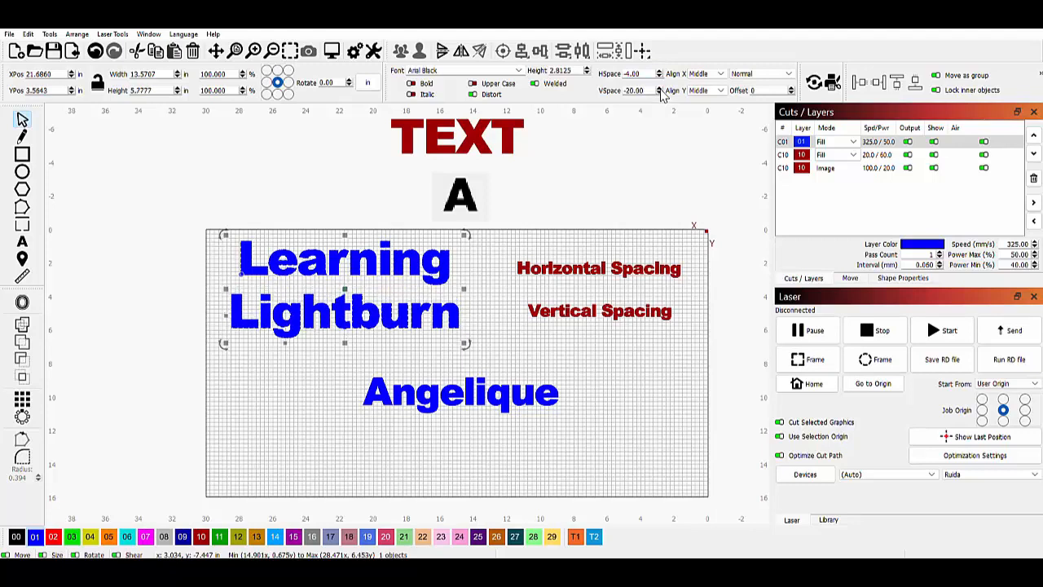
left_click(660, 88)
left_click(660, 93)
left_click(660, 93)
left_click(660, 93)
left_click(660, 92)
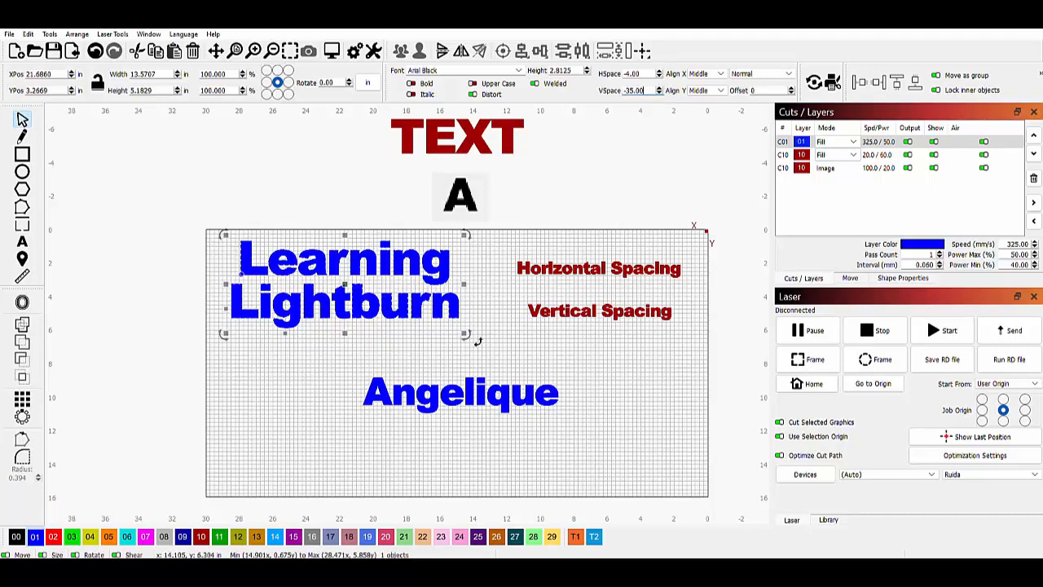
Change the name text's font to Birds of Paradise Personal use, and pick another font from the font choices.
left_click(517, 391)
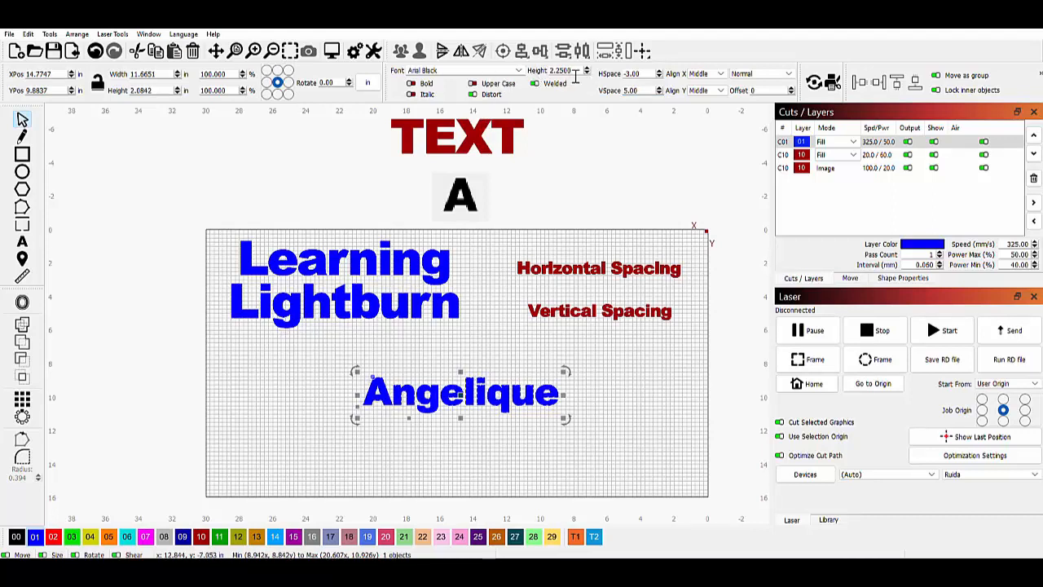
left_click(520, 73)
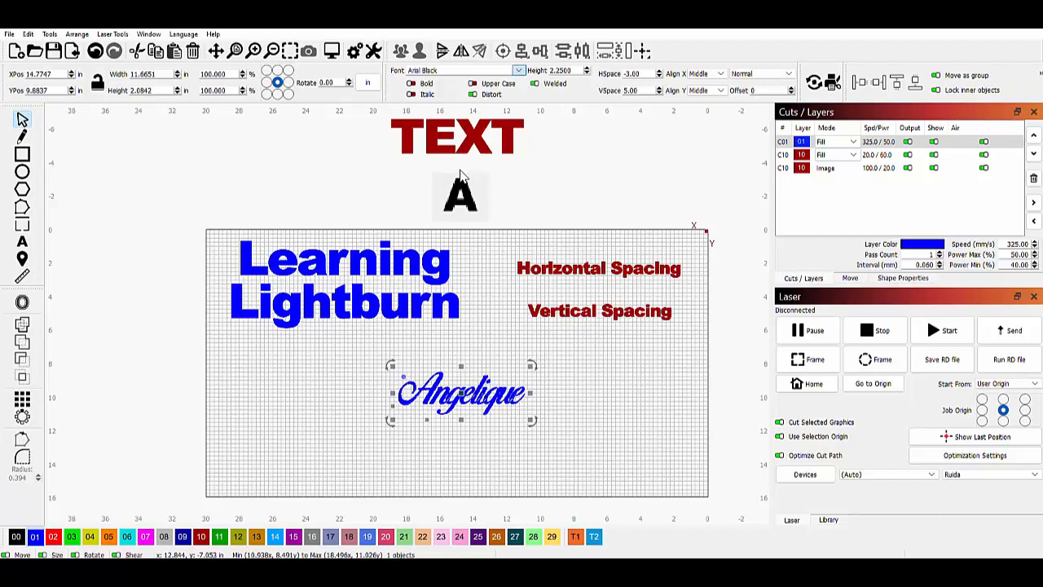
left_click(460, 176)
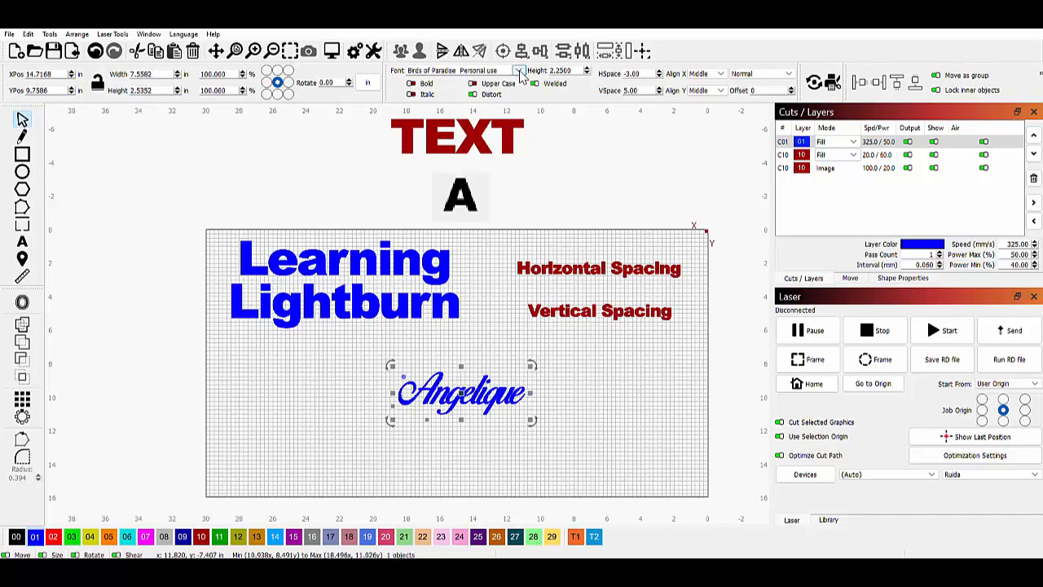
left_click(521, 74)
left_click(450, 234)
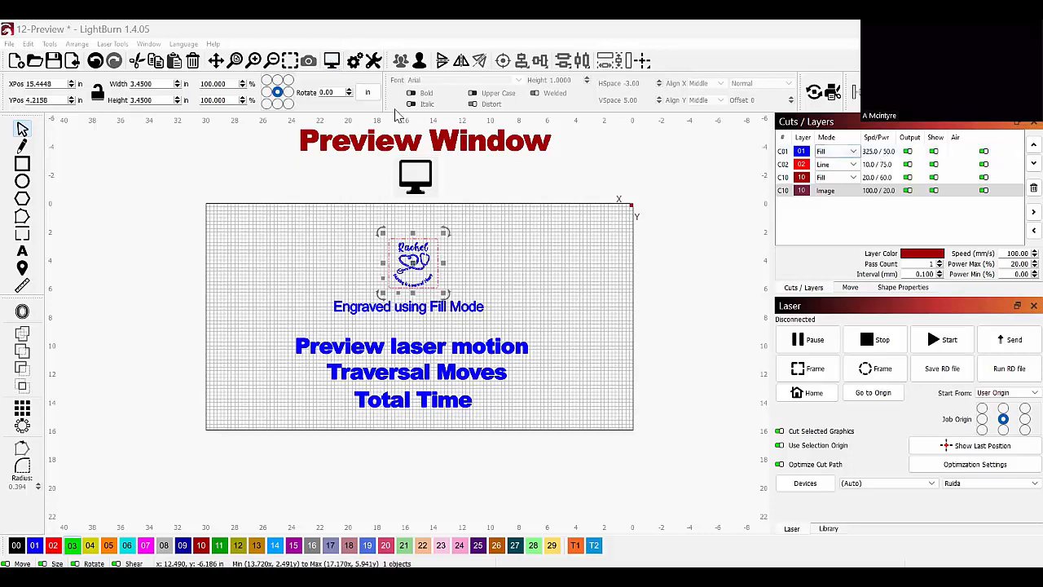
Preview and play the laser motion of the selected nursing badge design, and turn on Show traversal moves.
left_click(332, 60)
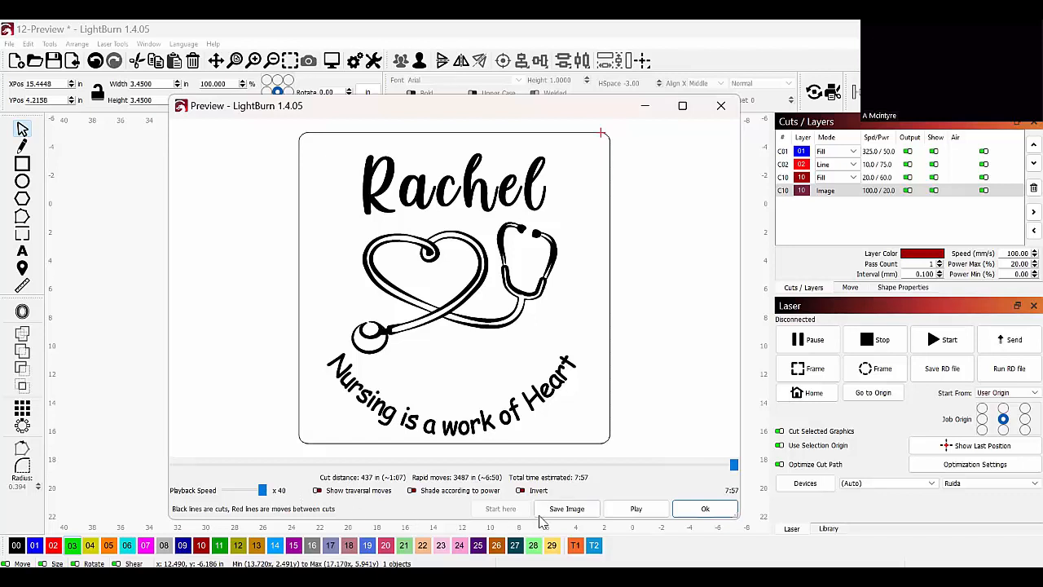
left_click(636, 509)
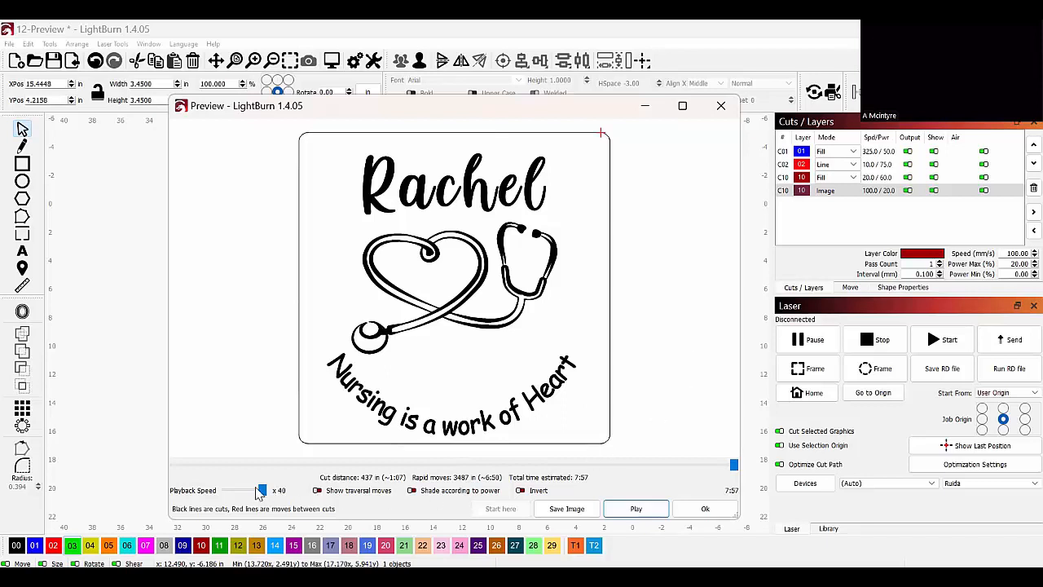
mouse_move(260, 489)
left_mouse_down()
mouse_move(232, 490)
mouse_move(261, 489)
left_mouse_up()
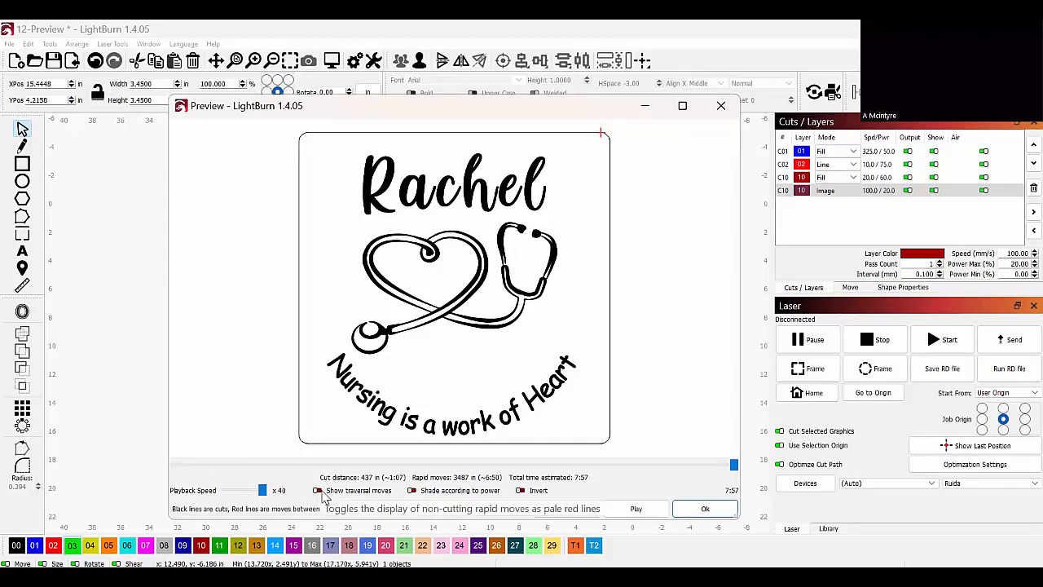
left_click(318, 490)
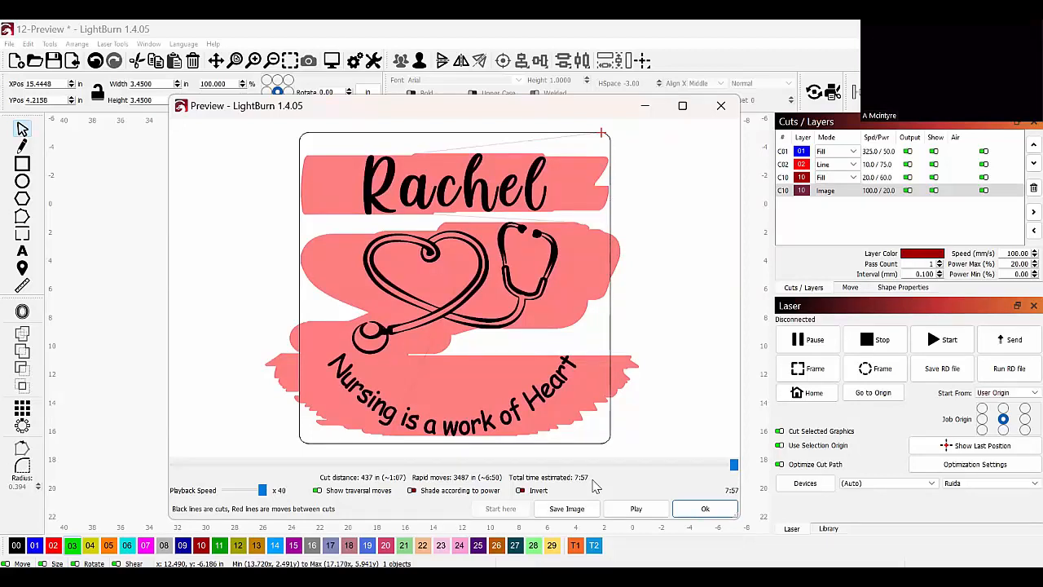
left_click(706, 508)
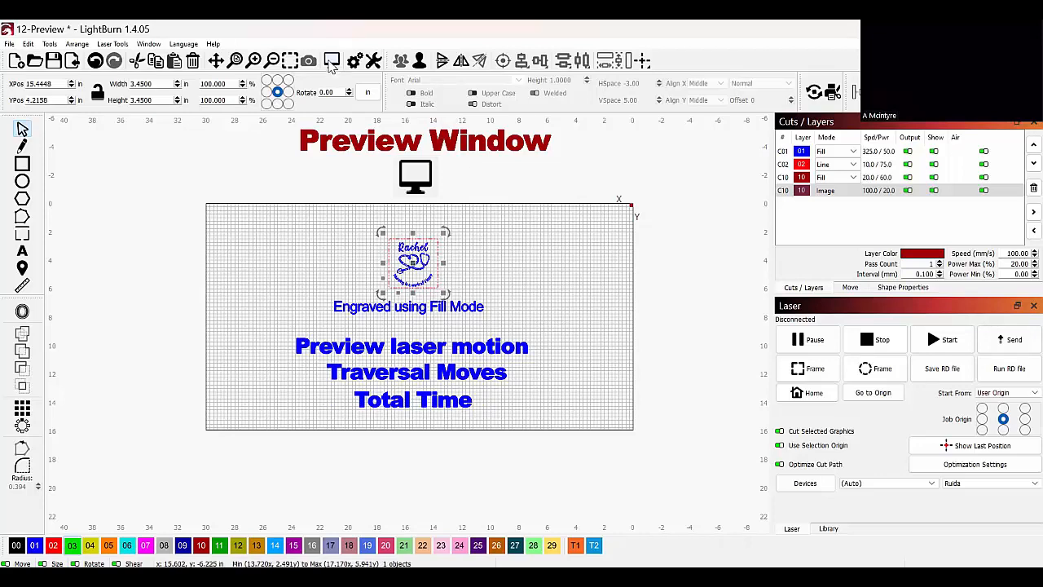
Preview the nursing badge again and play its laser motion with traversal moves shown.
left_click(332, 61)
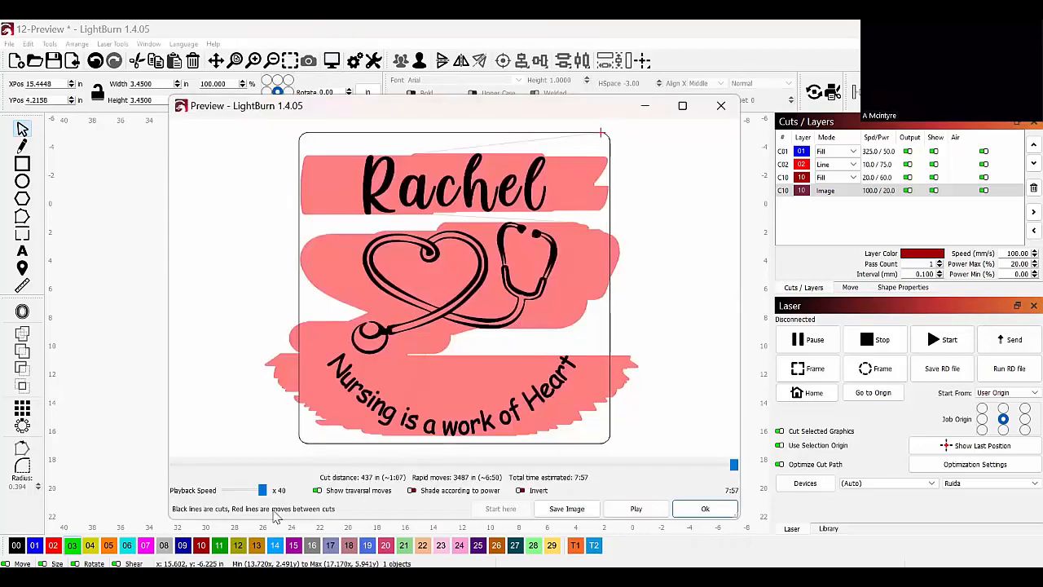
left_click(637, 509)
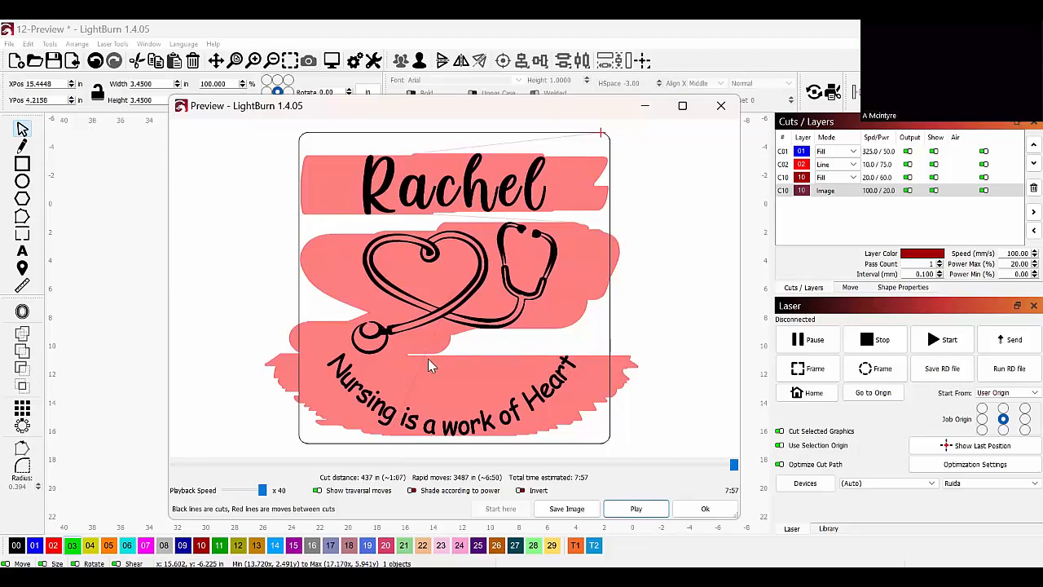
left_click(705, 508)
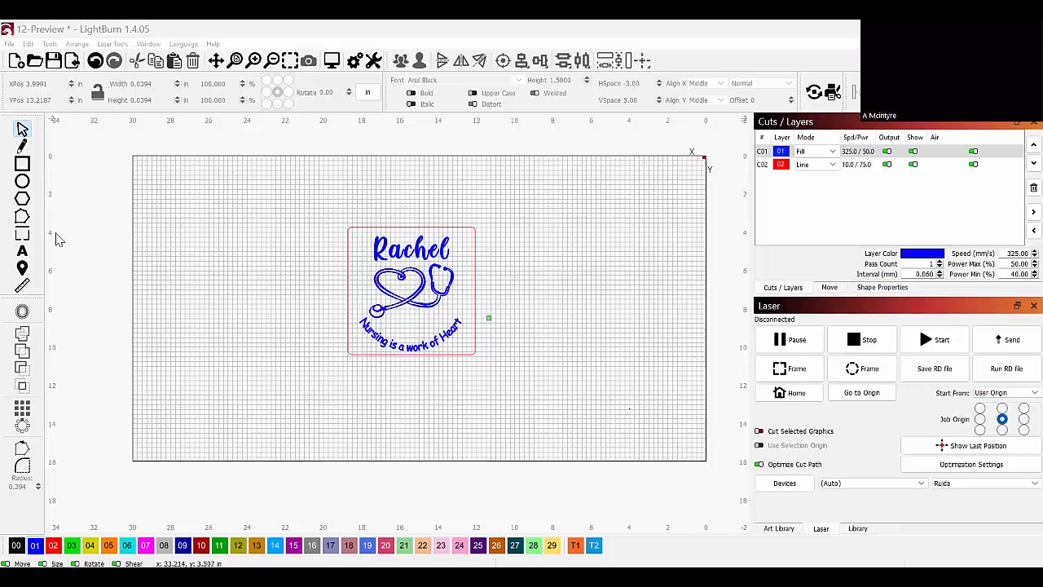
Preview the nursing badge job with traversal moves shown, and close the preview.
left_click(22, 182)
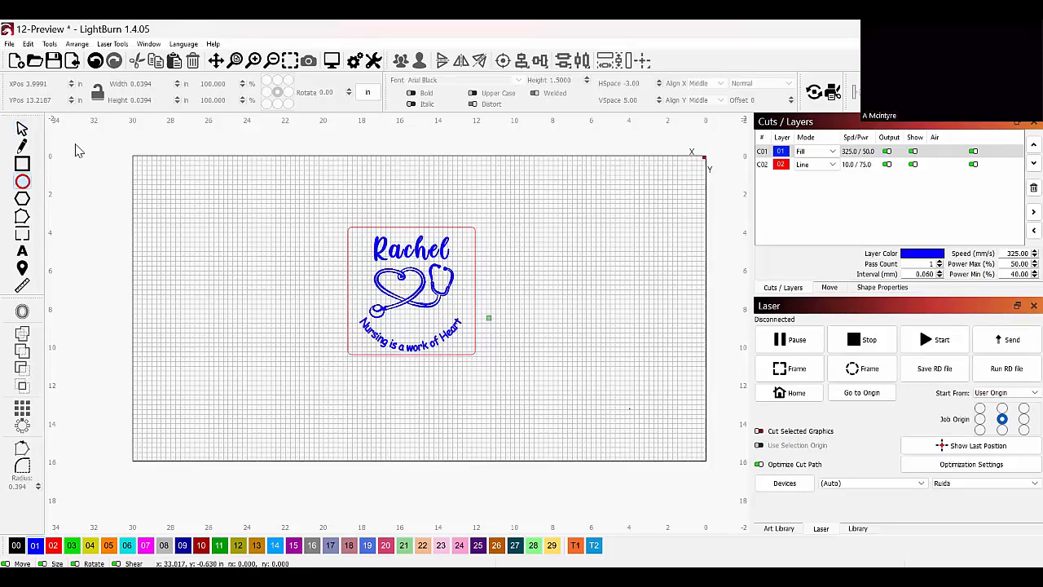
left_click(22, 129)
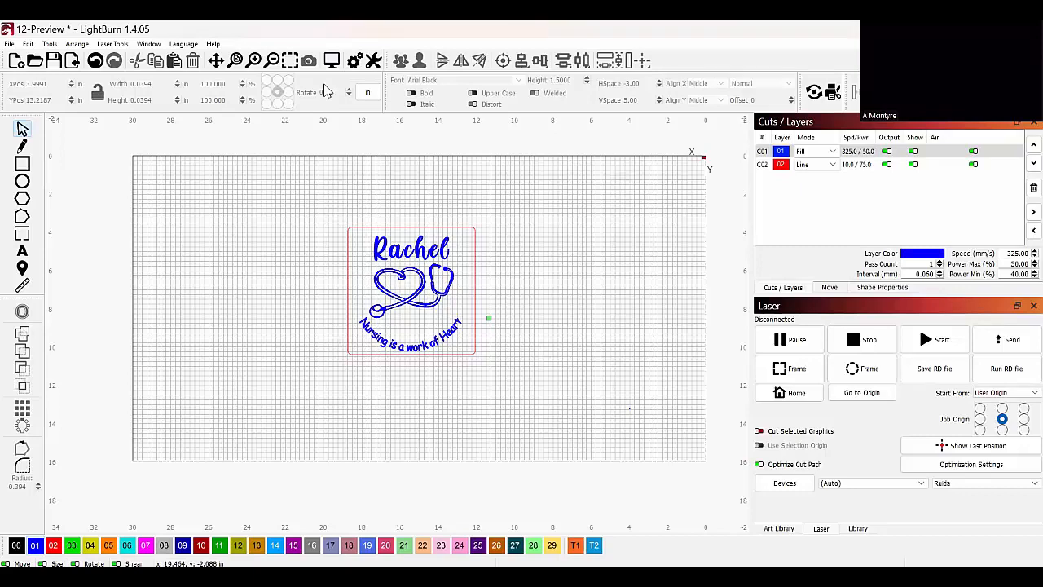
left_click(332, 60)
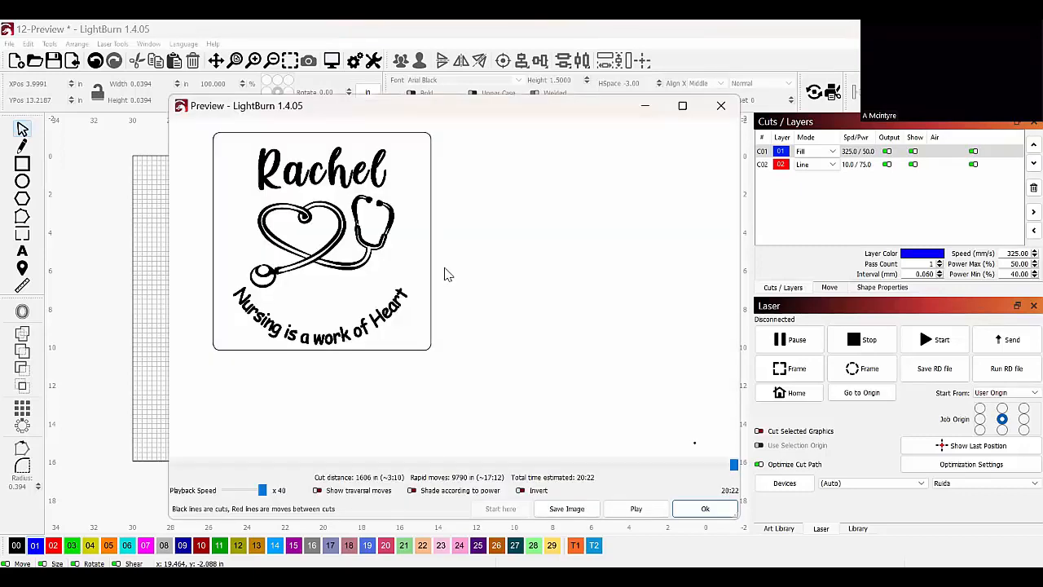
left_click(317, 490)
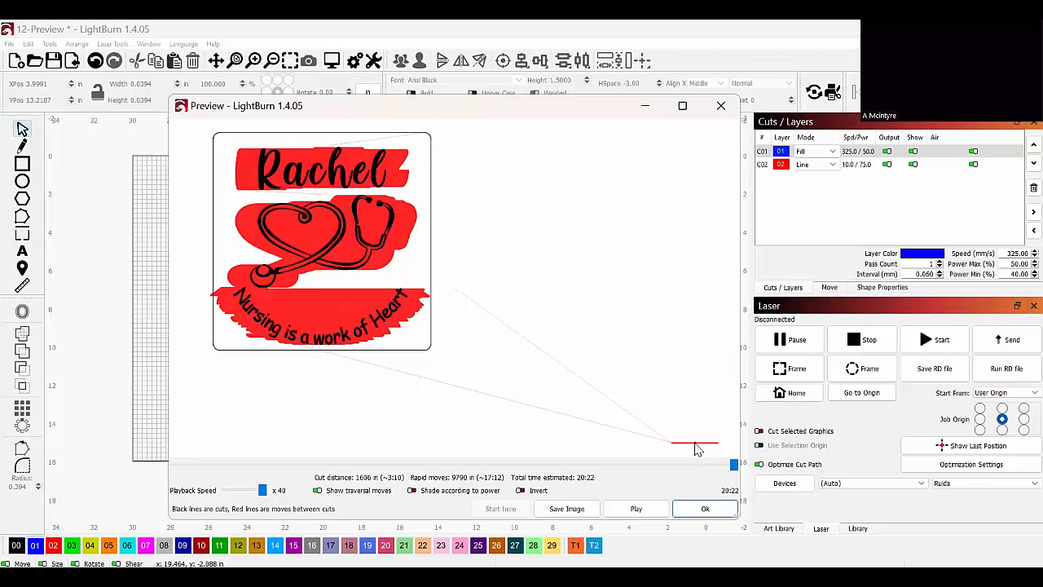
left_click(704, 508)
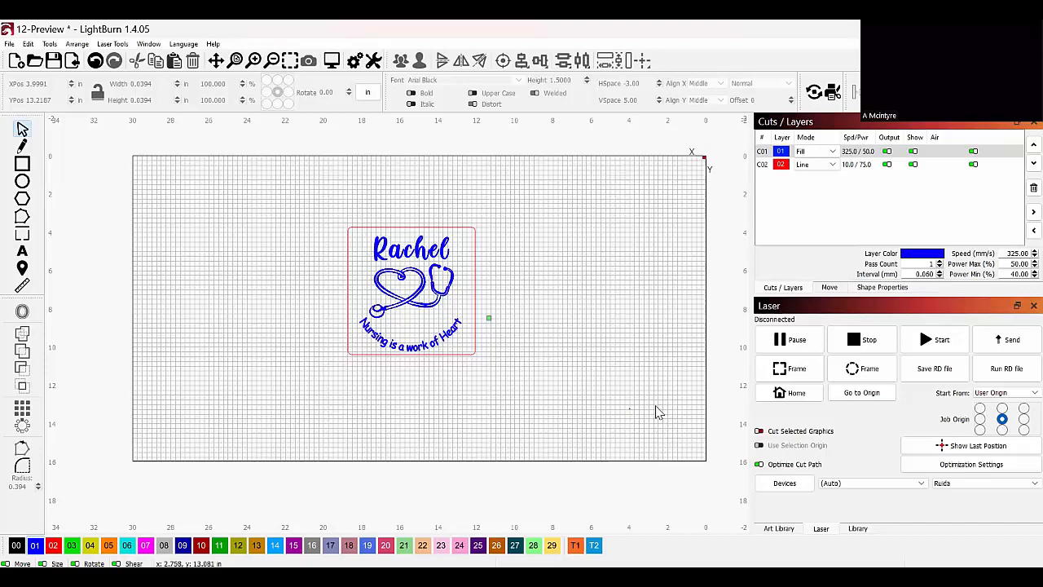
Find the stray tiny blue dot far from the nursing badge, delete it, and preview the badge's laser motion again.
scroll(657, 413, "up", 1)
scroll(645, 432, "up", 5)
scroll(599, 417, "up", 3)
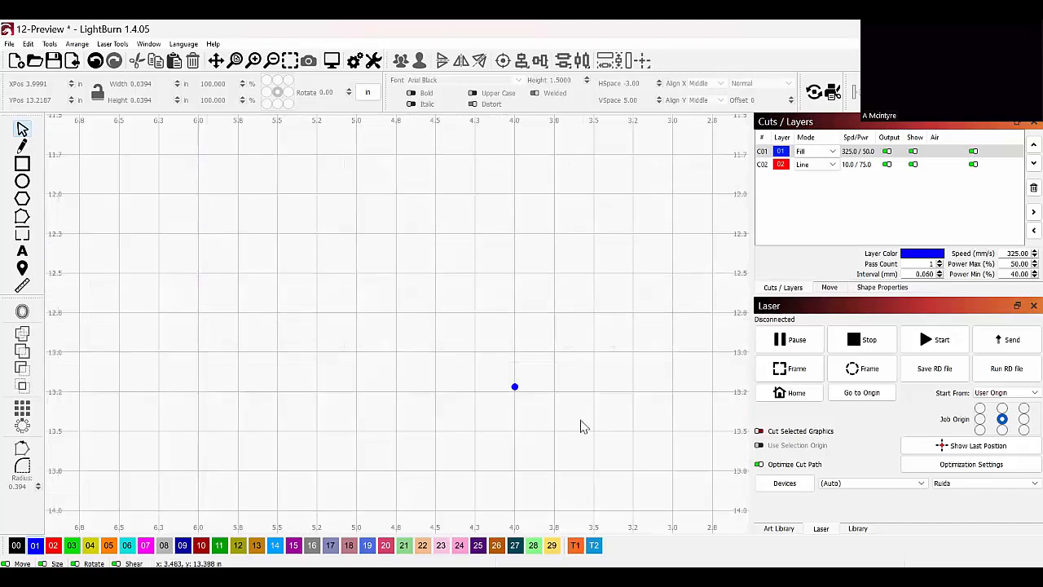
left_click(515, 386)
scroll(579, 414, "down", 2)
scroll(337, 396, "down", 4)
left_click_drag(162, 348, 296, 383)
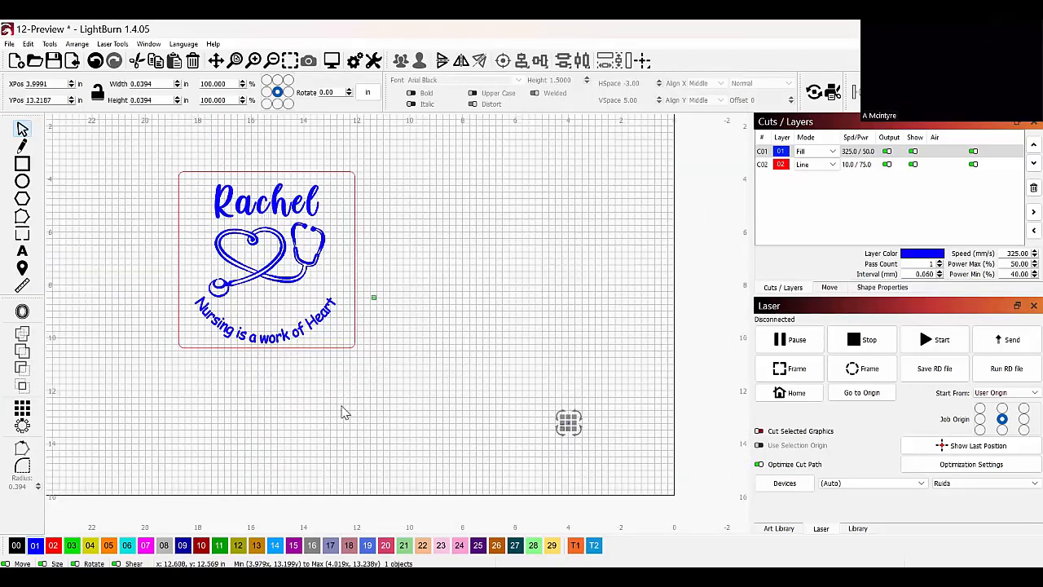
left_click(229, 399)
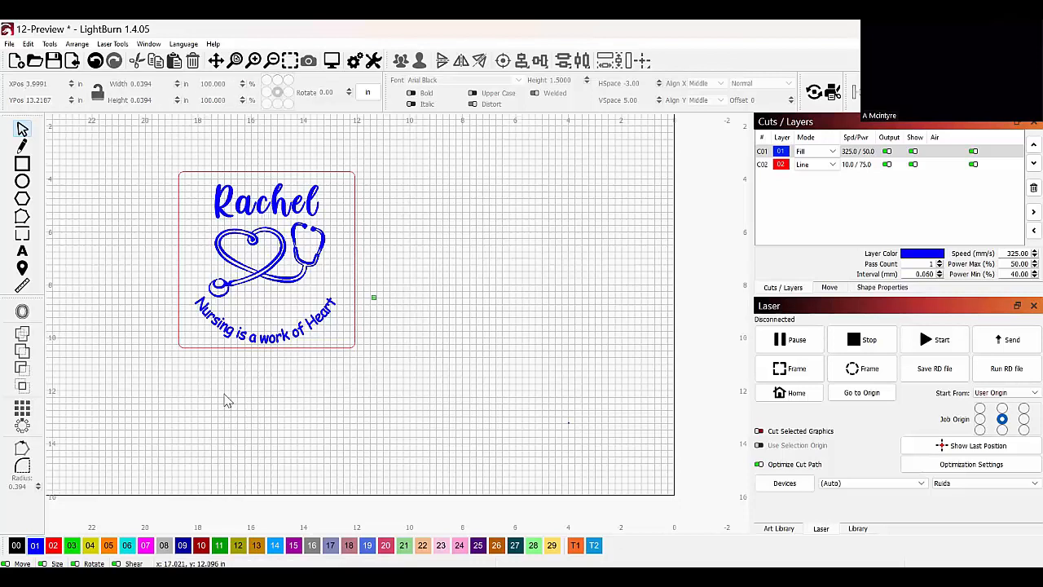
left_click_drag(643, 466, 364, 142)
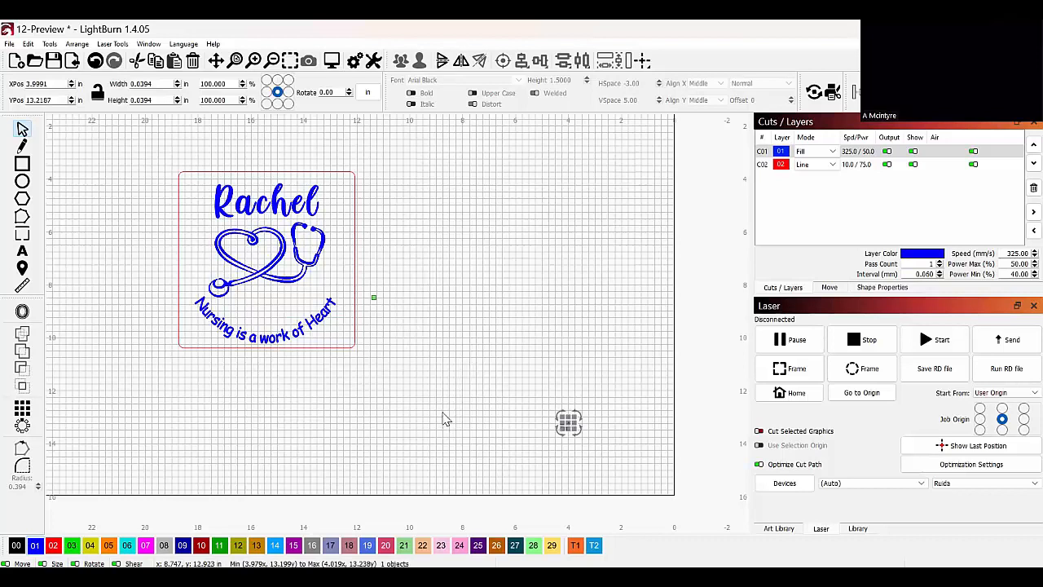
left_click(332, 60)
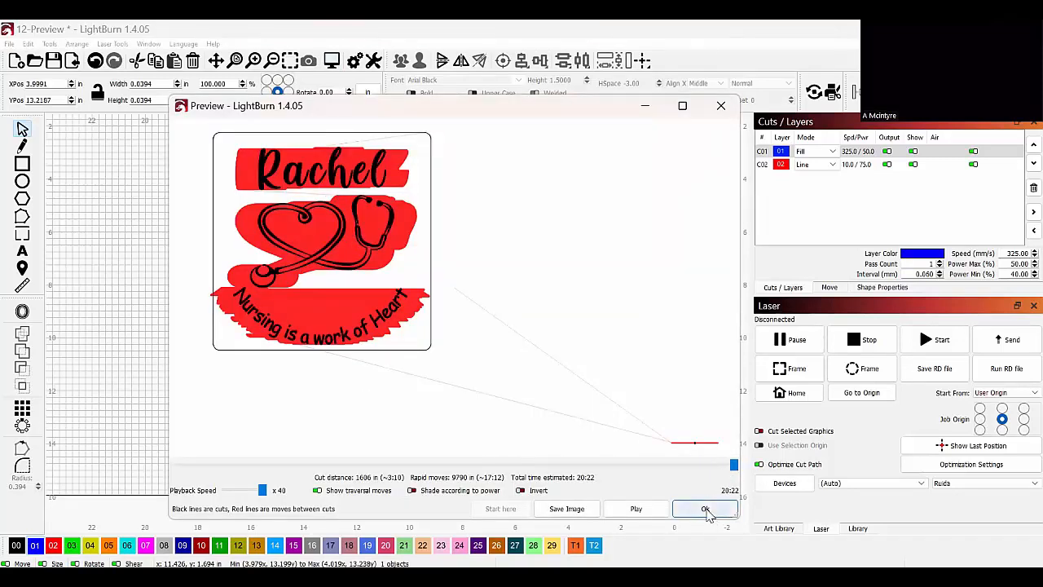
left_click(706, 510)
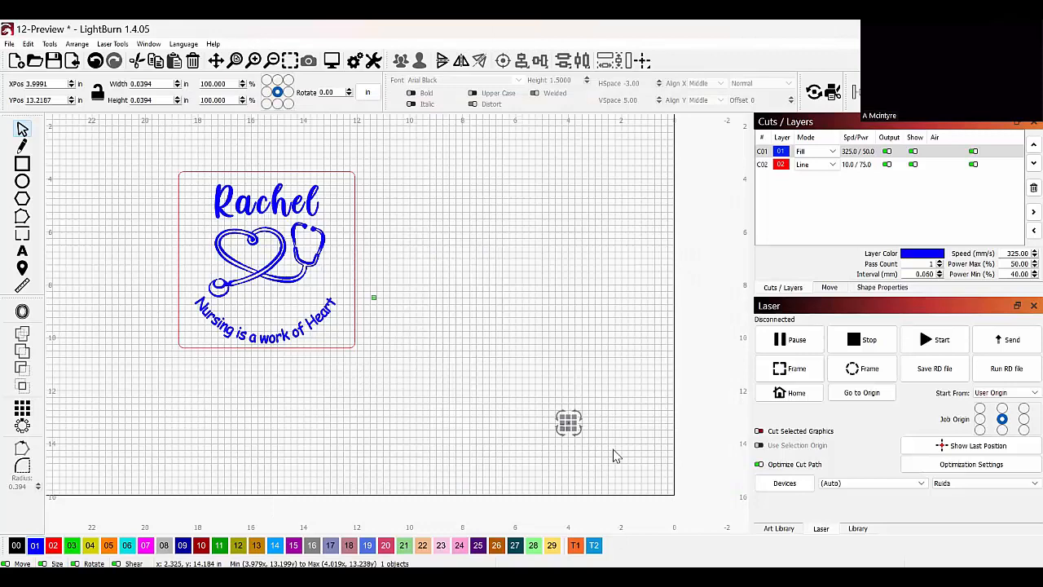
left_click(615, 456)
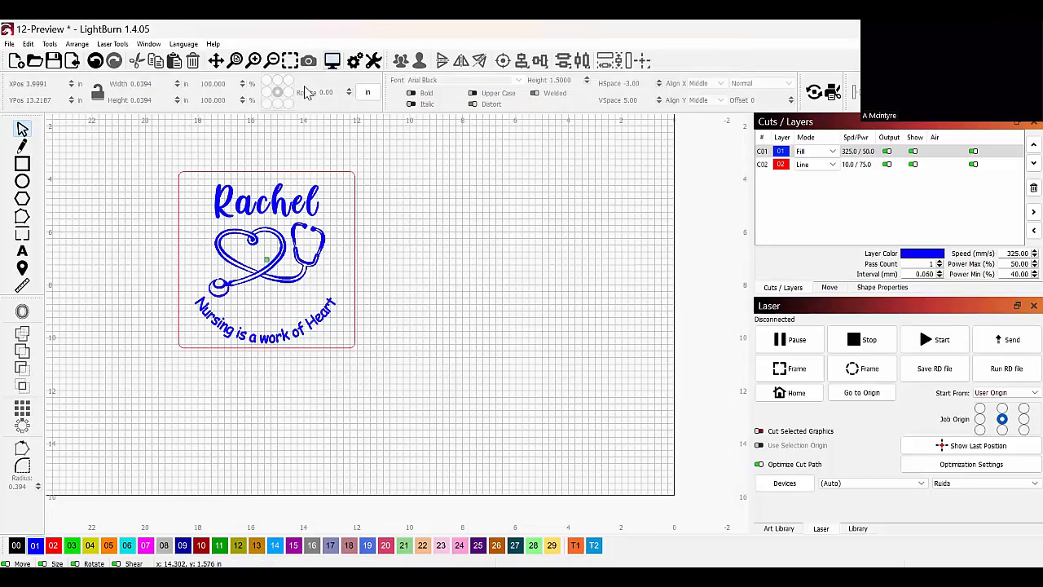
left_click(332, 61)
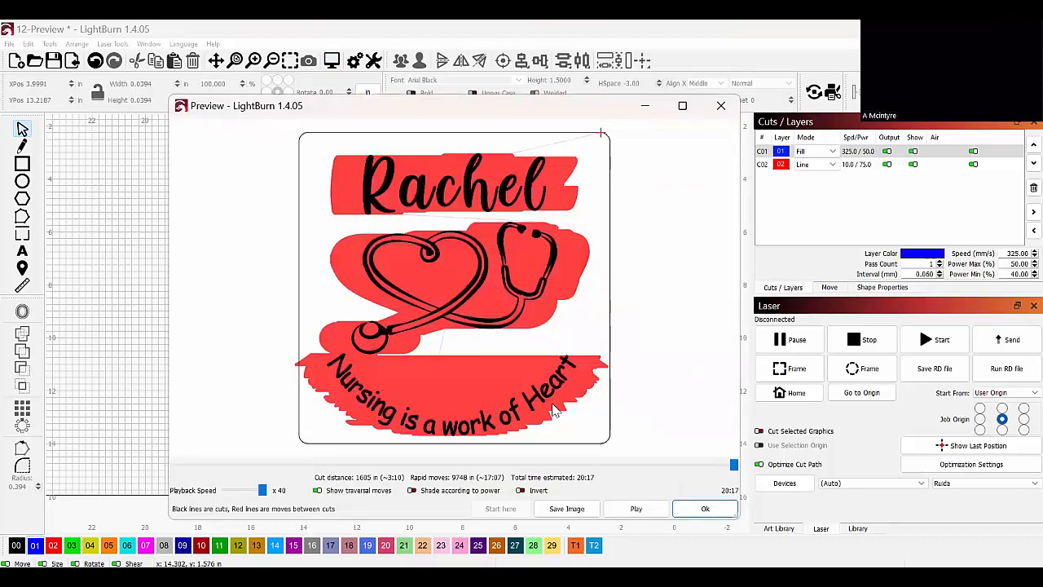
left_click(704, 508)
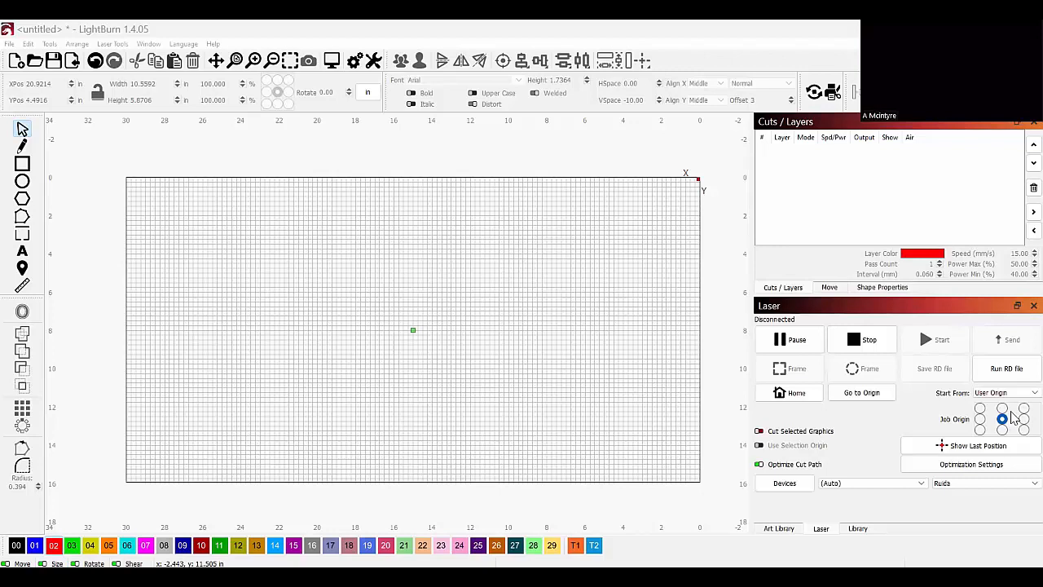
Draw a rectangle about 9.14 by 5.75 in near the middle of the empty workspace and assign it to tool layer T2.
left_click(1002, 419)
left_click(21, 163)
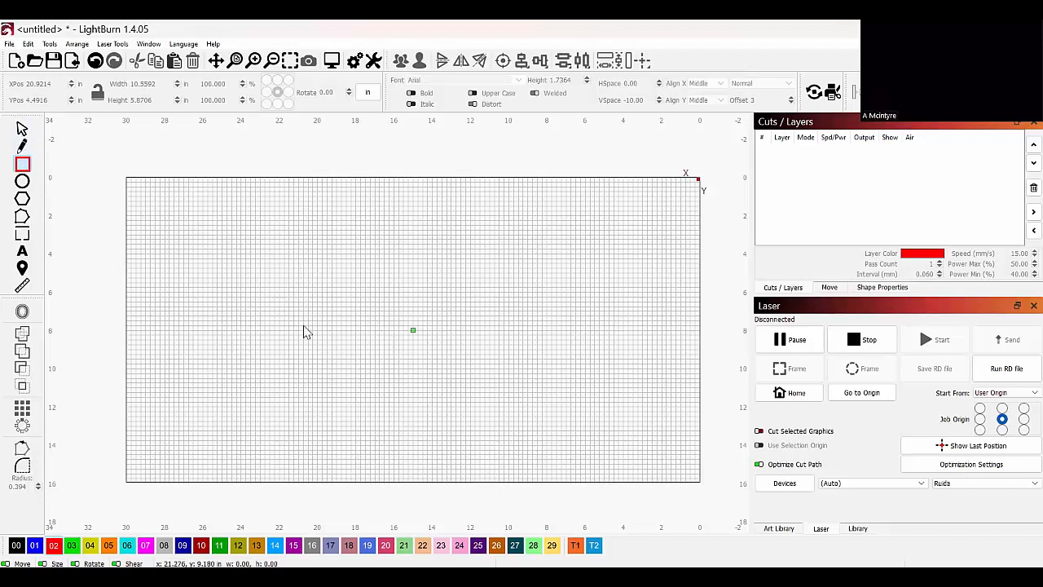
left_click_drag(340, 278, 377, 312)
left_click_drag(415, 342, 515, 387)
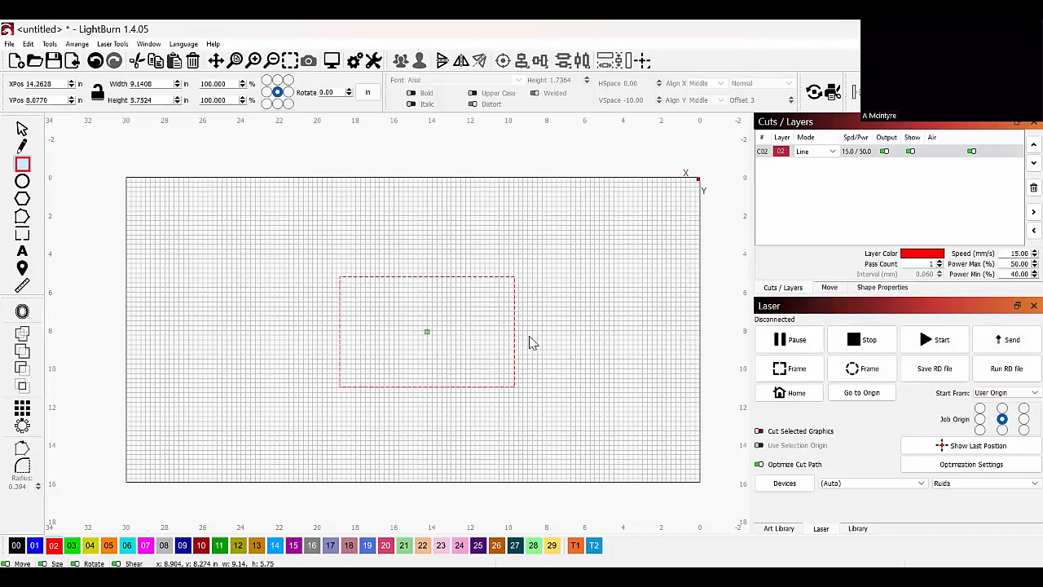
left_click(596, 545)
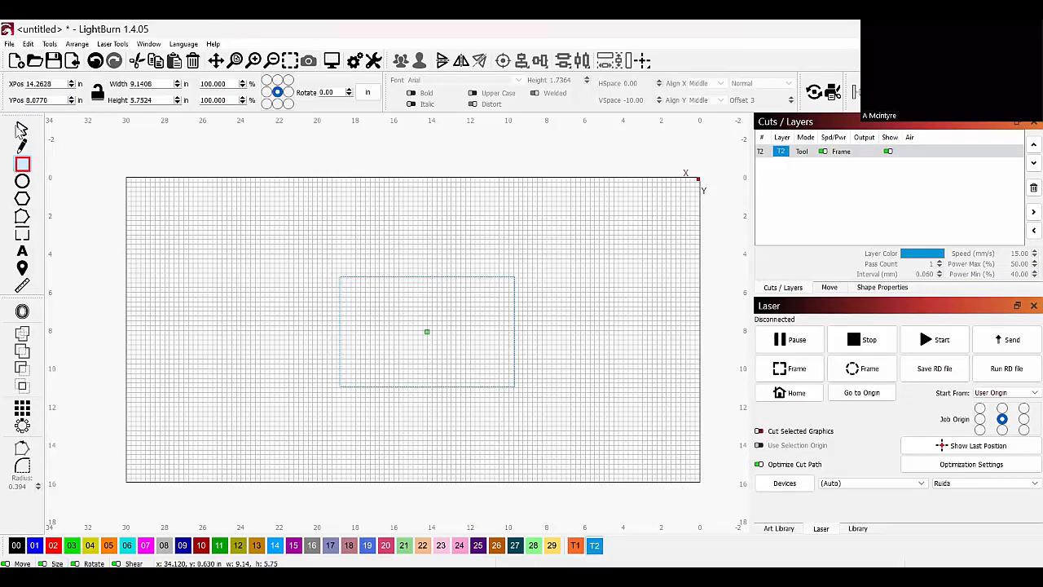
Move the rectangle toward the workspace origin and back near the middle, centred at about X 13.08, Y 7.09 in.
left_click(22, 130)
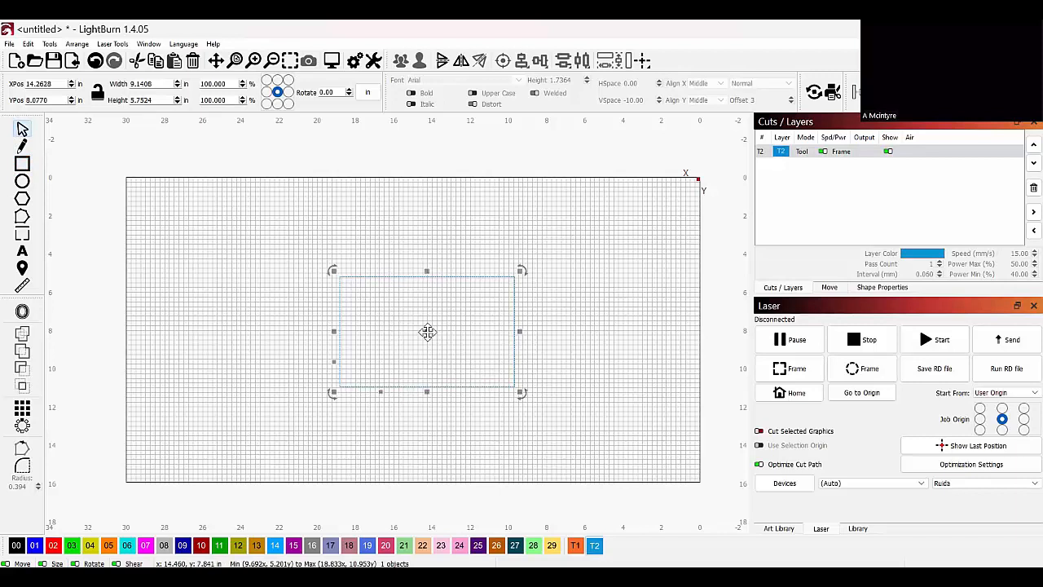
left_click_drag(427, 332, 555, 262)
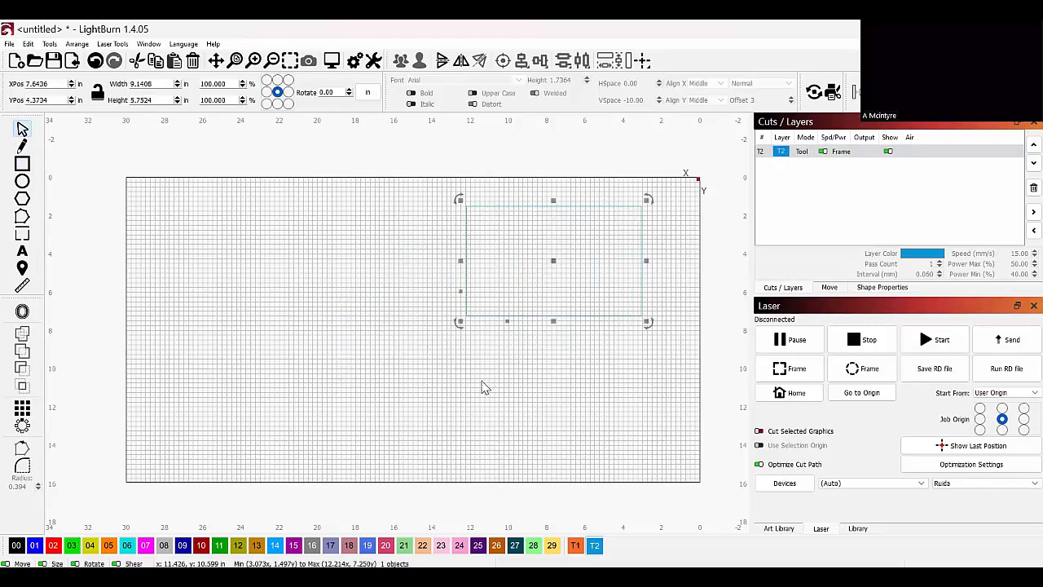
left_click(491, 379)
left_click(579, 214)
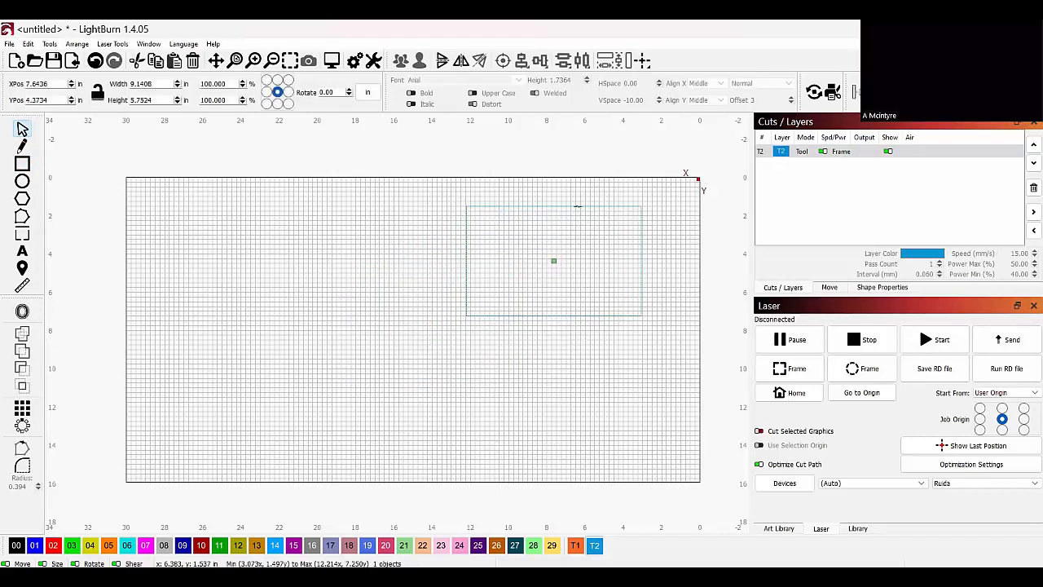
left_click_drag(554, 261, 449, 318)
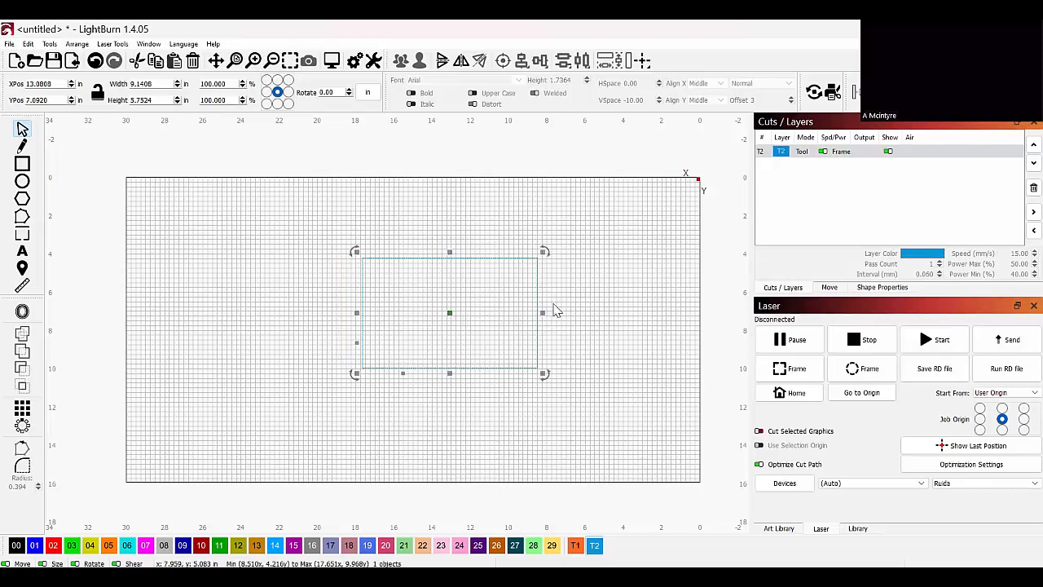
Switch the job origin to the rectangle's upper-left corner and back to its centre.
left_click(286, 301)
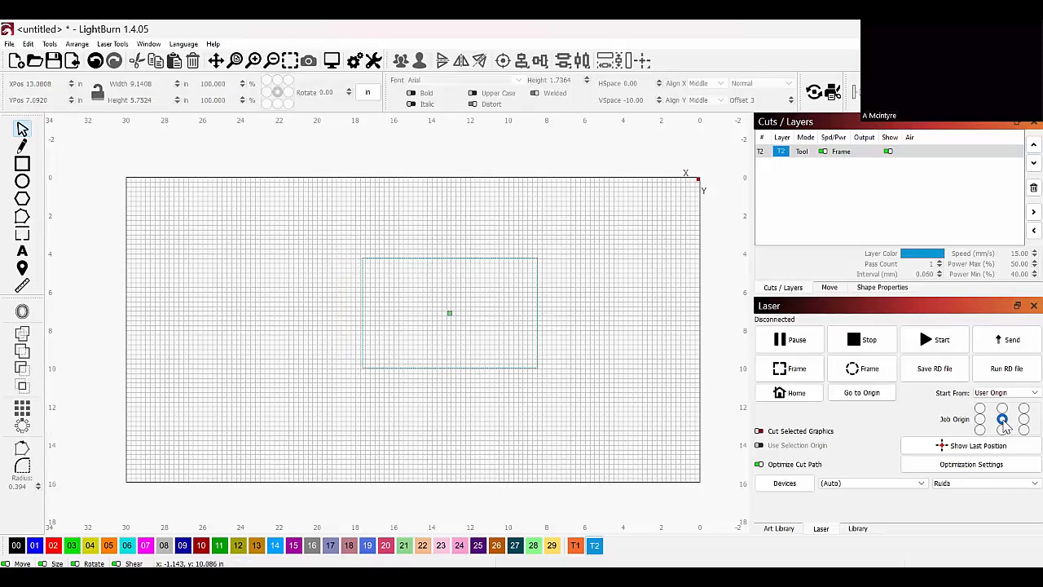
left_click(980, 410)
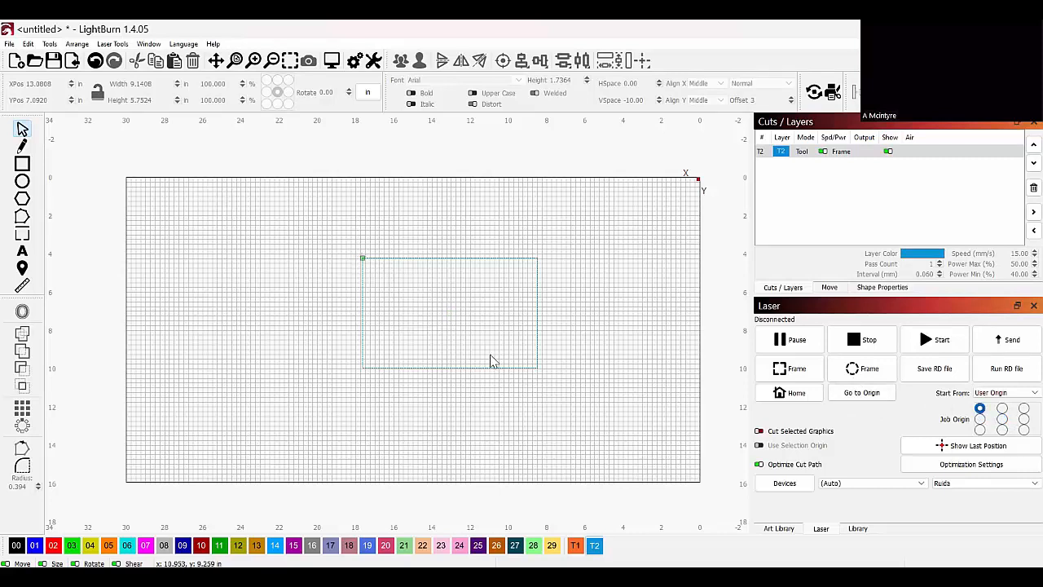
left_click(1003, 419)
Draw a circle about 2.17 in in diameter inside the rectangle and align the centres of both shapes.
left_click(23, 181)
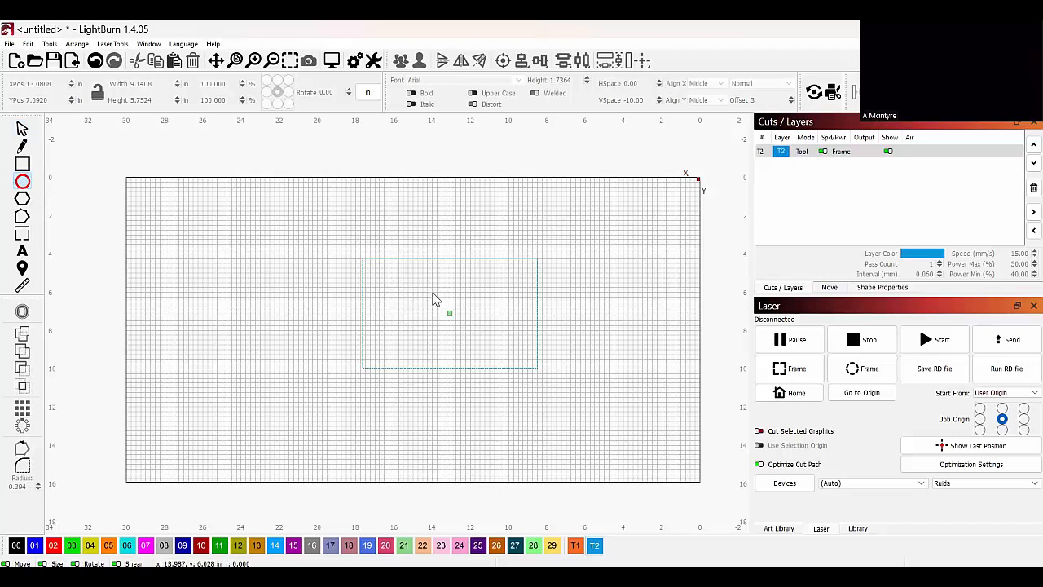
left_click_drag(435, 299, 478, 342)
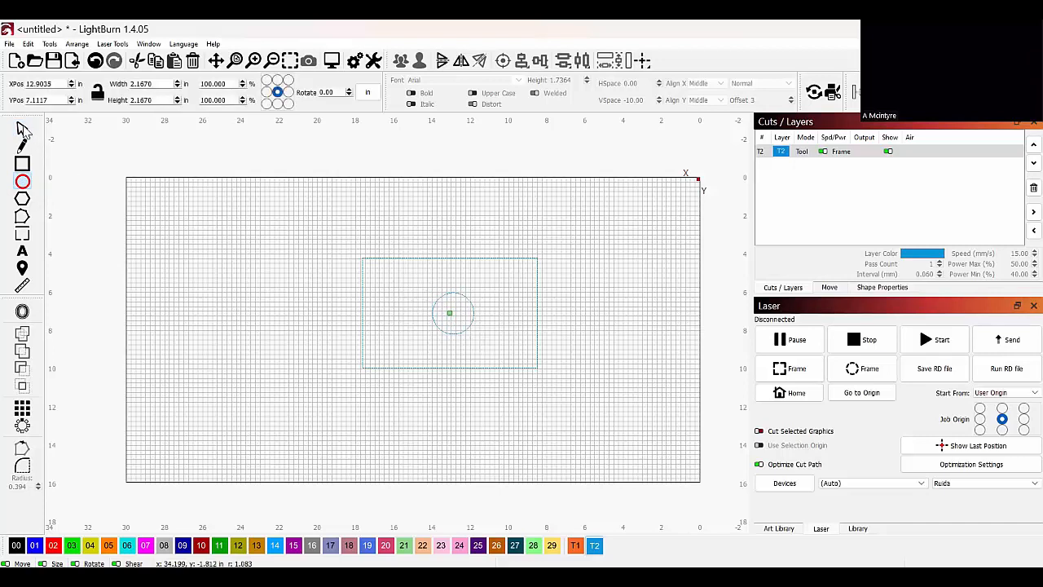
left_click(22, 129)
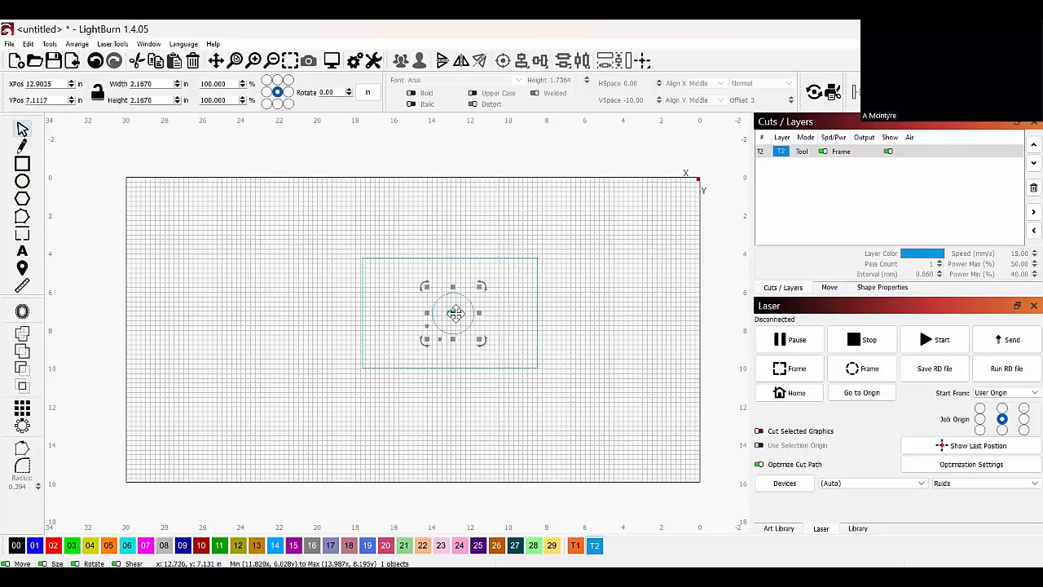
left_click_drag(559, 383, 341, 249)
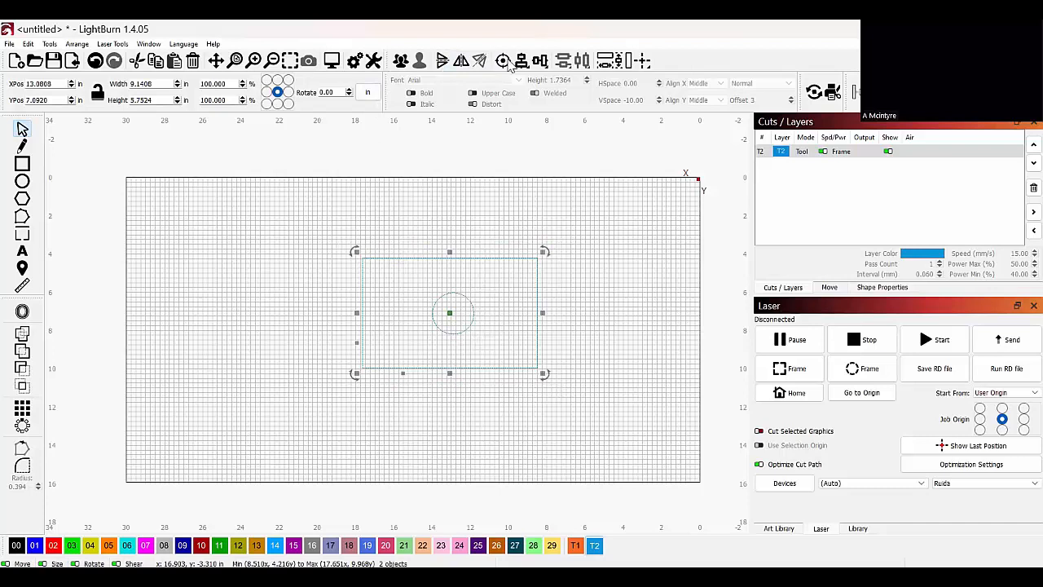
left_click(505, 63)
left_click(541, 196)
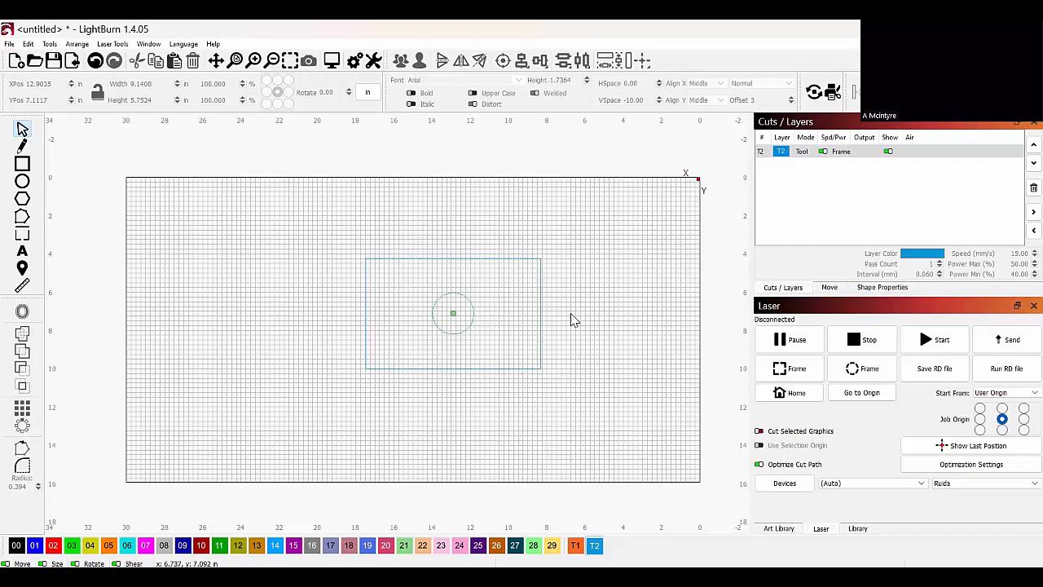
Switch the laser's Start From mode to Absolute Coords and back to User Origin, using the centre job origin.
left_click(1003, 423)
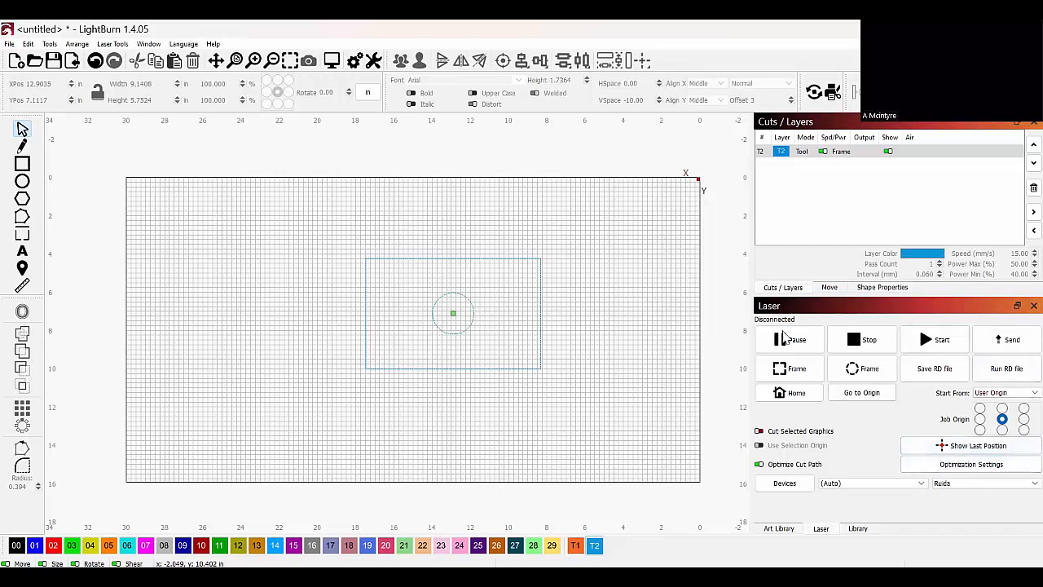
left_click(1003, 422)
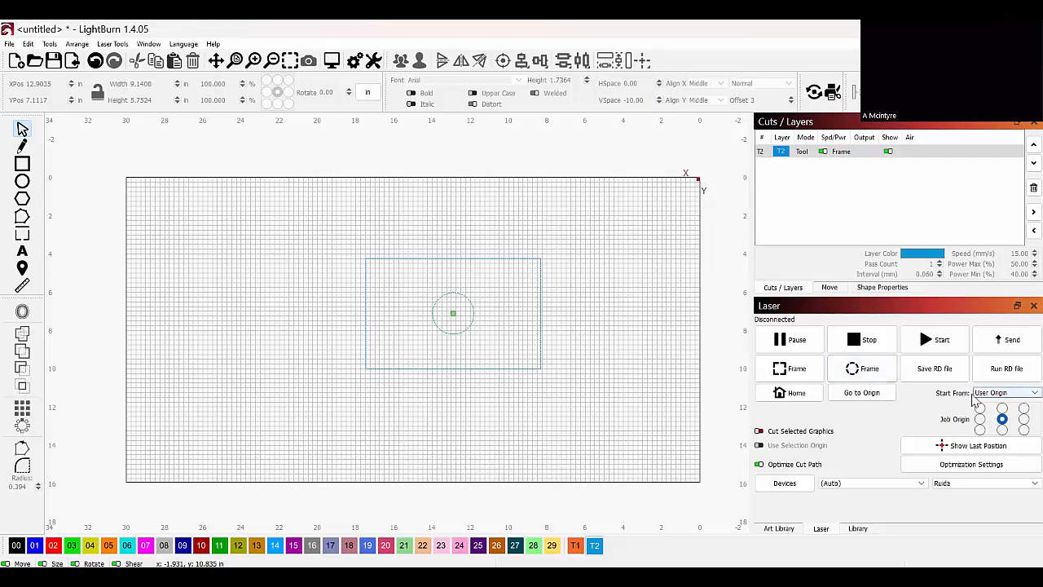
left_click(1018, 397)
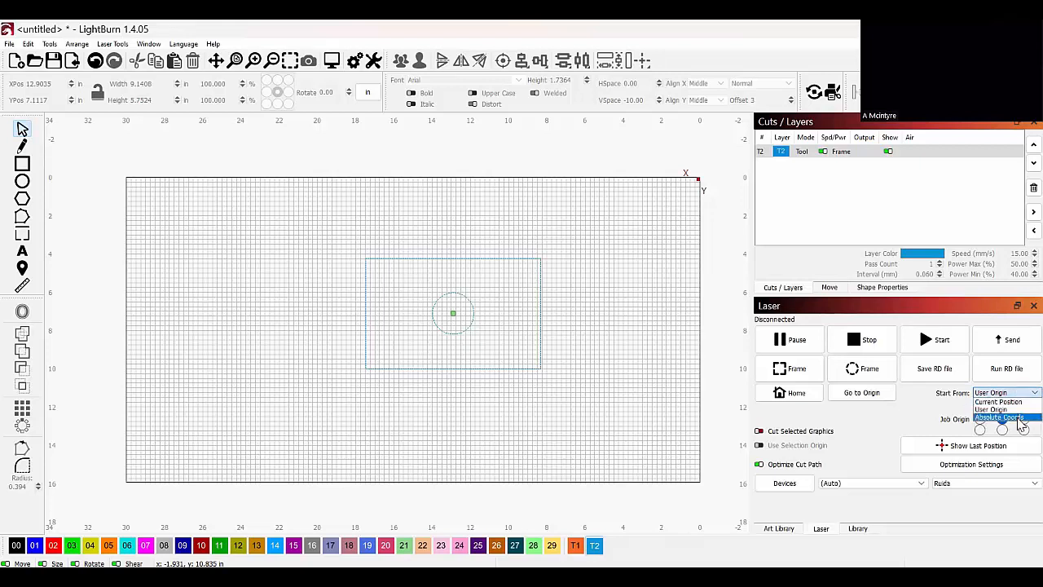
left_click(1020, 422)
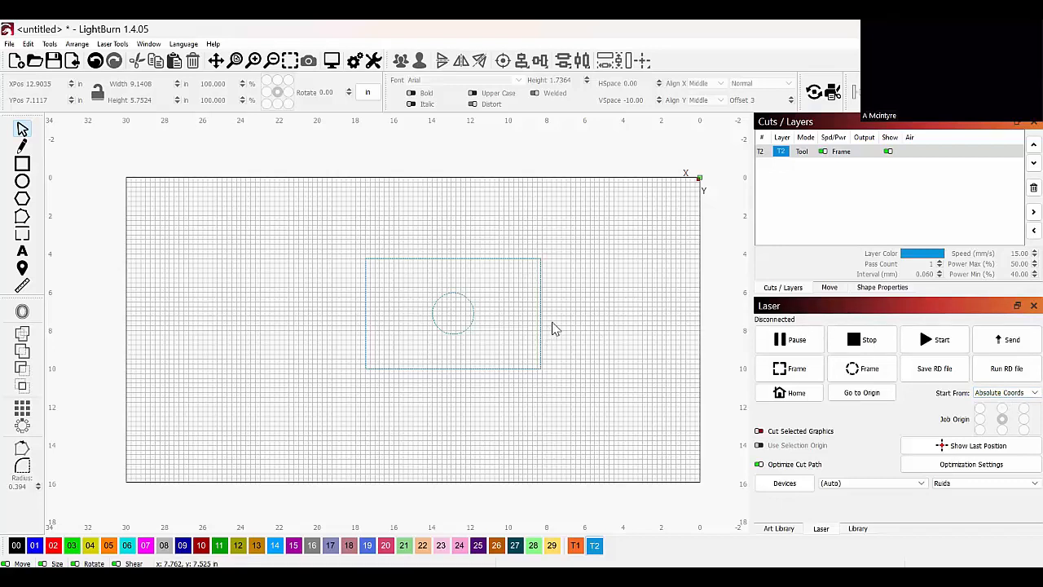
left_click(1010, 393)
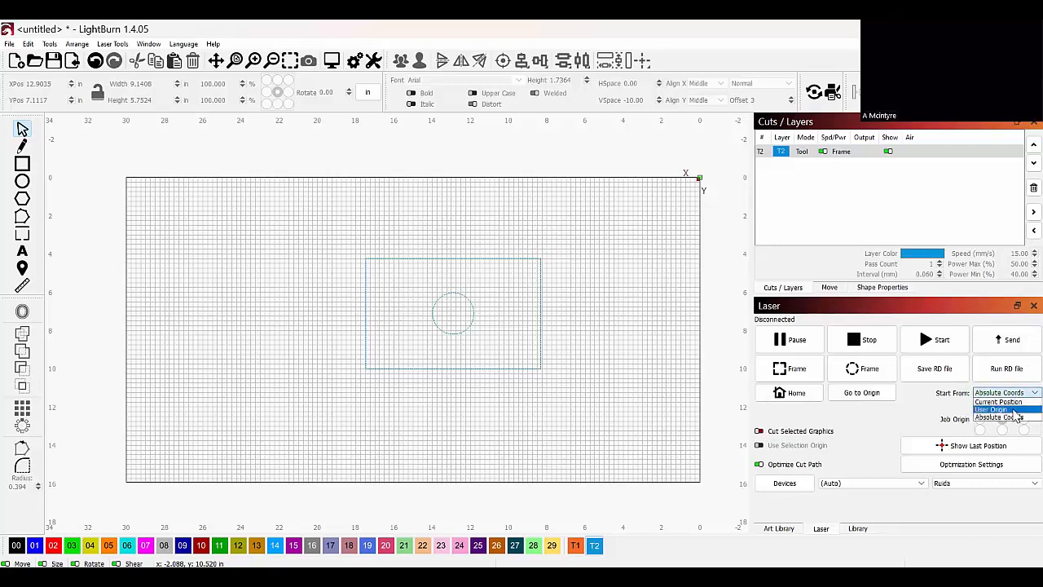
left_click(1014, 410)
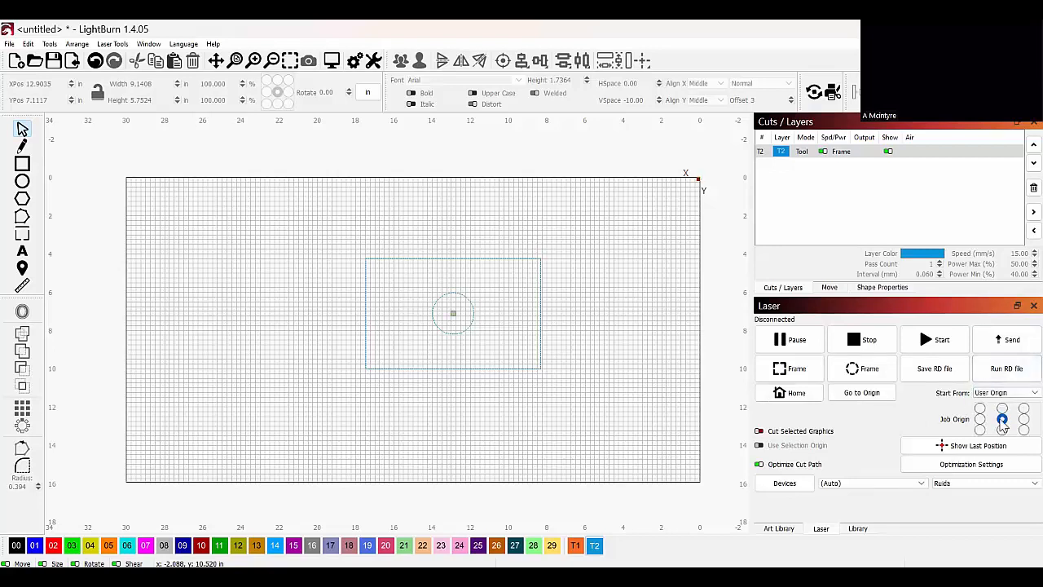